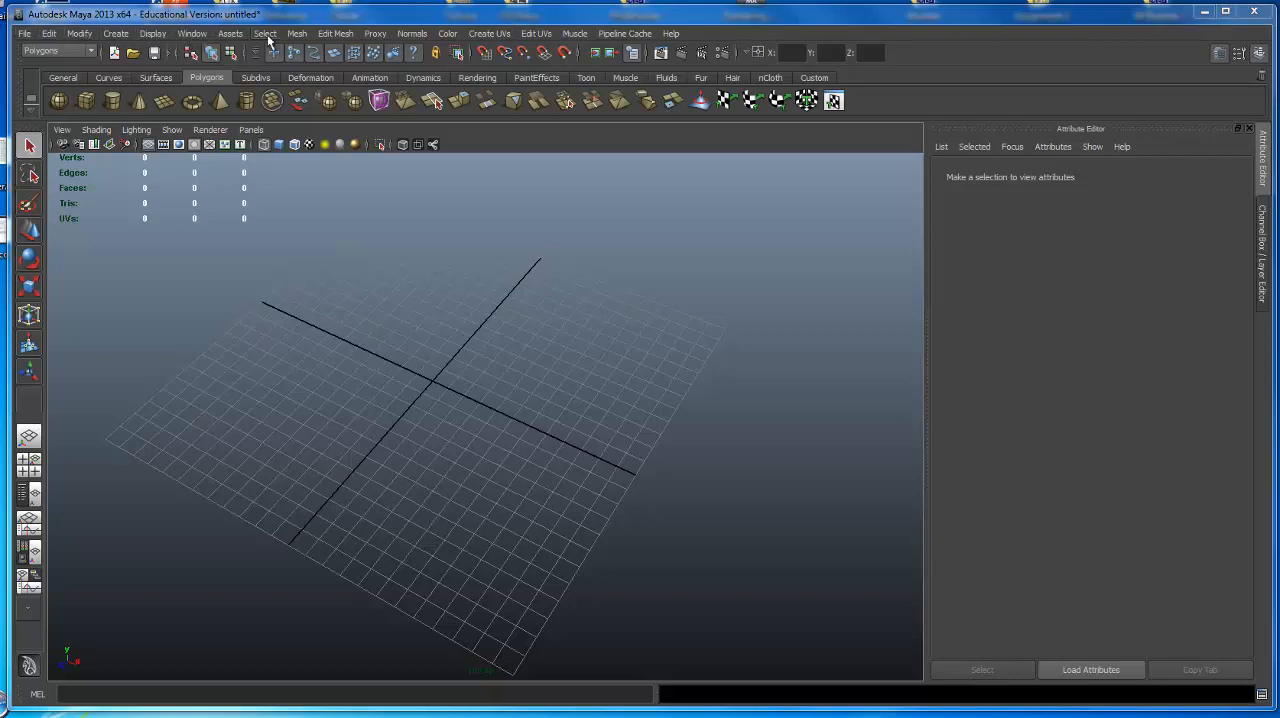
# Look through the file commands and the tool shelves from General to Dynamics, finishing on the Polygons shelf.
pyautogui.click(24, 34)
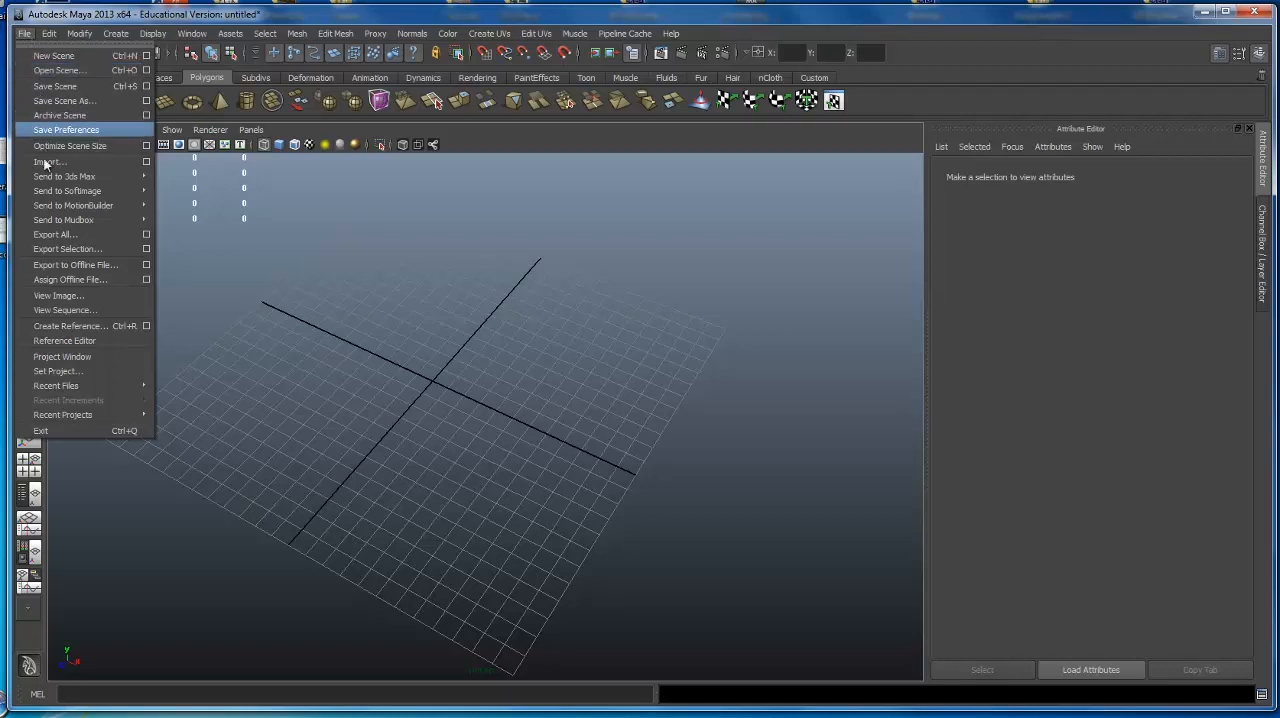
pyautogui.click(428, 258)
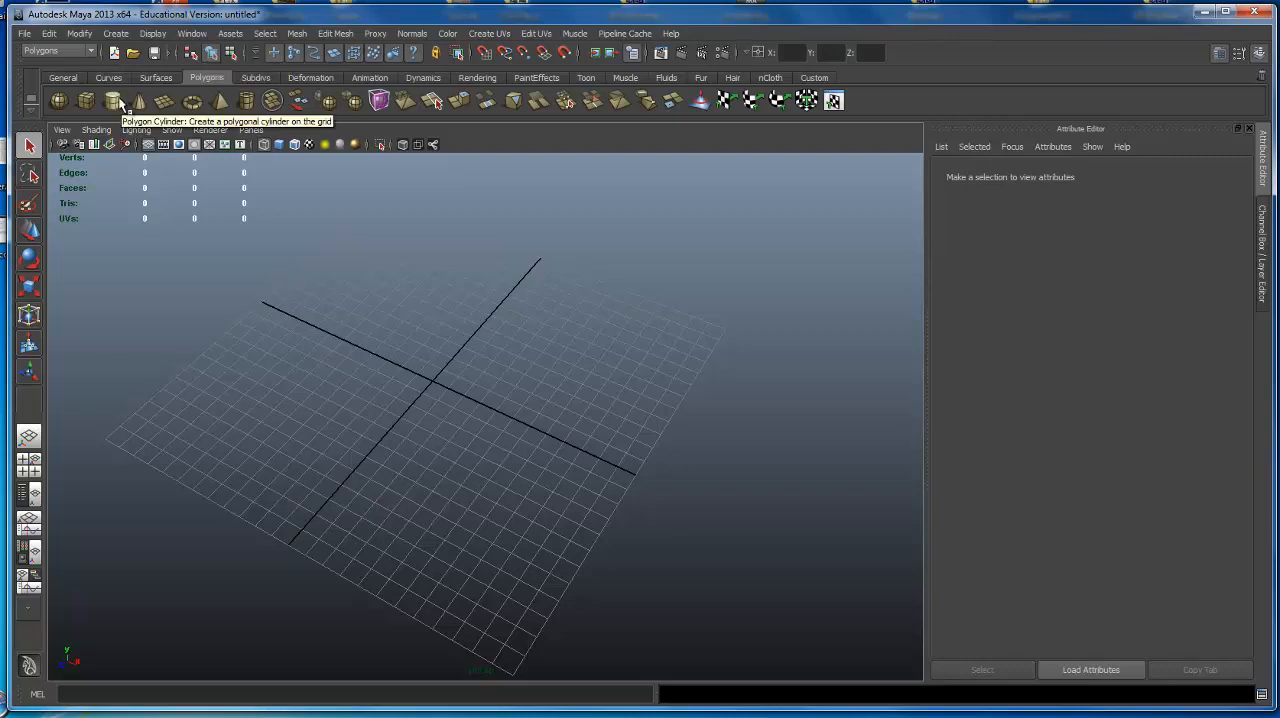
pyautogui.click(66, 78)
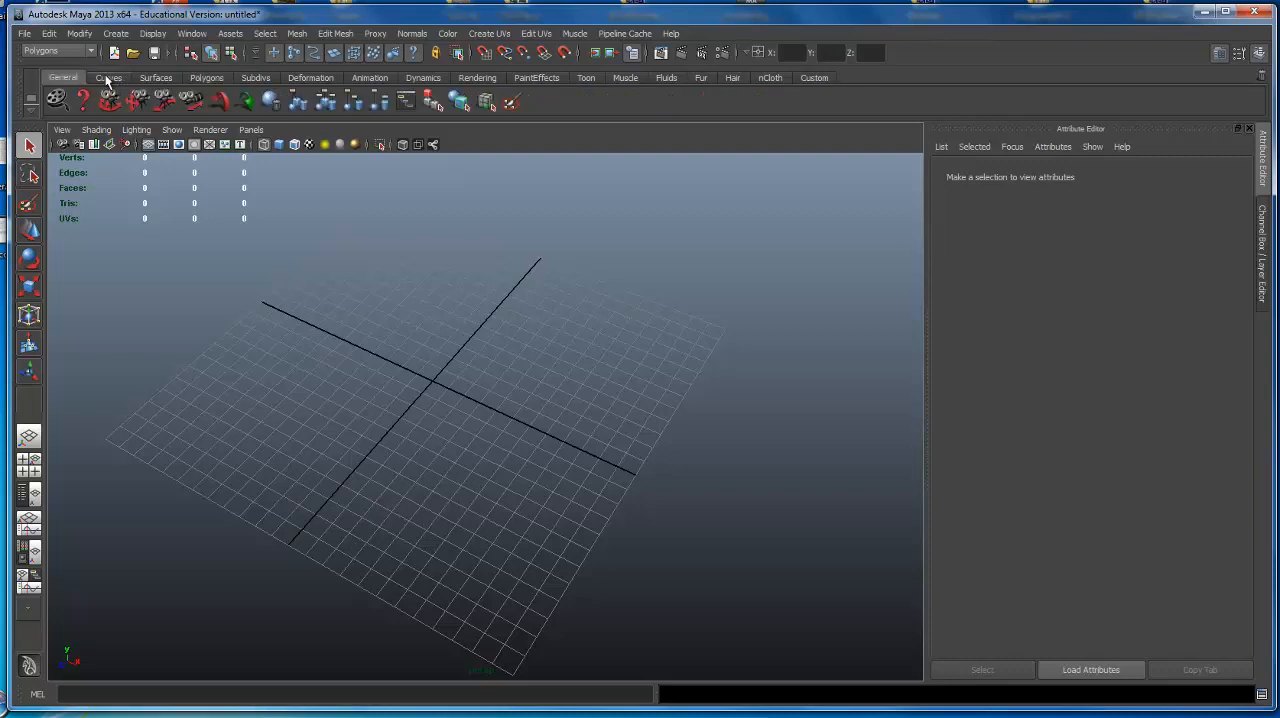
pyautogui.click(107, 77)
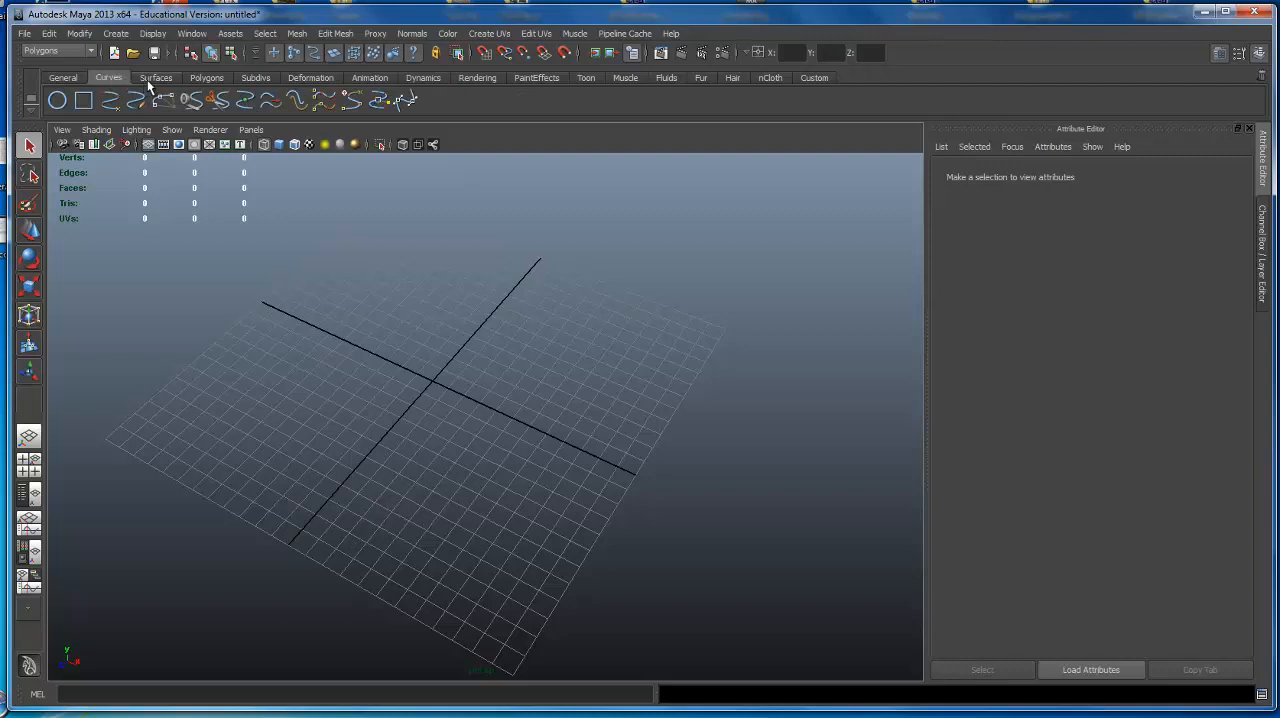
pyautogui.click(147, 80)
pyautogui.click(202, 79)
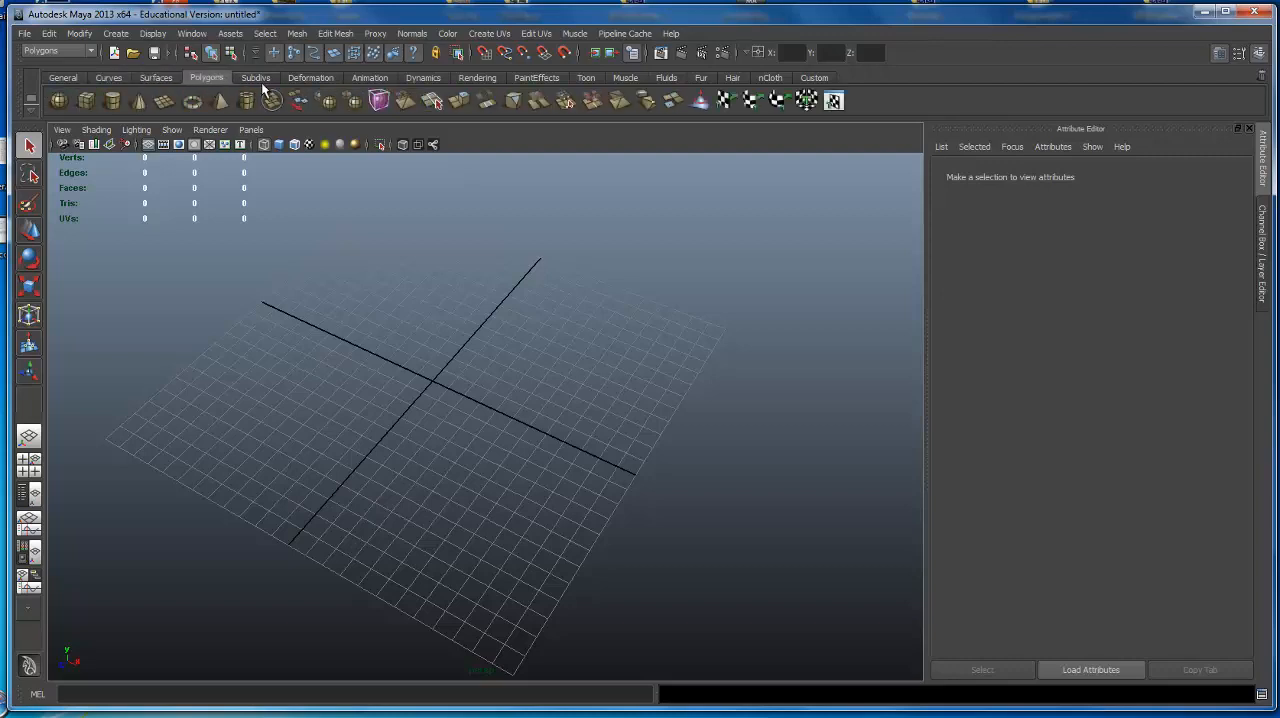
pyautogui.click(261, 79)
pyautogui.click(313, 76)
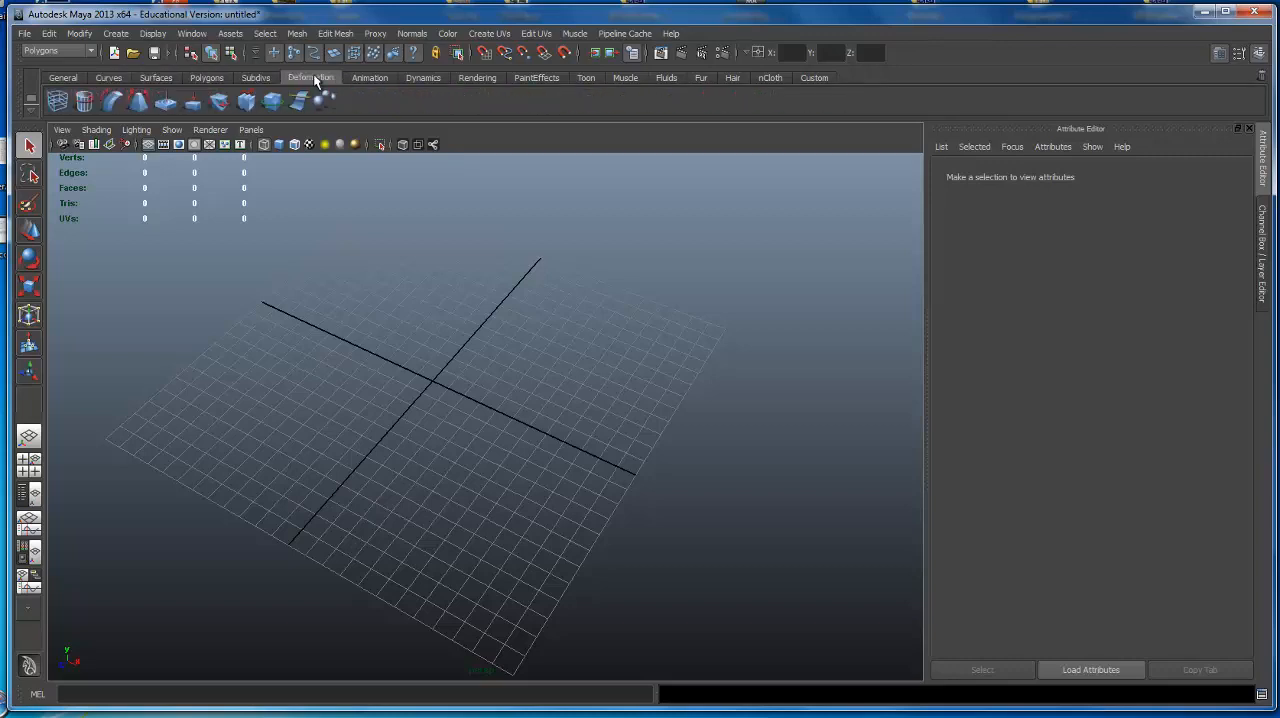
pyautogui.click(375, 80)
pyautogui.click(421, 79)
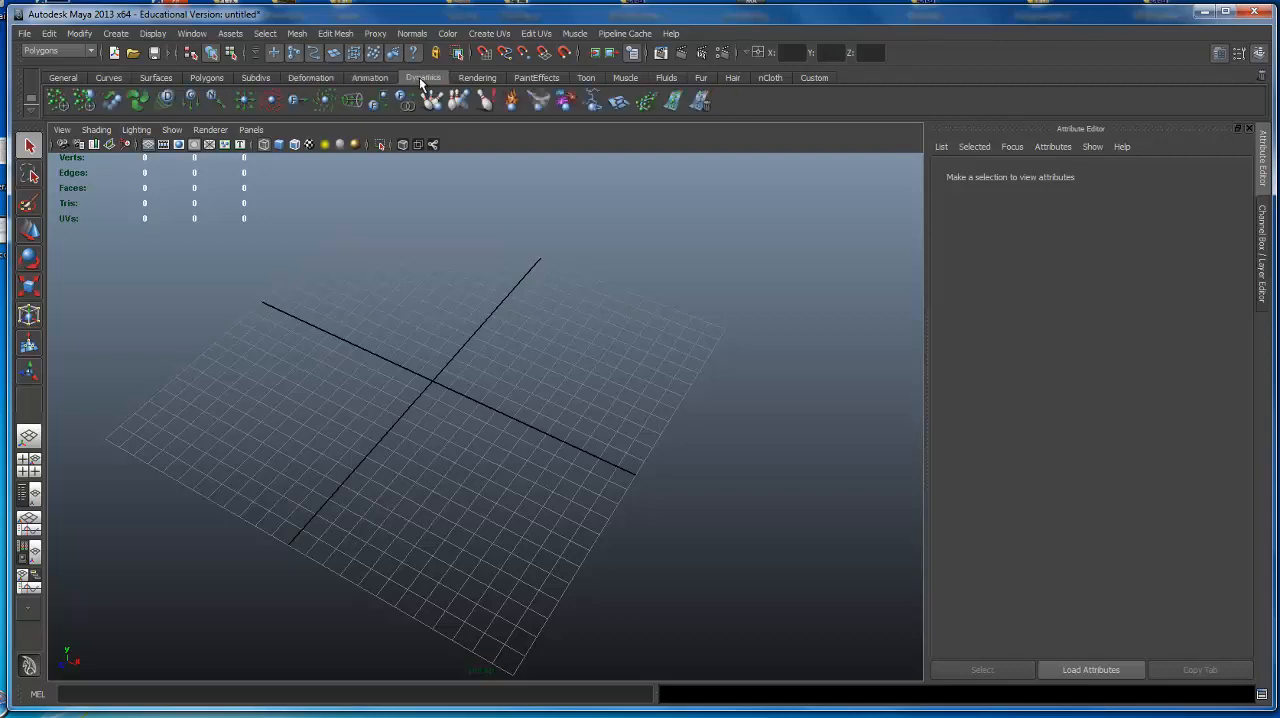
pyautogui.click(217, 77)
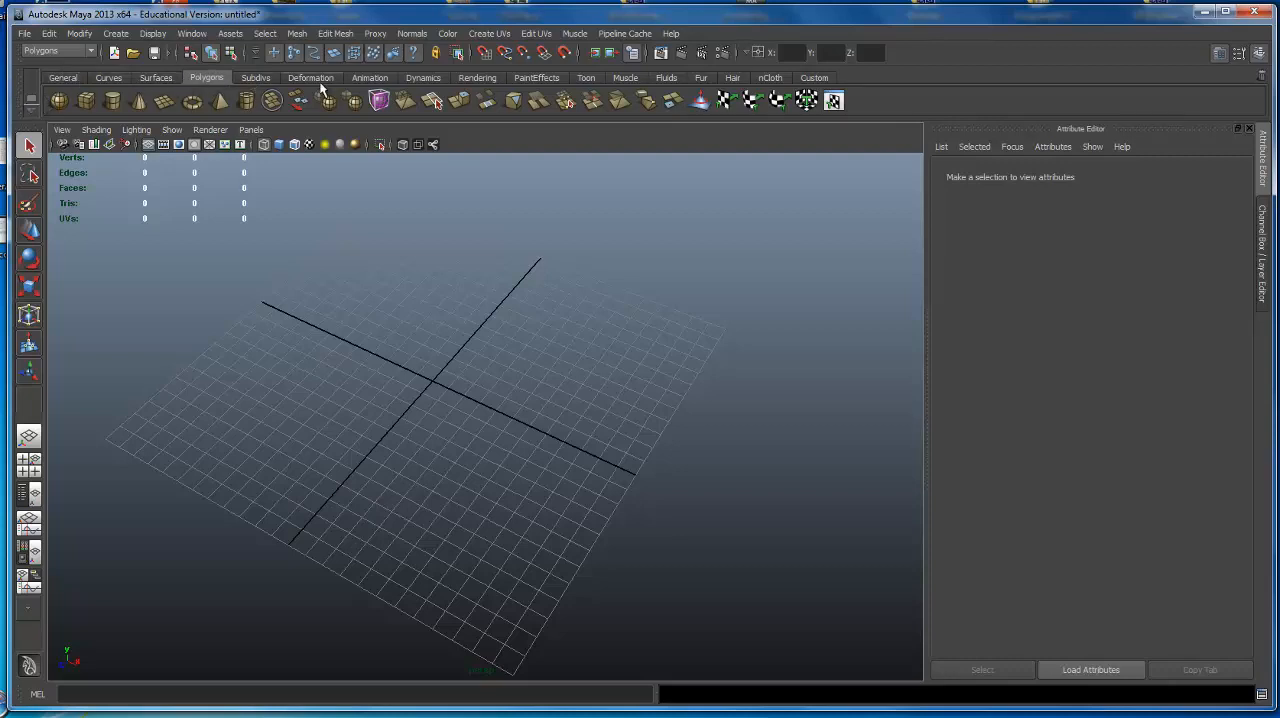
pyautogui.click(34, 112)
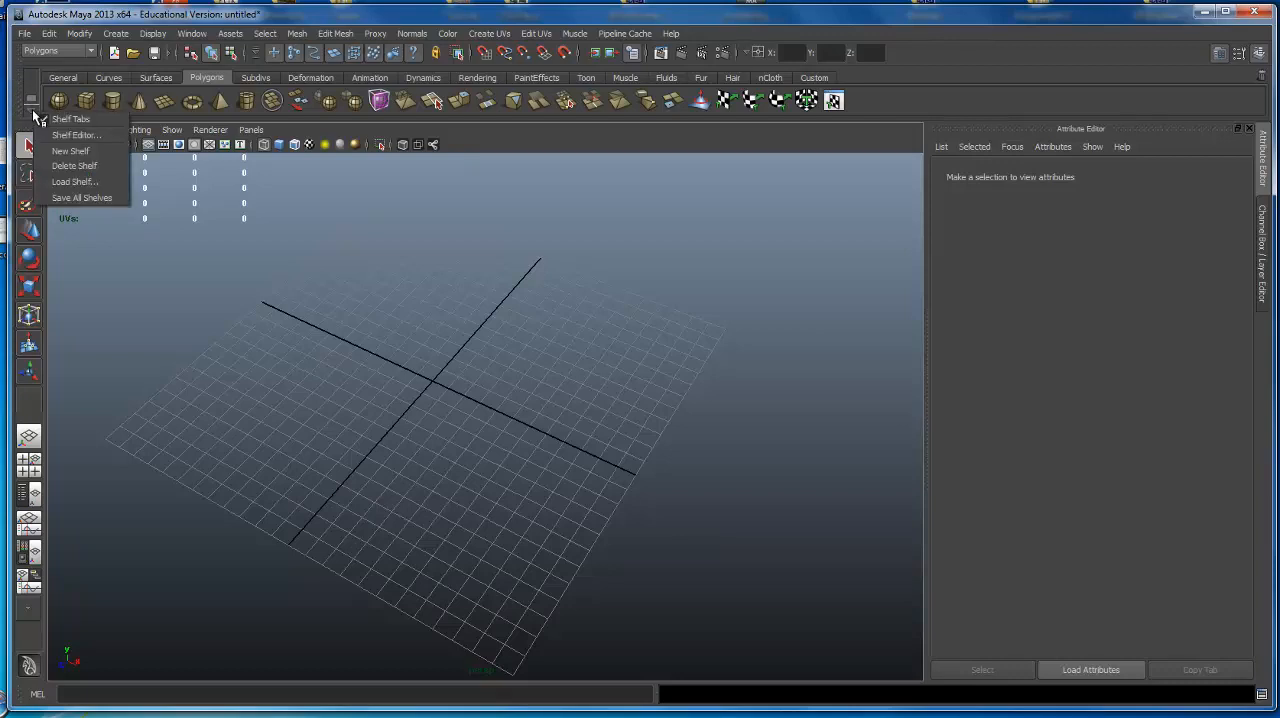
pyautogui.click(31, 88)
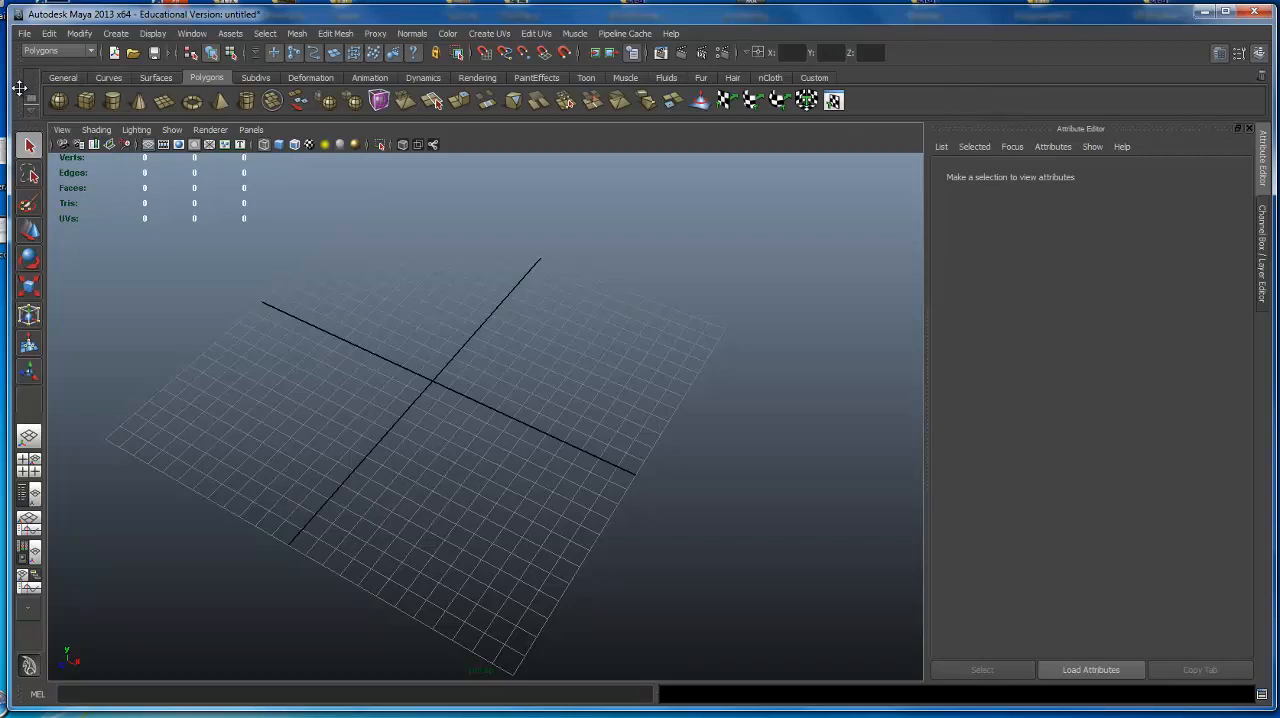
pyautogui.moveTo(41, 119); pyautogui.dragTo(426, 132)
pyautogui.moveTo(19, 84); pyautogui.dragTo(406, 354)
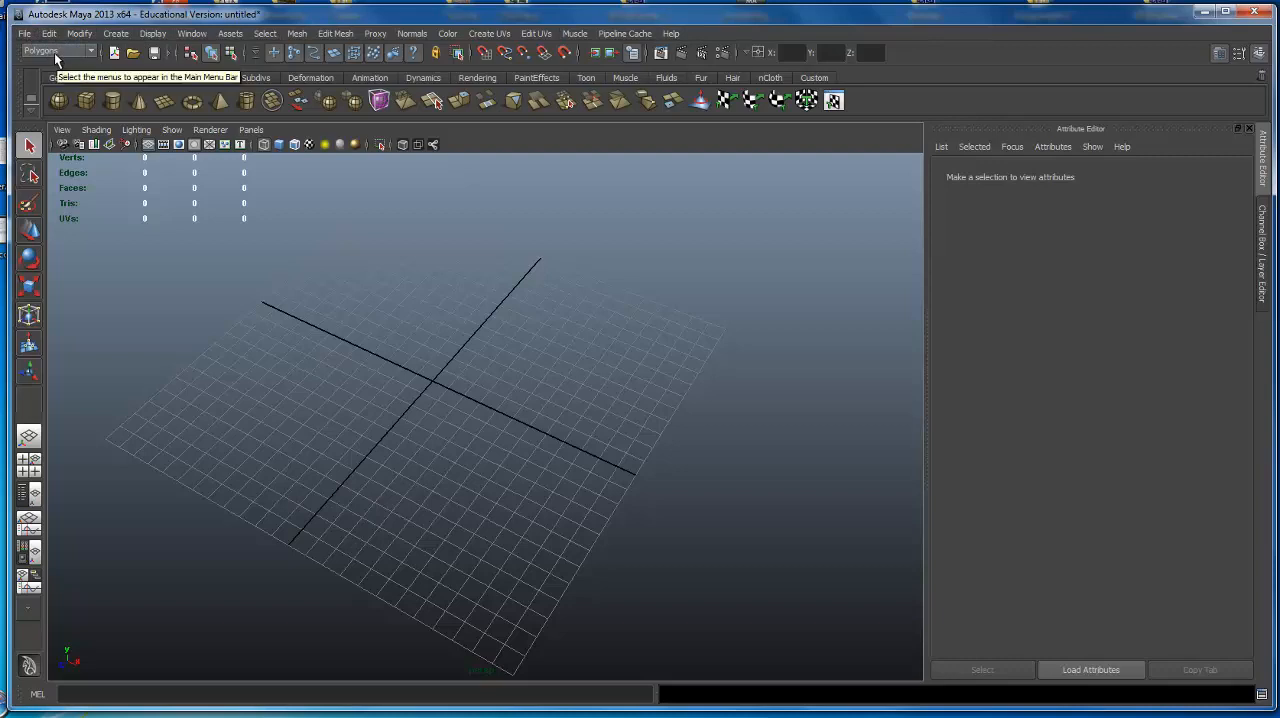
# Review the Rendering and Animation menu sets, finishing on the Polygons menu set.
pyautogui.click(92, 51)
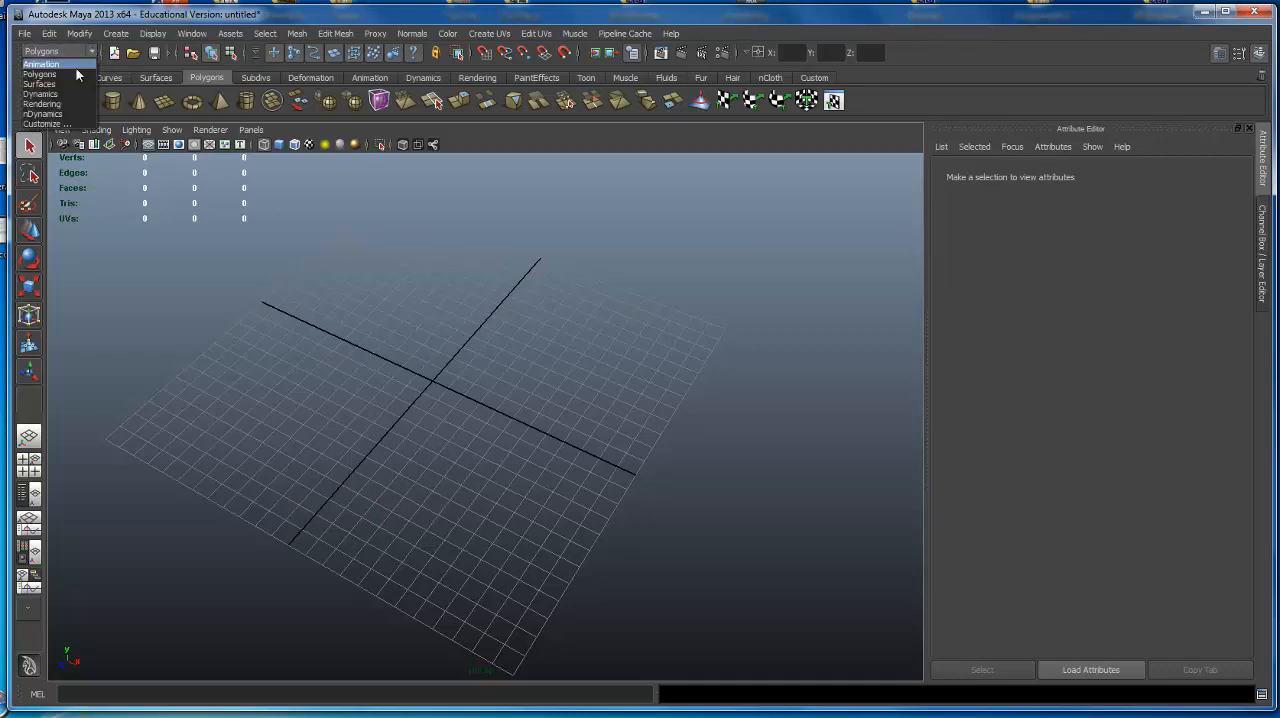
pyautogui.click(89, 104)
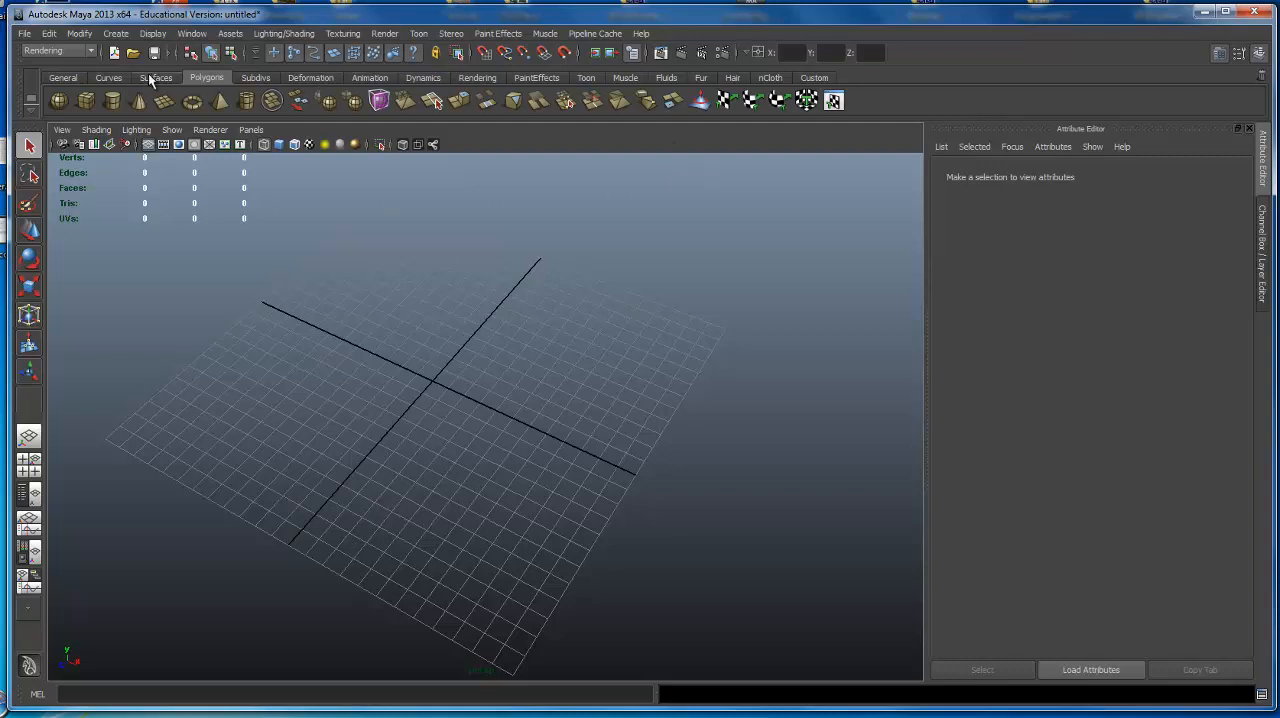
pyautogui.click(79, 50)
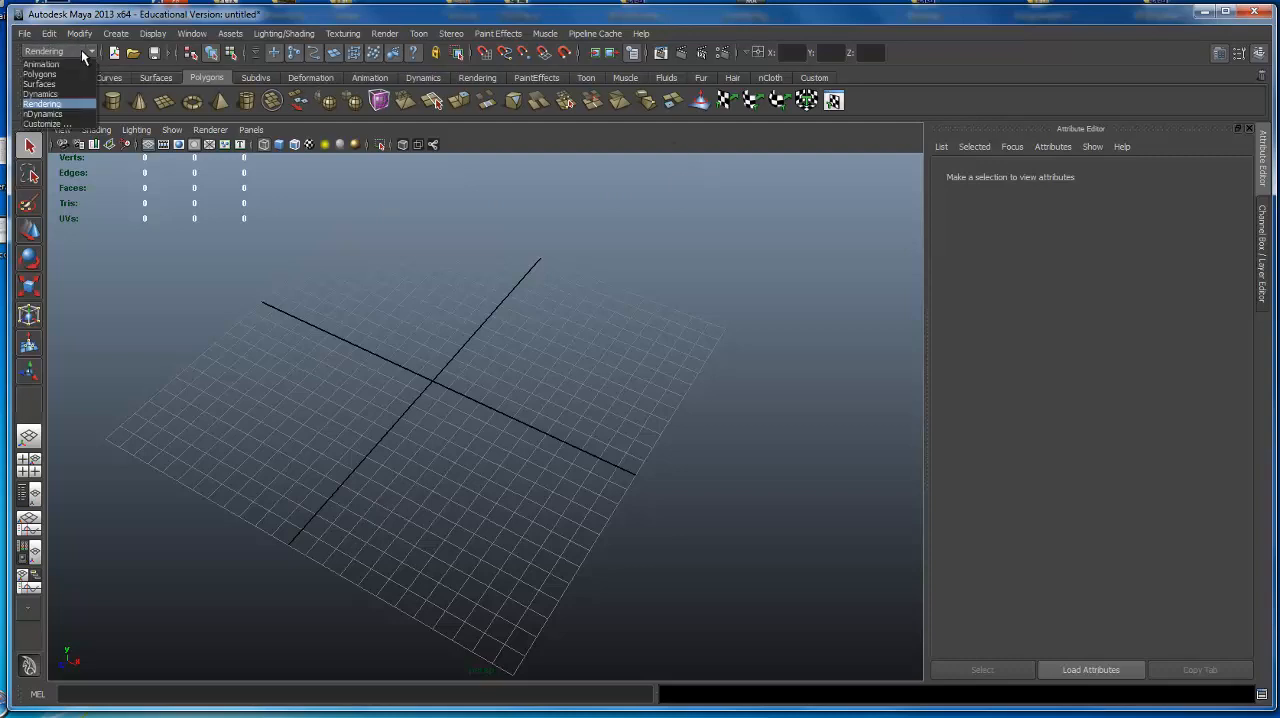
pyautogui.click(57, 63)
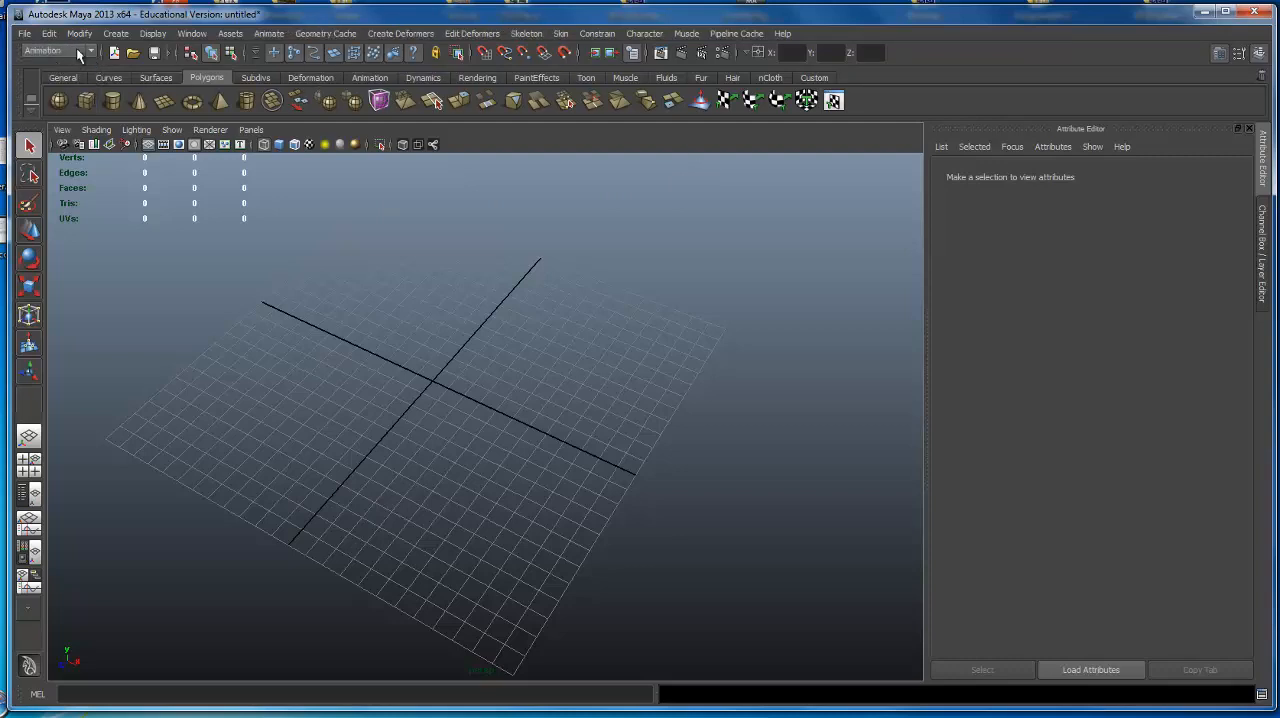
pyautogui.click(78, 51)
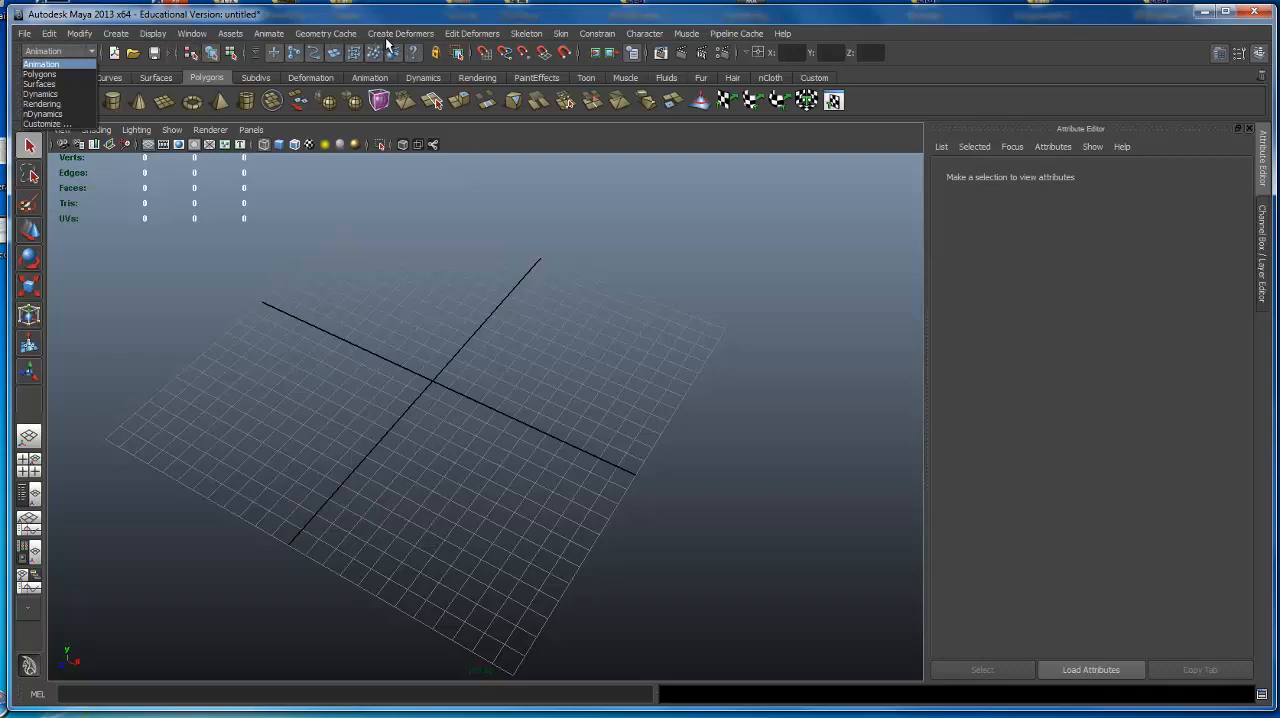
pyautogui.click(104, 50)
pyautogui.click(90, 51)
pyautogui.click(64, 74)
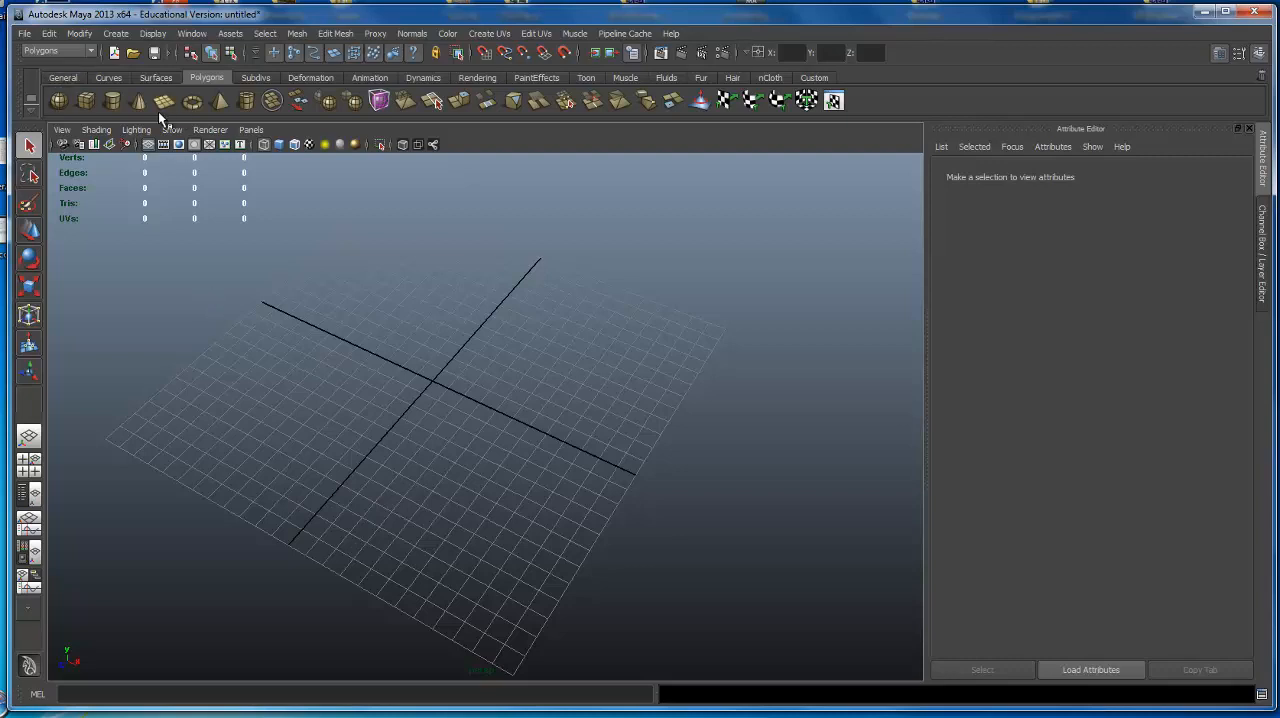
# Create a default polygon sphere at the centre of the grid.
pyautogui.click(58, 101)
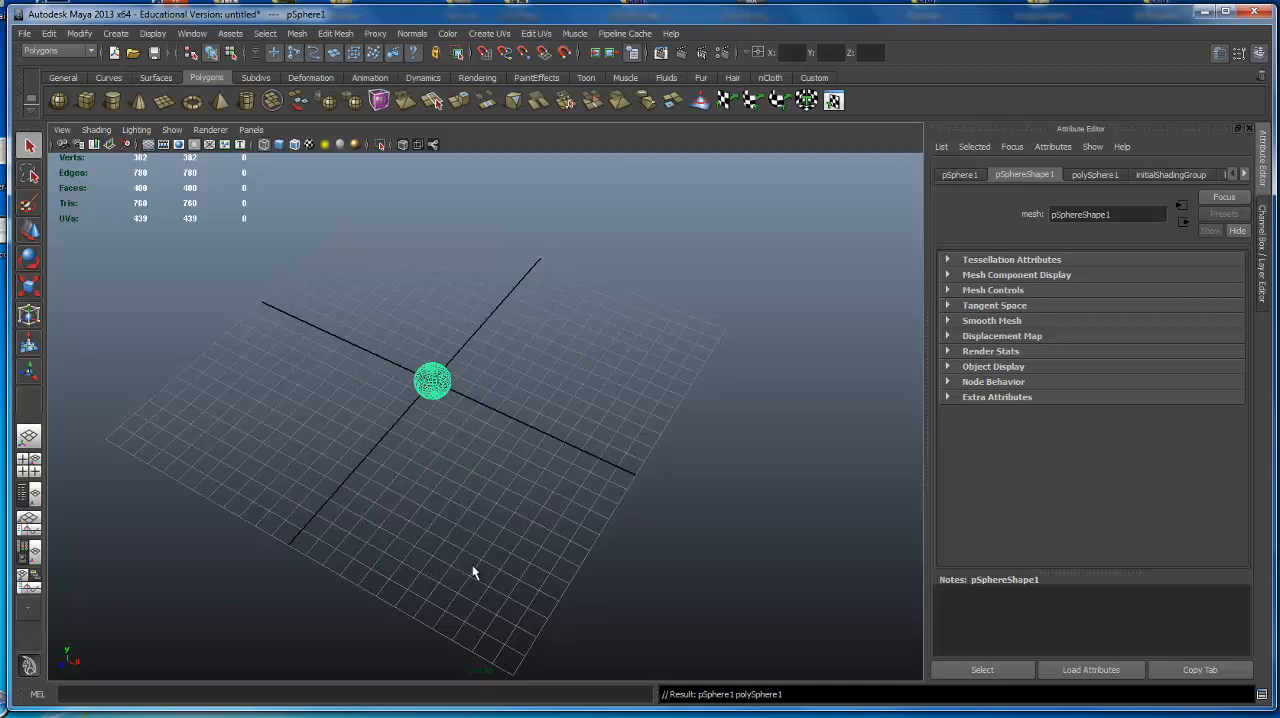
pyautogui.keyDown('alt'); pyautogui.moveTo(479, 541); pyautogui.dragTo(430, 483); pyautogui.keyUp('alt')
pyautogui.keyDown('alt'); pyautogui.moveTo(430, 483); pyautogui.dragTo(590, 489, button='right'); pyautogui.keyUp('alt')
pyautogui.keyDown('alt'); pyautogui.moveTo(590, 489); pyautogui.dragTo(527, 355); pyautogui.keyUp('alt')
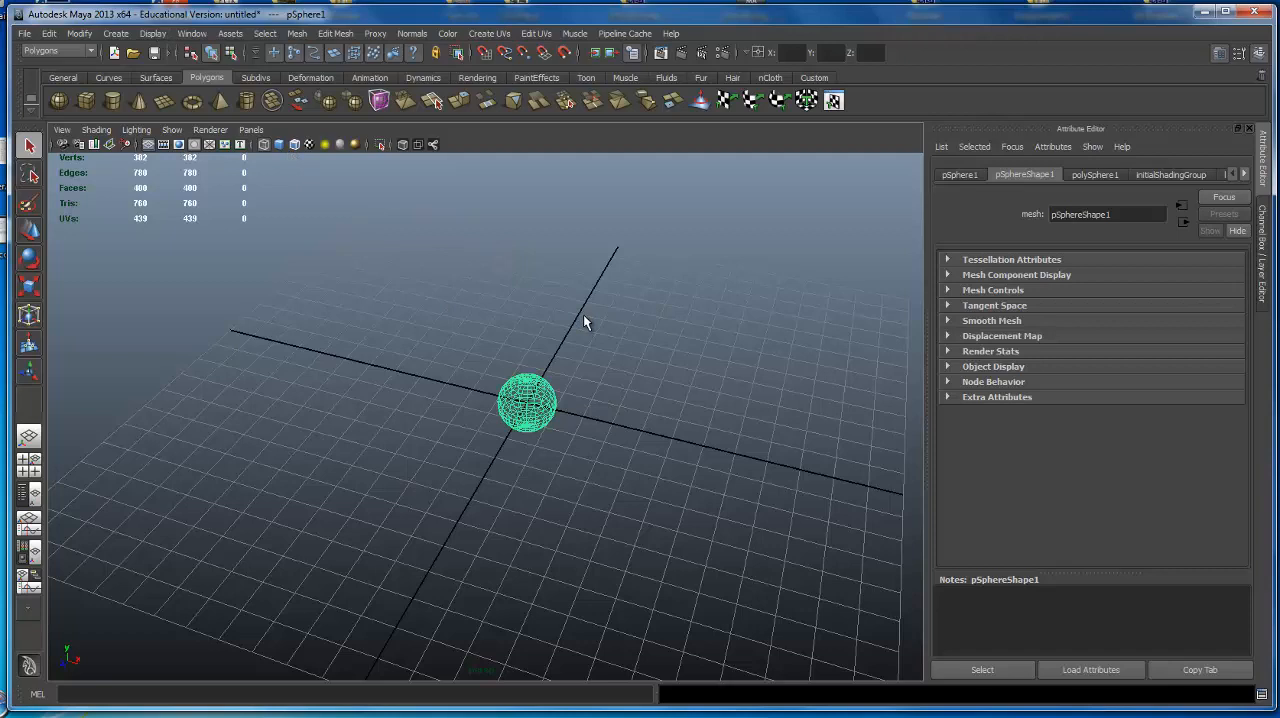
# Turn on interactive creation for polygon primitives and draw a larger polygon sphere on the grid, away from the origin.
pyautogui.click(78, 33)
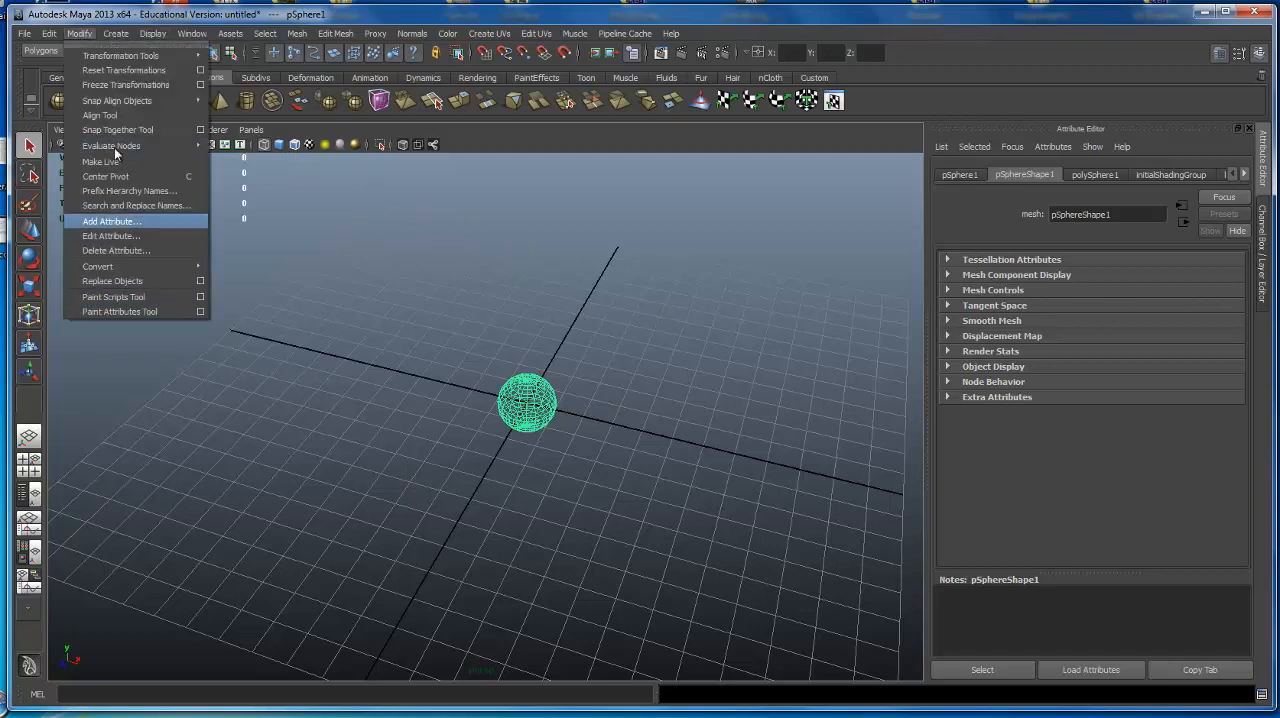
pyautogui.moveTo(112, 33)
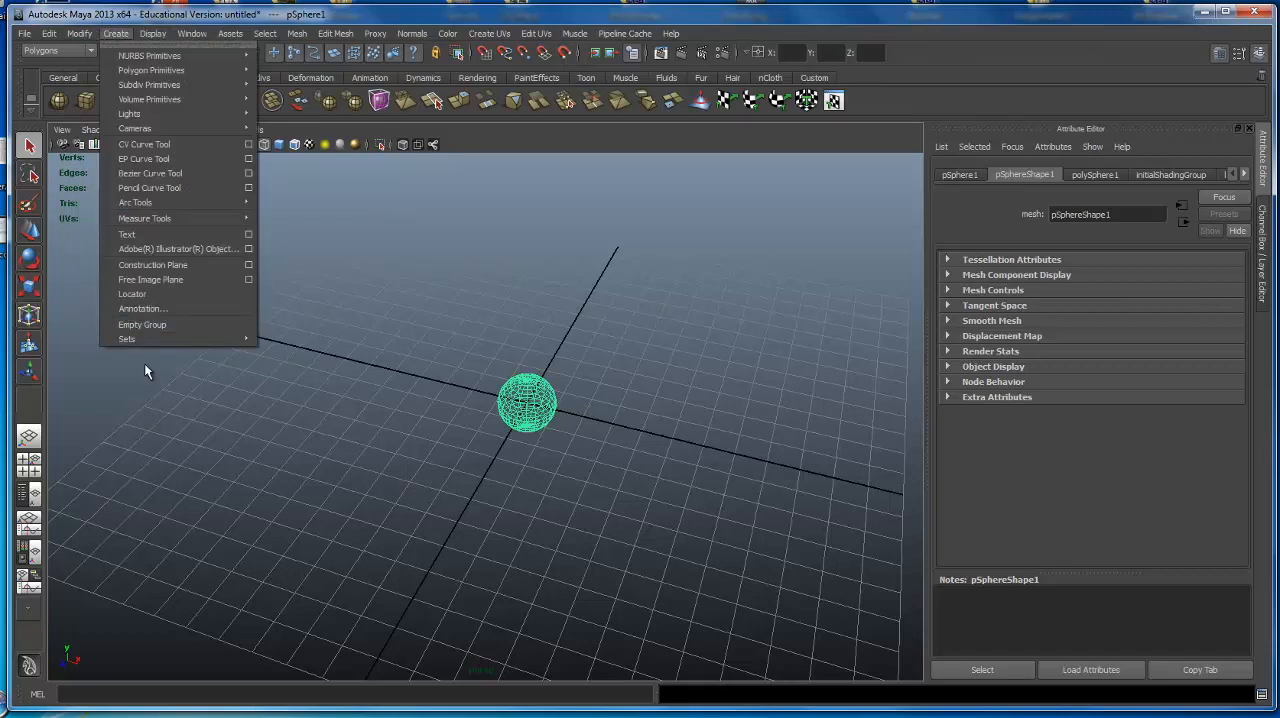
pyautogui.moveTo(136, 64)
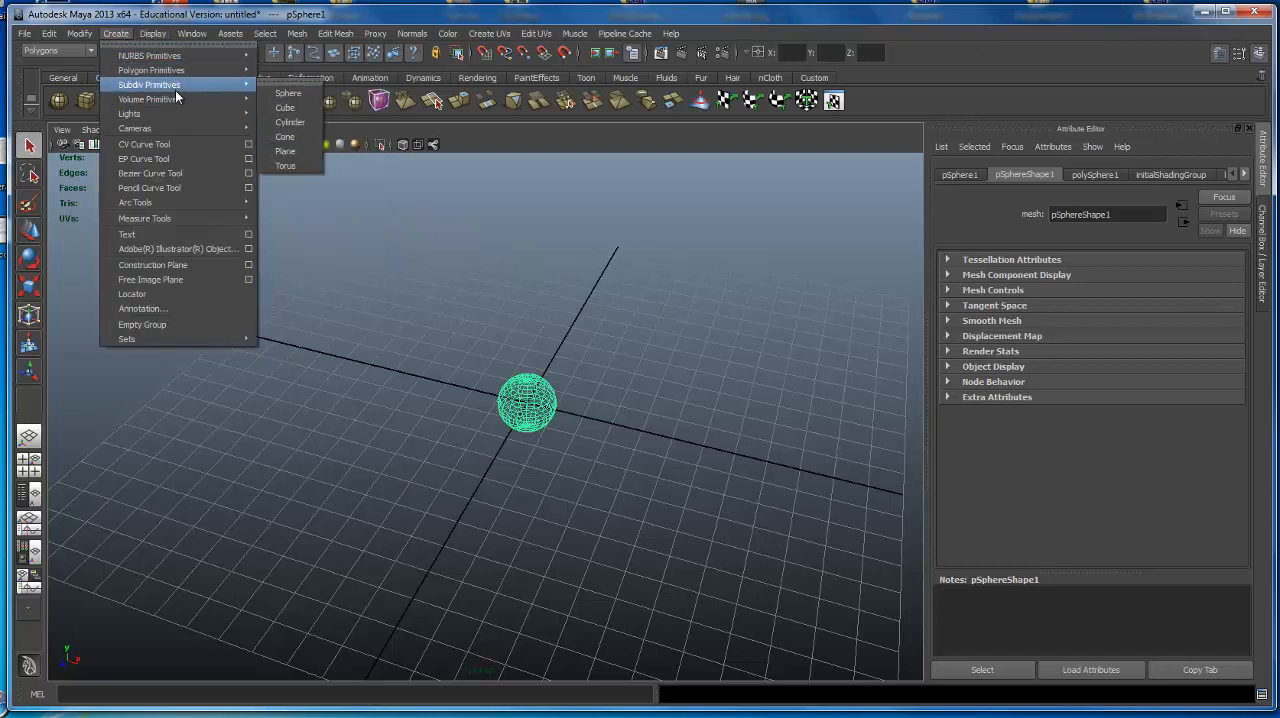
pyautogui.moveTo(180, 85)
pyautogui.moveTo(236, 71)
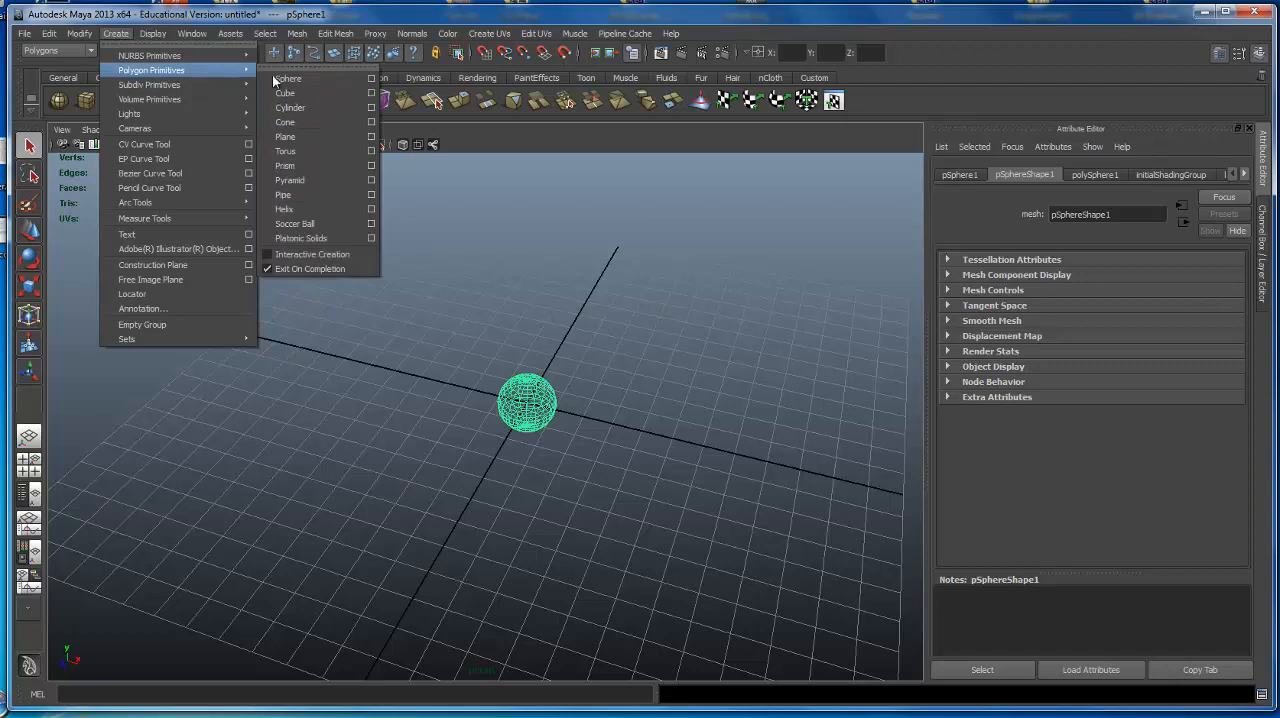
pyautogui.click(317, 257)
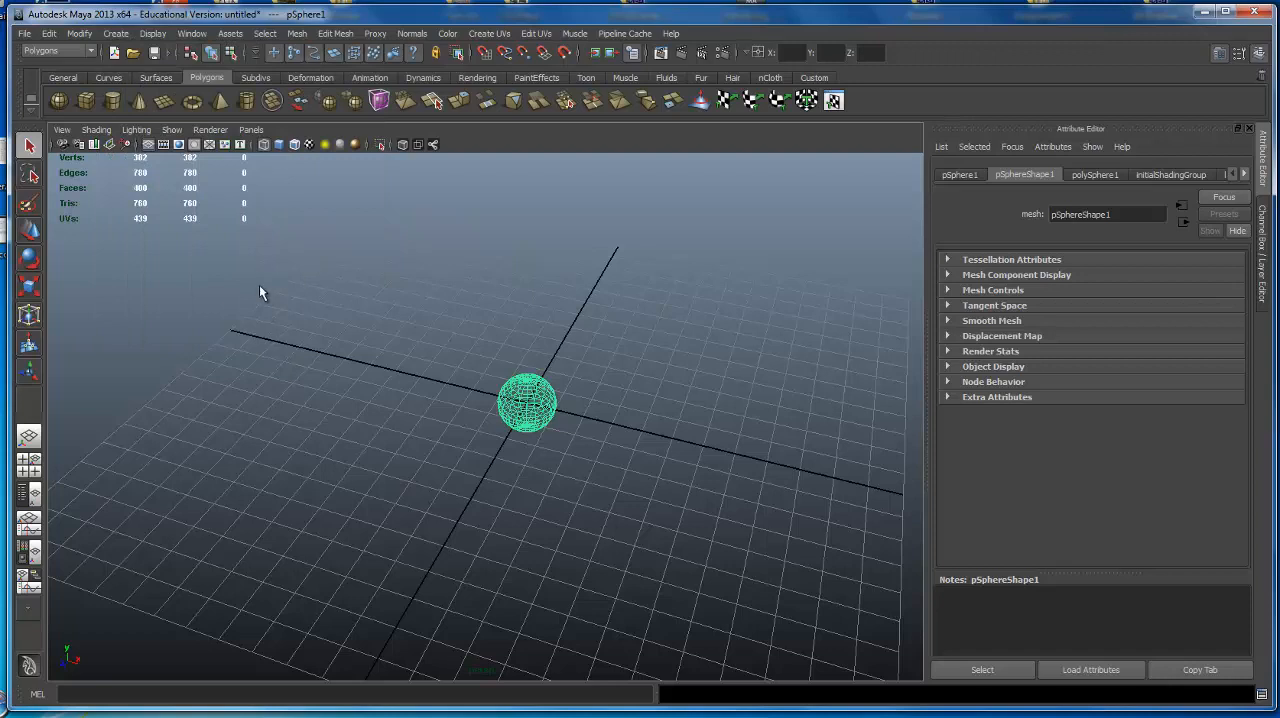
pyautogui.click(62, 104)
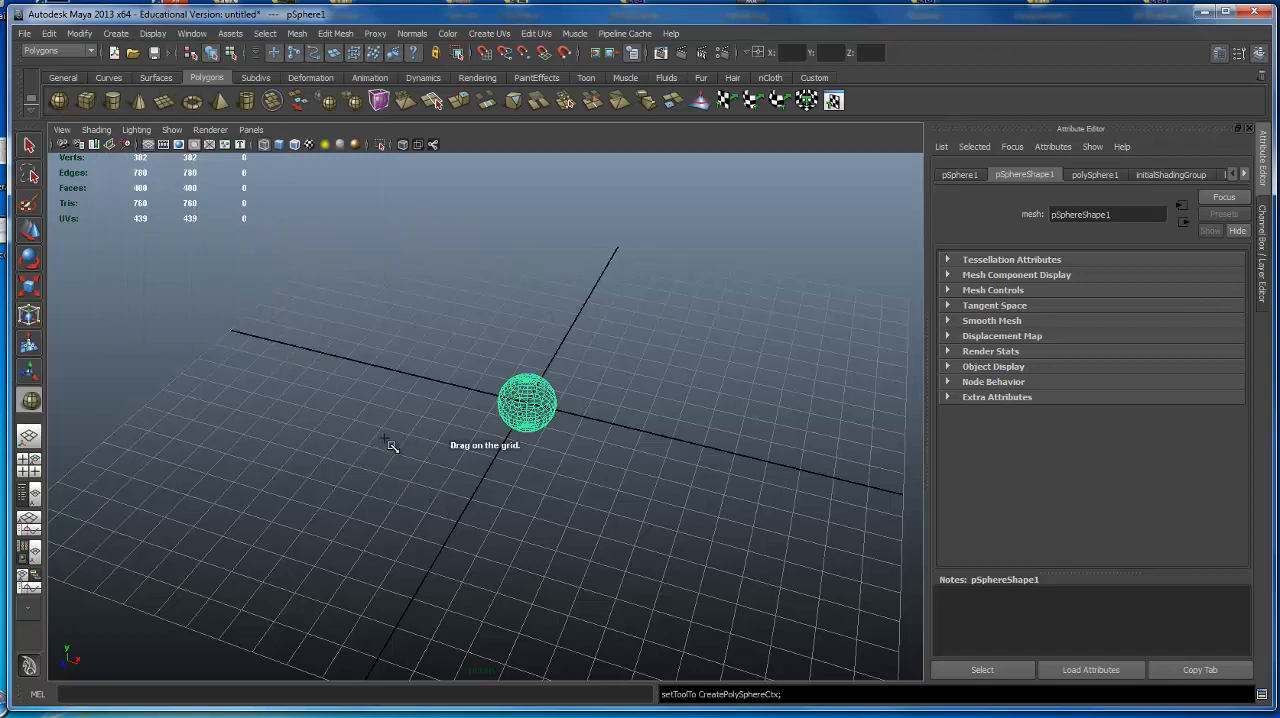
pyautogui.moveTo(226, 443); pyautogui.dragTo(375, 230)
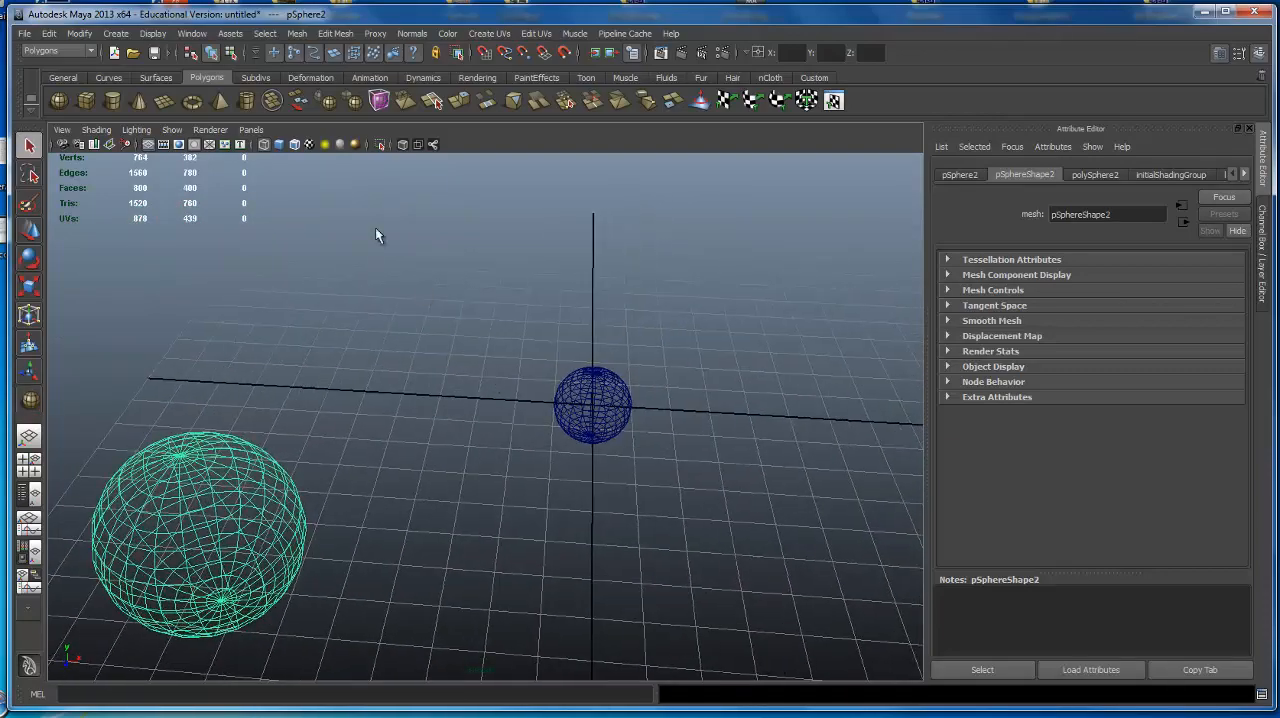
# Draw a tall polygon cylinder interactively on the grid, between the two spheres.
pyautogui.click(112, 101)
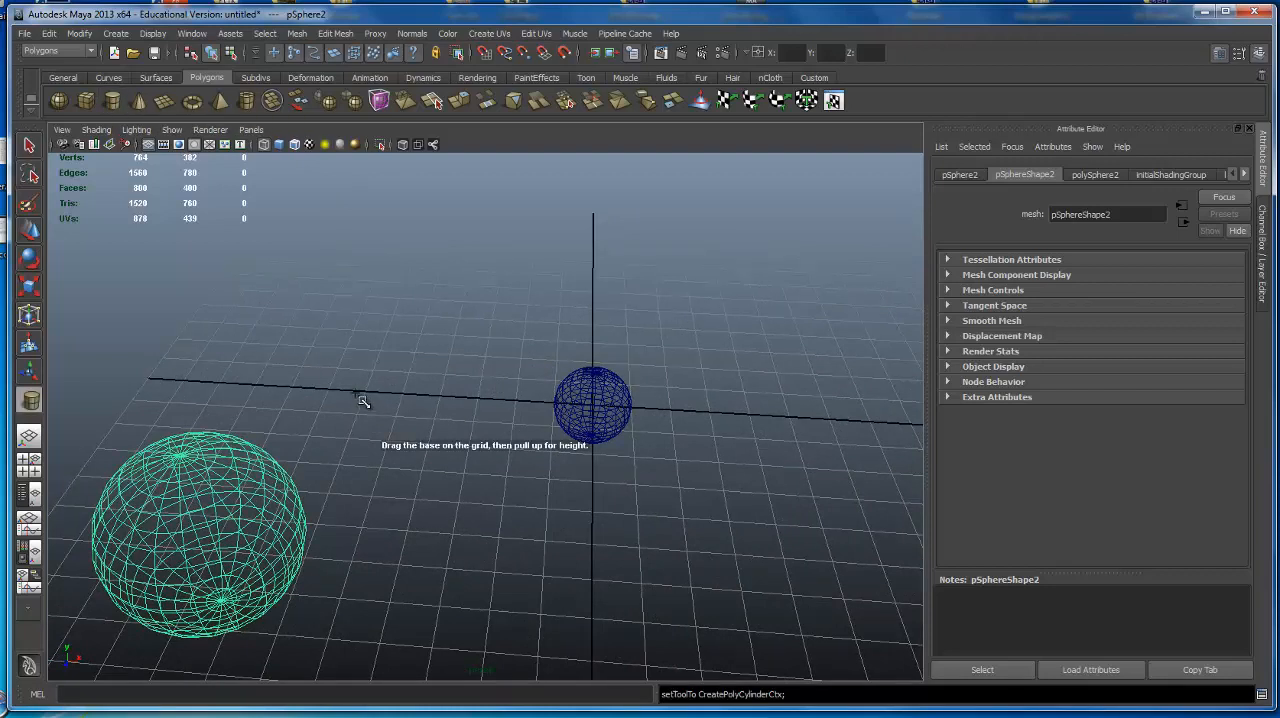
pyautogui.moveTo(341, 354); pyautogui.dragTo(340, 156)
pyautogui.keyDown('alt'); pyautogui.moveTo(397, 314); pyautogui.dragTo(394, 340); pyautogui.keyUp('alt')
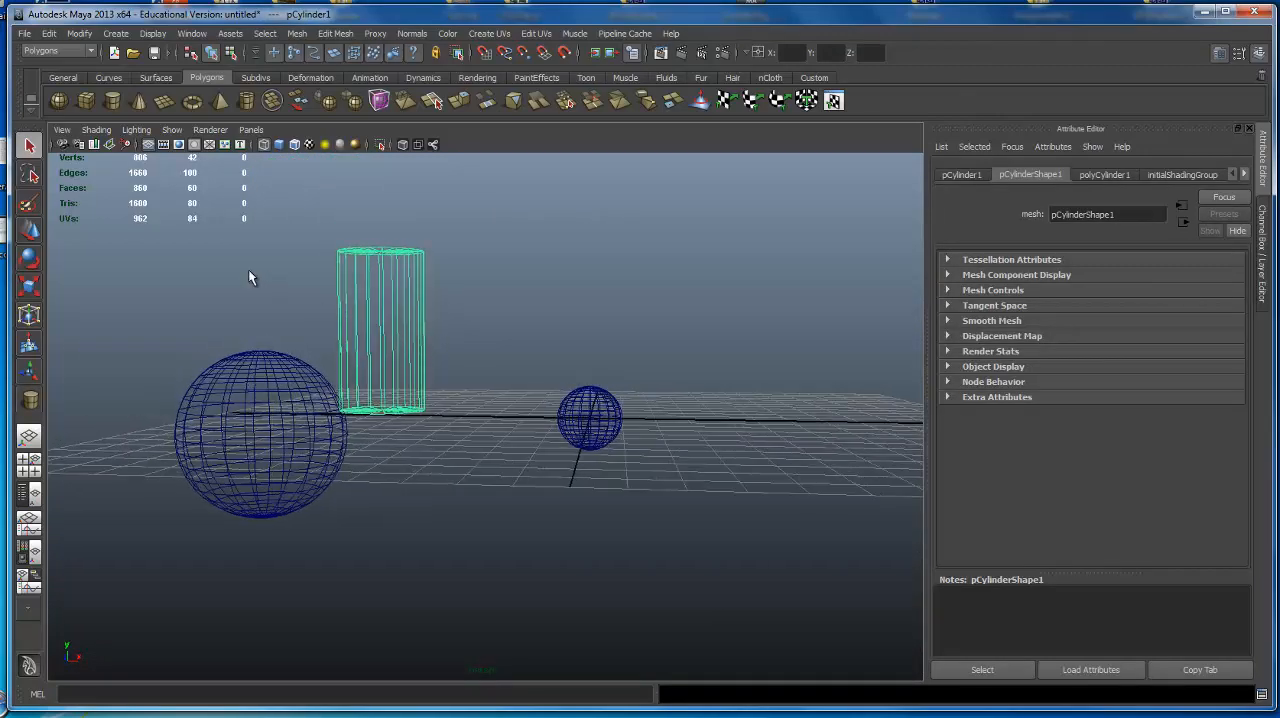
# Delete both spheres and the cylinder from the scene.
pyautogui.moveTo(144, 250); pyautogui.dragTo(634, 488)
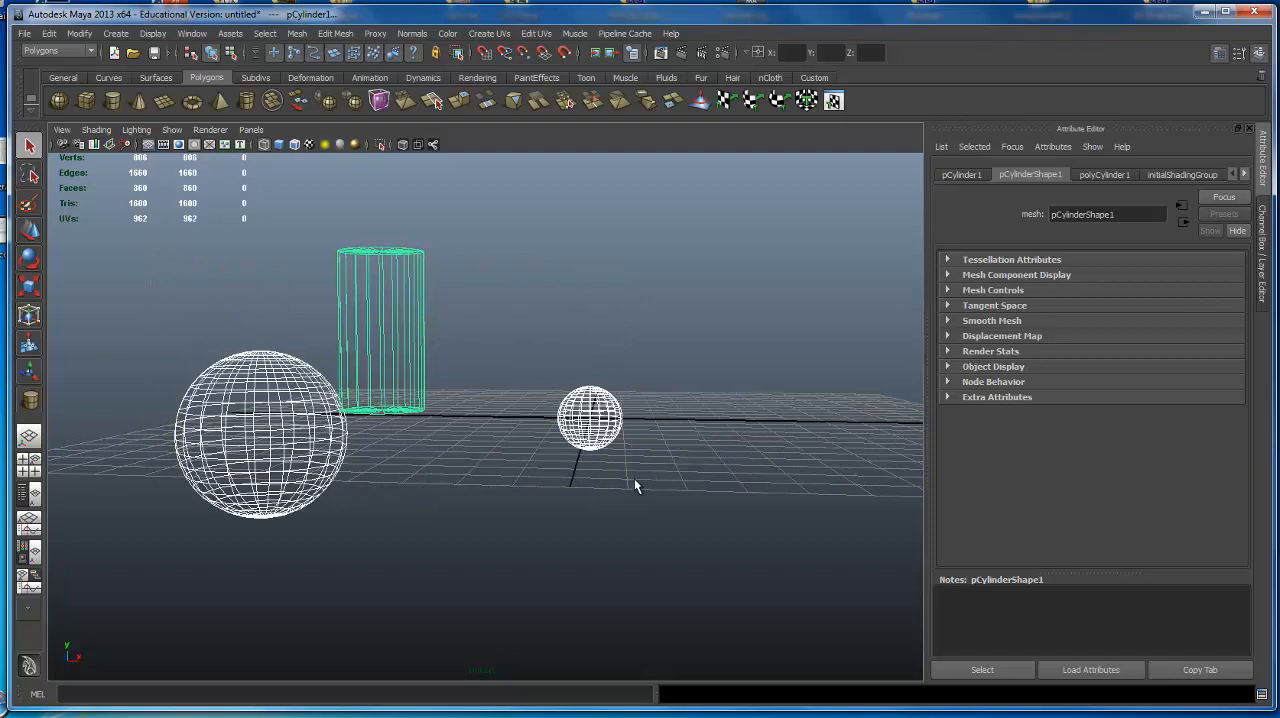
pyautogui.press('Delete')
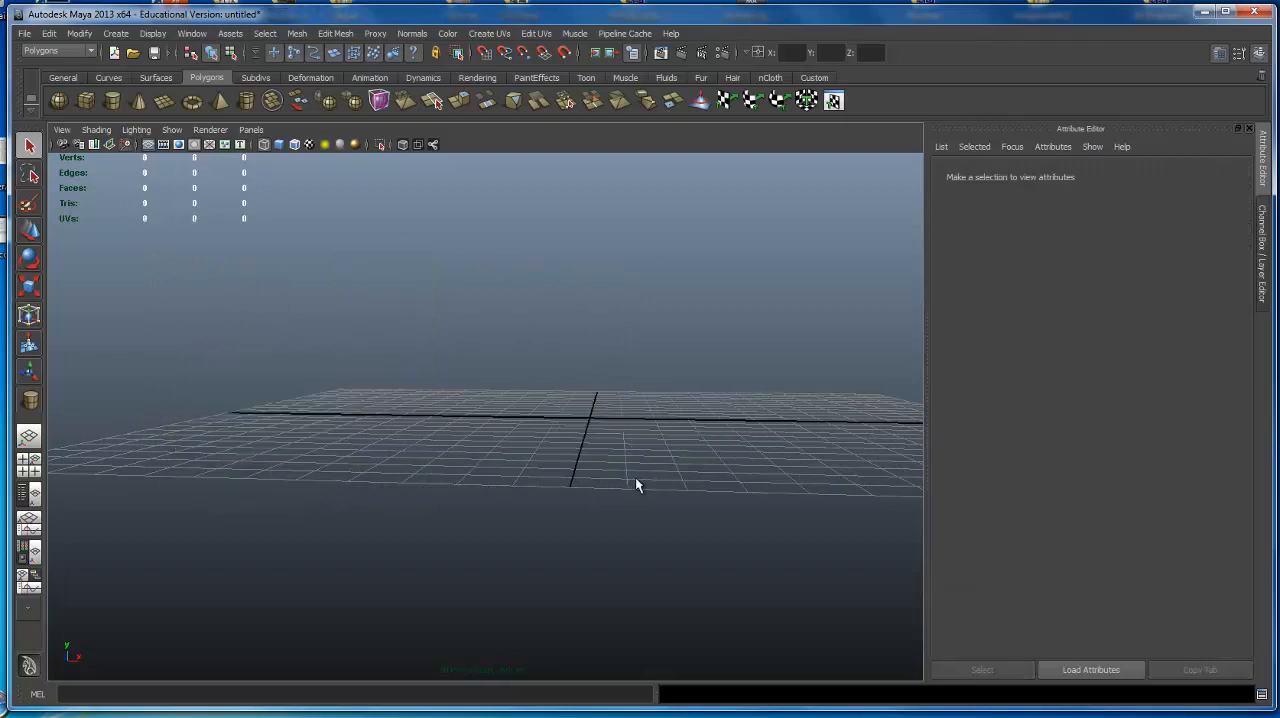
# Turn off interactive creation for polygon primitives and create a default polygon cylinder at the origin.
pyautogui.click(116, 33)
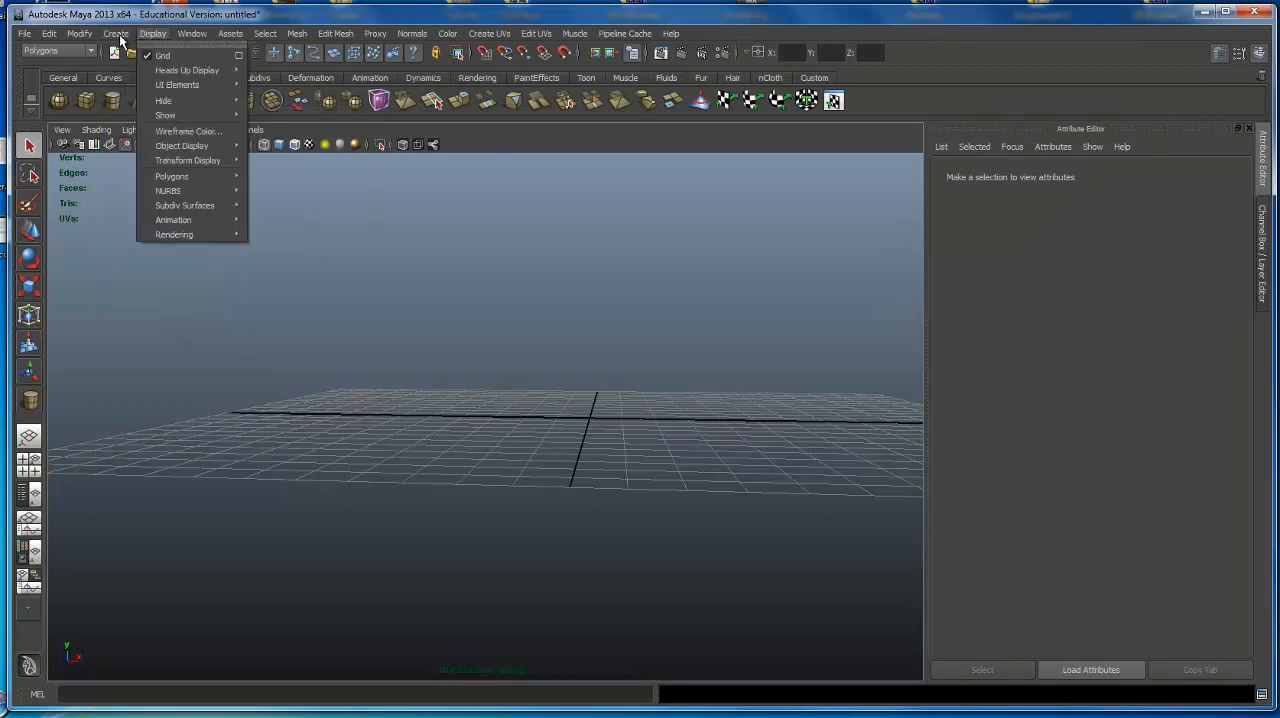
pyautogui.moveTo(207, 71)
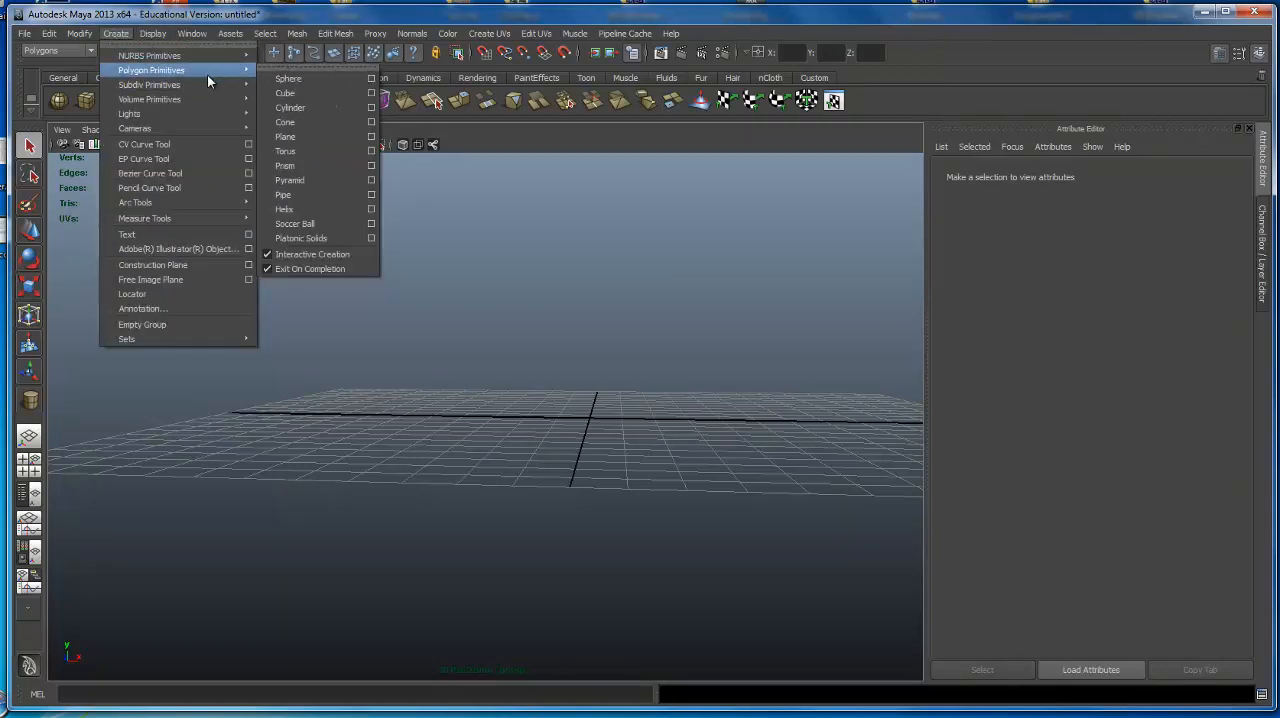
pyautogui.click(350, 254)
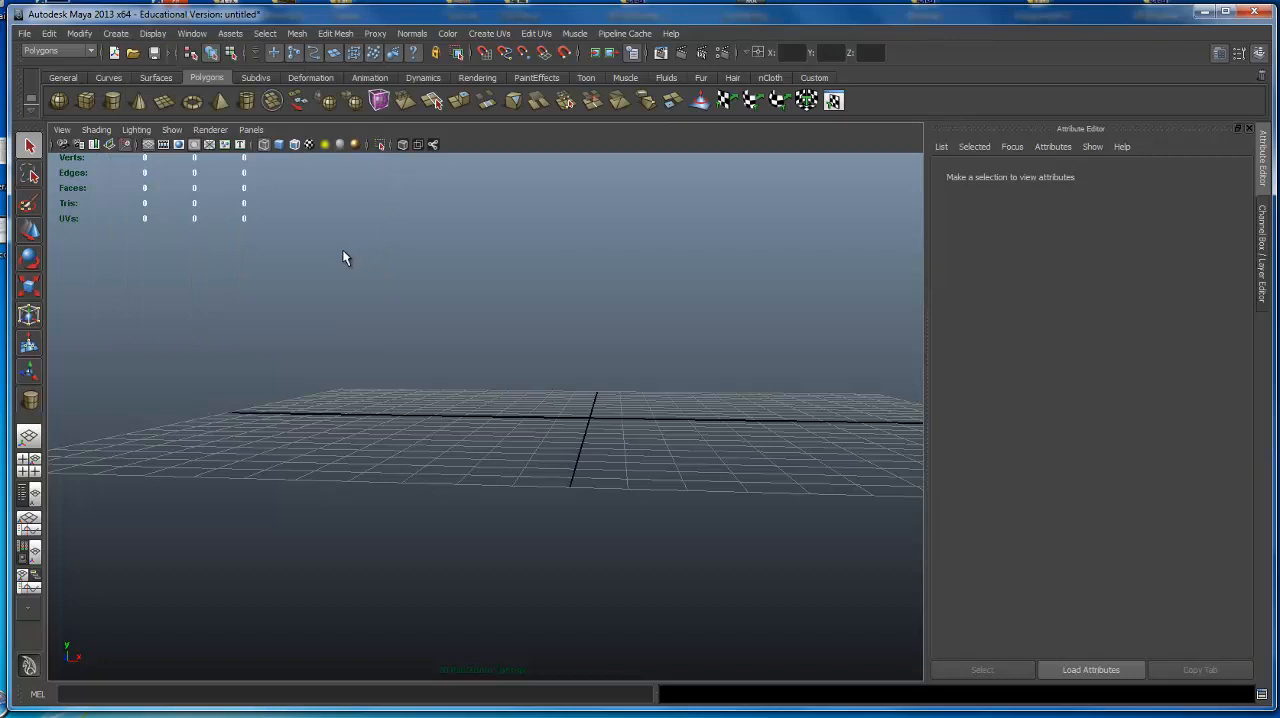
pyautogui.click(110, 101)
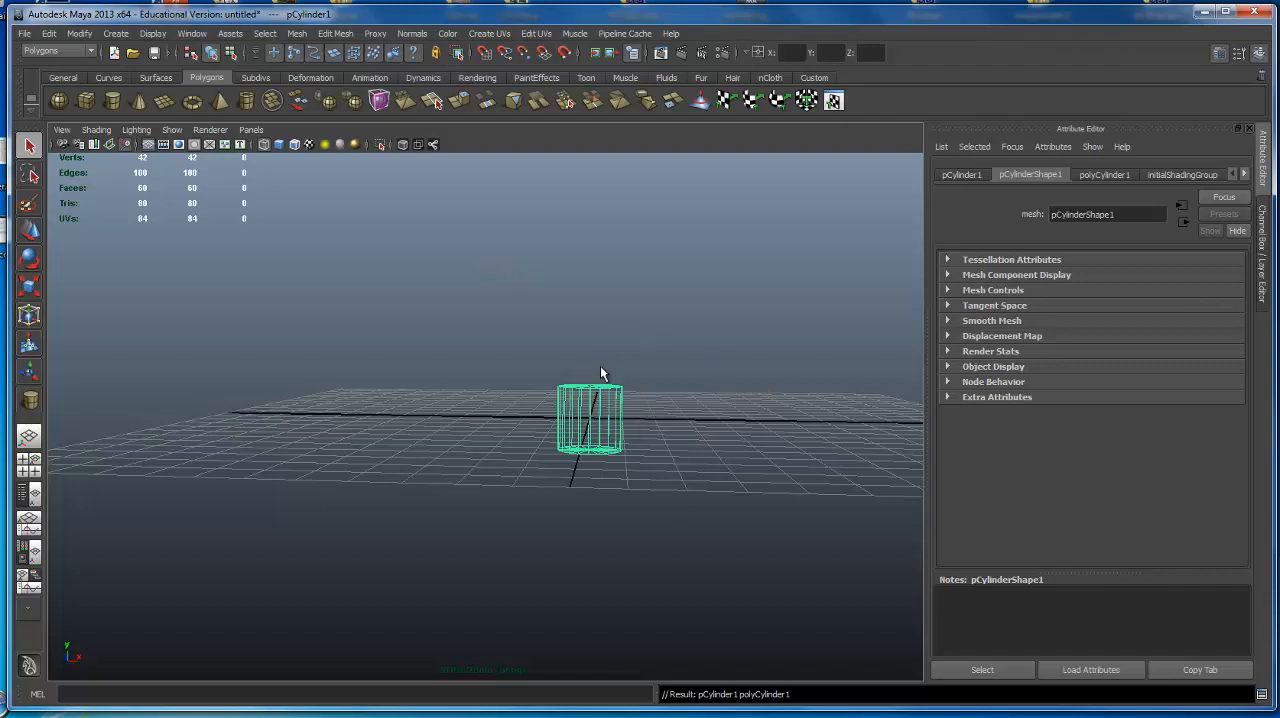
# Examine the cylinder from different angles and distances in the perspective view.
pyautogui.scroll(-5, 621, 408)
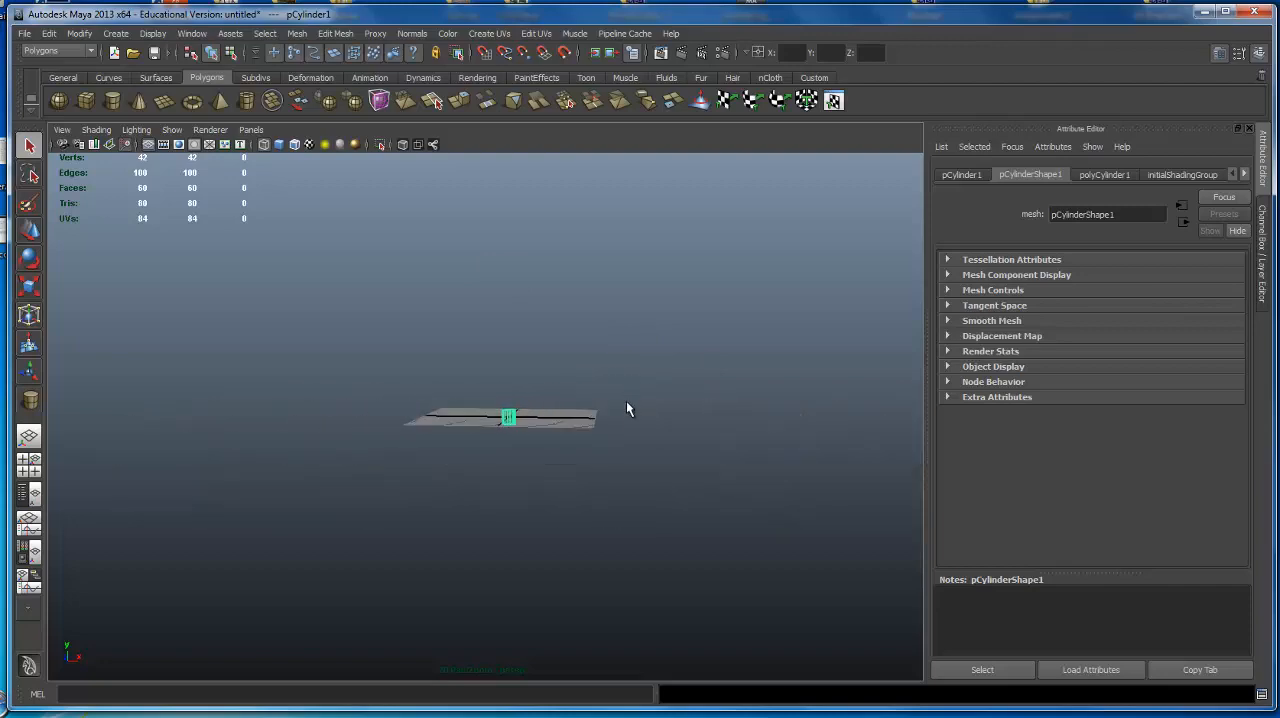
pyautogui.keyDown('alt'); pyautogui.moveTo(626, 401); pyautogui.dragTo(475, 455); pyautogui.keyUp('alt')
pyautogui.keyDown('alt'); pyautogui.moveTo(547, 404); pyautogui.dragTo(1120, 455, button='right'); pyautogui.keyUp('alt')
pyautogui.keyDown('alt'); pyautogui.moveTo(565, 438); pyautogui.dragTo(478, 504, button='middle'); pyautogui.keyUp('alt')
pyautogui.keyDown('alt'); pyautogui.moveTo(668, 512); pyautogui.dragTo(580, 385); pyautogui.keyUp('alt')
pyautogui.keyDown('alt'); pyautogui.moveTo(461, 383); pyautogui.dragTo(720, 386, button='right'); pyautogui.keyUp('alt')
pyautogui.keyDown('alt'); pyautogui.moveTo(700, 386); pyautogui.dragTo(480, 248, button='middle'); pyautogui.keyUp('alt')
pyautogui.keyDown('alt'); pyautogui.moveTo(480, 248); pyautogui.dragTo(628, 440); pyautogui.keyUp('alt')
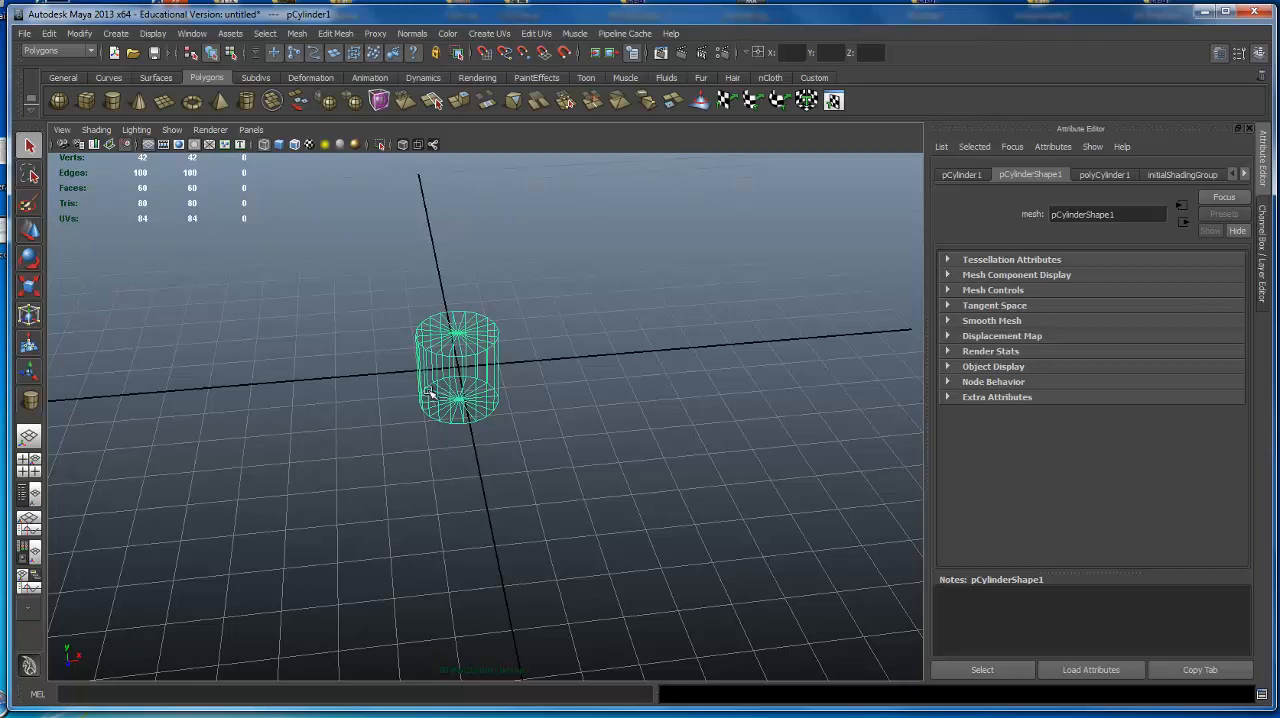
# Show the Move, Rotate and Scale manipulators on the cylinder in turn.
pyautogui.press('w')
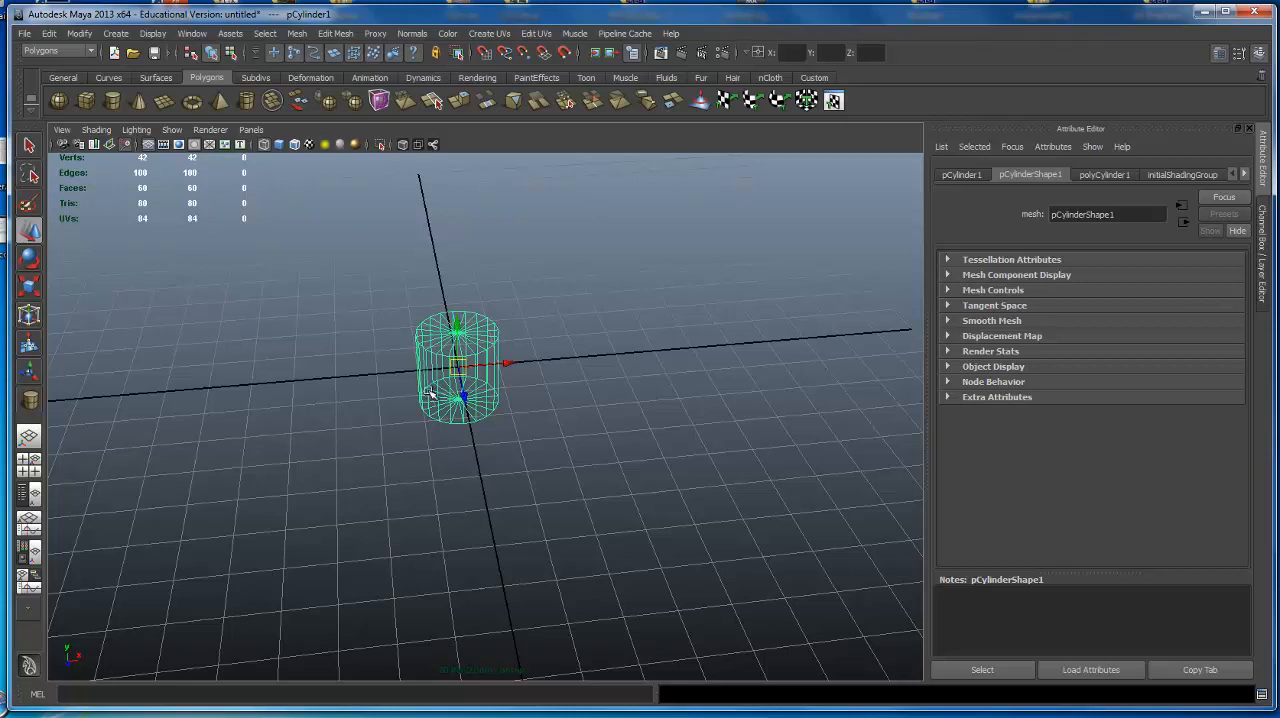
pyautogui.press('e')
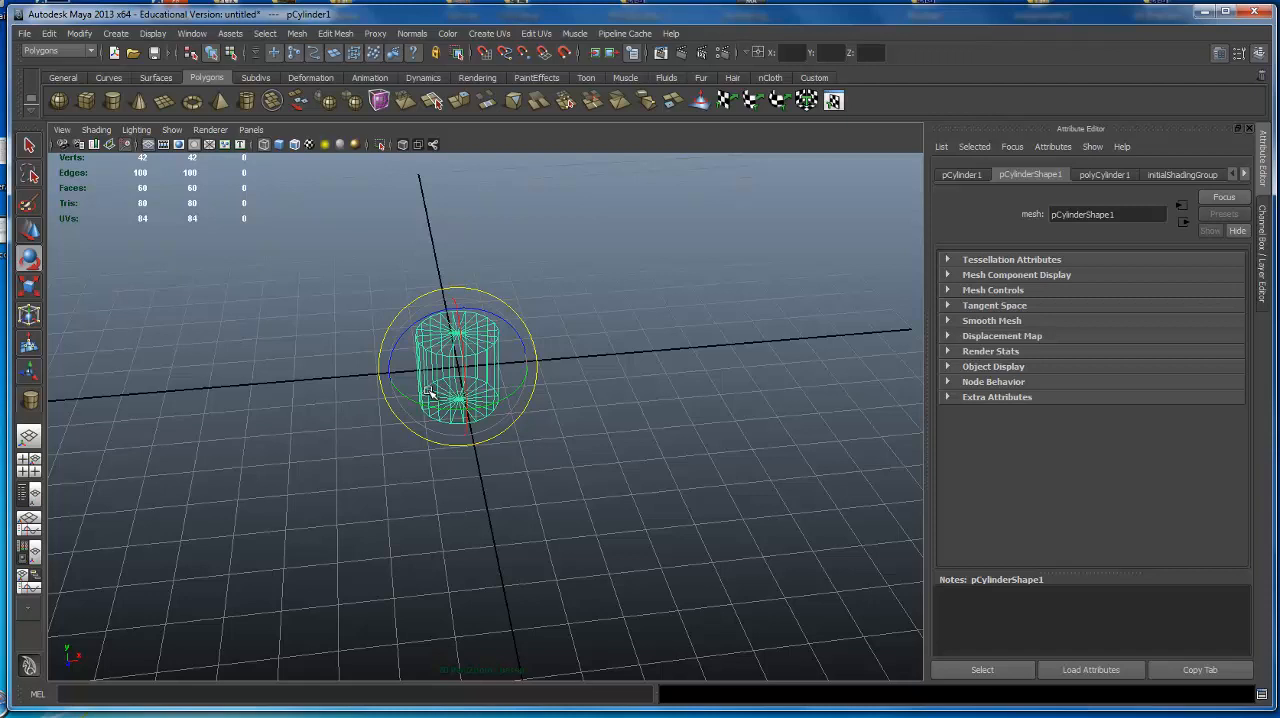
pyautogui.press('r')
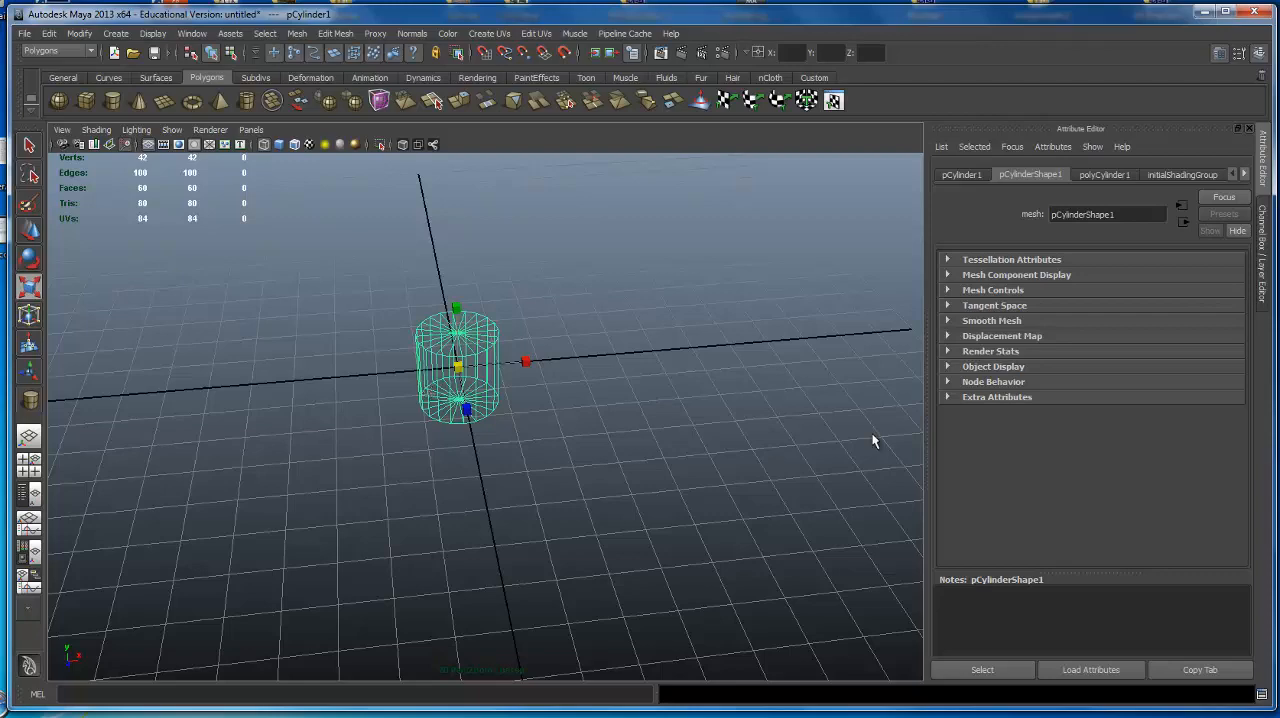
# Duplicate the cylinder and move the copy along the negative X axis, clear of the original.
pyautogui.keyDown('alt'); pyautogui.moveTo(908, 426); pyautogui.dragTo(575, 420, button='right'); pyautogui.keyUp('alt')
pyautogui.keyDown('alt'); pyautogui.moveTo(575, 420); pyautogui.dragTo(568, 411); pyautogui.keyUp('alt')
pyautogui.keyDown('alt'); pyautogui.moveTo(735, 412); pyautogui.dragTo(860, 420, button='right'); pyautogui.keyUp('alt')
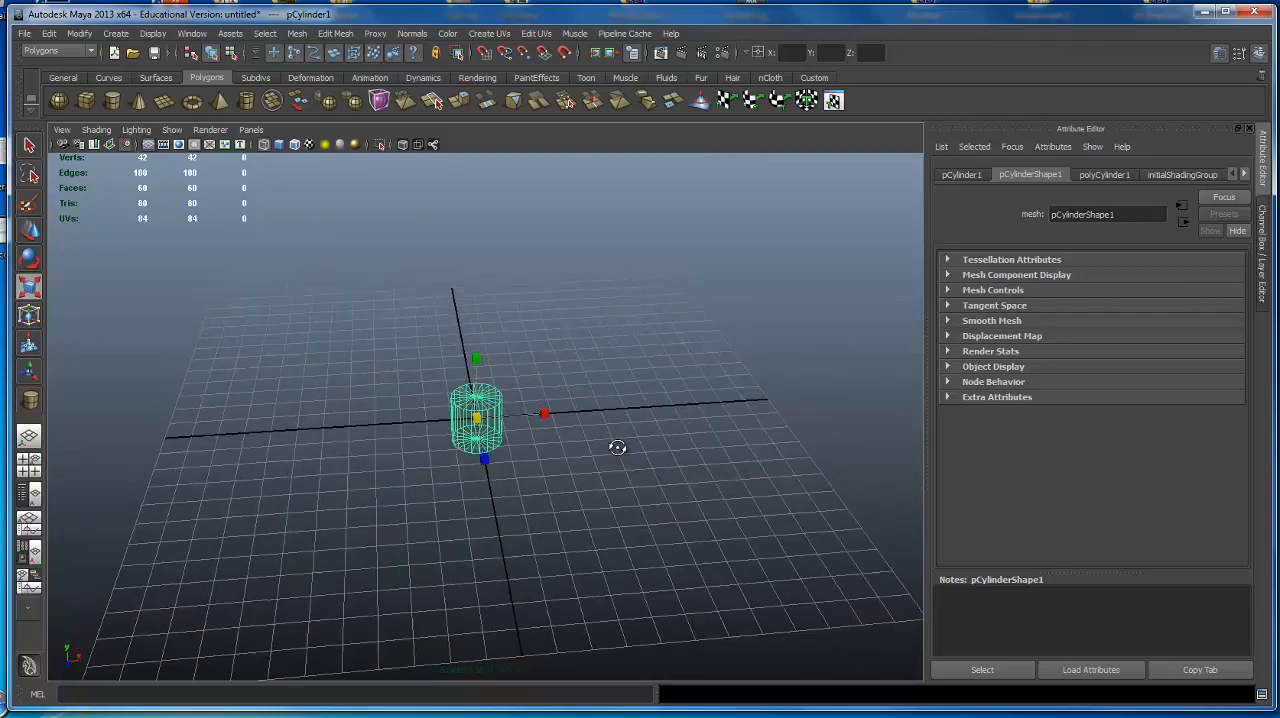
pyautogui.keyDown('alt'); pyautogui.moveTo(617, 446); pyautogui.dragTo(645, 450); pyautogui.keyUp('alt')
pyautogui.press('w')
pyautogui.keyDown('alt'); pyautogui.moveTo(580, 372); pyautogui.dragTo(534, 357); pyautogui.keyUp('alt')
pyautogui.hotkey('ctrl', 'd')
pyautogui.moveTo(528, 412); pyautogui.dragTo(689, 326)
pyautogui.keyDown('alt'); pyautogui.moveTo(689, 326); pyautogui.dragTo(742, 322, button='right'); pyautogui.keyUp('alt')
pyautogui.keyDown('alt'); pyautogui.moveTo(742, 322); pyautogui.dragTo(711, 314); pyautogui.keyUp('alt')
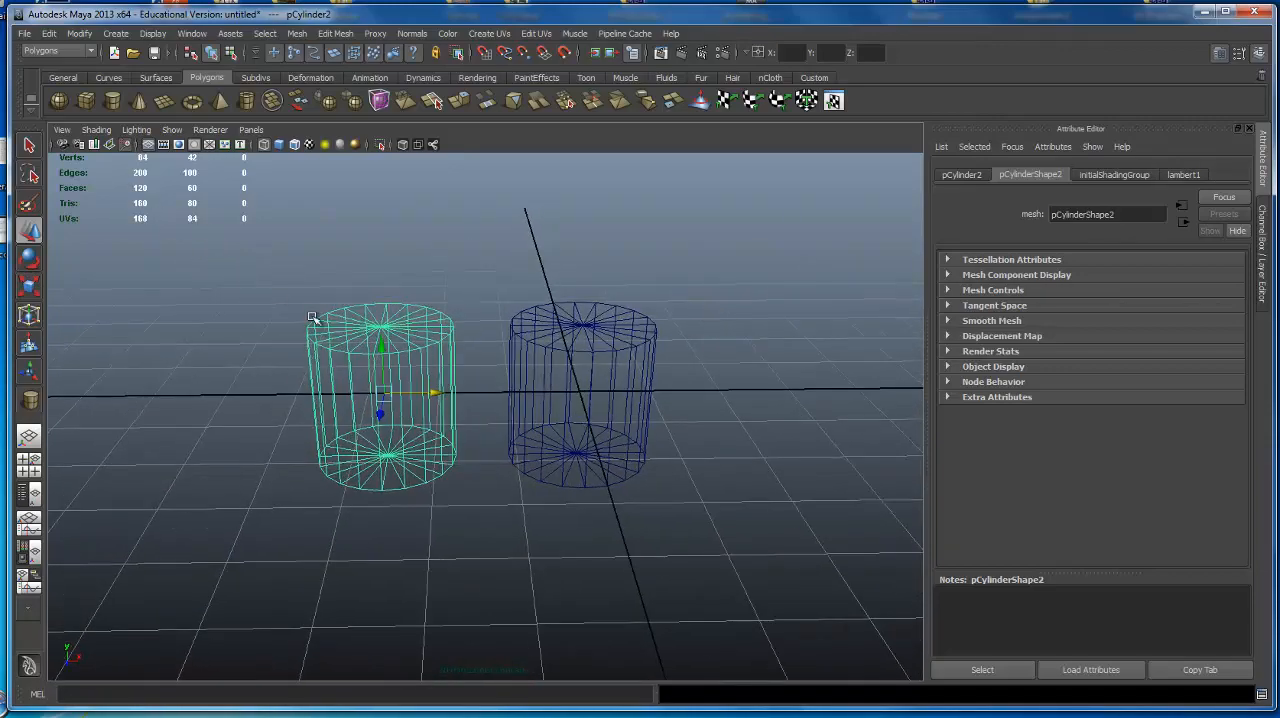
# Select the two cylinders alternately using the Select tool, finishing on the one at the origin.
pyautogui.press('q')
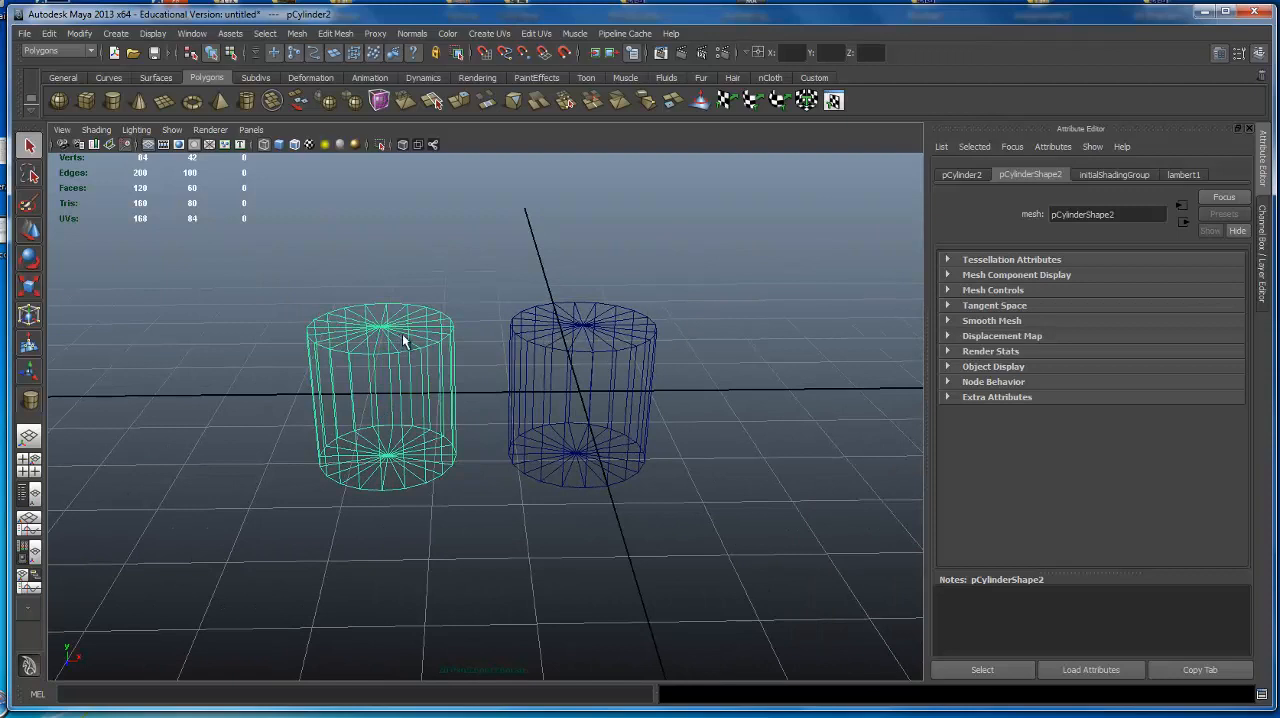
pyautogui.click(530, 334)
pyautogui.click(404, 345)
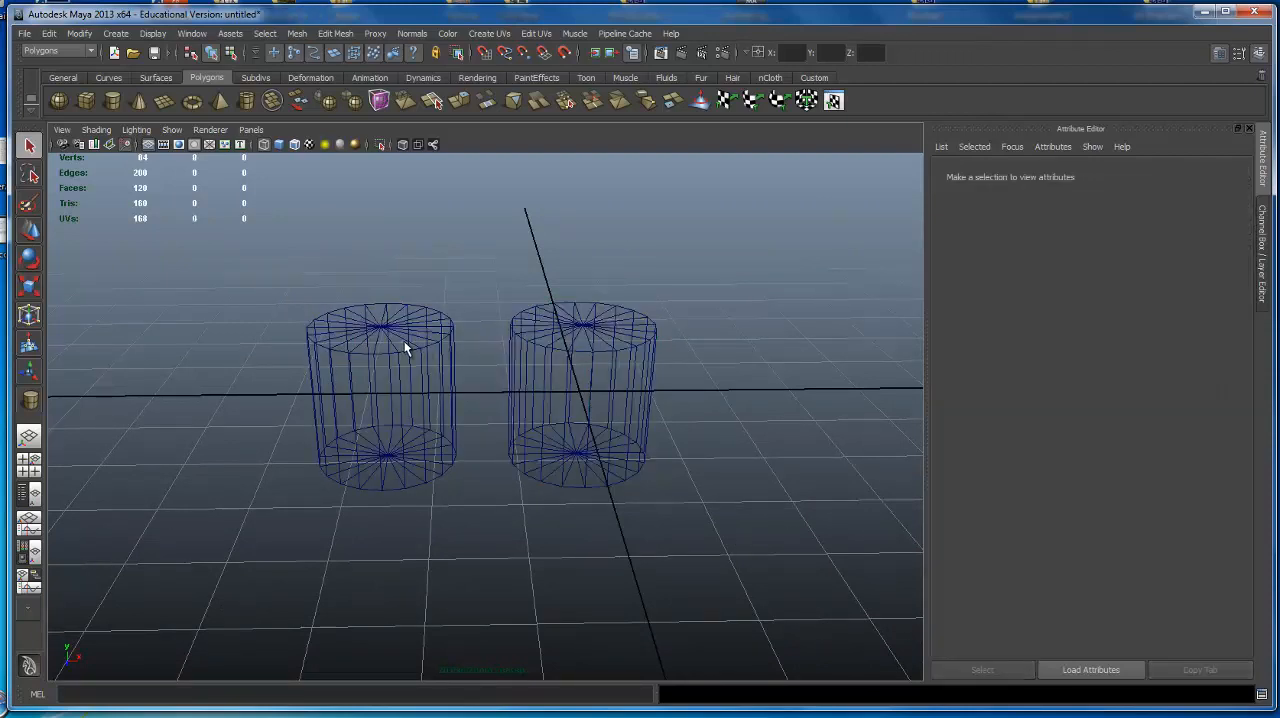
pyautogui.click(407, 341)
pyautogui.click(503, 341)
pyautogui.click(421, 341)
pyautogui.click(530, 338)
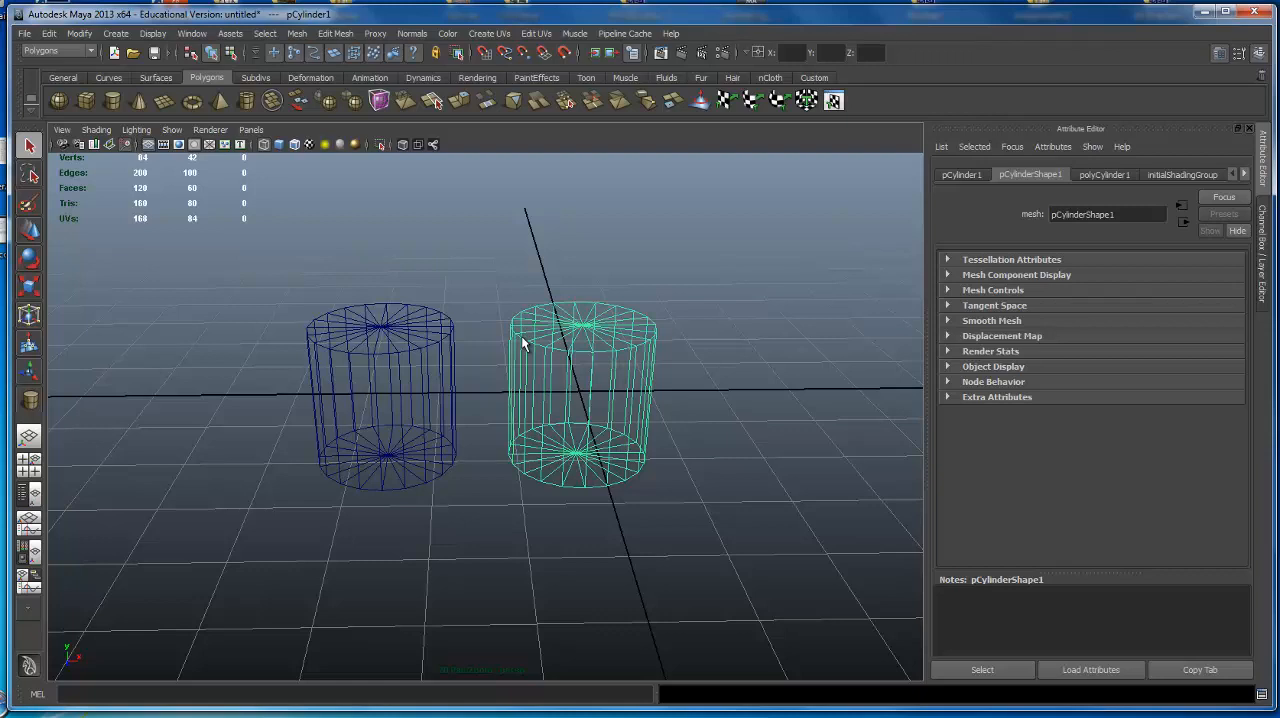
# Try selecting the two cylinders alternately while the Move tool is active.
pyautogui.press('w')
pyautogui.click(457, 342)
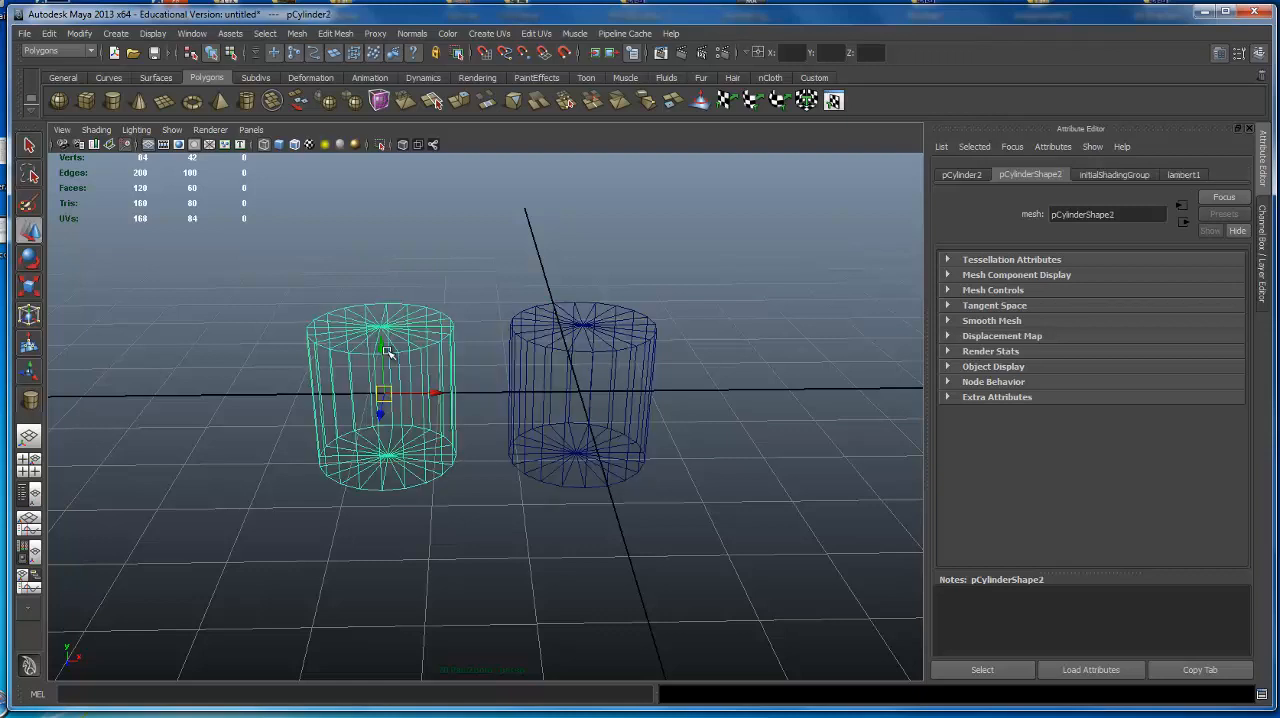
pyautogui.click(615, 352)
pyautogui.click(427, 366)
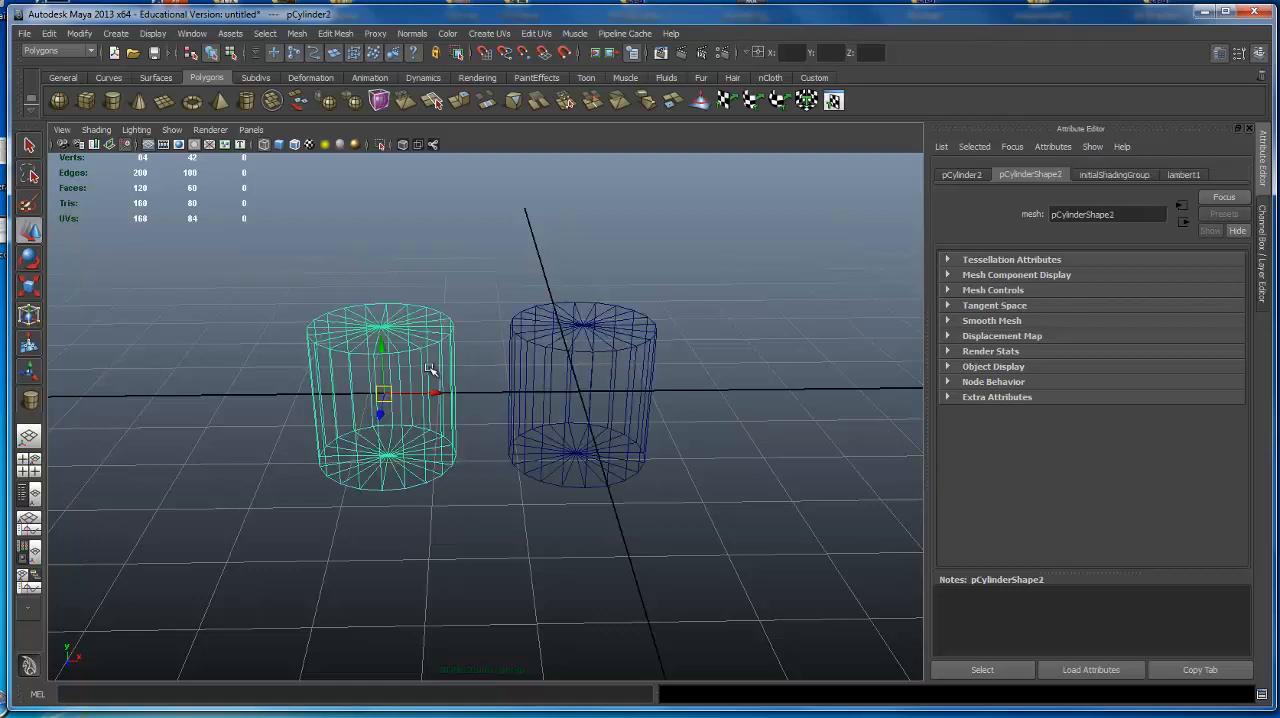
pyautogui.click(595, 385)
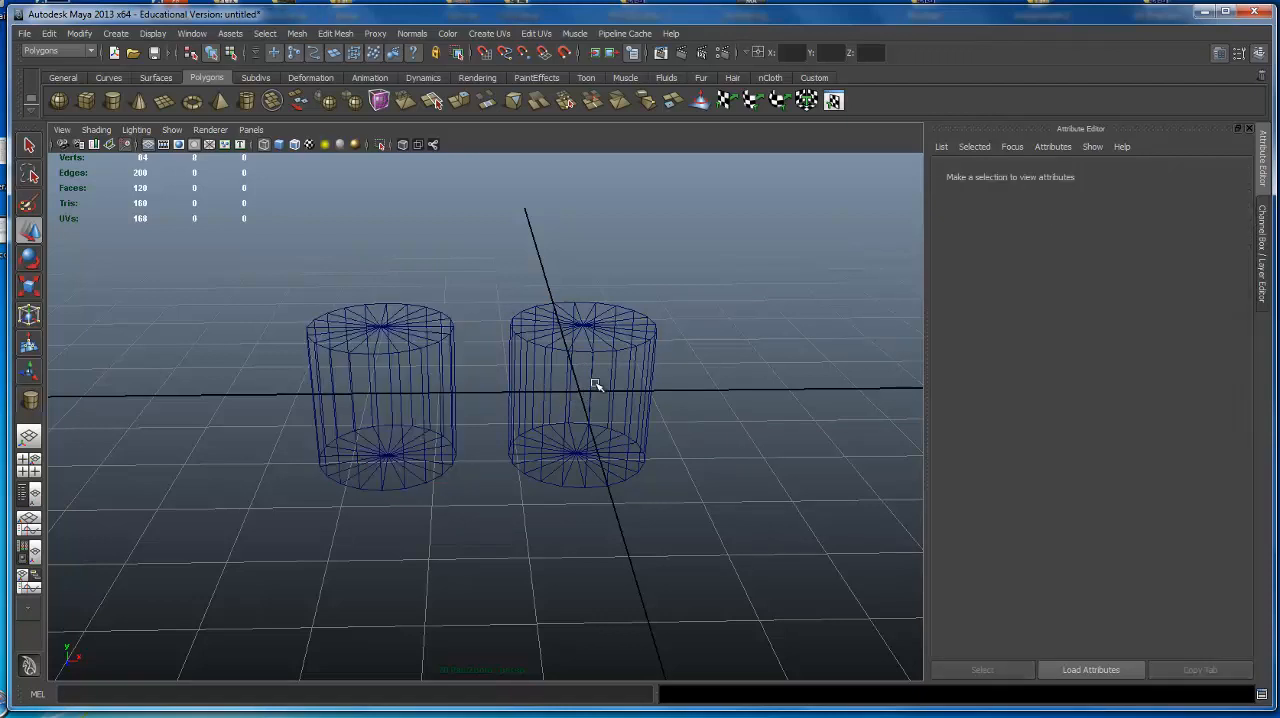
# Compare selecting the cylinders with the Select and Move tools, finishing with the Move tool on the cylinder at the origin.
pyautogui.press('q')
pyautogui.click(447, 355)
pyautogui.click(575, 352)
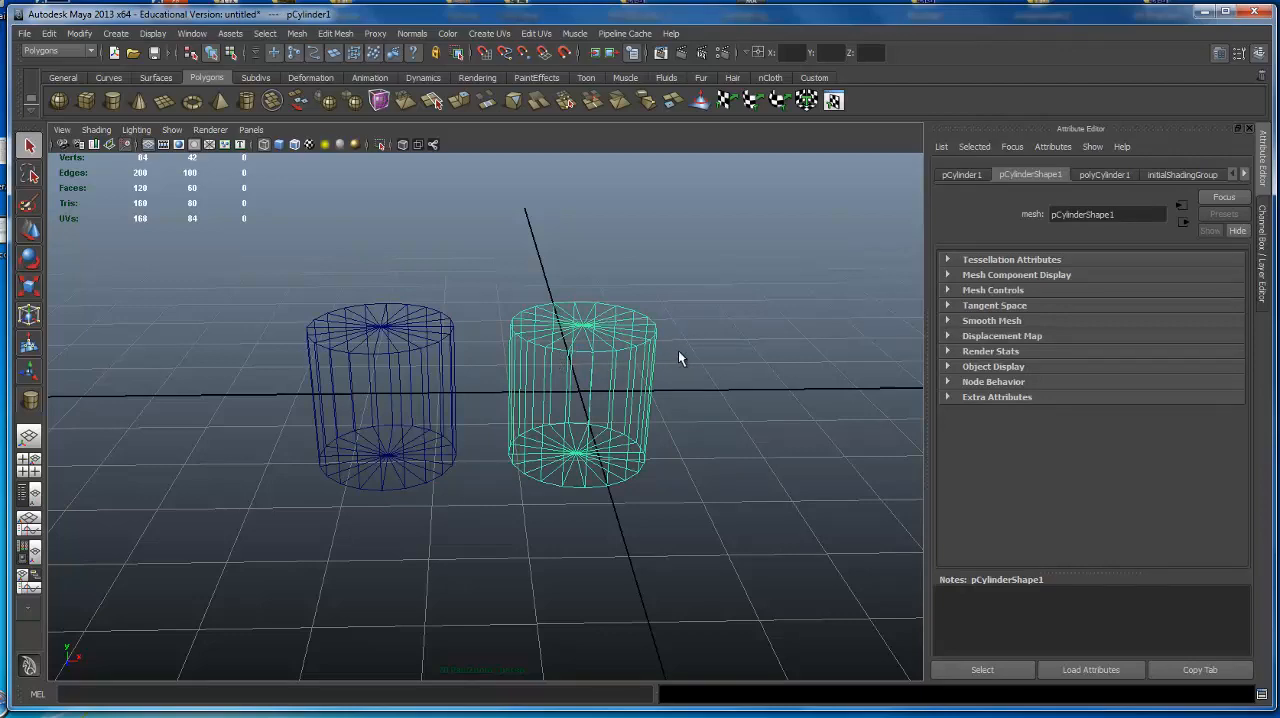
pyautogui.click(433, 361)
pyautogui.press('w')
pyautogui.click(530, 360)
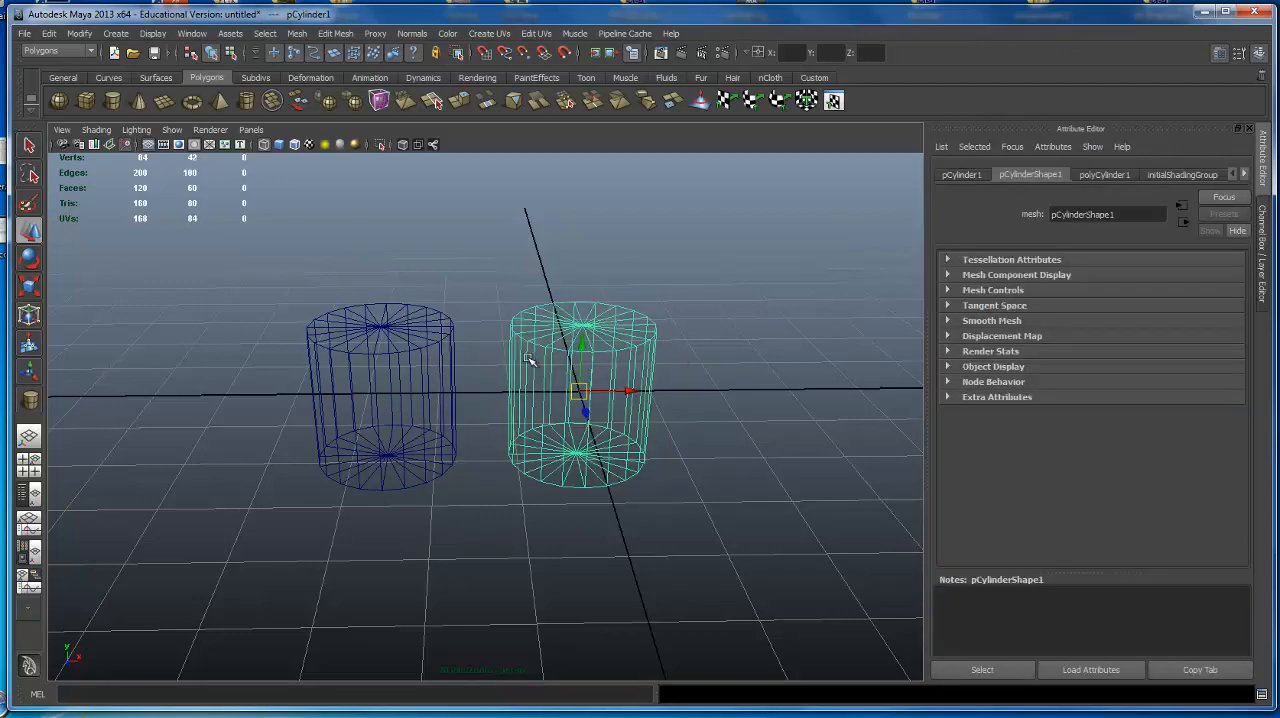
pyautogui.keyDown('alt'); pyautogui.moveTo(566, 429); pyautogui.dragTo(536, 403); pyautogui.keyUp('alt')
pyautogui.keyDown('alt'); pyautogui.moveTo(536, 403); pyautogui.dragTo(605, 403, button='right'); pyautogui.keyUp('alt')
pyautogui.keyDown('alt'); pyautogui.moveTo(605, 403); pyautogui.dragTo(595, 400, button='middle'); pyautogui.keyUp('alt')
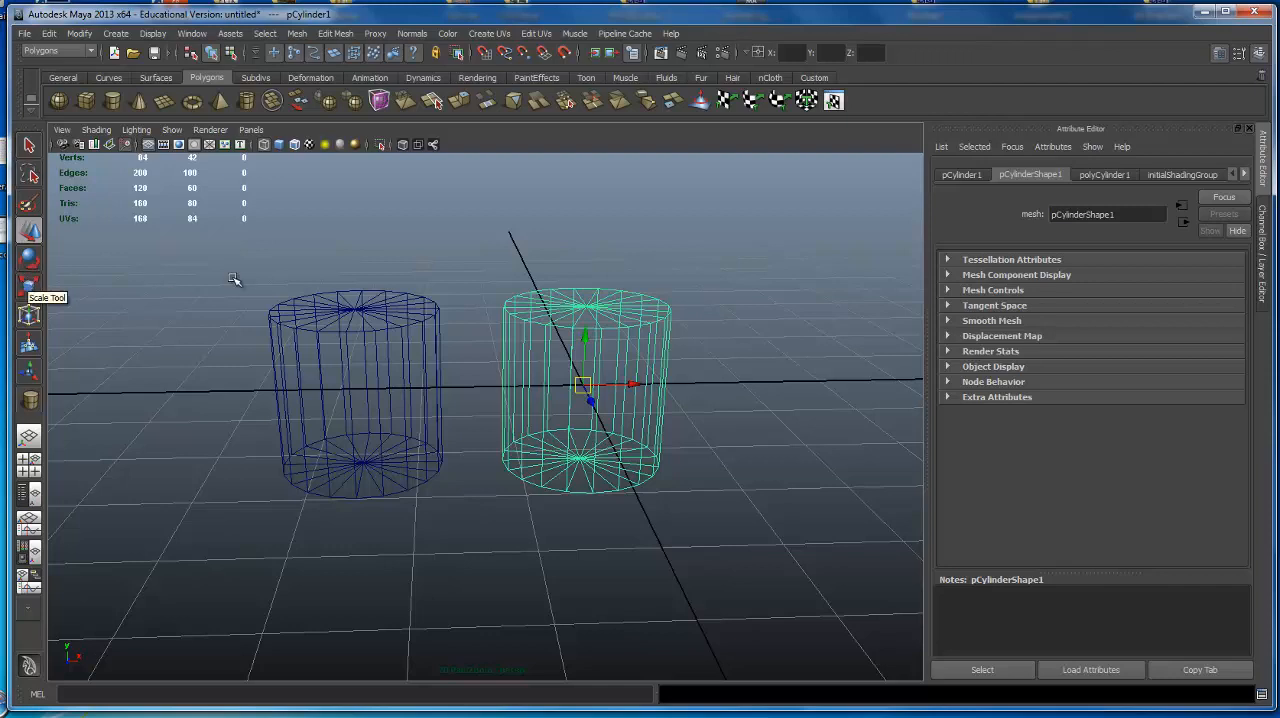
# Cycle the cylinder at the origin through the Select, Move, Rotate and Scale tools to compare their manipulators.
pyautogui.press('q')
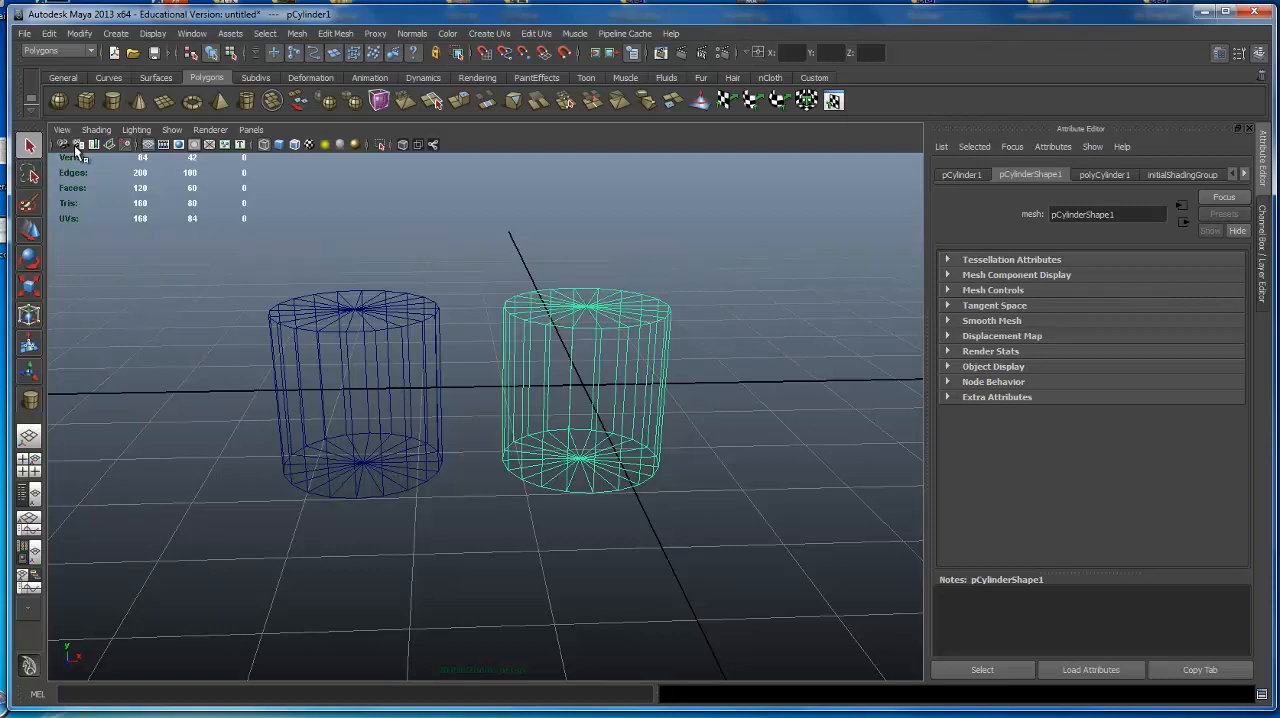
pyautogui.press('w')
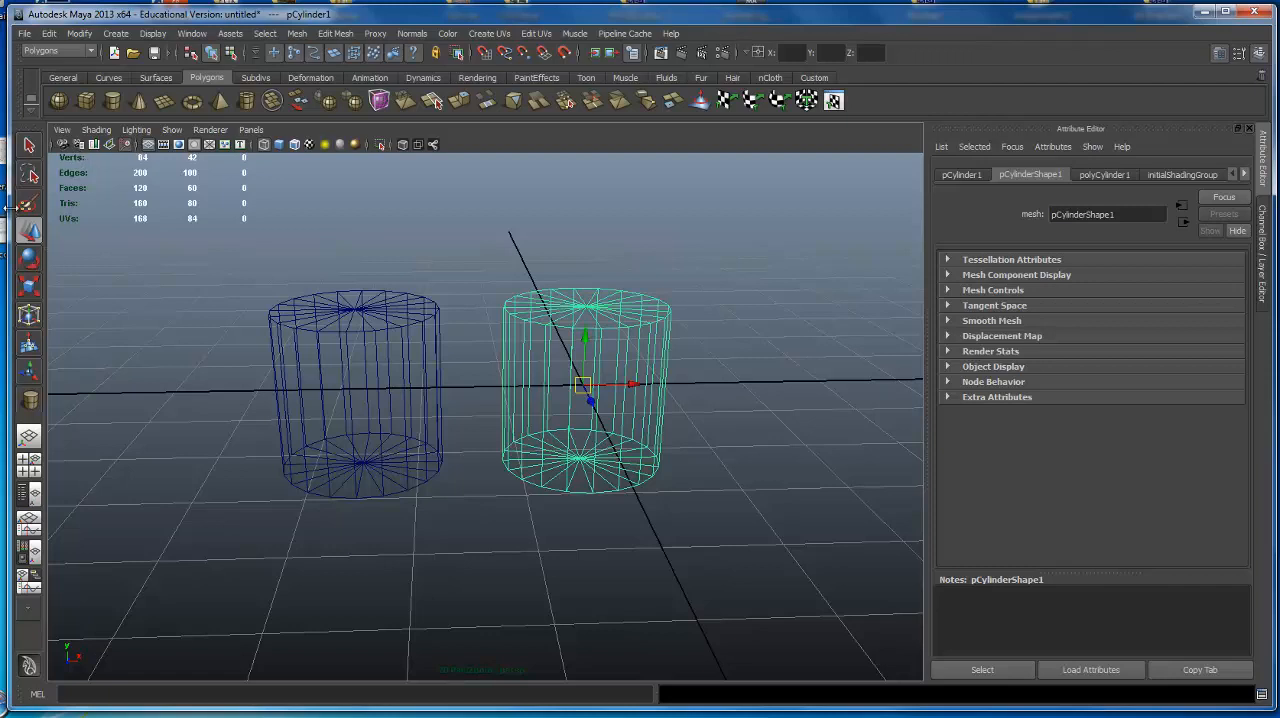
pyautogui.click(29, 258)
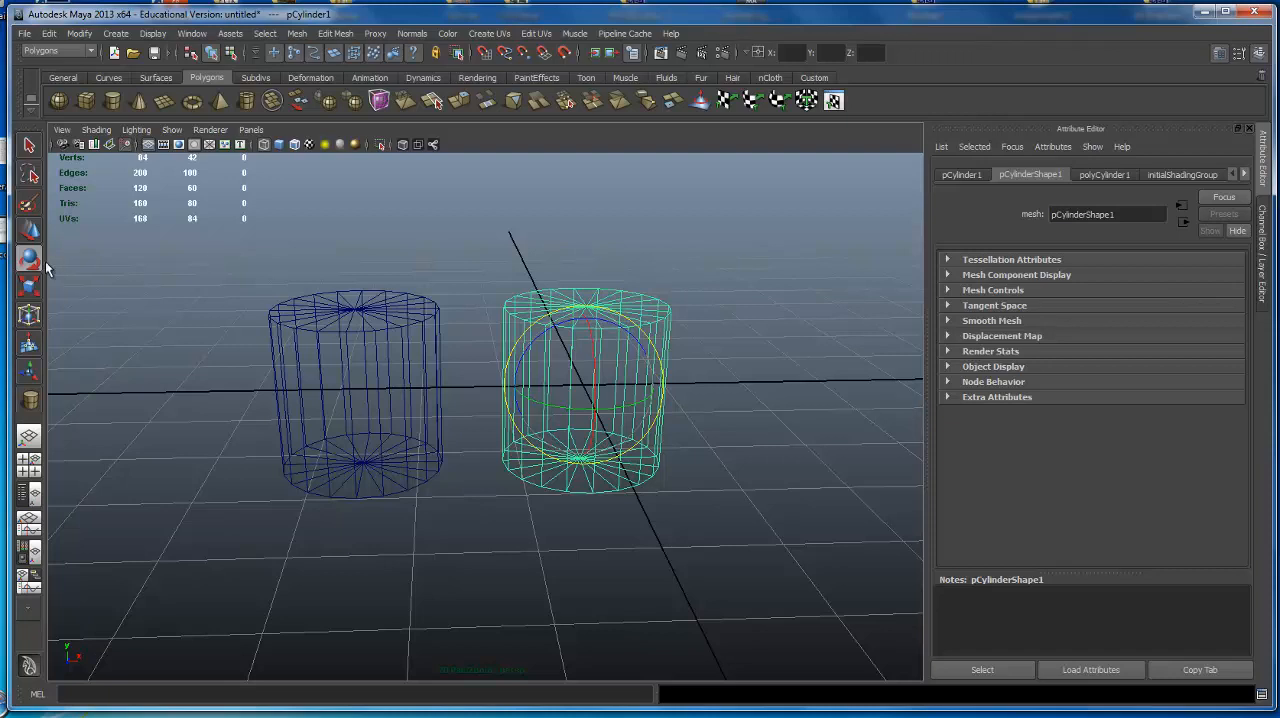
pyautogui.press('r')
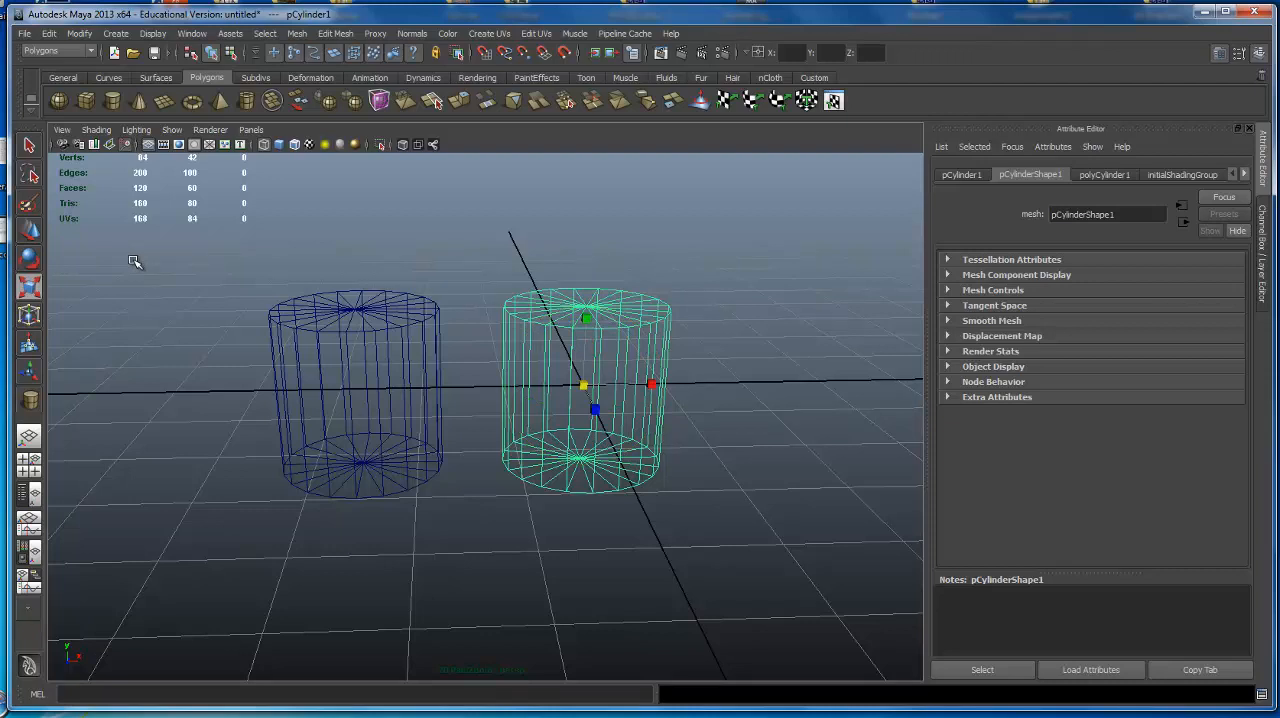
pyautogui.press('w')
pyautogui.press('e')
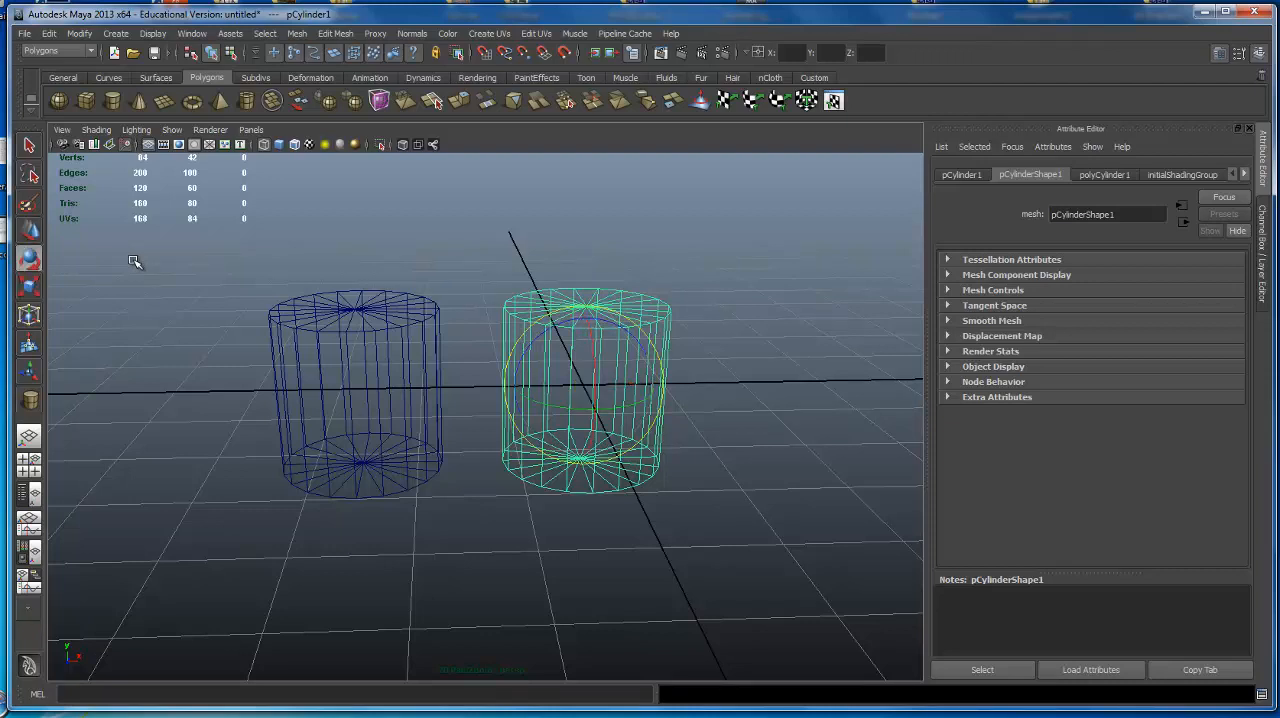
pyautogui.press('r')
# Clear the selection and alternate between the transform tools, finishing with the Move tool active.
pyautogui.click(545, 251)
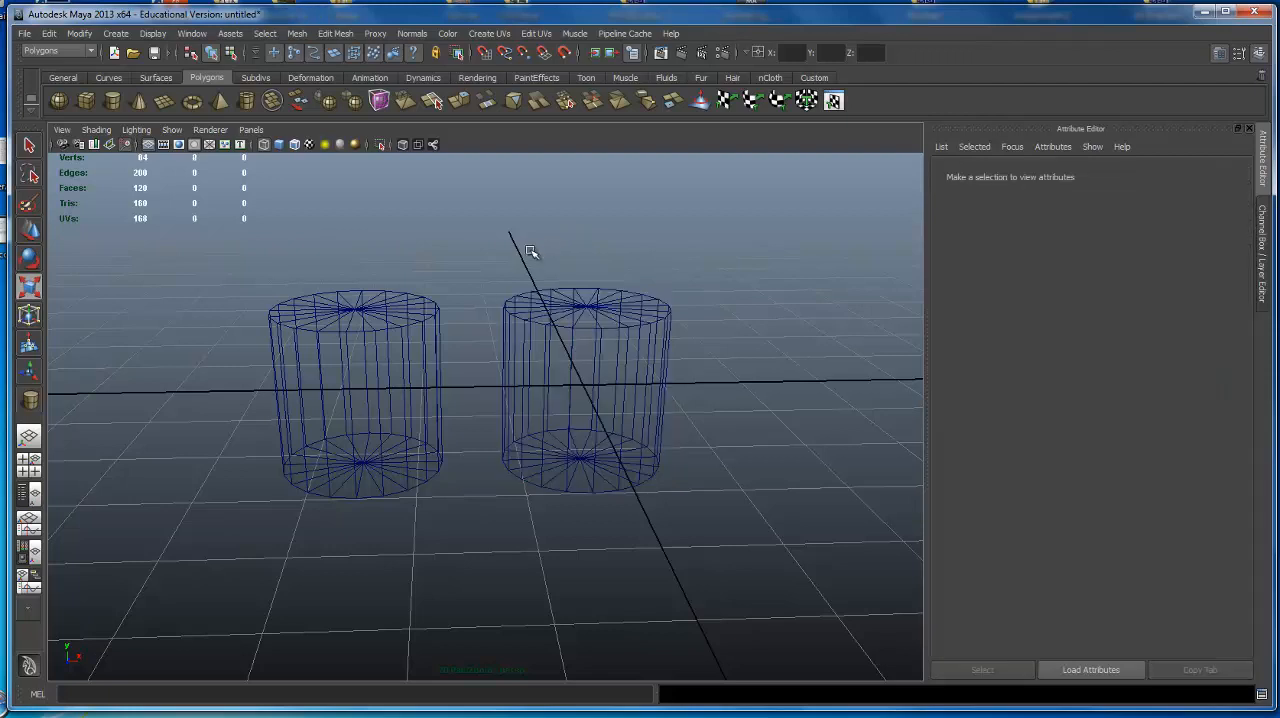
pyautogui.press('q')
pyautogui.press('w')
pyautogui.press('e')
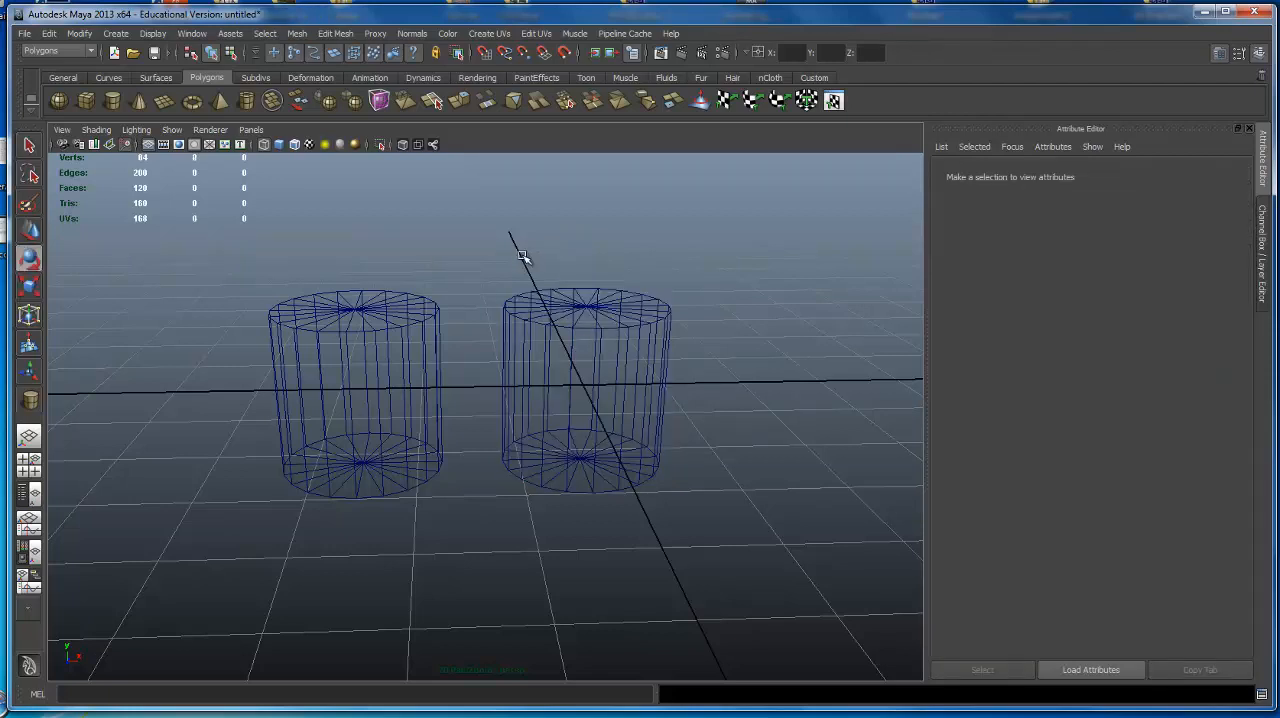
pyautogui.press('w')
pyautogui.press('e')
pyautogui.press('w')
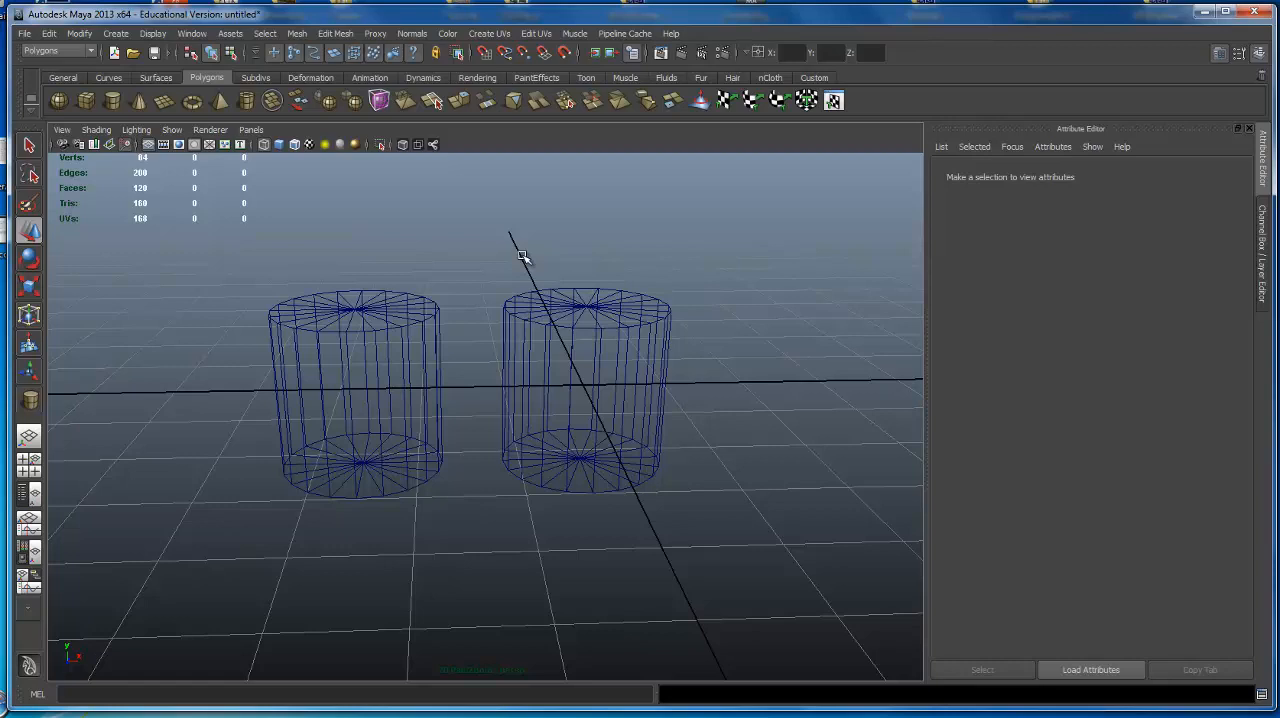
# Compare shaded and wireframe display, then select the cylinder at the origin and set the view to shaded.
pyautogui.press('5')
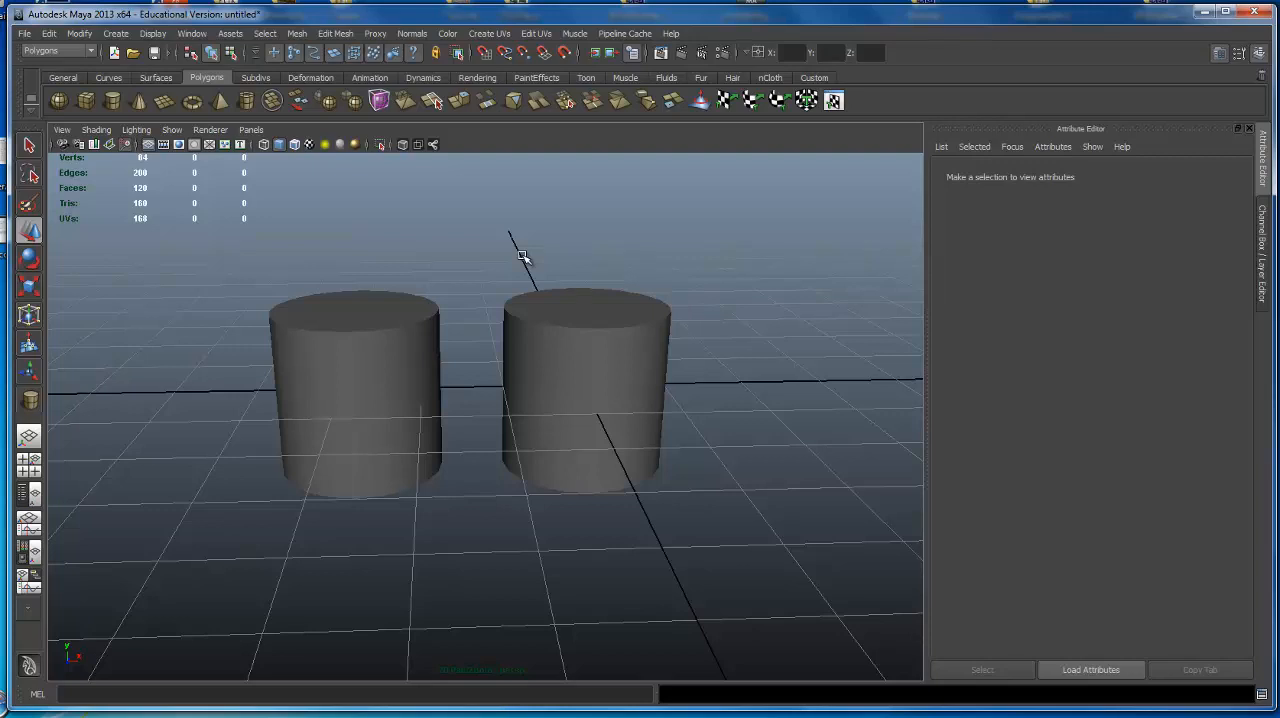
pyautogui.press('4')
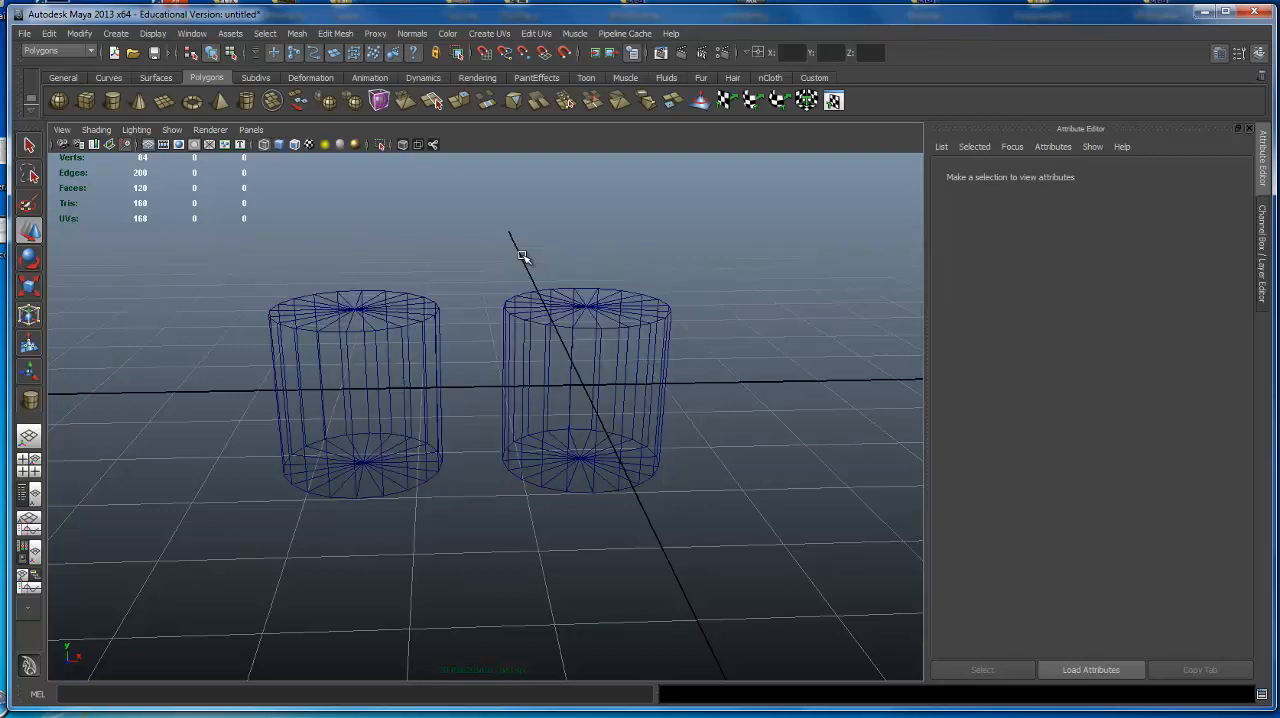
pyautogui.moveTo(597, 343)
pyautogui.keyDown('alt'); pyautogui.mouseDown()
pyautogui.moveTo(459, 301)
pyautogui.moveTo(589, 331)
pyautogui.moveTo(594, 371)
pyautogui.moveTo(505, 313)
pyautogui.moveTo(414, 303)
pyautogui.moveTo(443, 289)
pyautogui.moveTo(603, 306)
pyautogui.moveTo(561, 343)
pyautogui.moveTo(584, 361)
pyautogui.mouseUp(); pyautogui.keyUp('alt')
pyautogui.click(505, 313)
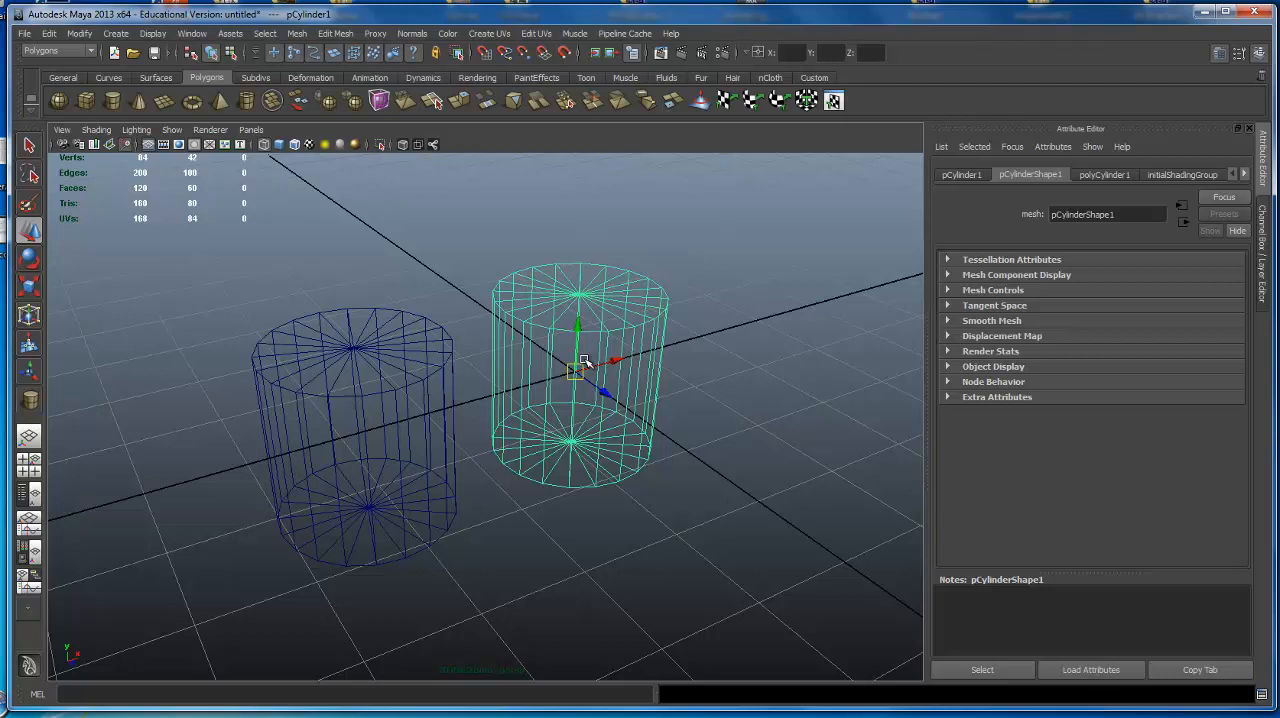
pyautogui.press('5')
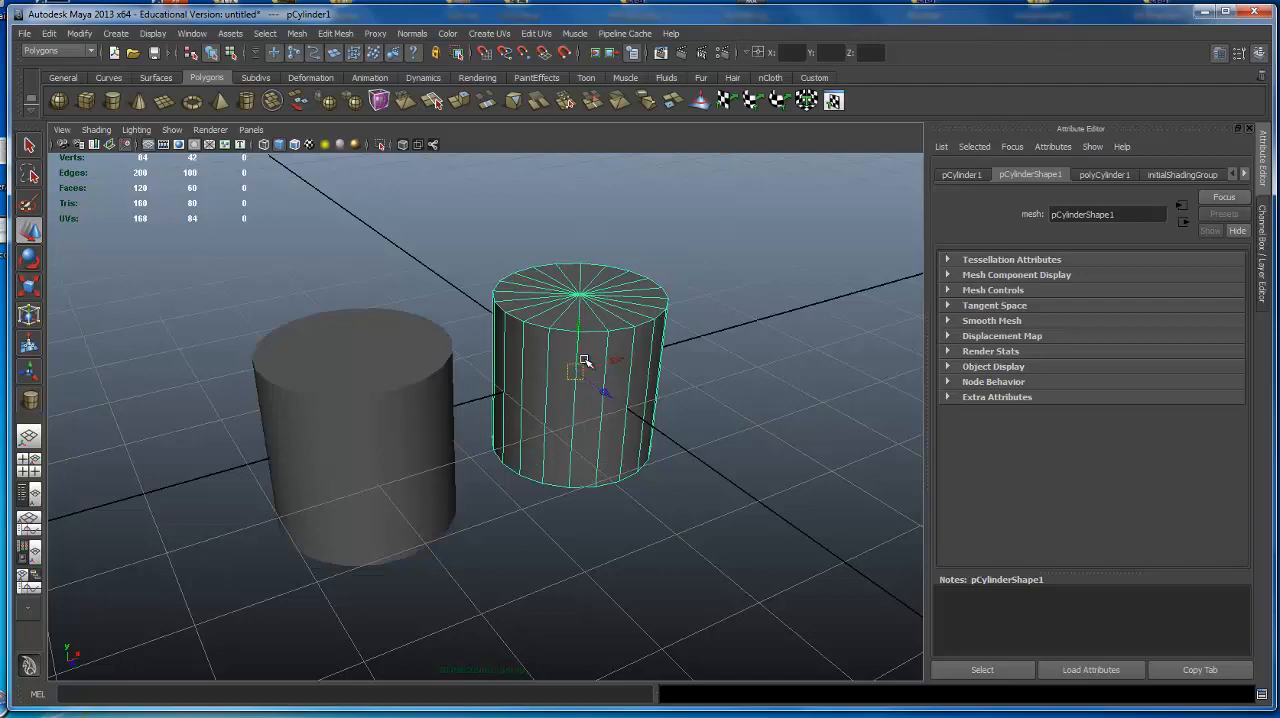
# Examine the shaded cylinders from several angles and distances in the perspective view.
pyautogui.keyDown('alt'); pyautogui.moveTo(811, 434); pyautogui.dragTo(340, 272); pyautogui.keyUp('alt')
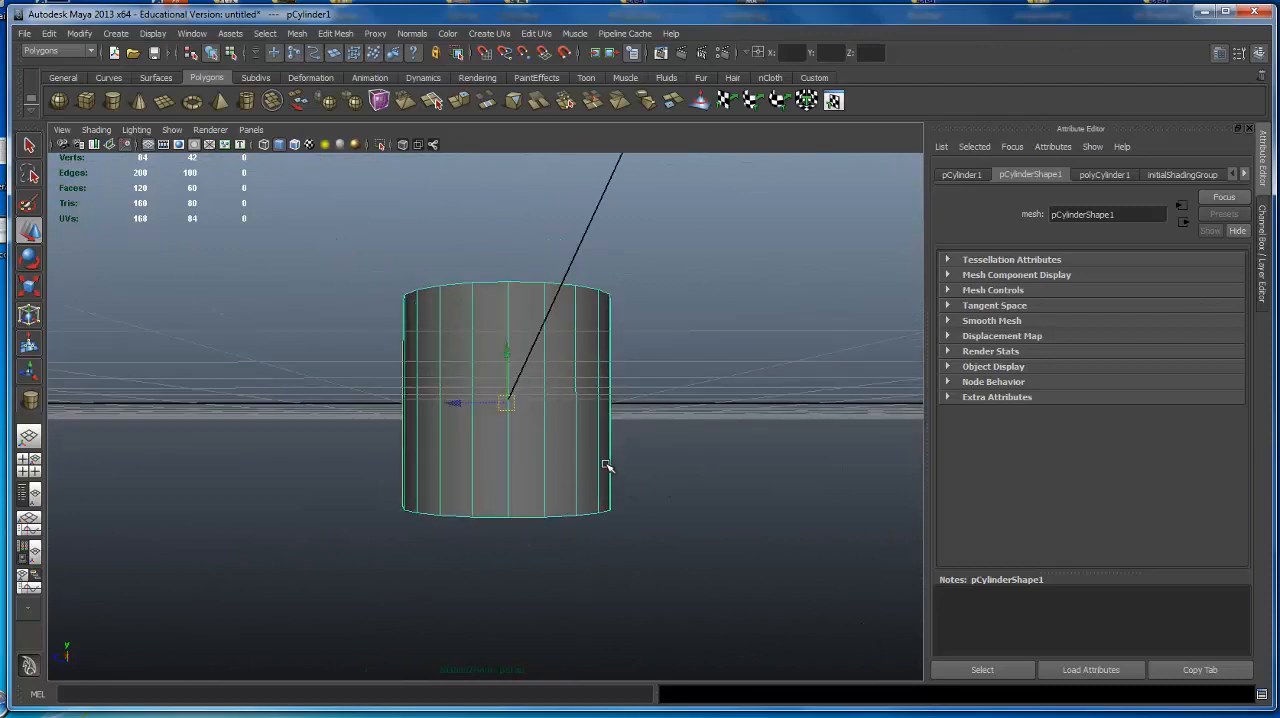
pyautogui.keyDown('alt'); pyautogui.moveTo(549, 438); pyautogui.dragTo(539, 411); pyautogui.keyUp('alt')
pyautogui.keyDown('alt'); pyautogui.moveTo(517, 400); pyautogui.dragTo(629, 389, button='right'); pyautogui.keyUp('alt')
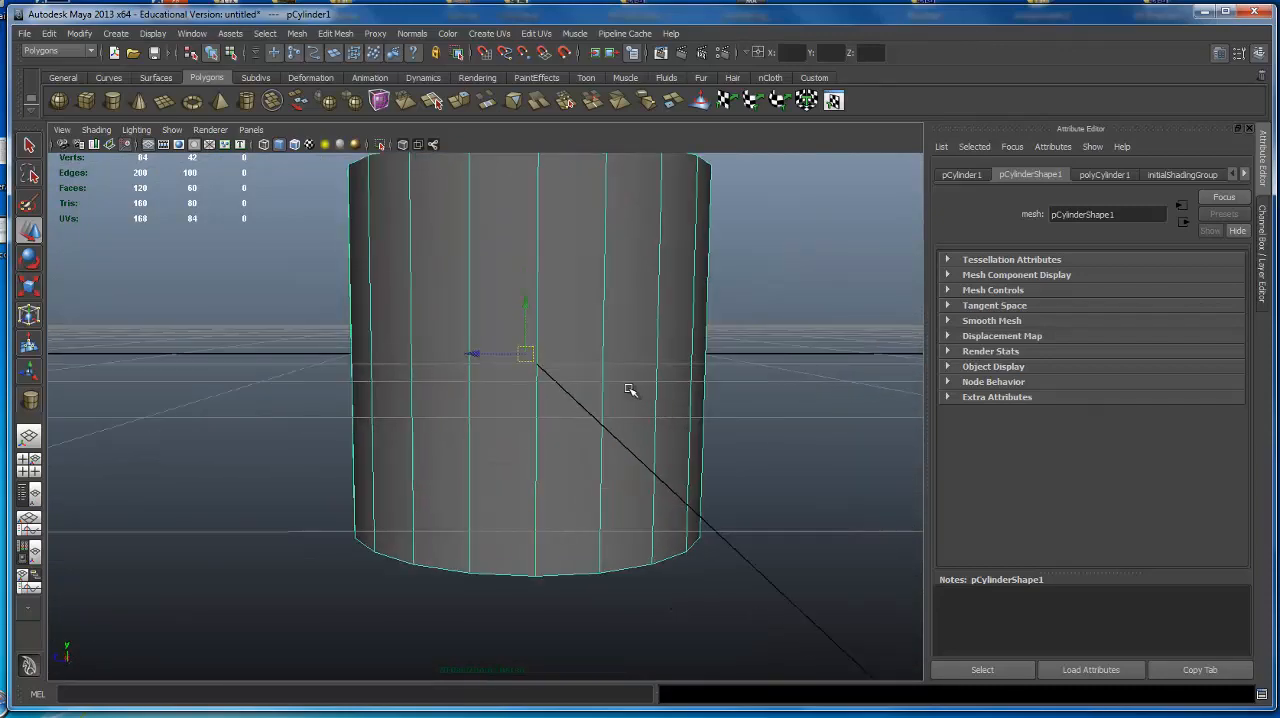
pyautogui.keyDown('alt'); pyautogui.moveTo(629, 389); pyautogui.dragTo(594, 406); pyautogui.keyUp('alt')
pyautogui.keyDown('alt'); pyautogui.moveTo(594, 406); pyautogui.dragTo(505, 414, button='right'); pyautogui.keyUp('alt')
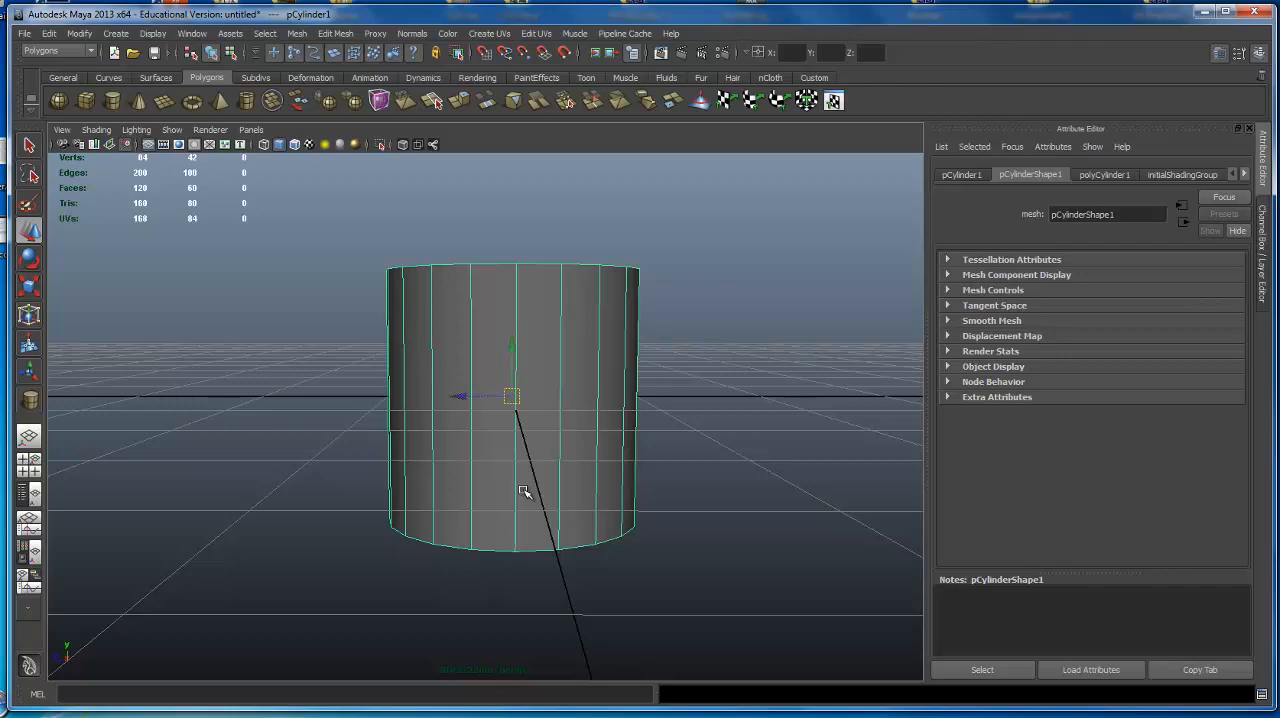
pyautogui.keyDown('alt'); pyautogui.moveTo(392, 410); pyautogui.dragTo(530, 340); pyautogui.keyUp('alt')
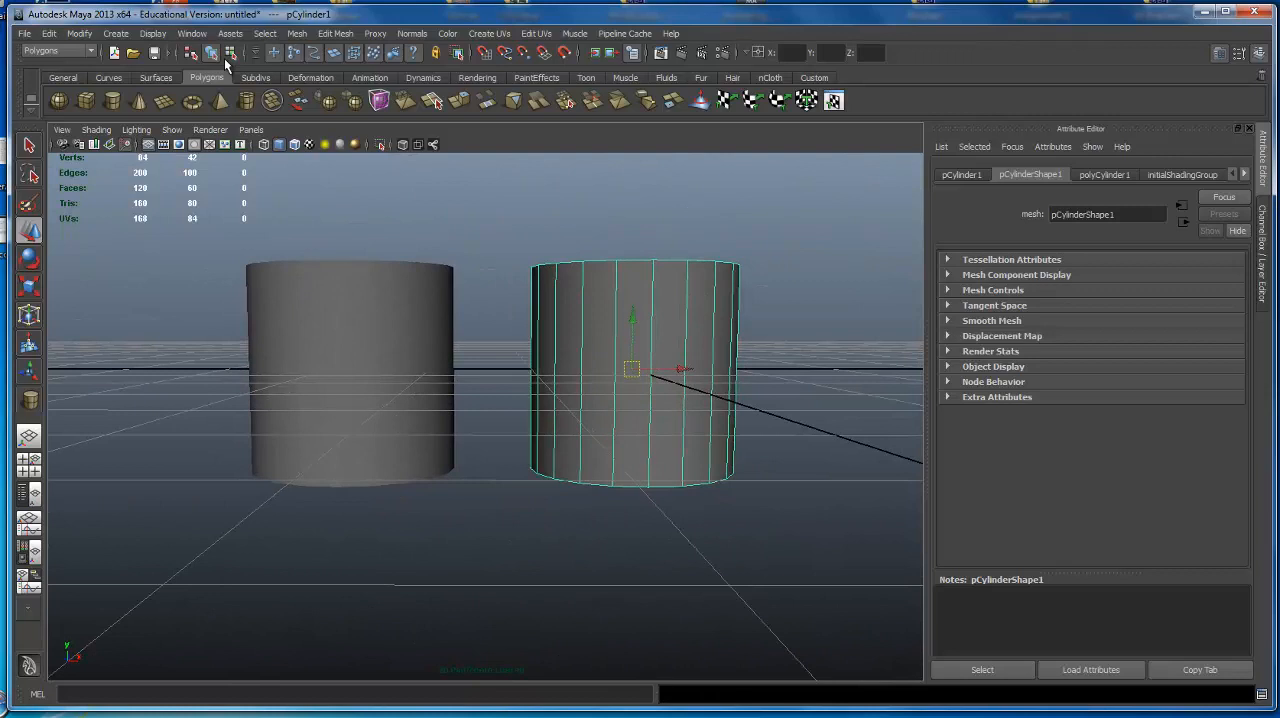
# View the Animation and Dynamics menu sets and the General shelf, returning to the Polygons menu set and shelf.
pyautogui.click(75, 52)
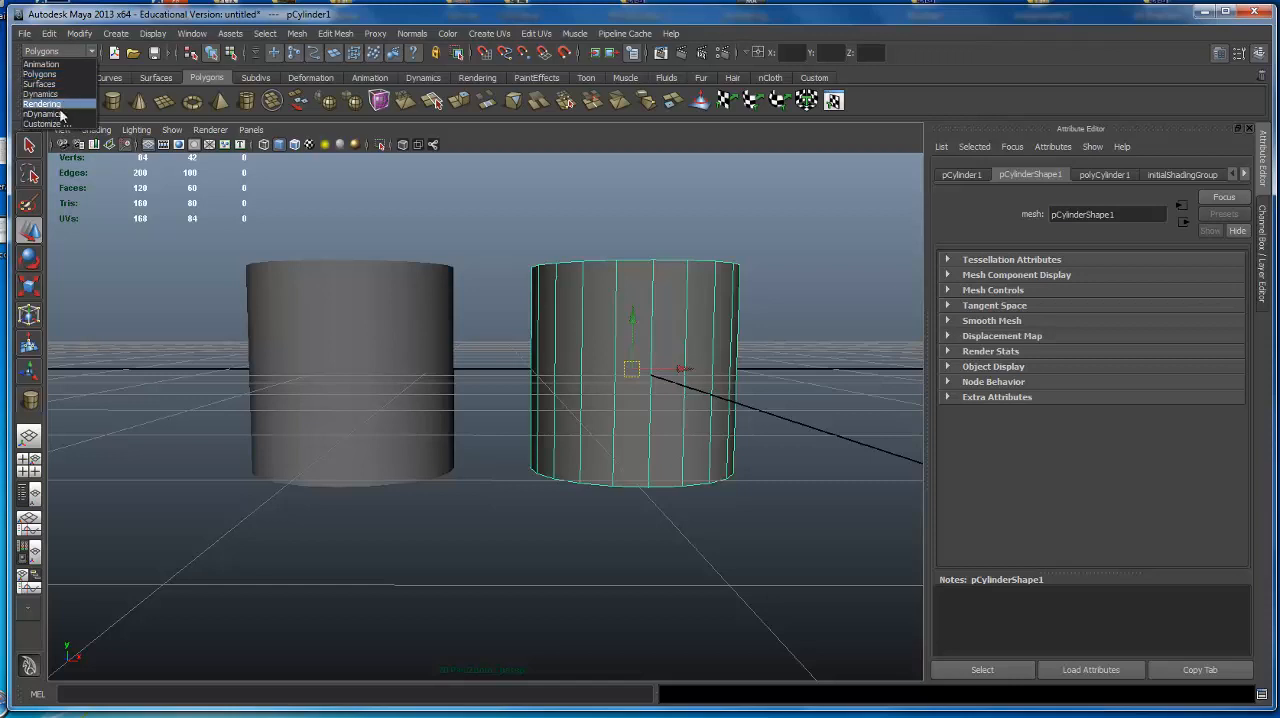
pyautogui.click(70, 64)
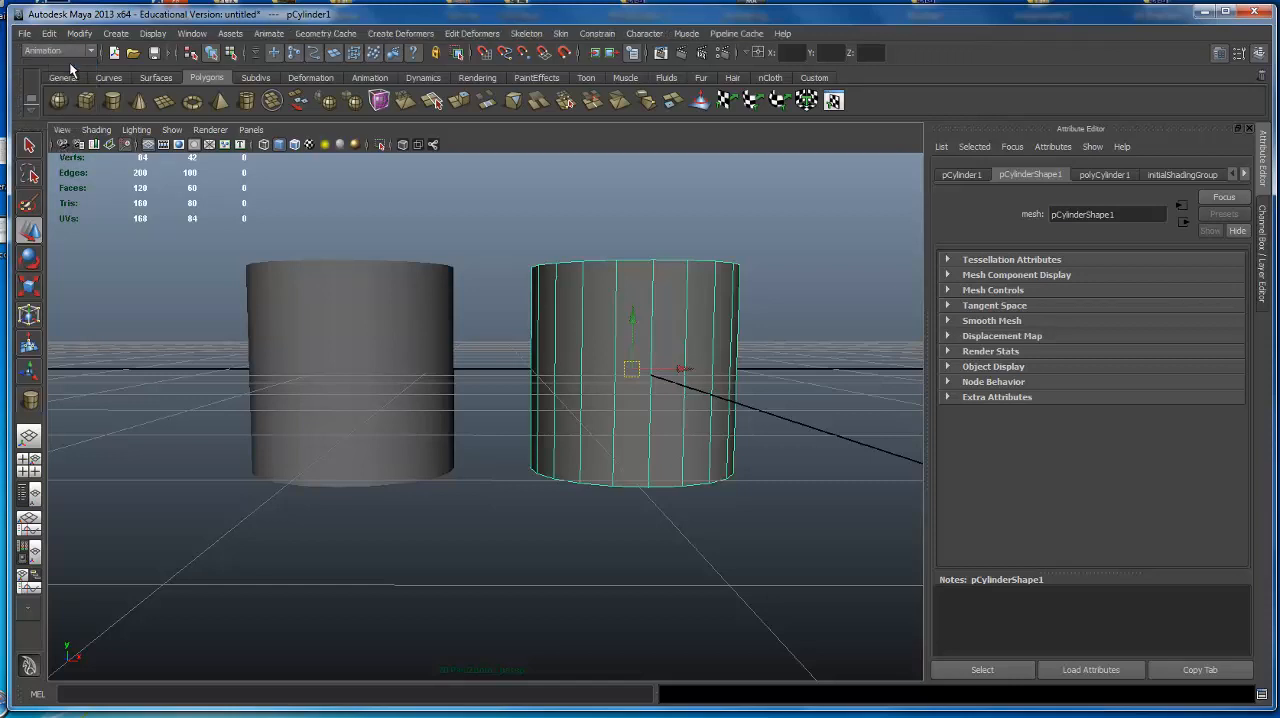
pyautogui.click(74, 51)
pyautogui.click(58, 95)
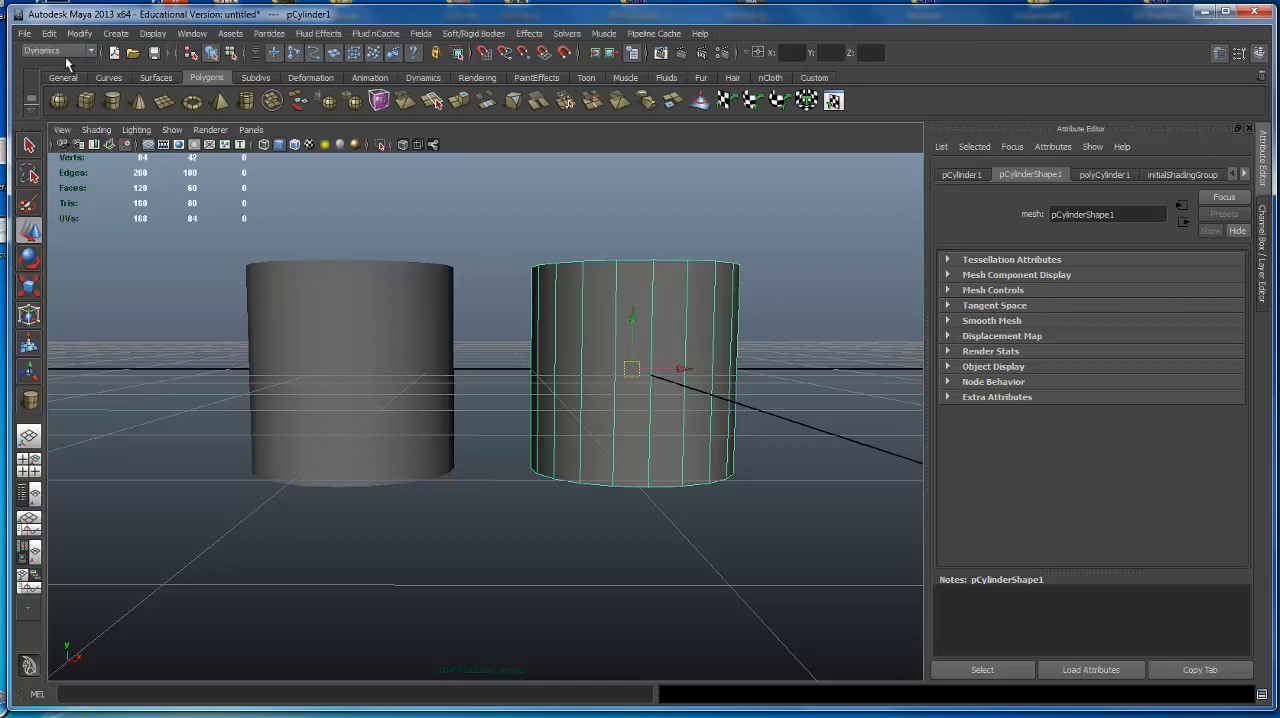
pyautogui.click(68, 49)
pyautogui.click(54, 76)
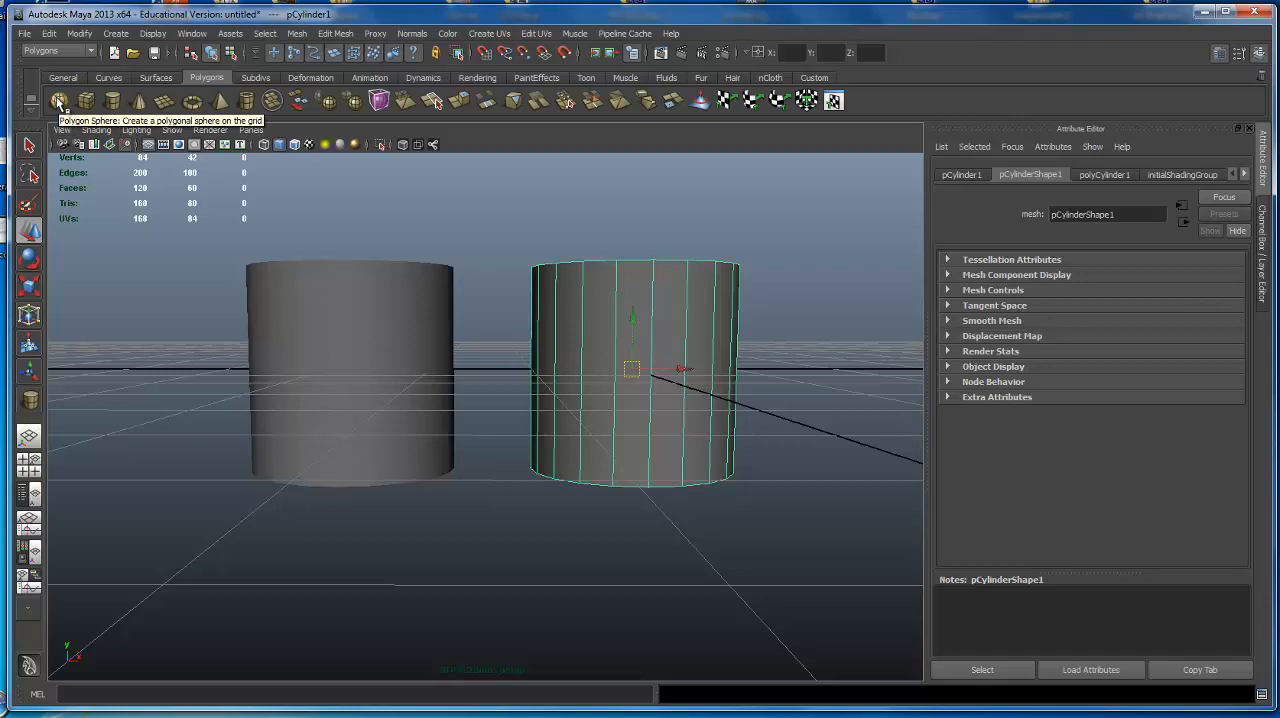
pyautogui.click(64, 78)
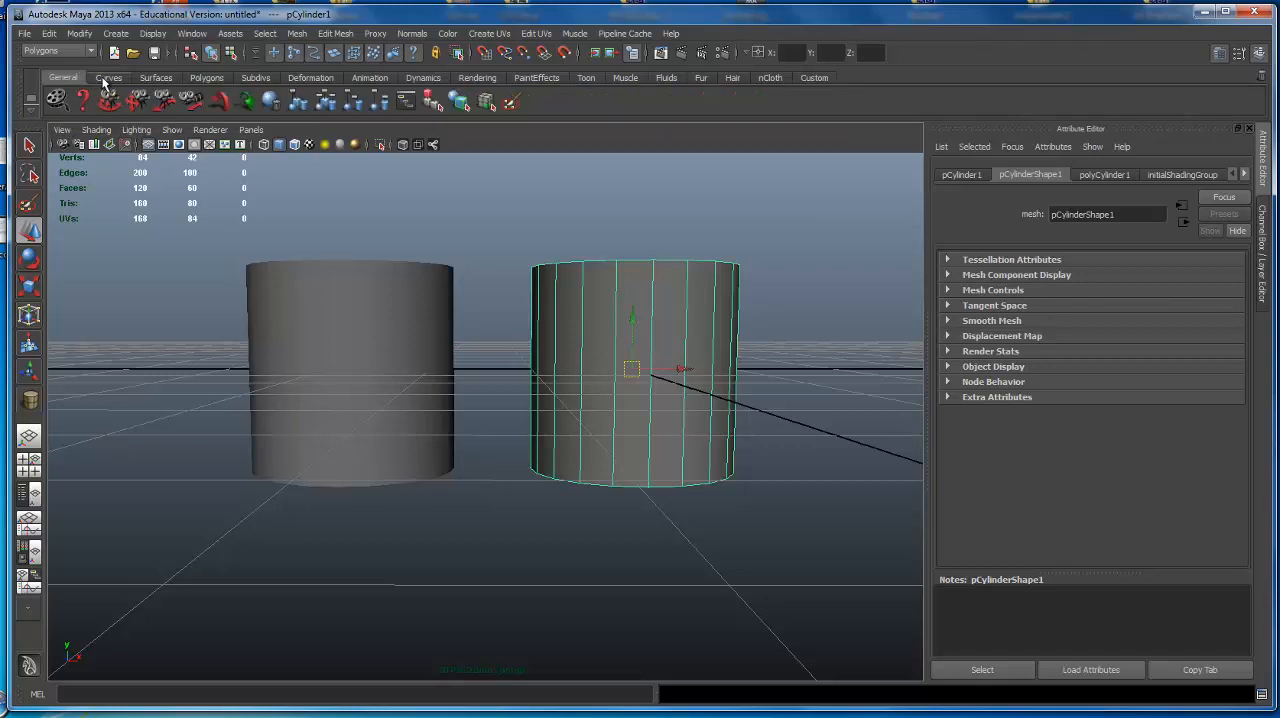
pyautogui.click(214, 79)
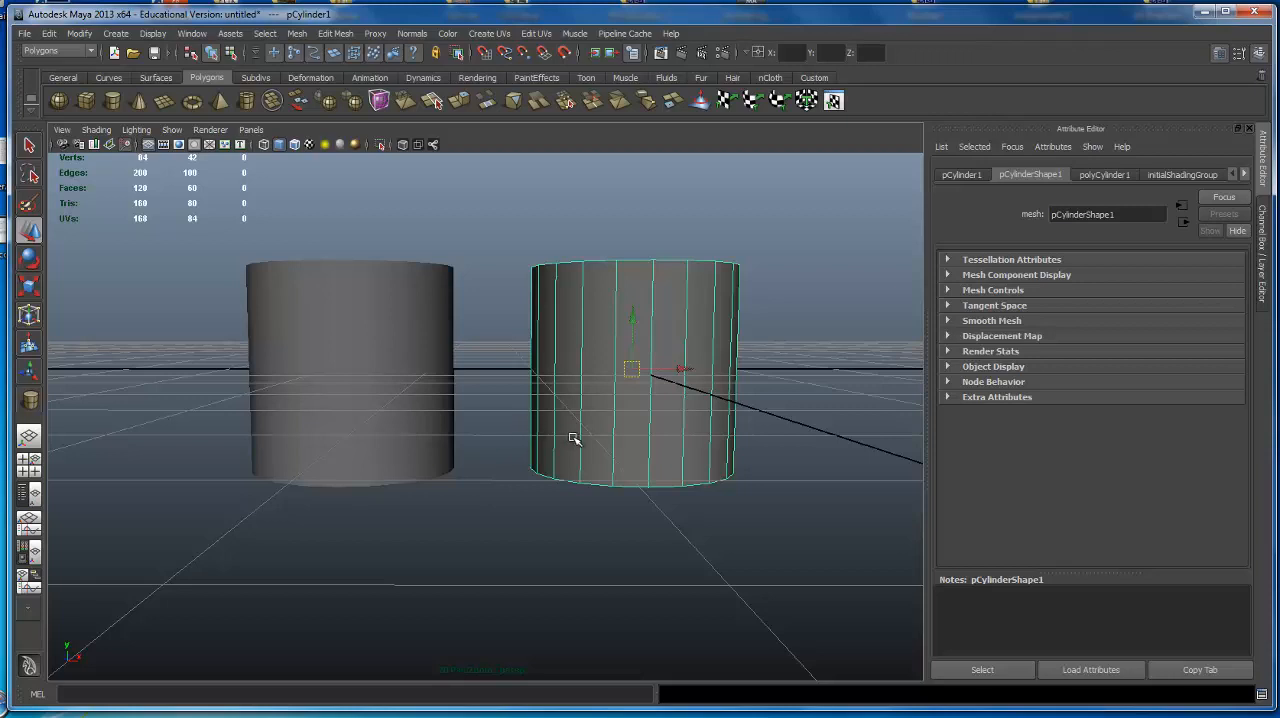
# View the cylinders in the four-view layout and in the full-size top view, returning to the full perspective view.
pyautogui.keyDown('alt'); pyautogui.moveTo(548, 381); pyautogui.dragTo(686, 400); pyautogui.keyUp('alt')
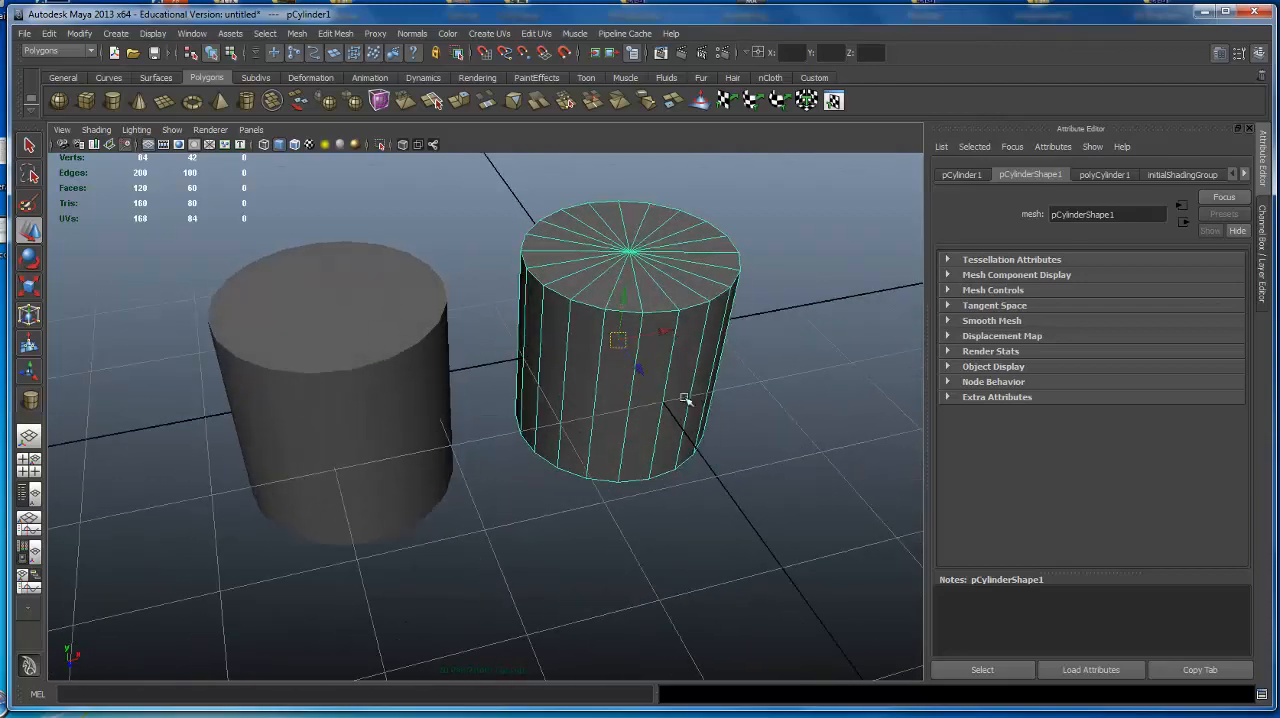
pyautogui.keyDown('alt'); pyautogui.moveTo(686, 400); pyautogui.dragTo(591, 402, button='right'); pyautogui.keyUp('alt')
pyautogui.keyDown('alt'); pyautogui.moveTo(591, 402); pyautogui.dragTo(306, 366); pyautogui.keyUp('alt')
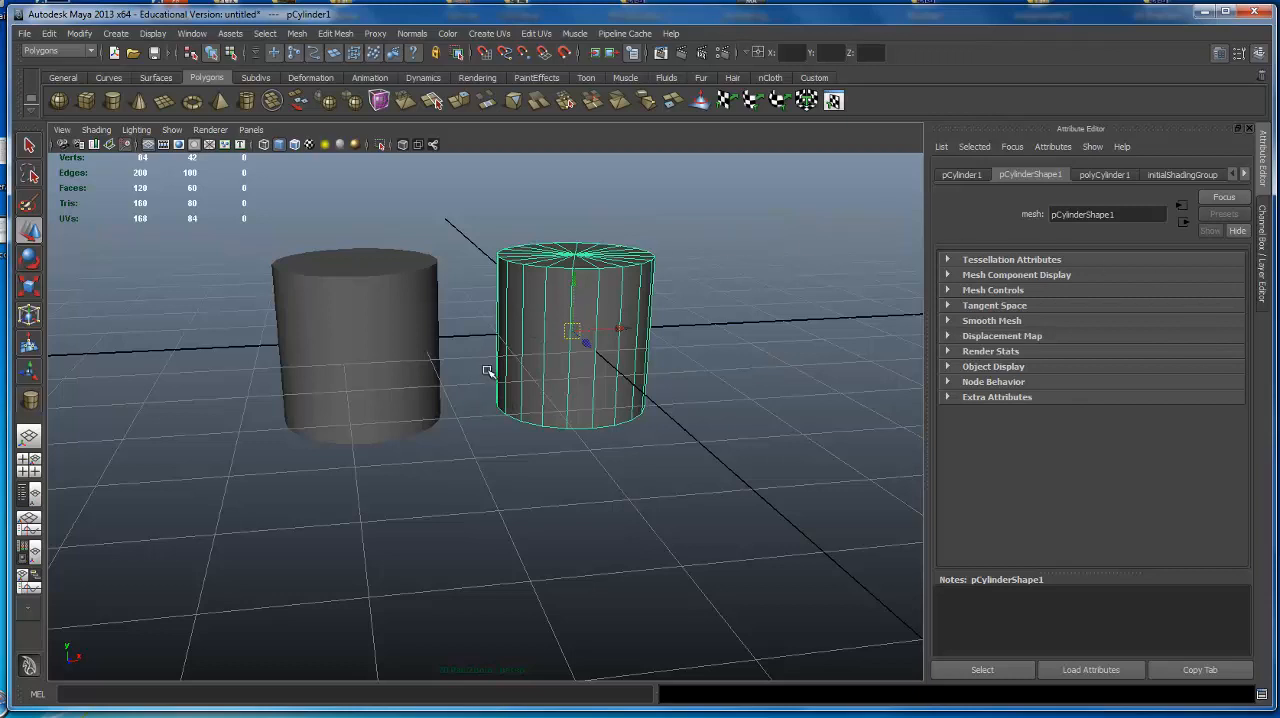
pyautogui.press('space')
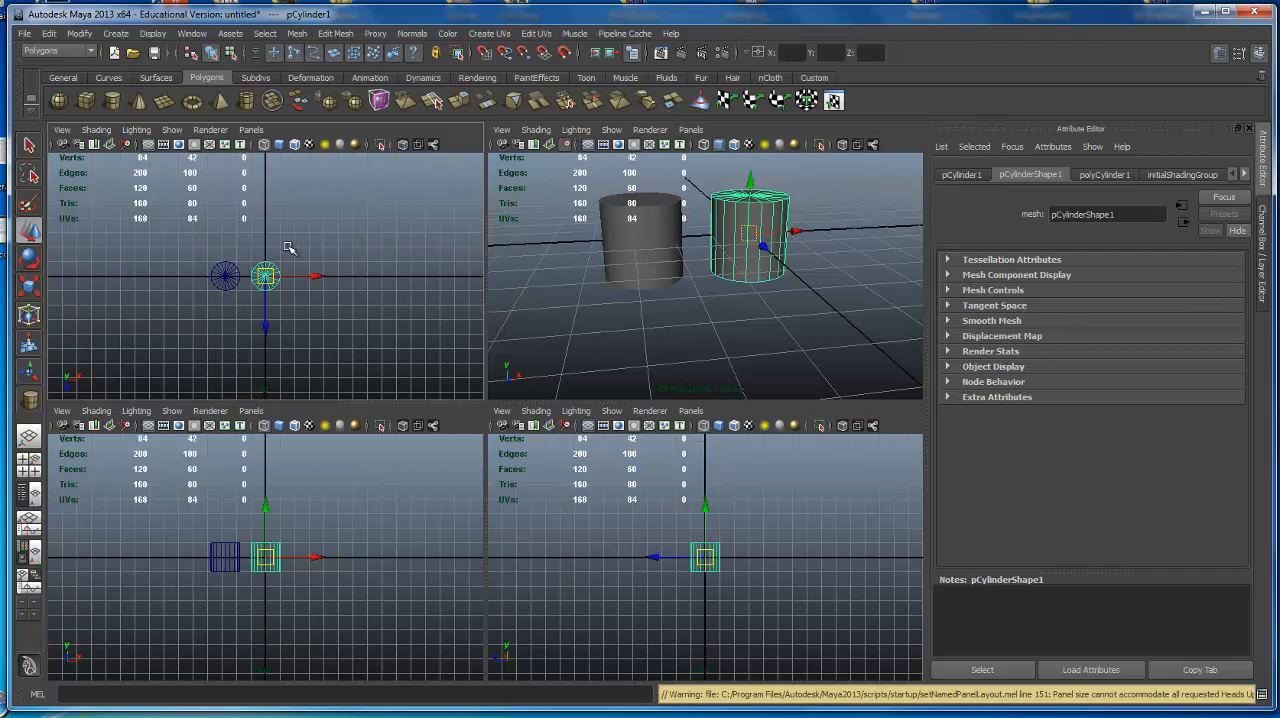
pyautogui.press('space')
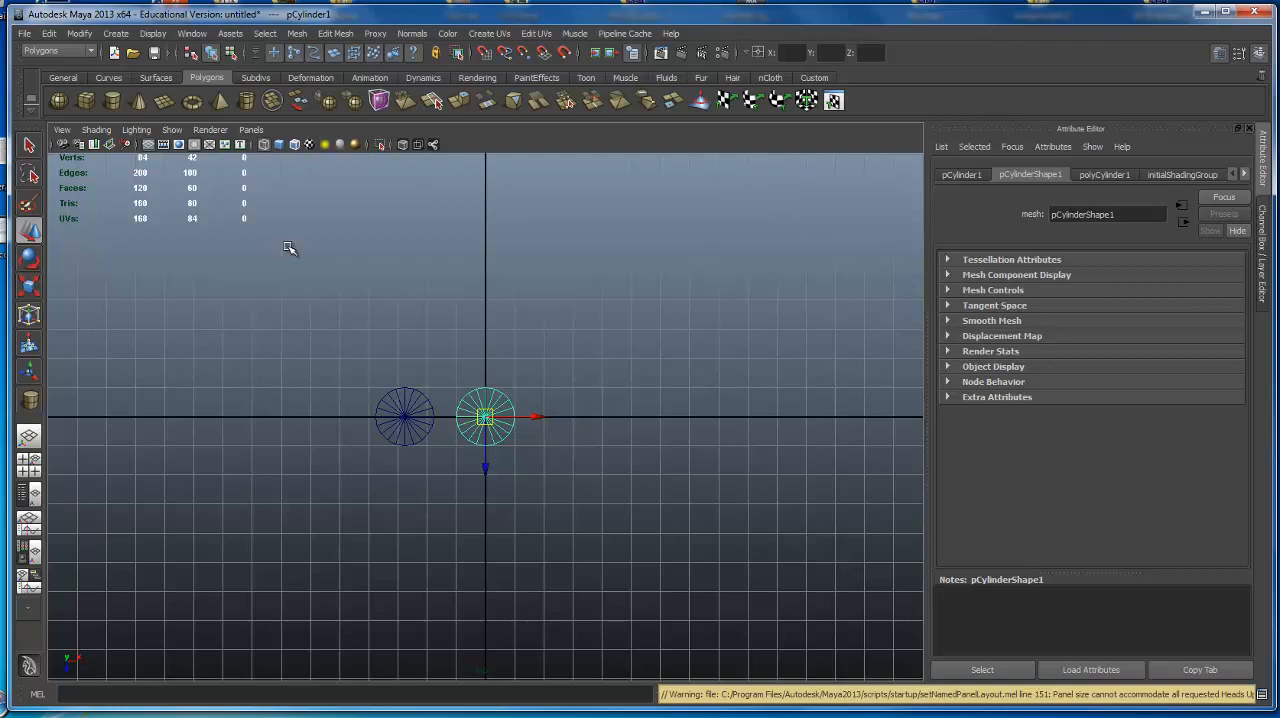
pyautogui.press('space')
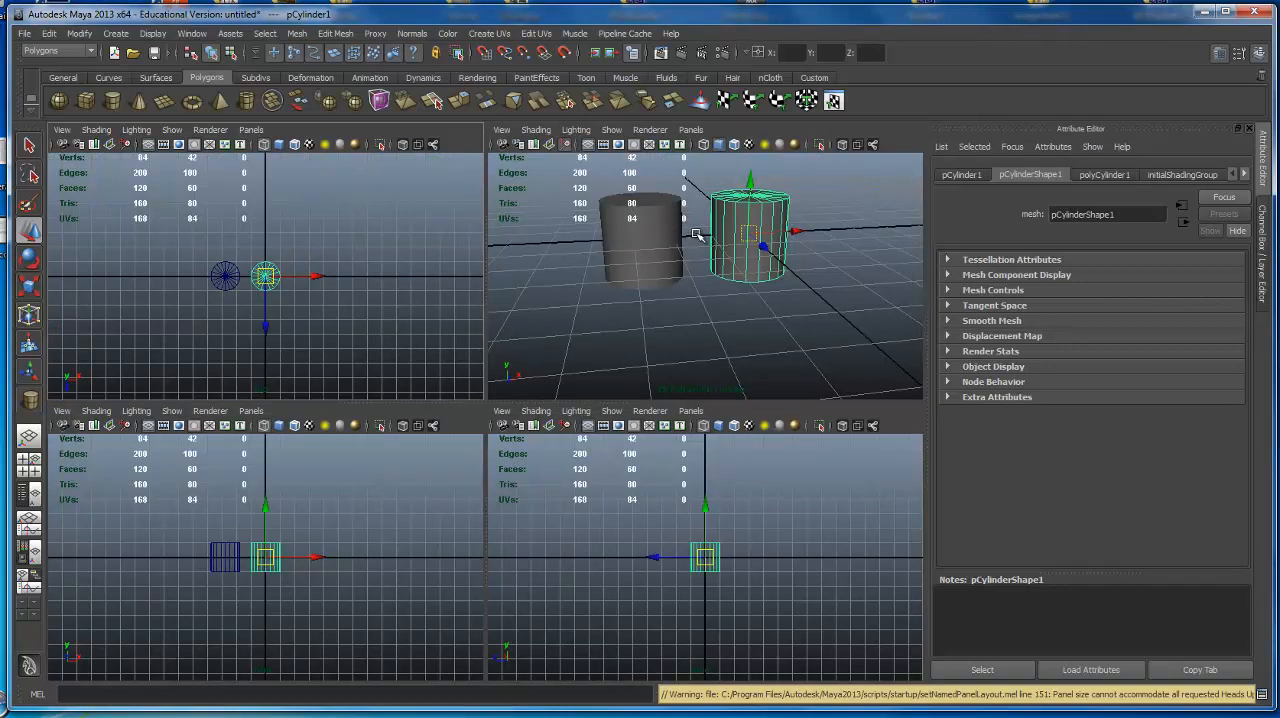
pyautogui.press('space')
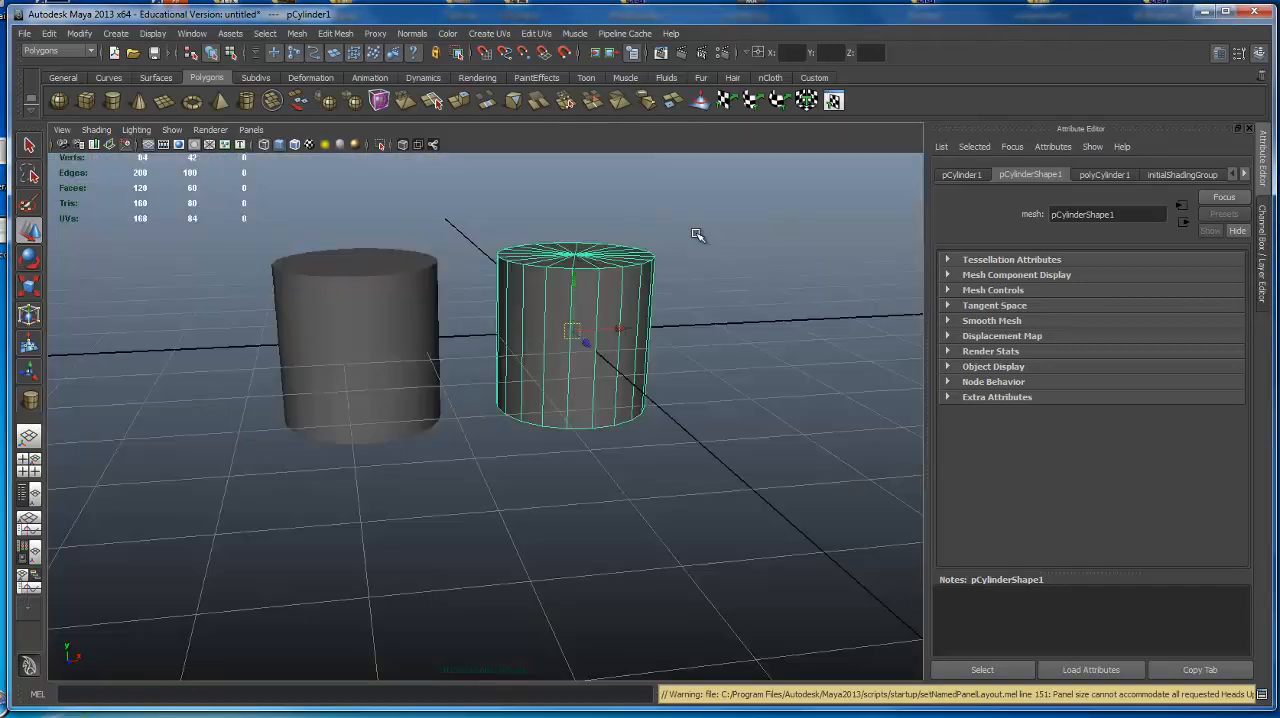
# View the cylinders in the full-size front view, then return through the four-view layout to the full perspective view.
pyautogui.press('space')
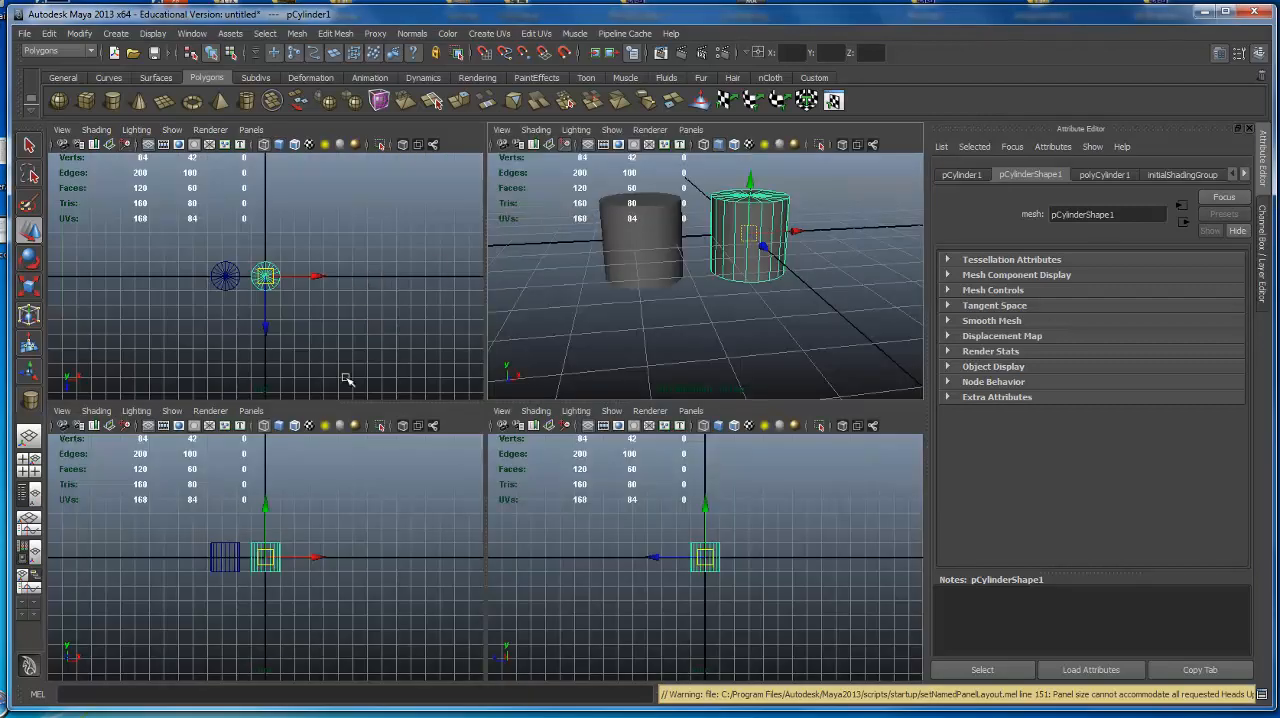
pyautogui.press('space')
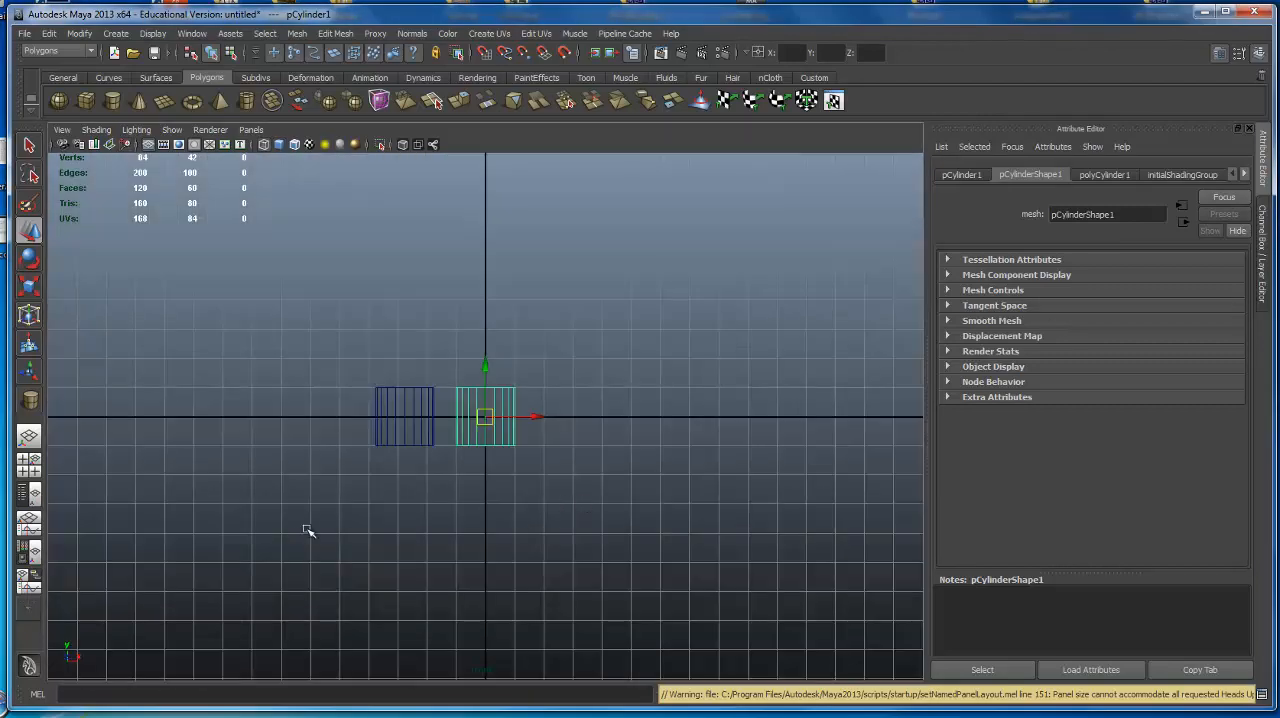
pyautogui.press('space')
pyautogui.press('space')
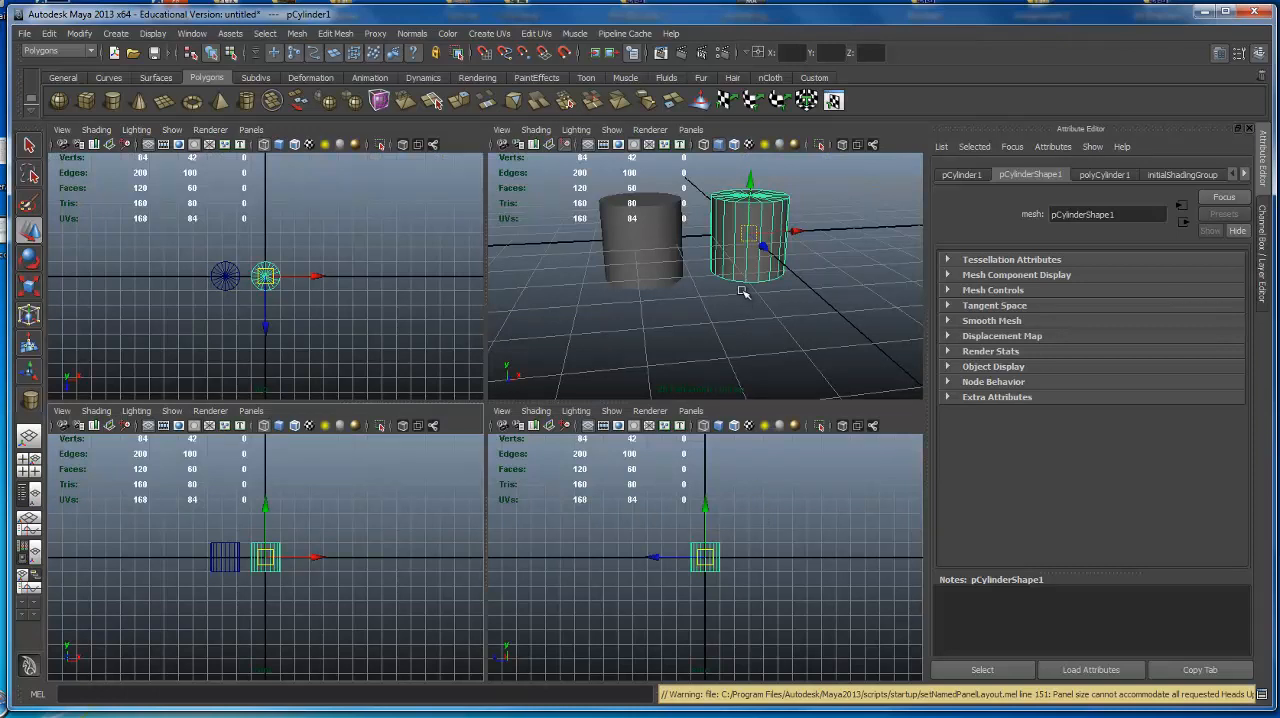
pyautogui.press('space')
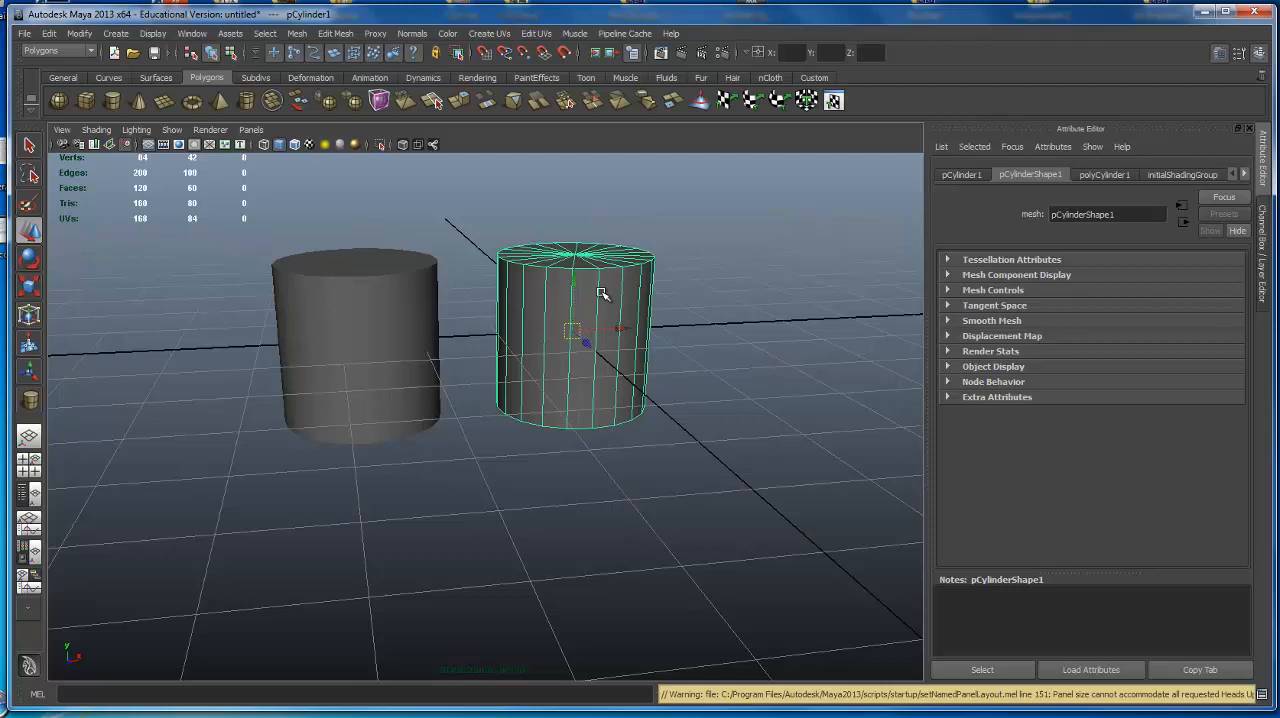
# Move the selected cylinder slightly along positive X in the four-view layout, then bring the perspective view to full size.
pyautogui.press('space')
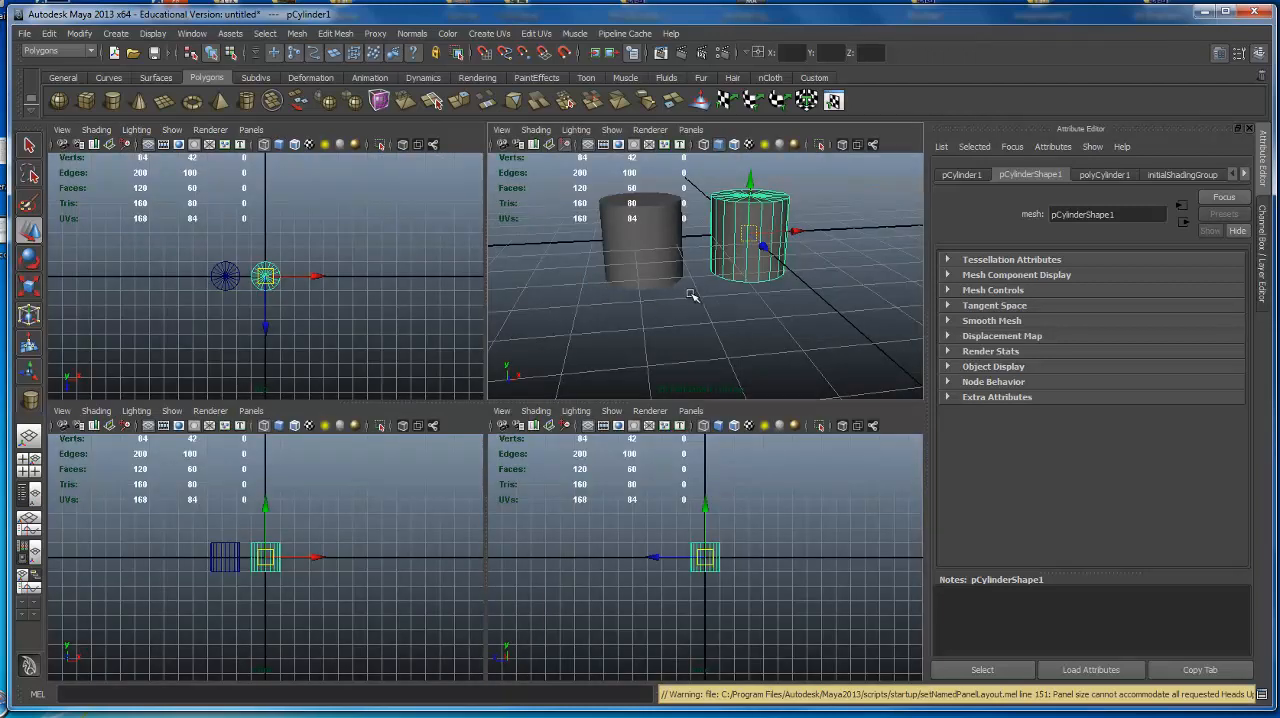
pyautogui.moveTo(804, 230); pyautogui.dragTo(820, 294)
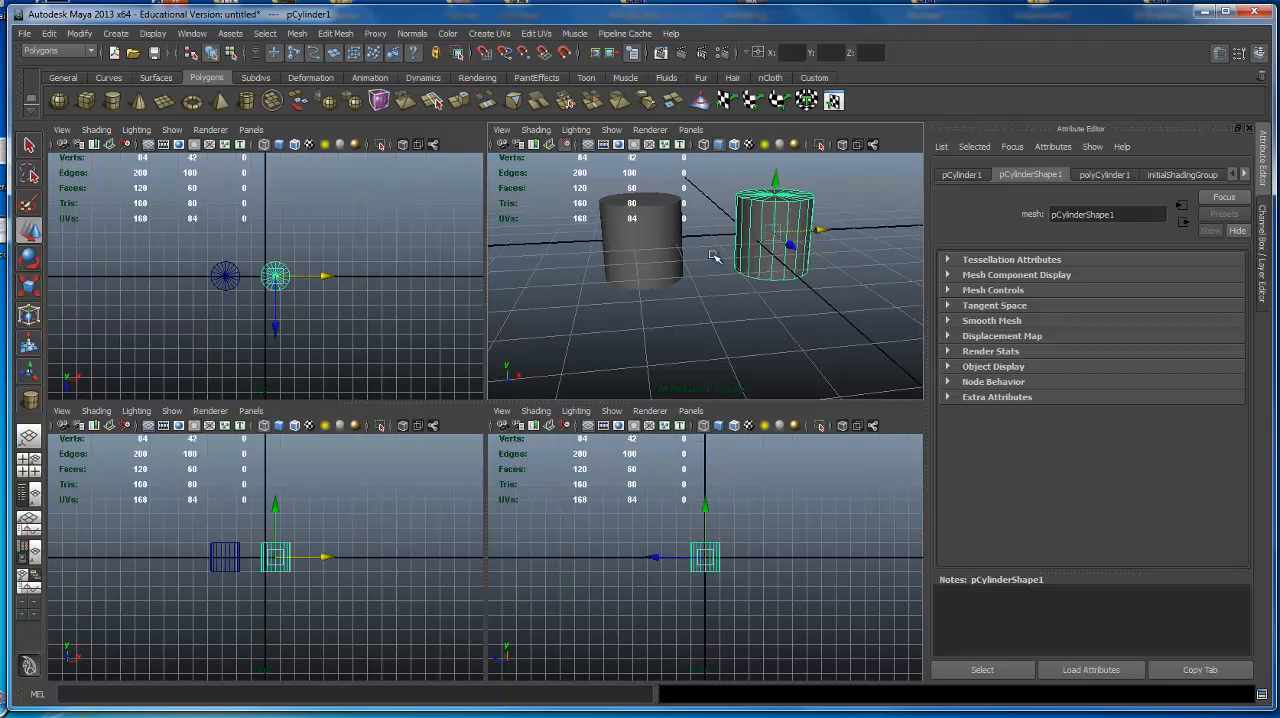
pyautogui.press('space')
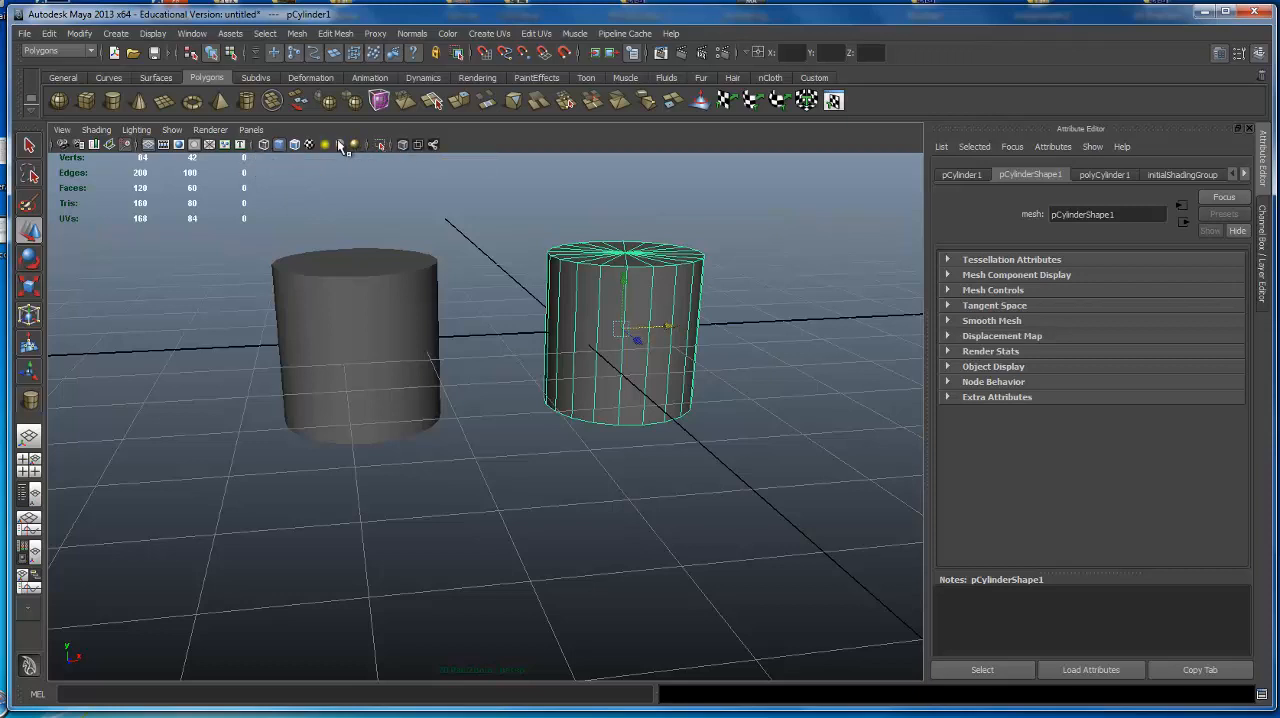
# Compare smooth shaded and wireframe display of the two cylinders, ending in wireframe.
pyautogui.click(281, 146)
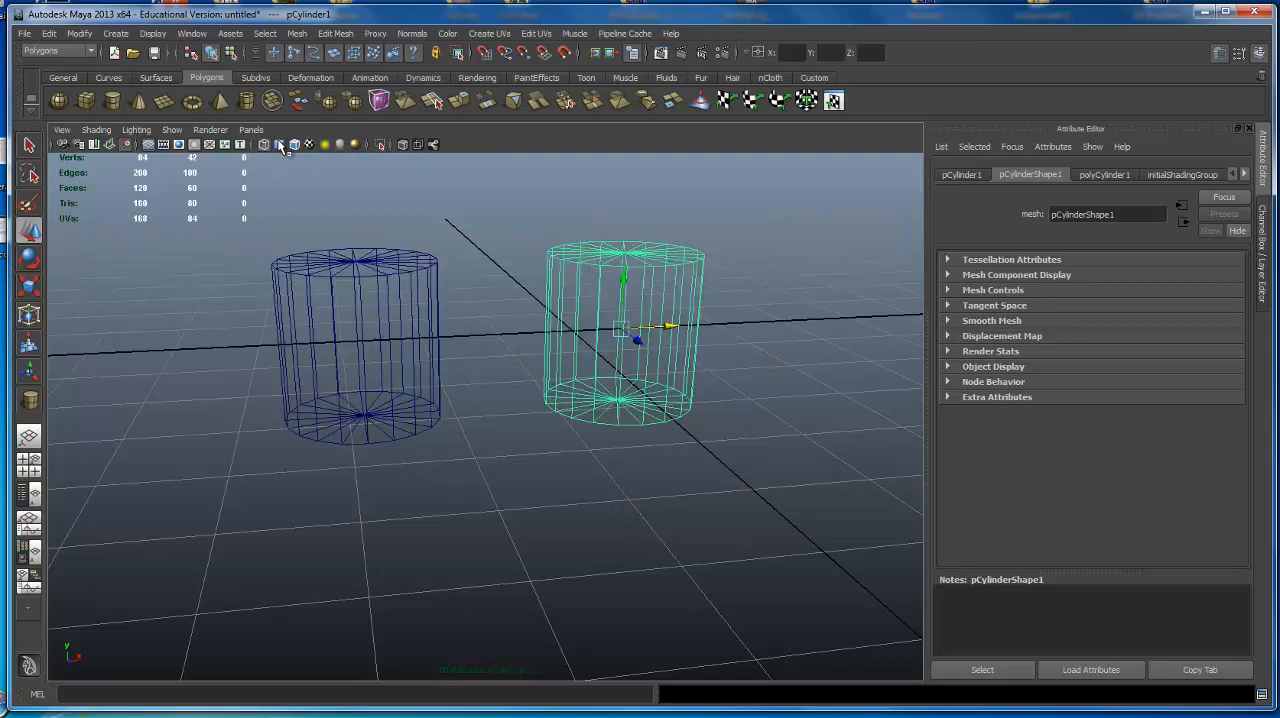
pyautogui.click(281, 145)
pyautogui.click(281, 146)
pyautogui.click(281, 146)
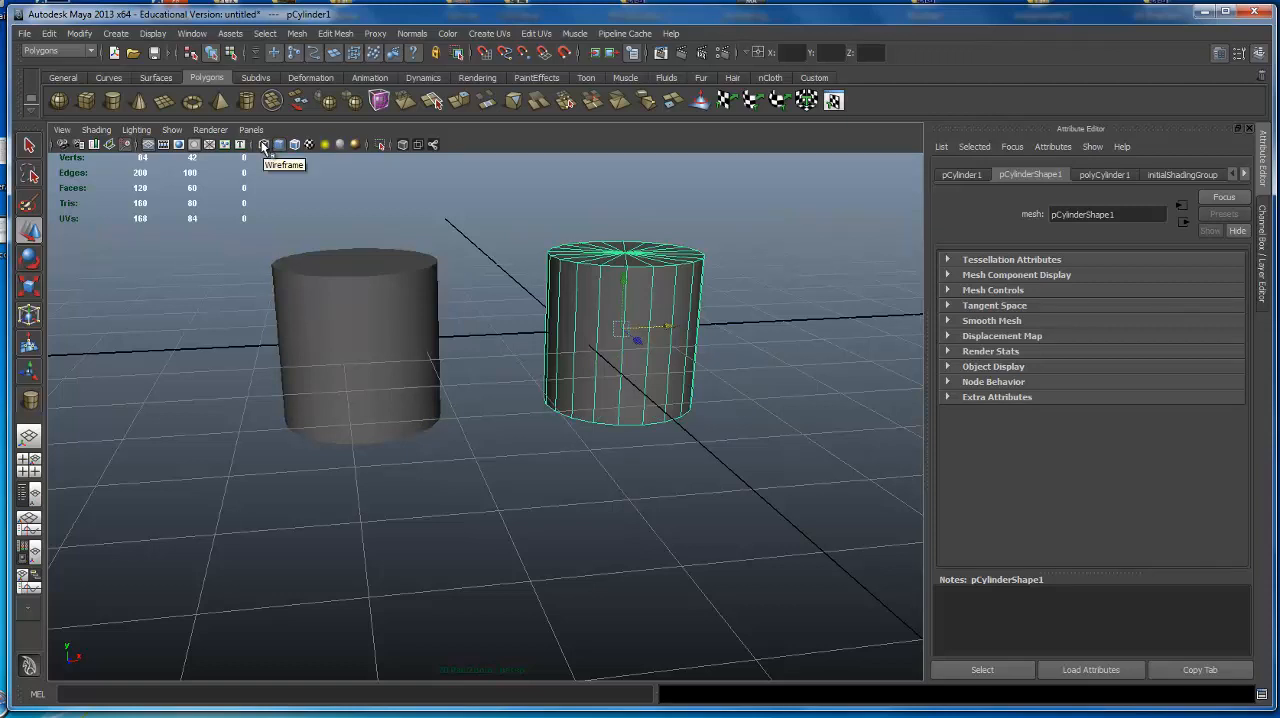
pyautogui.click(264, 145)
pyautogui.press('5')
pyautogui.press('4')
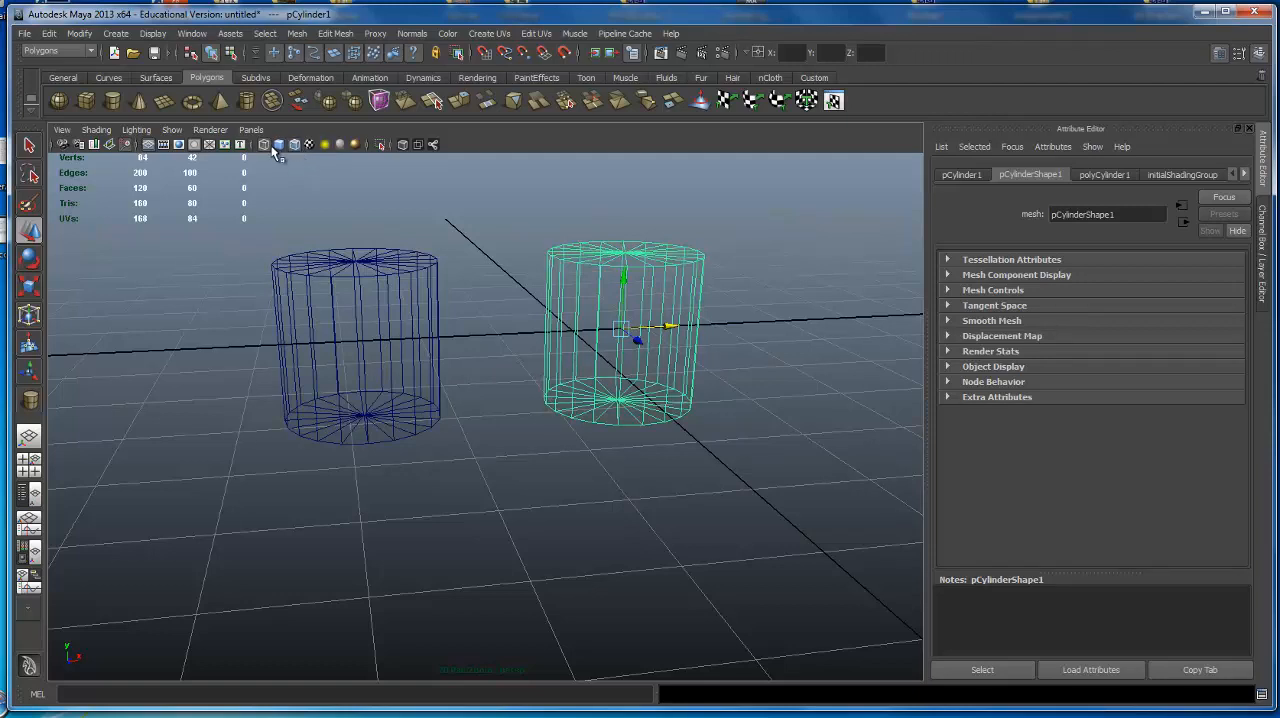
# Examine the cylinders in X-Ray display with wireframe on shaded, and clear the selection.
pyautogui.click(401, 145)
pyautogui.keyDown('alt'); pyautogui.moveTo(520, 312); pyautogui.dragTo(408, 234); pyautogui.keyUp('alt')
pyautogui.click(401, 145)
pyautogui.click(401, 145)
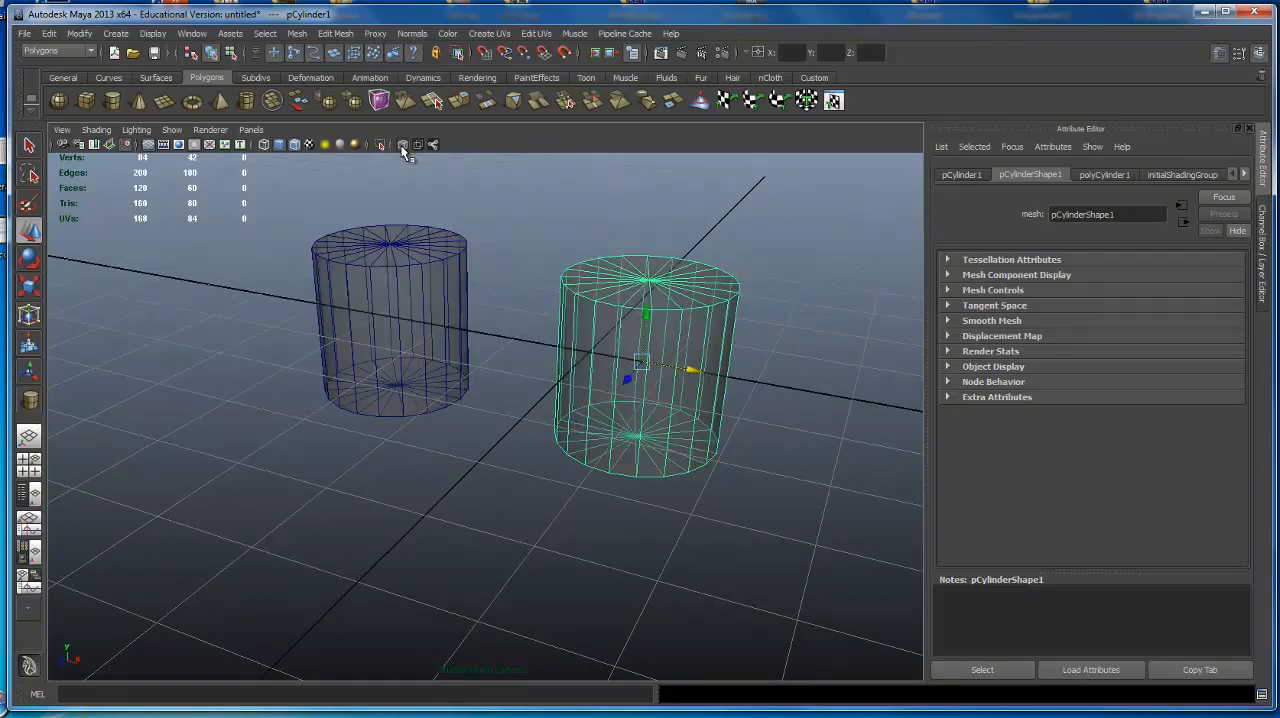
pyautogui.moveTo(652, 402)
pyautogui.keyDown('alt'); pyautogui.mouseDown()
pyautogui.moveTo(571, 337)
pyautogui.moveTo(486, 377)
pyautogui.moveTo(560, 300)
pyautogui.moveTo(535, 262)
pyautogui.mouseUp(); pyautogui.keyUp('alt')
pyautogui.click(535, 262)
pyautogui.keyDown('alt'); pyautogui.moveTo(428, 402); pyautogui.dragTo(484, 262); pyautogui.keyUp('alt')
pyautogui.keyDown('alt'); pyautogui.moveTo(484, 262); pyautogui.dragTo(403, 289, button='middle'); pyautogui.keyUp('alt')
pyautogui.keyDown('alt'); pyautogui.moveTo(403, 289); pyautogui.dragTo(442, 273, button='right'); pyautogui.keyUp('alt')
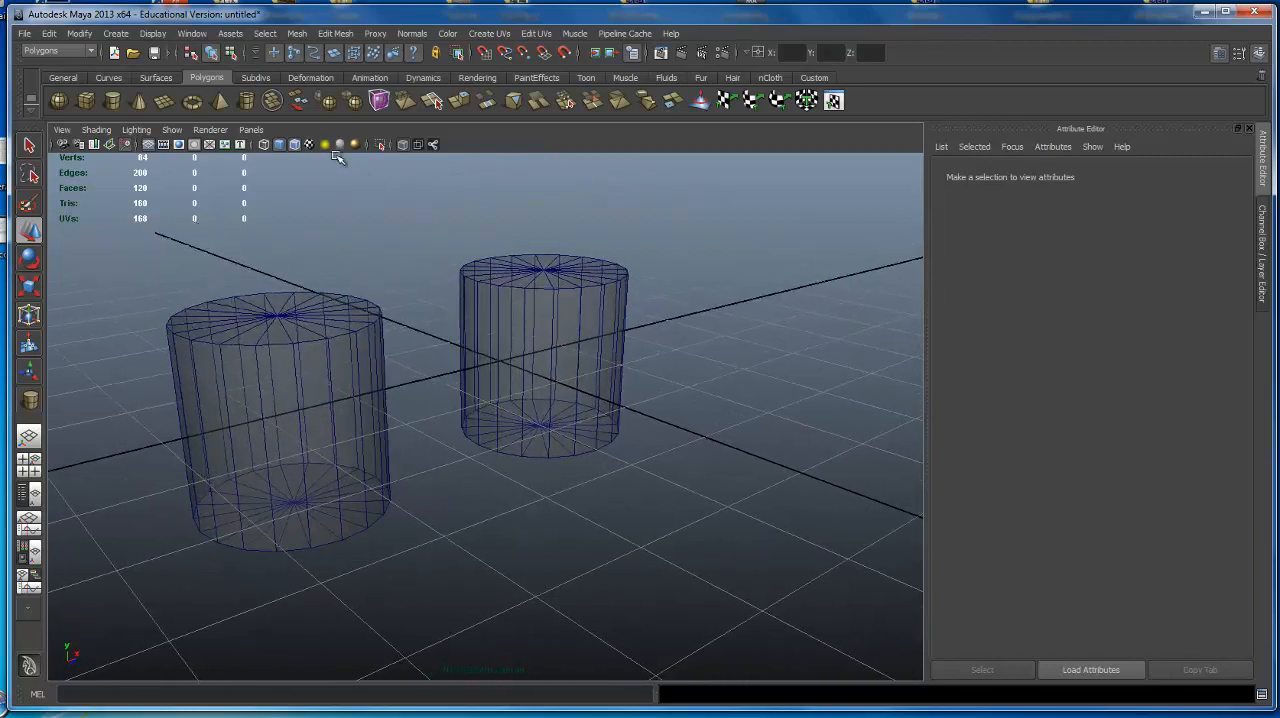
# View the cylinders in wireframe, then as opaque shaded surfaces with wireframe overlay and X-Ray turned off.
pyautogui.click(264, 146)
pyautogui.keyDown('alt'); pyautogui.moveTo(408, 283); pyautogui.dragTo(409, 260); pyautogui.keyUp('alt')
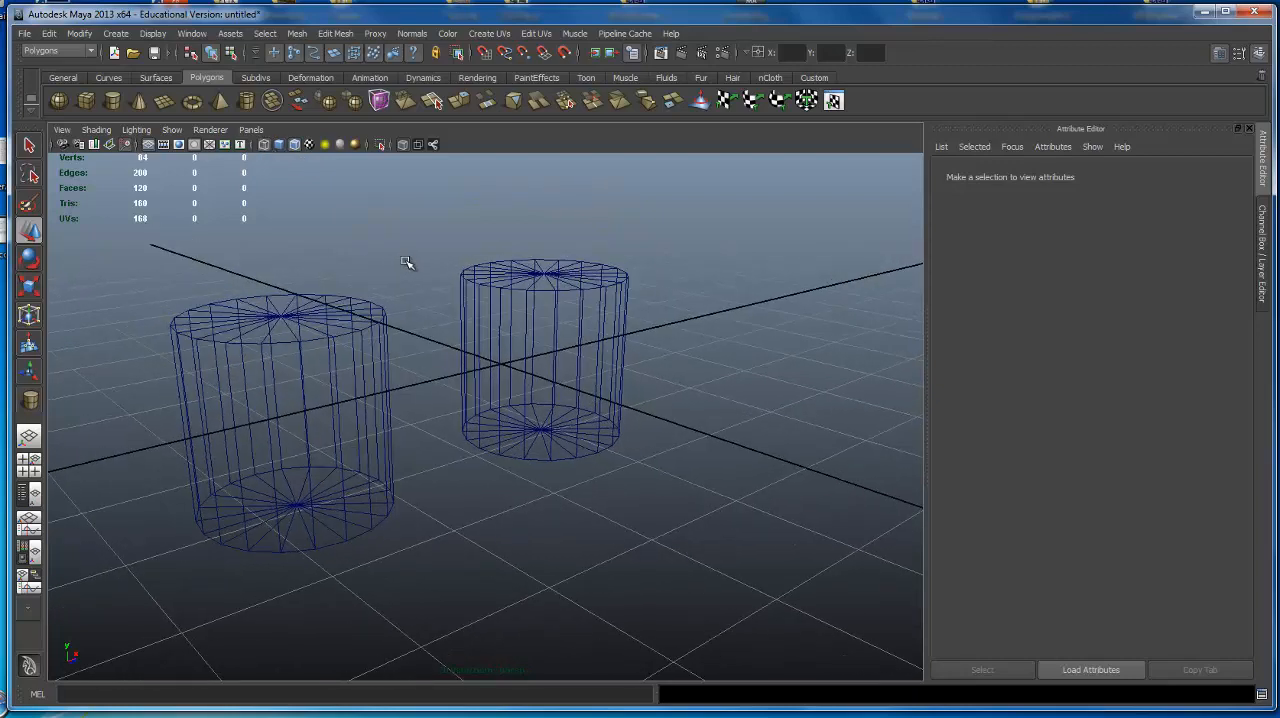
pyautogui.press('5')
pyautogui.click(405, 144)
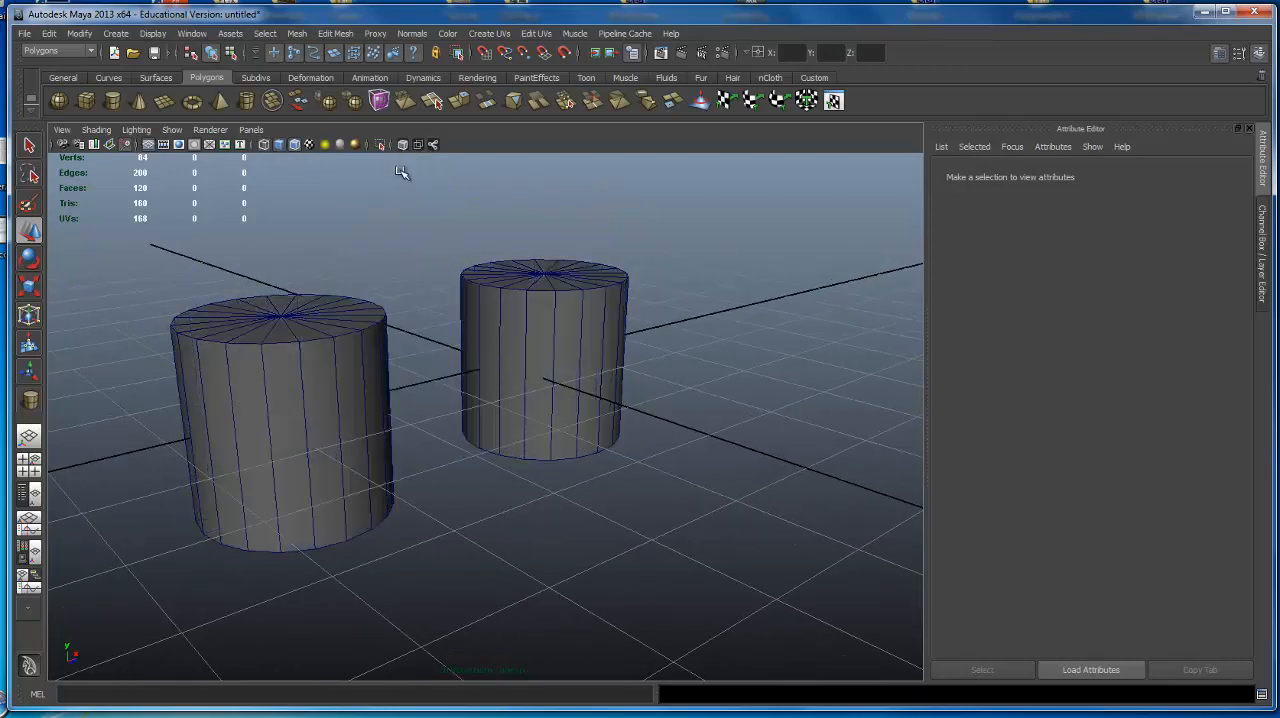
pyautogui.keyDown('alt'); pyautogui.moveTo(400, 172); pyautogui.dragTo(475, 348); pyautogui.keyUp('alt')
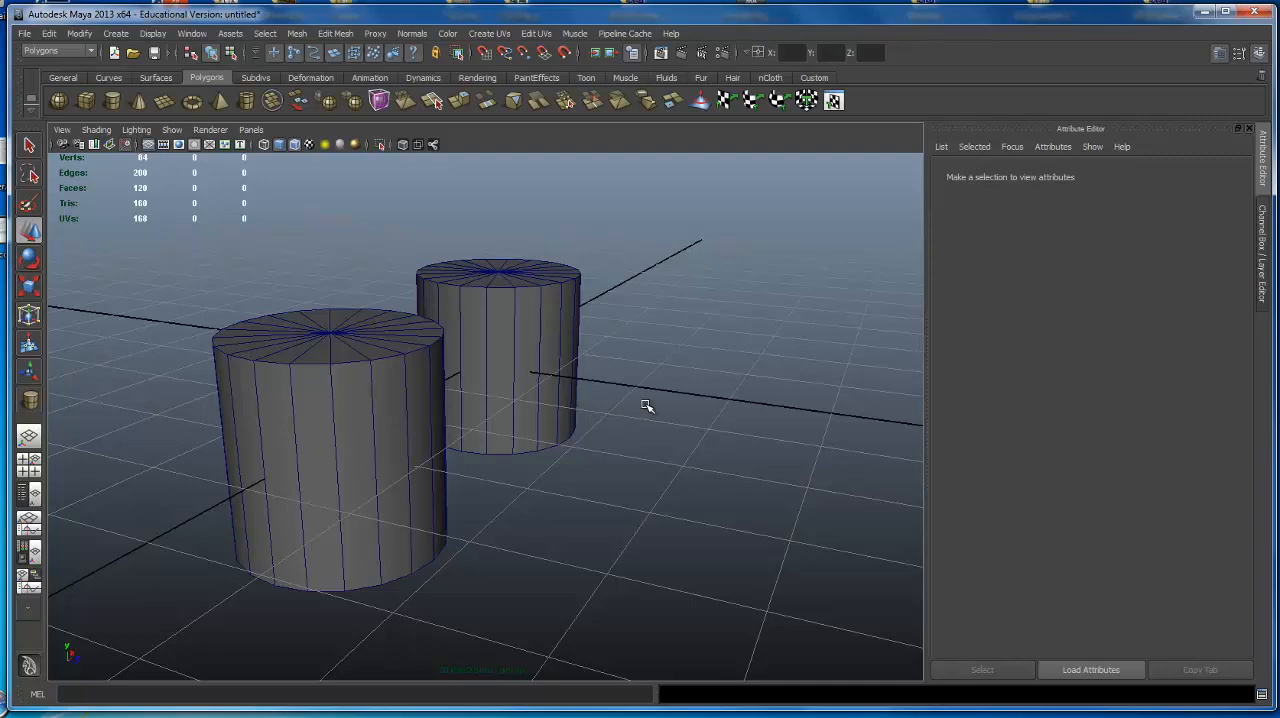
pyautogui.keyDown('alt'); pyautogui.moveTo(697, 386); pyautogui.dragTo(751, 271); pyautogui.keyUp('alt')
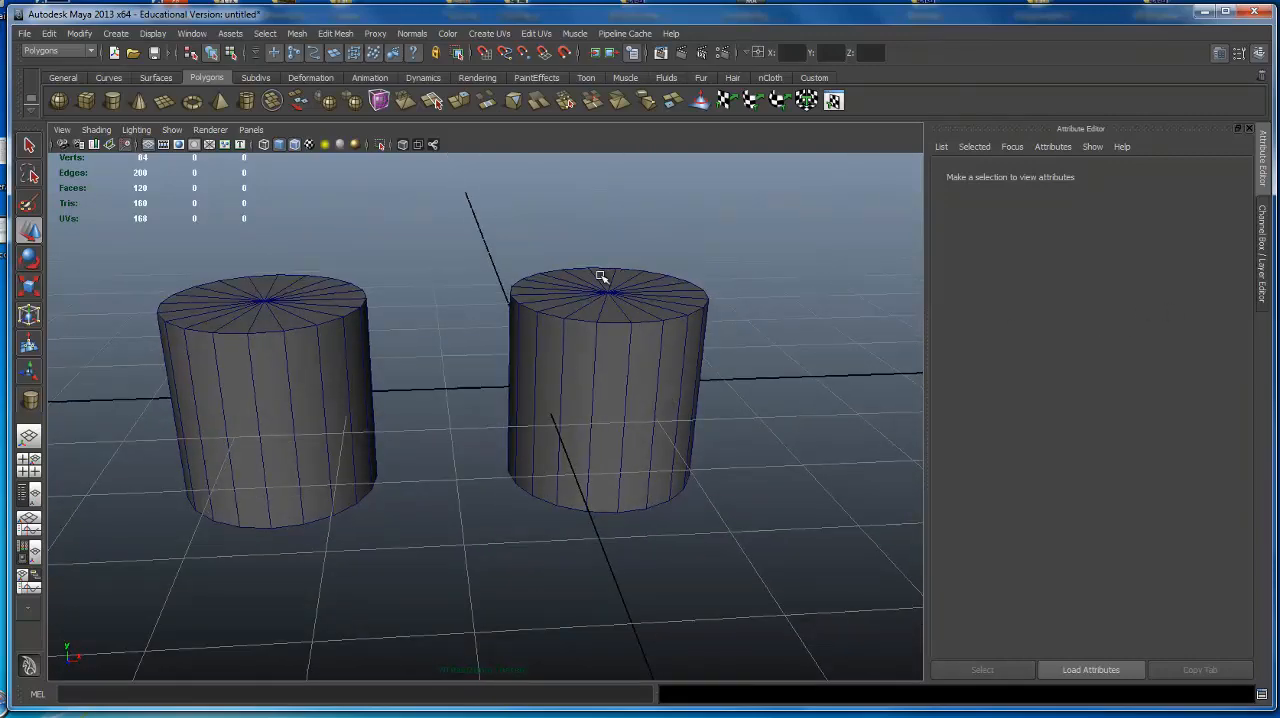
pyautogui.keyDown('alt'); pyautogui.moveTo(465, 266); pyautogui.dragTo(499, 262); pyautogui.keyUp('alt')
# Return to shaded display with wireframe on shaded turned off, and select the cylinder nearest the origin.
pyautogui.click(264, 144)
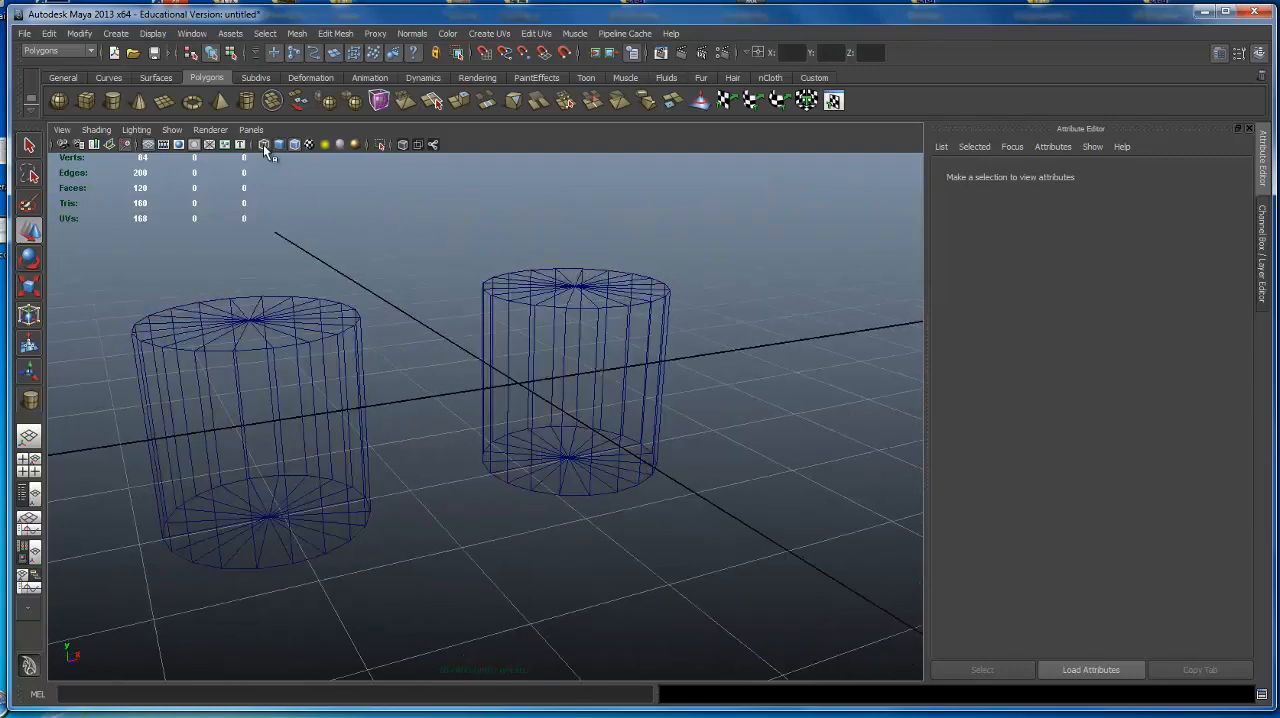
pyautogui.keyDown('alt'); pyautogui.moveTo(334, 215); pyautogui.dragTo(358, 225); pyautogui.keyUp('alt')
pyautogui.press('5')
pyautogui.moveTo(446, 286)
pyautogui.keyDown('alt'); pyautogui.mouseDown()
pyautogui.moveTo(491, 206)
pyautogui.moveTo(318, 146)
pyautogui.mouseUp(); pyautogui.keyUp('alt')
pyautogui.click(294, 144)
pyautogui.moveTo(323, 190)
pyautogui.keyDown('alt'); pyautogui.mouseDown()
pyautogui.moveTo(620, 349)
pyautogui.moveTo(606, 300)
pyautogui.mouseUp(); pyautogui.keyUp('alt')
pyautogui.click(604, 297)
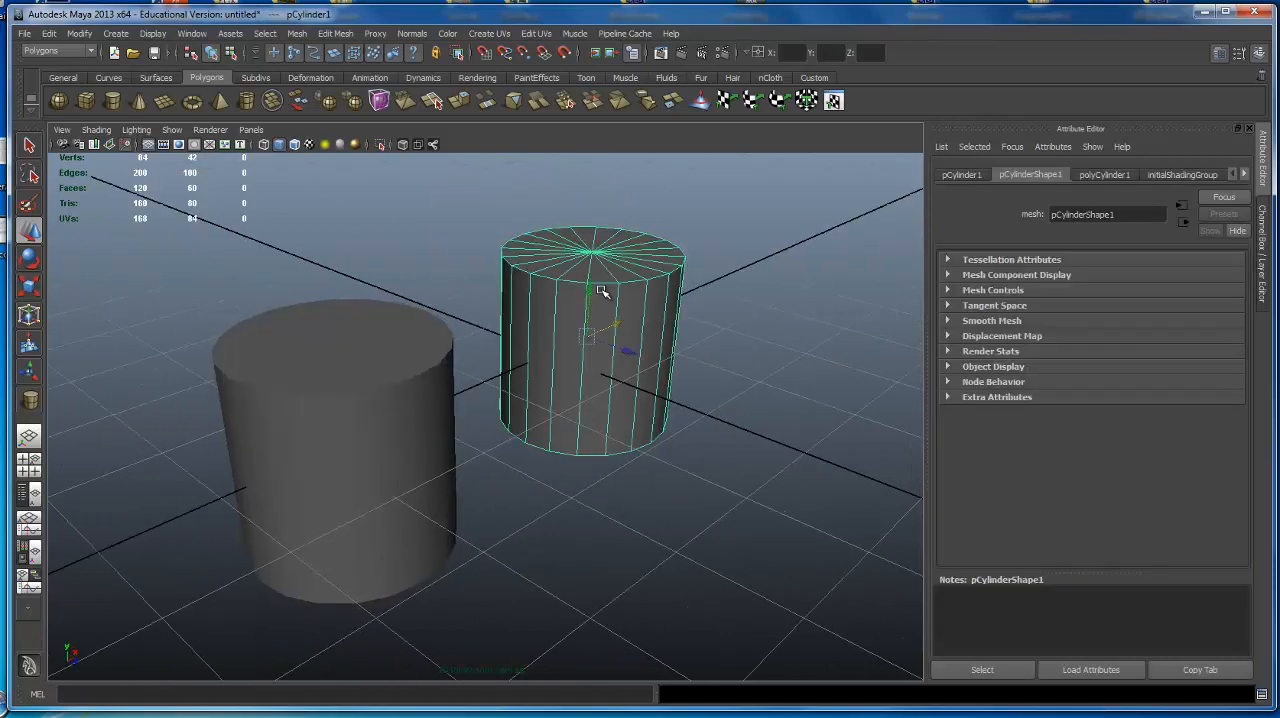
# Deselect and reselect the cylinder nearest the origin, then compare wireframe and shaded display, ending in shaded.
pyautogui.click(471, 251)
pyautogui.click(569, 291)
pyautogui.press('4')
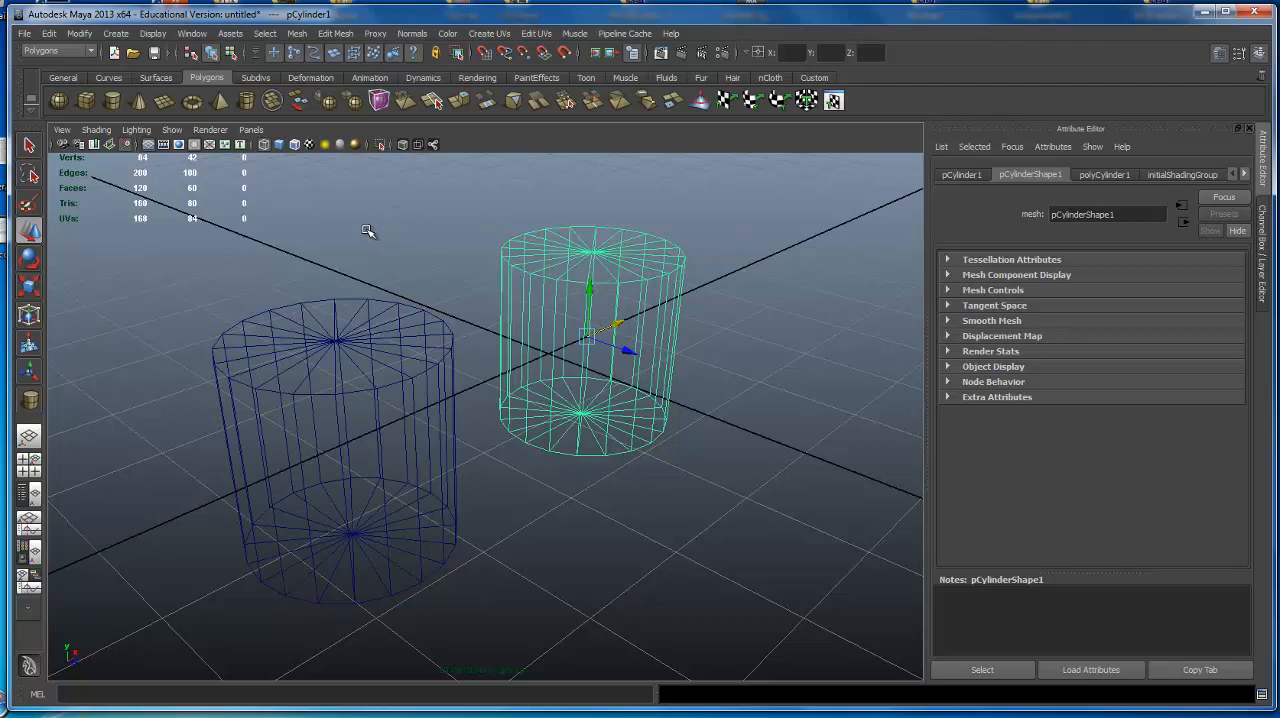
pyautogui.press('5')
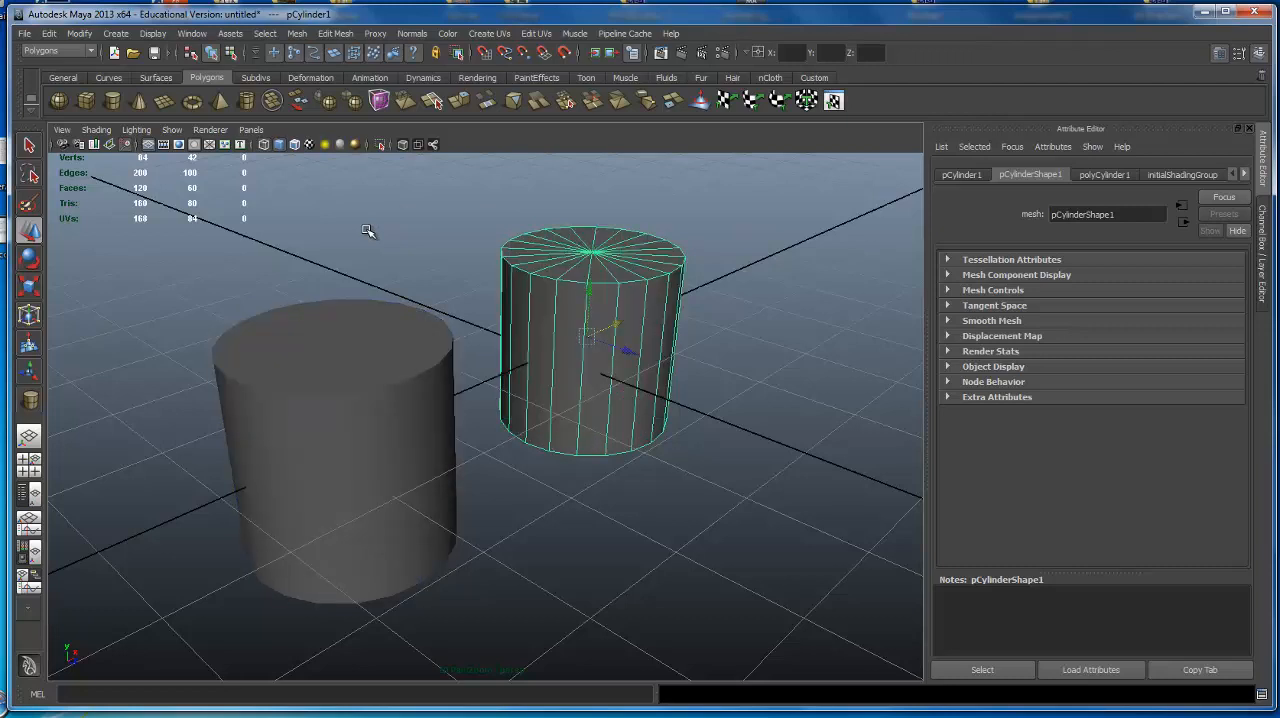
pyautogui.keyDown('alt'); pyautogui.moveTo(637, 287); pyautogui.dragTo(514, 243); pyautogui.keyUp('alt')
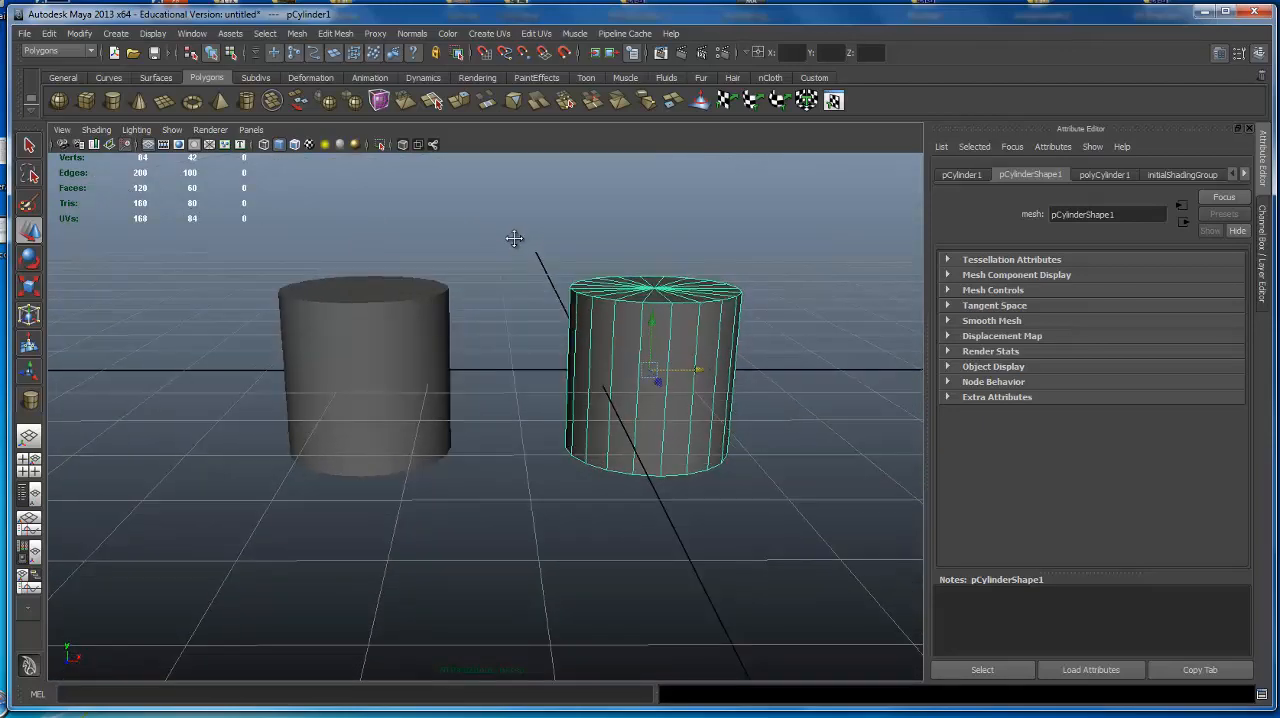
pyautogui.keyDown('alt'); pyautogui.moveTo(514, 243); pyautogui.dragTo(491, 220, button='middle'); pyautogui.keyUp('alt')
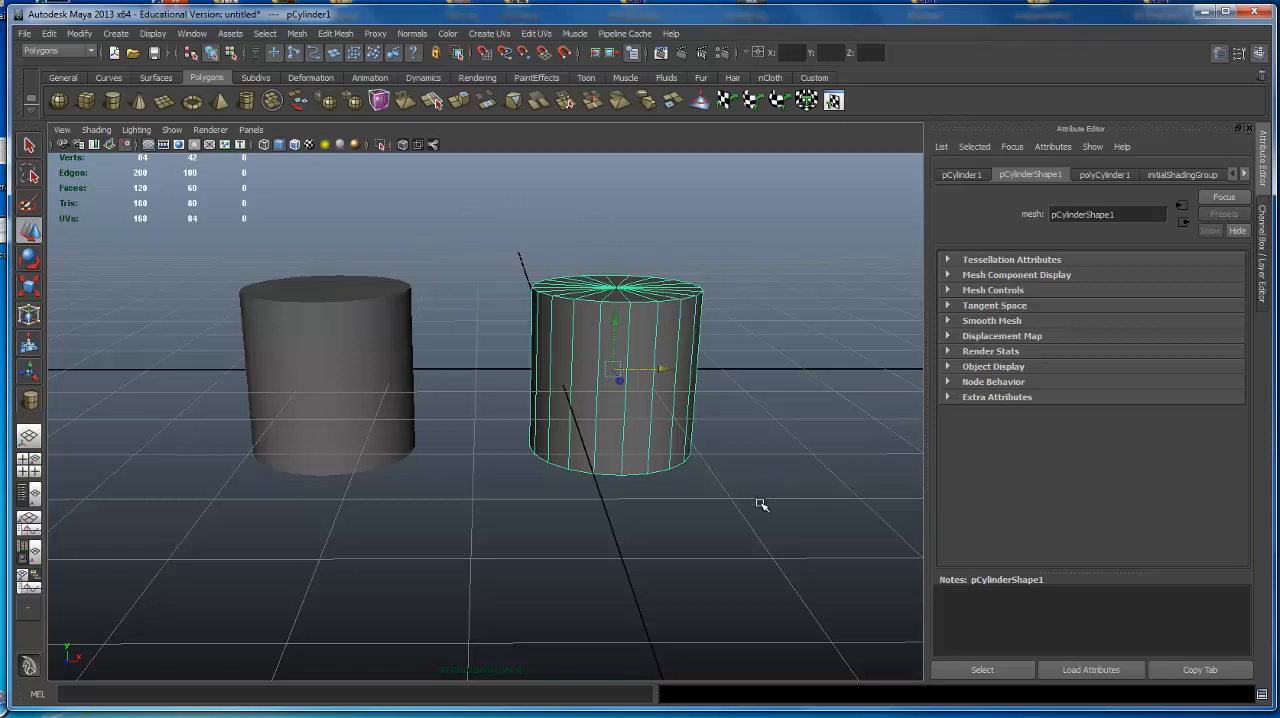
# Move the selected cylinder upward along Y so that it sits above the grid.
pyautogui.keyDown('alt'); pyautogui.moveTo(639, 431); pyautogui.dragTo(520, 417); pyautogui.keyUp('alt')
pyautogui.keyDown('alt'); pyautogui.moveTo(520, 417); pyautogui.dragTo(554, 417, button='right'); pyautogui.keyUp('alt')
pyautogui.keyDown('alt'); pyautogui.moveTo(554, 417); pyautogui.dragTo(540, 413); pyautogui.keyUp('alt')
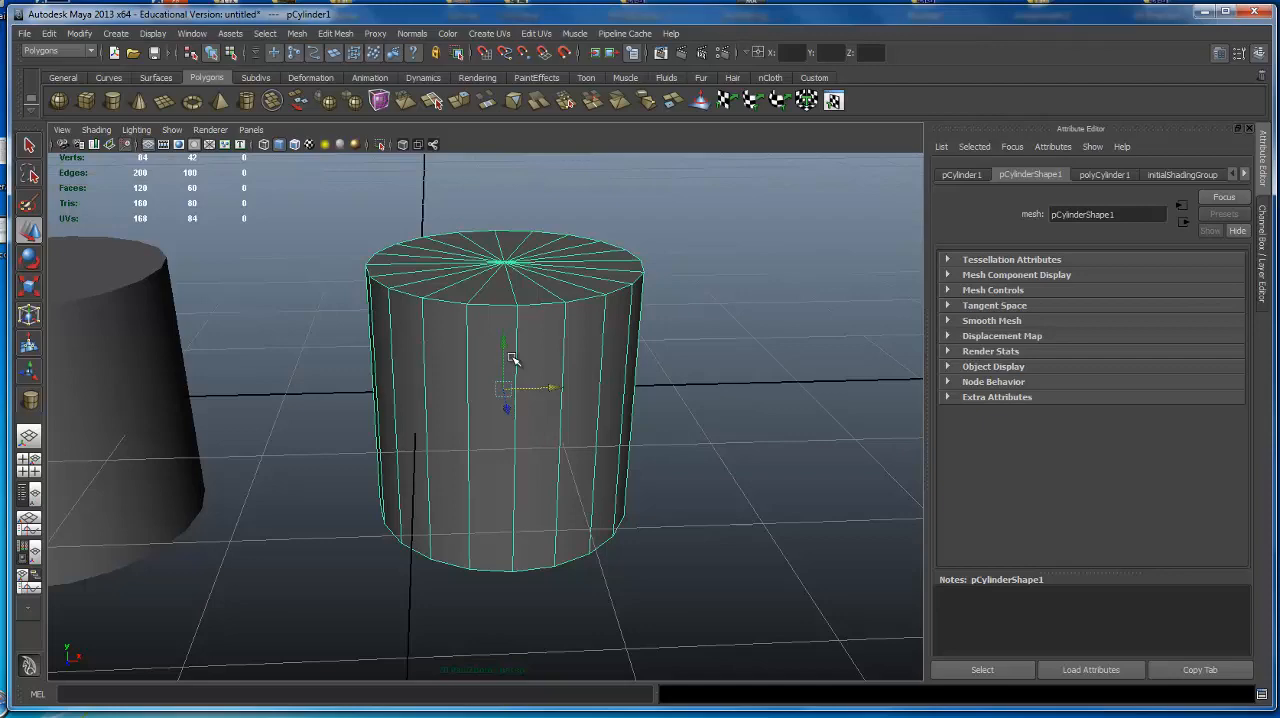
pyautogui.click(435, 357)
pyautogui.keyDown('alt'); pyautogui.moveTo(536, 373); pyautogui.dragTo(425, 366, button='right'); pyautogui.keyUp('alt')
pyautogui.keyDown('alt'); pyautogui.moveTo(425, 366); pyautogui.dragTo(499, 208); pyautogui.keyUp('alt')
pyautogui.keyDown('alt'); pyautogui.moveTo(558, 294); pyautogui.dragTo(557, 366, button='middle'); pyautogui.keyUp('alt')
pyautogui.keyDown('alt'); pyautogui.moveTo(558, 366); pyautogui.dragTo(546, 343); pyautogui.keyUp('alt')
pyautogui.keyDown('alt'); pyautogui.moveTo(546, 343); pyautogui.dragTo(566, 396, button='right'); pyautogui.keyUp('alt')
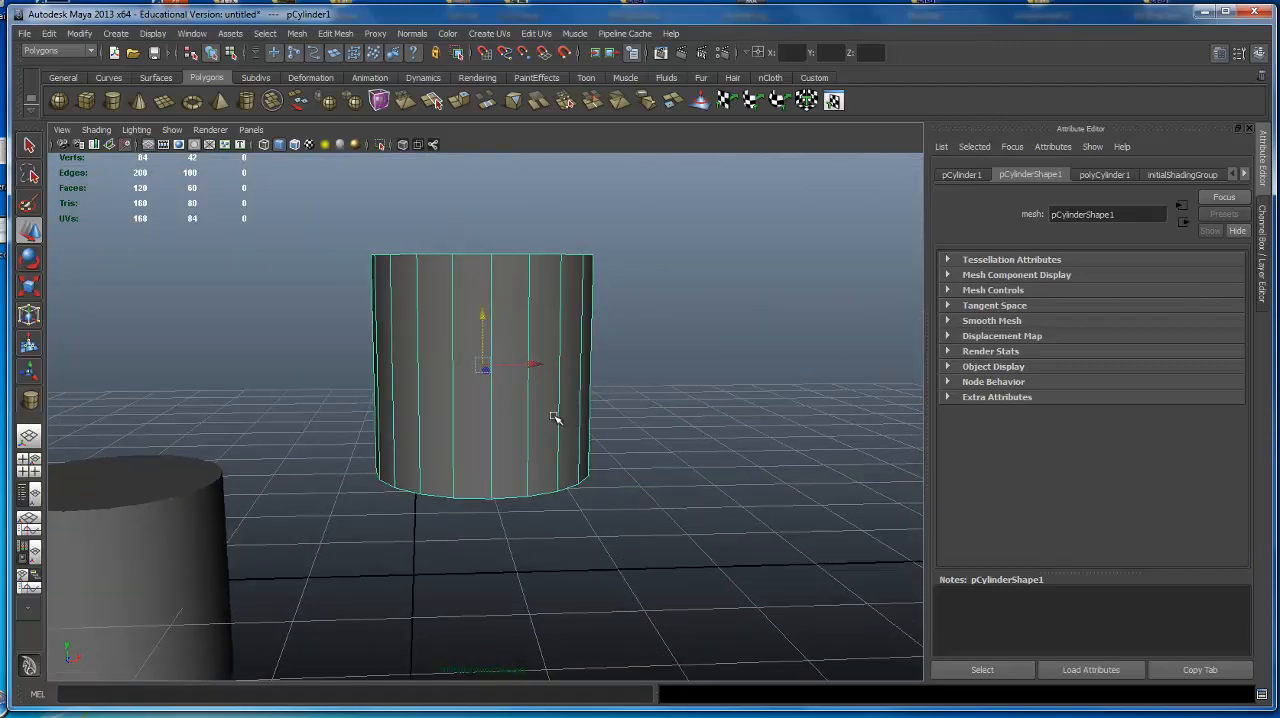
# Activate the Rotate tool on the raised cylinder and undo a trial duplicate.
pyautogui.press('e')
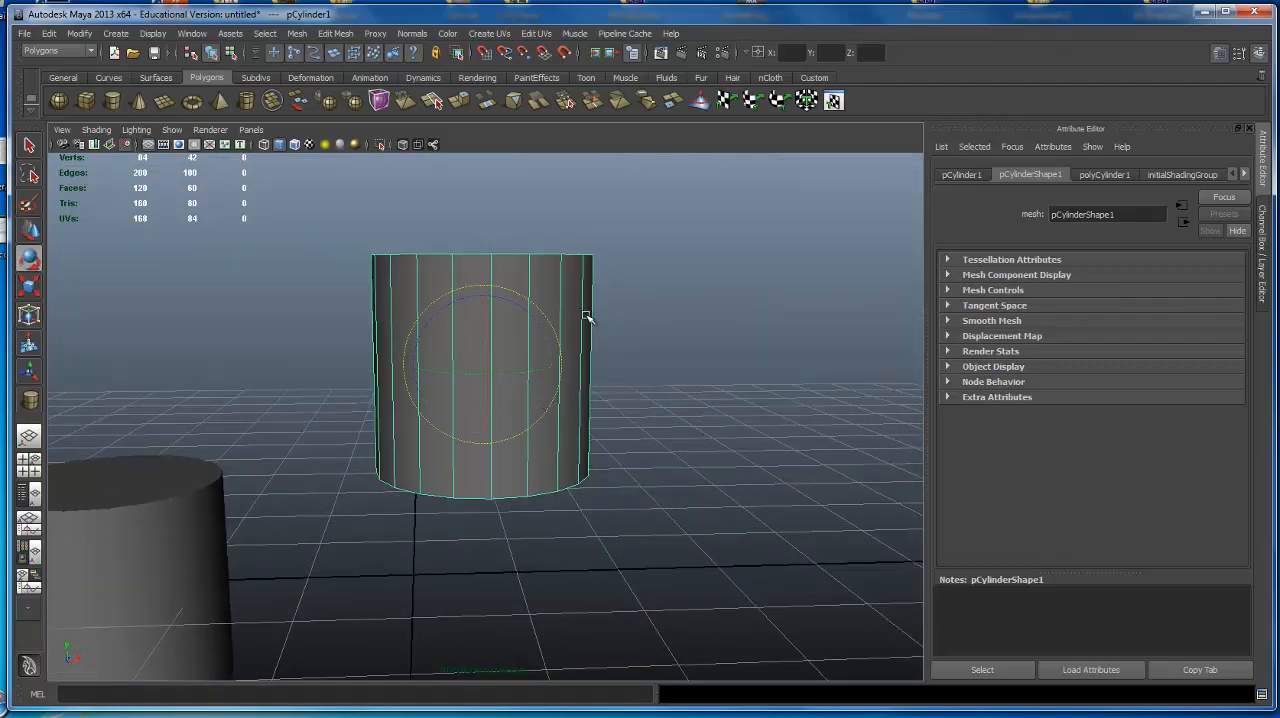
pyautogui.keyDown('alt'); pyautogui.moveTo(586, 314); pyautogui.dragTo(437, 342); pyautogui.keyUp('alt')
pyautogui.hotkey('ctrl', 'd')
pyautogui.hotkey('ctrl', 'z')
# Rotate the raised cylinder freely so that it tilts relative to the other cylinder.
pyautogui.keyDown('alt'); pyautogui.moveTo(627, 332); pyautogui.dragTo(403, 296, button='right'); pyautogui.keyUp('alt')
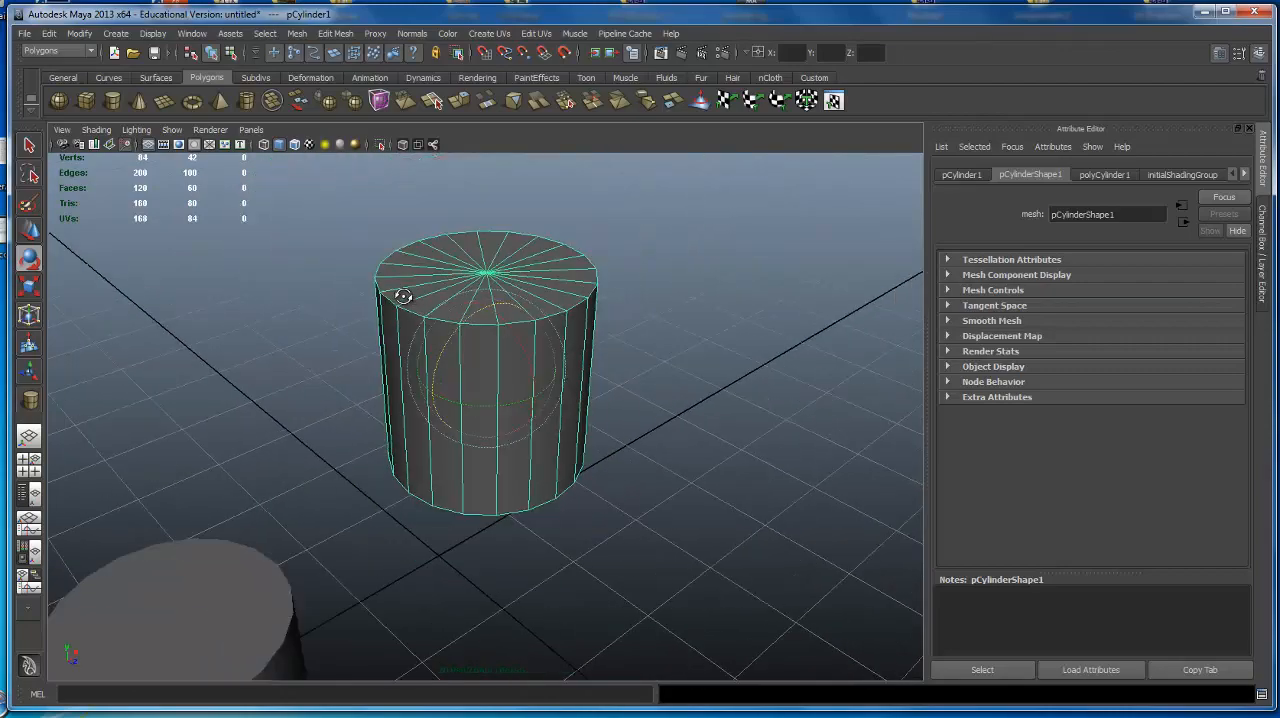
pyautogui.keyDown('alt'); pyautogui.moveTo(403, 296); pyautogui.dragTo(389, 300); pyautogui.keyUp('alt')
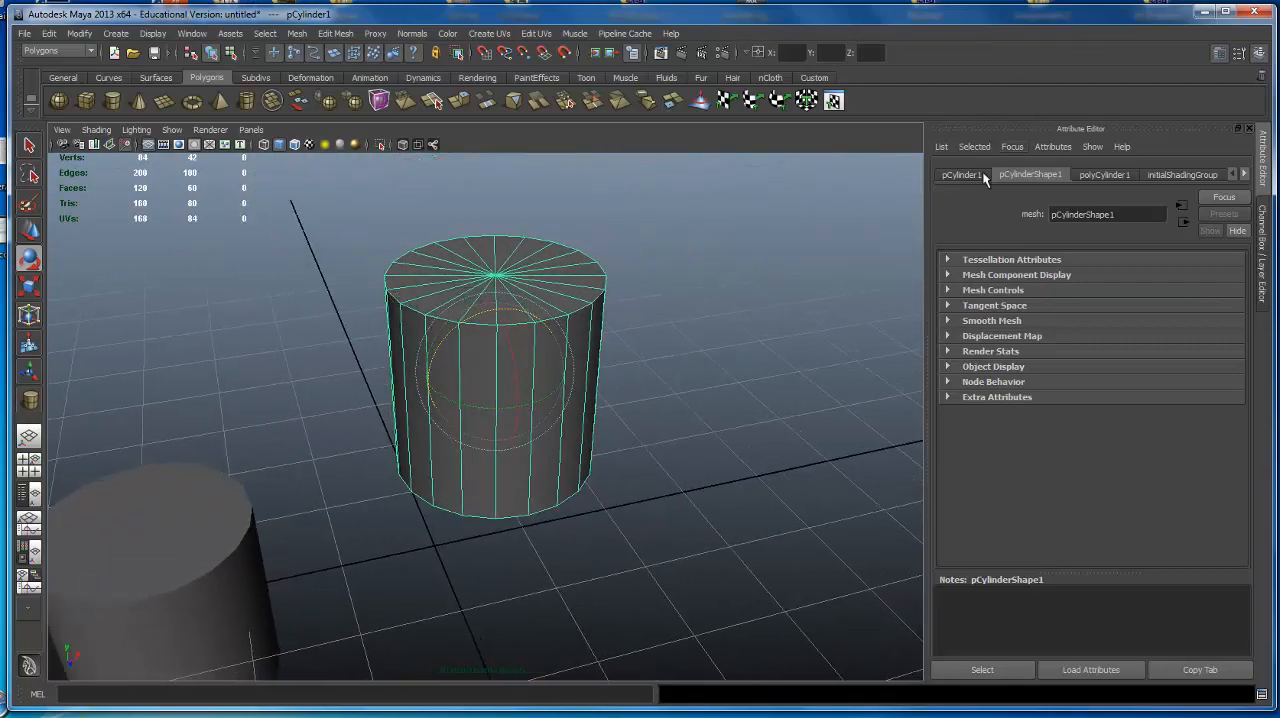
pyautogui.keyDown('alt'); pyautogui.moveTo(623, 443); pyautogui.dragTo(737, 377, button='right'); pyautogui.keyUp('alt')
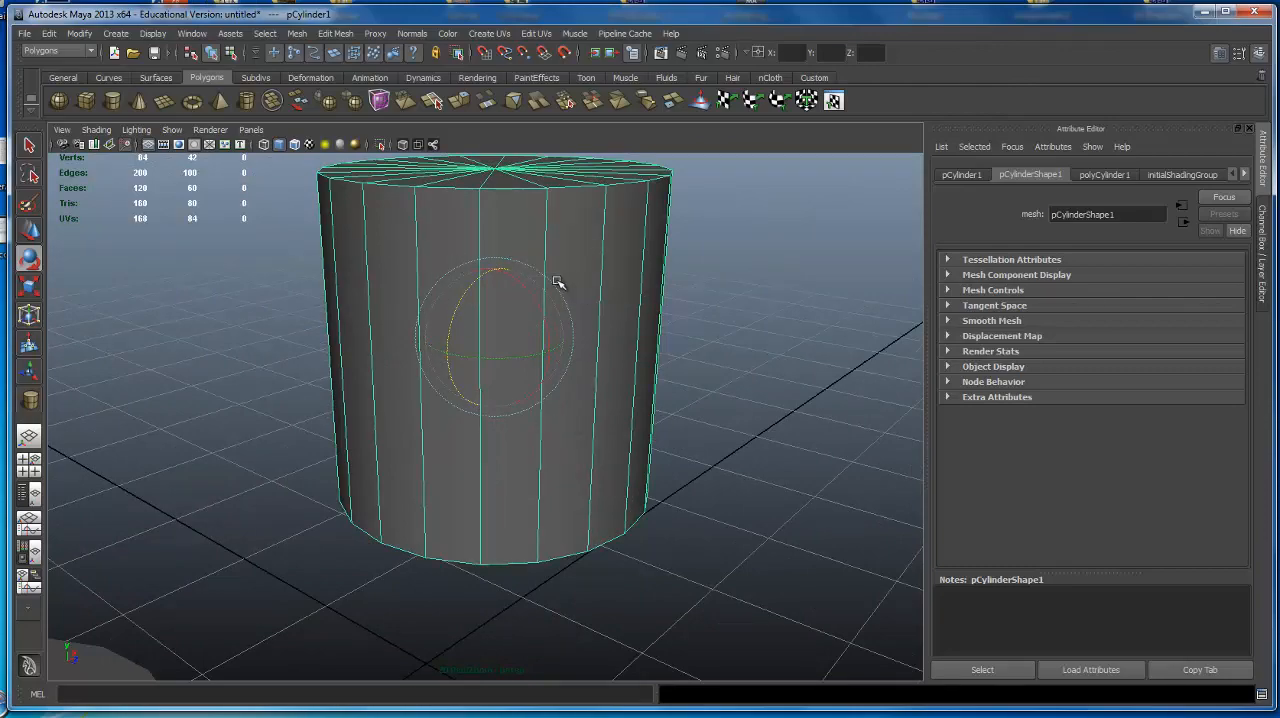
pyautogui.keyDown('alt'); pyautogui.moveTo(548, 283); pyautogui.dragTo(654, 362); pyautogui.keyUp('alt')
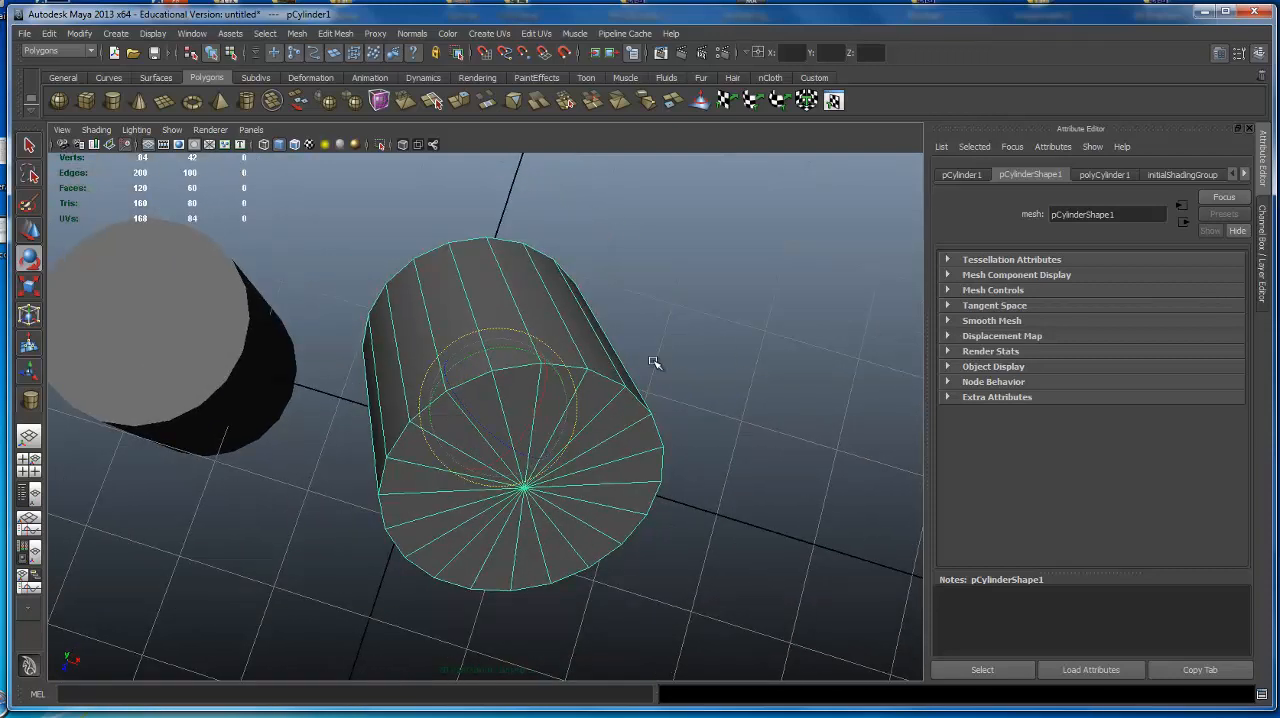
# Examine the raised cylinder from above, below and the side relative to the grid and the other cylinder.
pyautogui.keyDown('alt'); pyautogui.moveTo(654, 362); pyautogui.dragTo(626, 240); pyautogui.keyUp('alt')
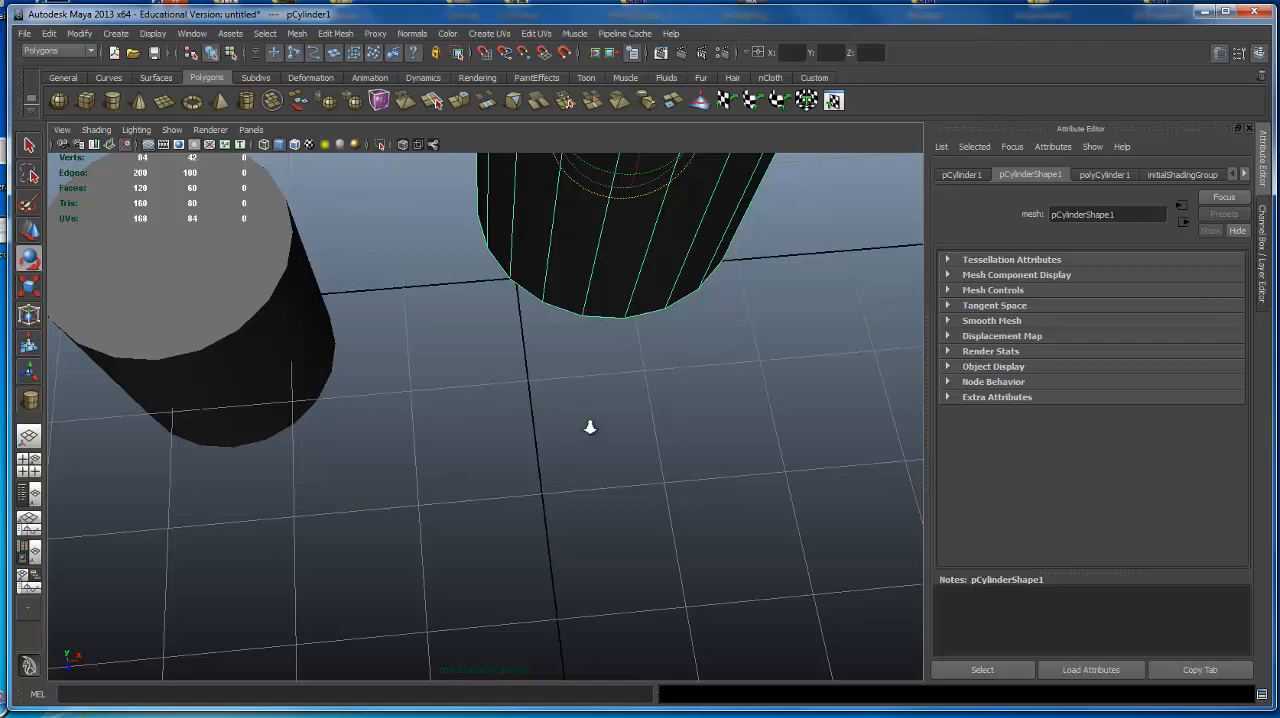
pyautogui.scroll(-5, 590, 428)
pyautogui.keyDown('alt'); pyautogui.moveTo(589, 437); pyautogui.dragTo(462, 416); pyautogui.keyUp('alt')
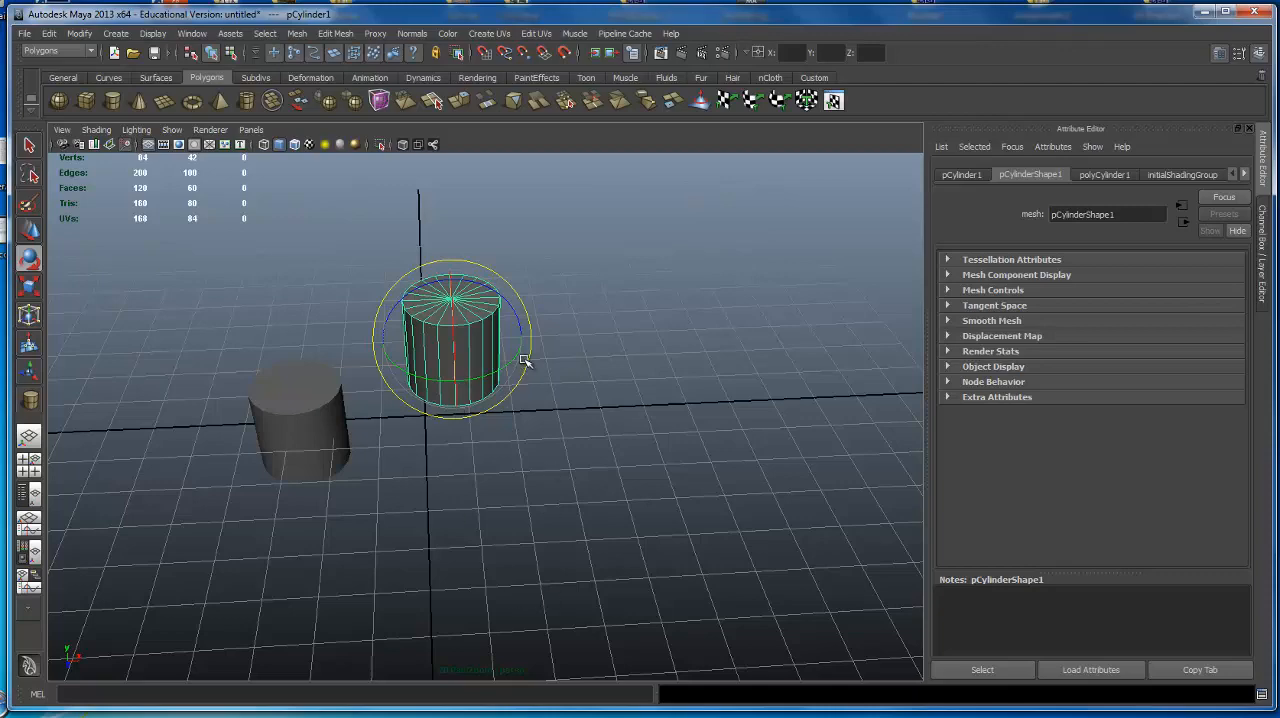
pyautogui.keyDown('alt'); pyautogui.moveTo(527, 363); pyautogui.dragTo(529, 257); pyautogui.keyUp('alt')
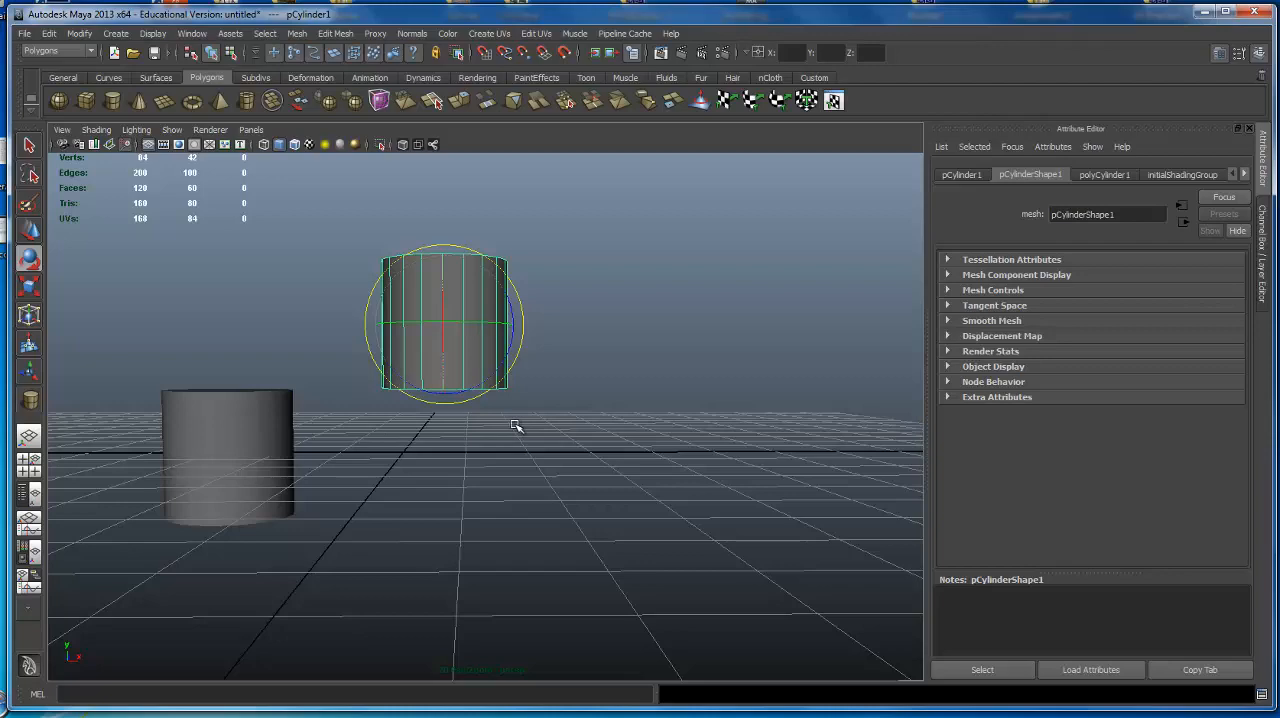
pyautogui.moveTo(528, 285)
pyautogui.keyDown('alt'); pyautogui.mouseDown()
pyautogui.moveTo(591, 323)
pyautogui.moveTo(557, 323)
pyautogui.moveTo(534, 293)
pyautogui.mouseUp(); pyautogui.keyUp('alt')
pyautogui.keyDown('alt'); pyautogui.moveTo(534, 293); pyautogui.dragTo(551, 298, button='middle'); pyautogui.keyUp('alt')
pyautogui.keyDown('alt'); pyautogui.moveTo(551, 298); pyautogui.dragTo(597, 309, button='right'); pyautogui.keyUp('alt')
pyautogui.keyDown('alt'); pyautogui.moveTo(597, 309); pyautogui.dragTo(647, 320, button='middle'); pyautogui.keyUp('alt')
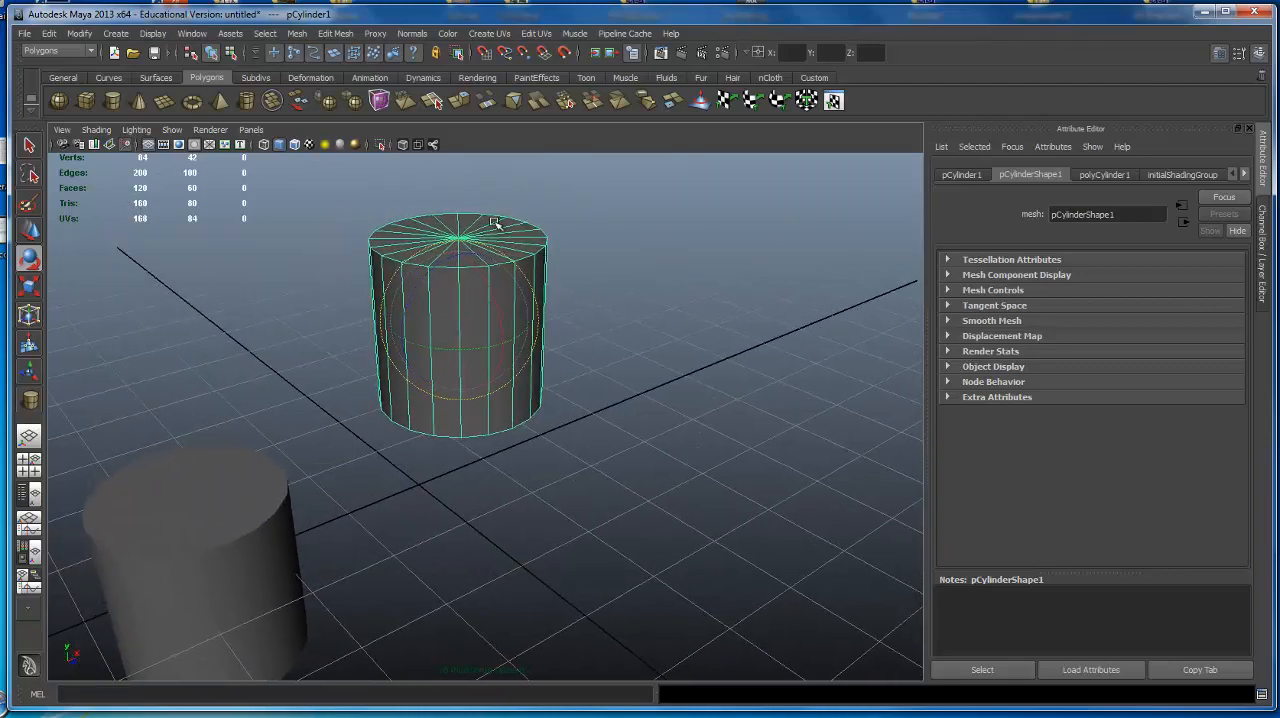
pyautogui.moveTo(514, 266); pyautogui.dragTo(580, 354)
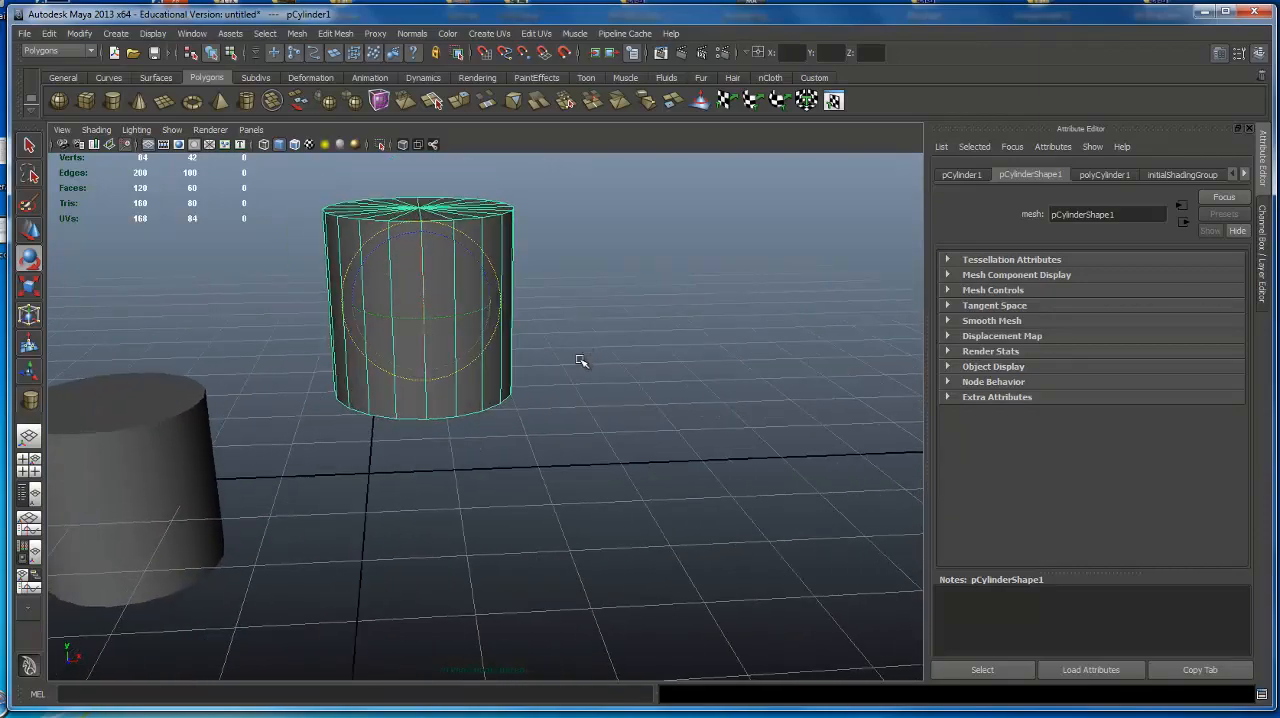
# Scale the raised cylinder along Y to about 0.58 of its height, undoing the trial flattening.
pyautogui.press('r')
pyautogui.keyDown('alt'); pyautogui.moveTo(508, 337); pyautogui.dragTo(495, 242); pyautogui.keyUp('alt')
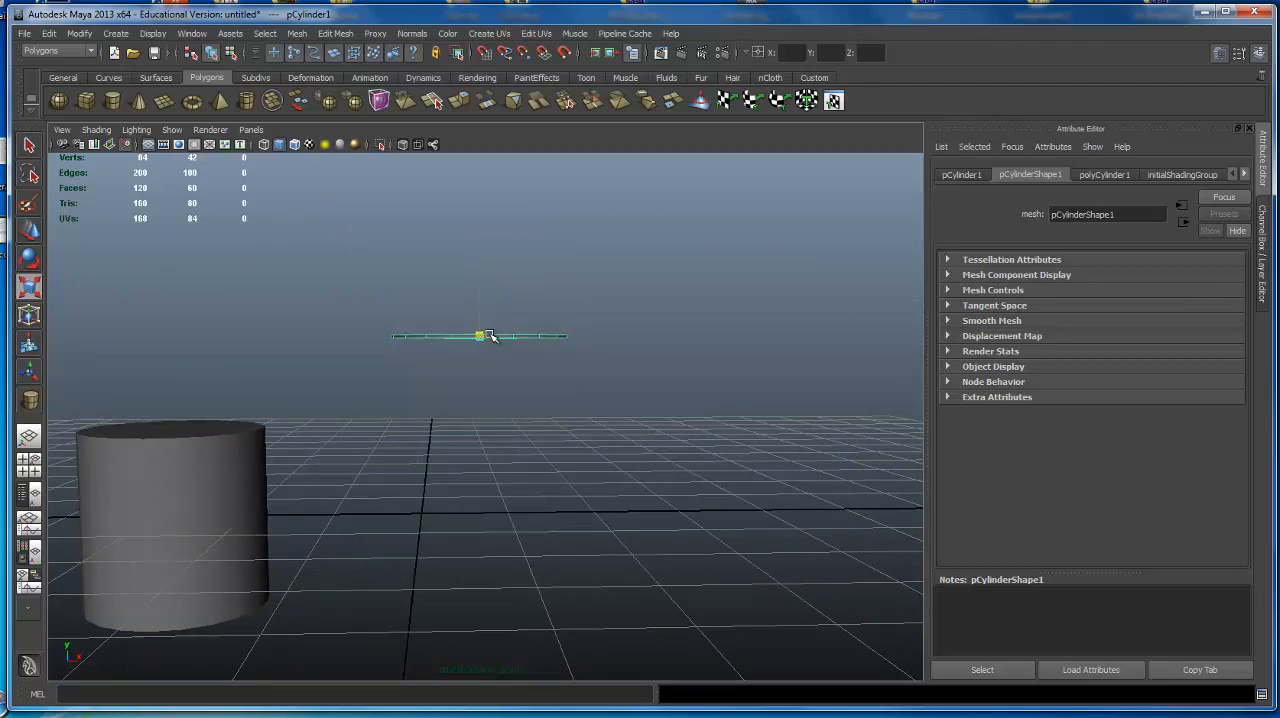
pyautogui.moveTo(479, 265)
pyautogui.mouseDown()
pyautogui.moveTo(476, 107)
pyautogui.moveTo(479, 291)
pyautogui.moveTo(519, 331)
pyautogui.moveTo(783, 316)
pyautogui.moveTo(490, 322)
pyautogui.moveTo(634, 295)
pyautogui.moveTo(543, 334)
pyautogui.moveTo(477, 277)
pyautogui.mouseUp()
pyautogui.hotkey('ctrl', 'z')
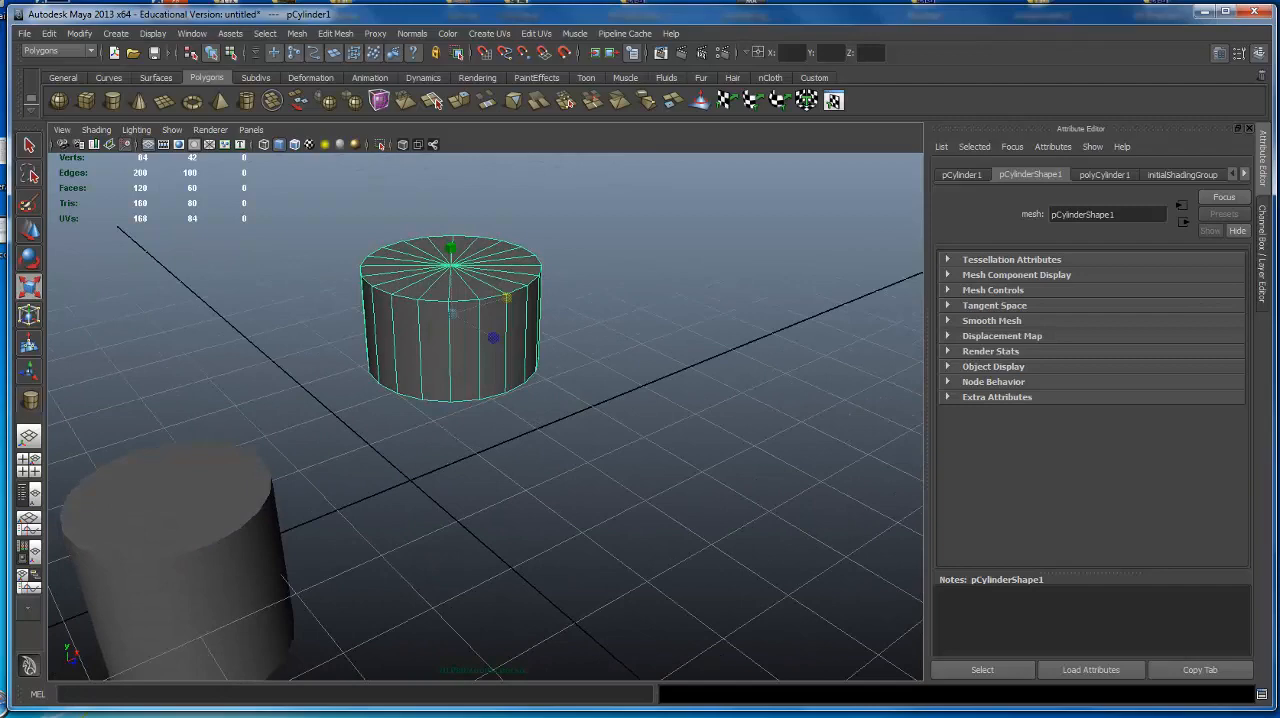
# Create a polygon sphere at the grid origin between the two cylinders.
pyautogui.keyDown('alt'); pyautogui.moveTo(448, 336); pyautogui.dragTo(168, 201, button='right'); pyautogui.keyUp('alt')
pyautogui.keyDown('alt'); pyautogui.moveTo(168, 201); pyautogui.dragTo(78, 110, button='middle'); pyautogui.keyUp('alt')
pyautogui.click(59, 103)
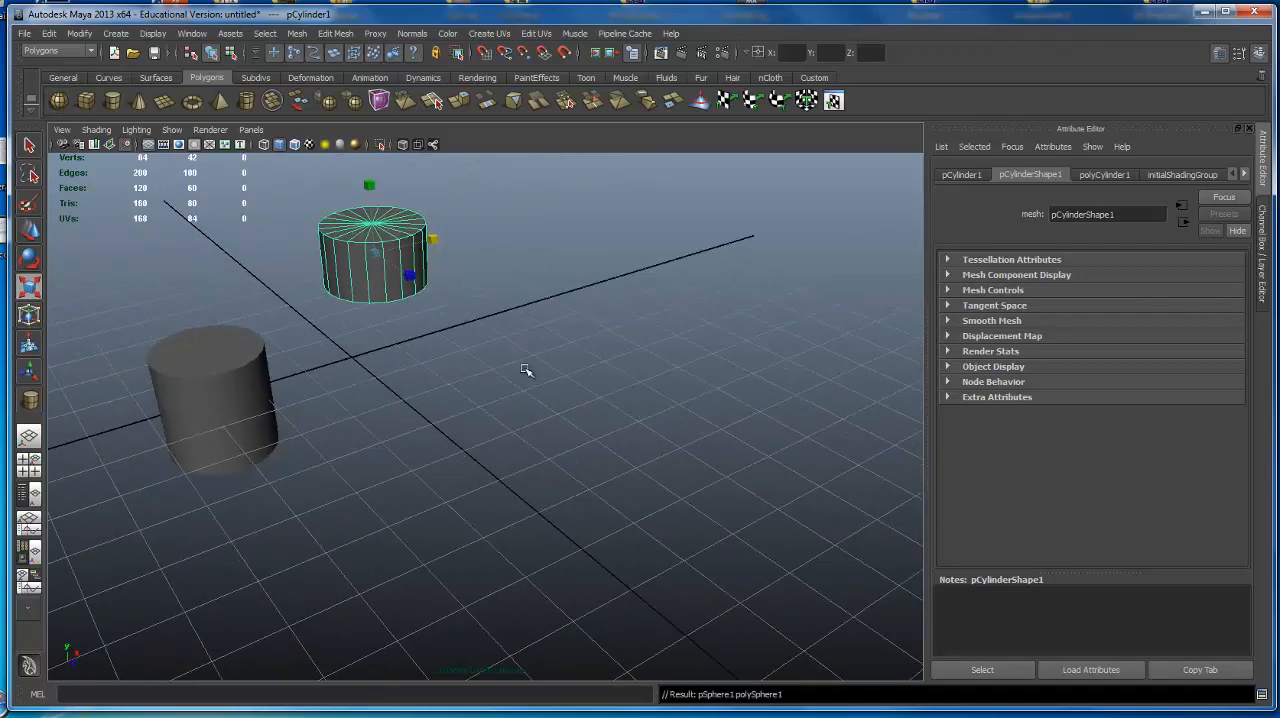
pyautogui.keyDown('alt'); pyautogui.moveTo(526, 371); pyautogui.dragTo(457, 354); pyautogui.keyUp('alt')
# Move the new sphere along Z, well away from both cylinders.
pyautogui.press('w')
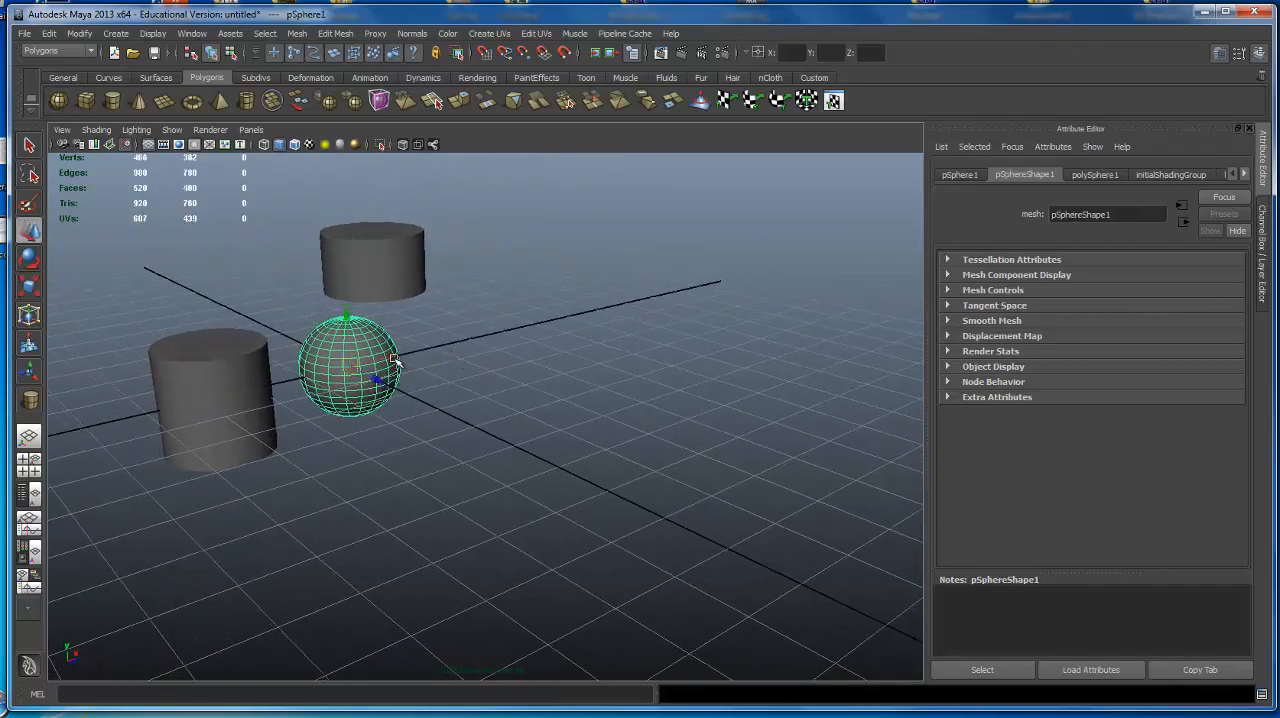
pyautogui.moveTo(381, 383); pyautogui.dragTo(531, 443)
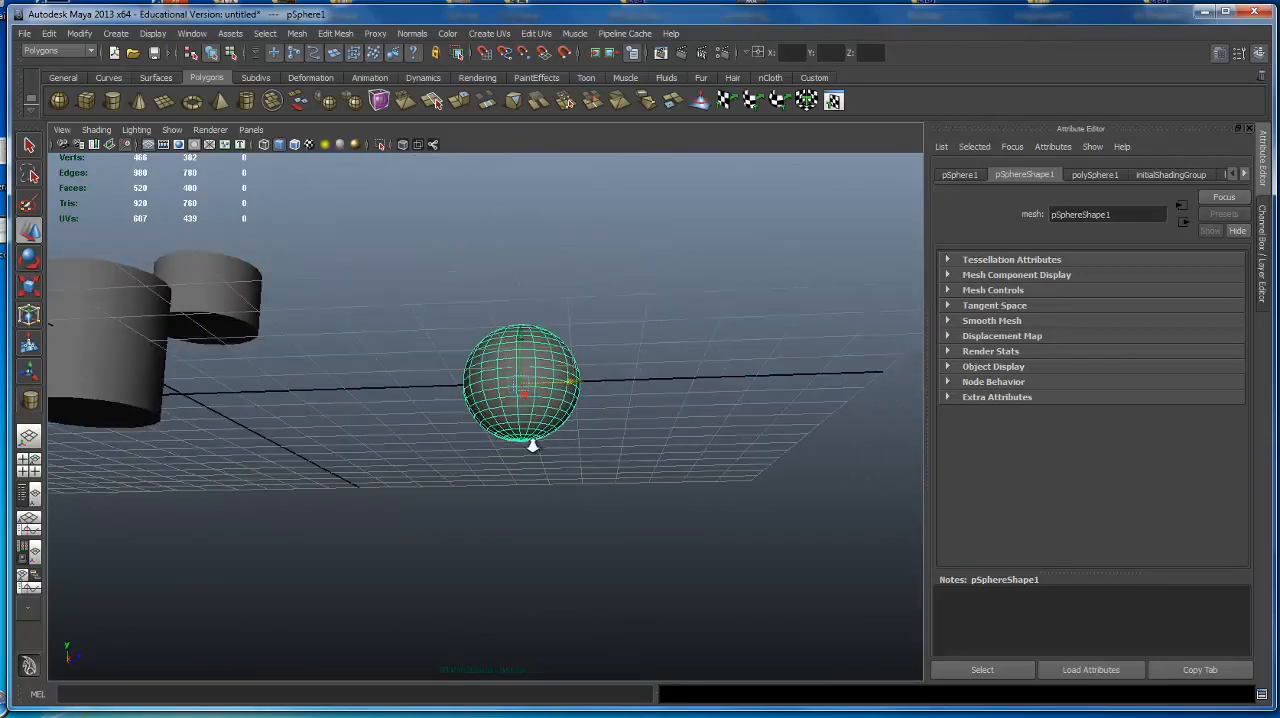
pyautogui.keyDown('alt'); pyautogui.moveTo(531, 443); pyautogui.dragTo(660, 446, button='right'); pyautogui.keyUp('alt')
pyautogui.keyDown('alt'); pyautogui.moveTo(660, 446); pyautogui.dragTo(569, 410); pyautogui.keyUp('alt')
# Flatten the sphere along Y as a scaling trial, then undo it.
pyautogui.press('e')
pyautogui.press('r')
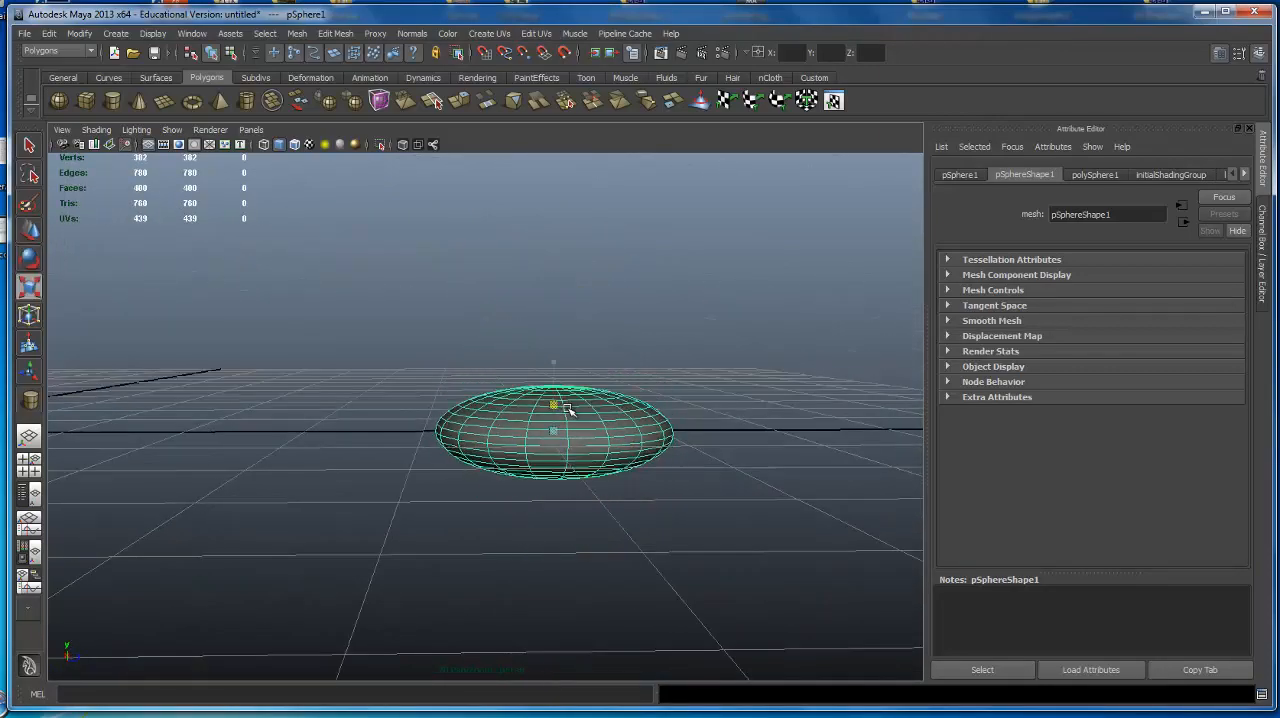
pyautogui.click(620, 297)
pyautogui.keyDown('alt'); pyautogui.moveTo(620, 297); pyautogui.dragTo(473, 338); pyautogui.keyUp('alt')
pyautogui.keyDown('alt'); pyautogui.moveTo(580, 344); pyautogui.dragTo(653, 389); pyautogui.keyUp('alt')
pyautogui.press('z')
pyautogui.press('z')
# Stretch the sphere along Z and flatten it along Y into a thin elliptical disc.
pyautogui.keyDown('alt'); pyautogui.moveTo(651, 386); pyautogui.dragTo(723, 383, button='right'); pyautogui.keyUp('alt')
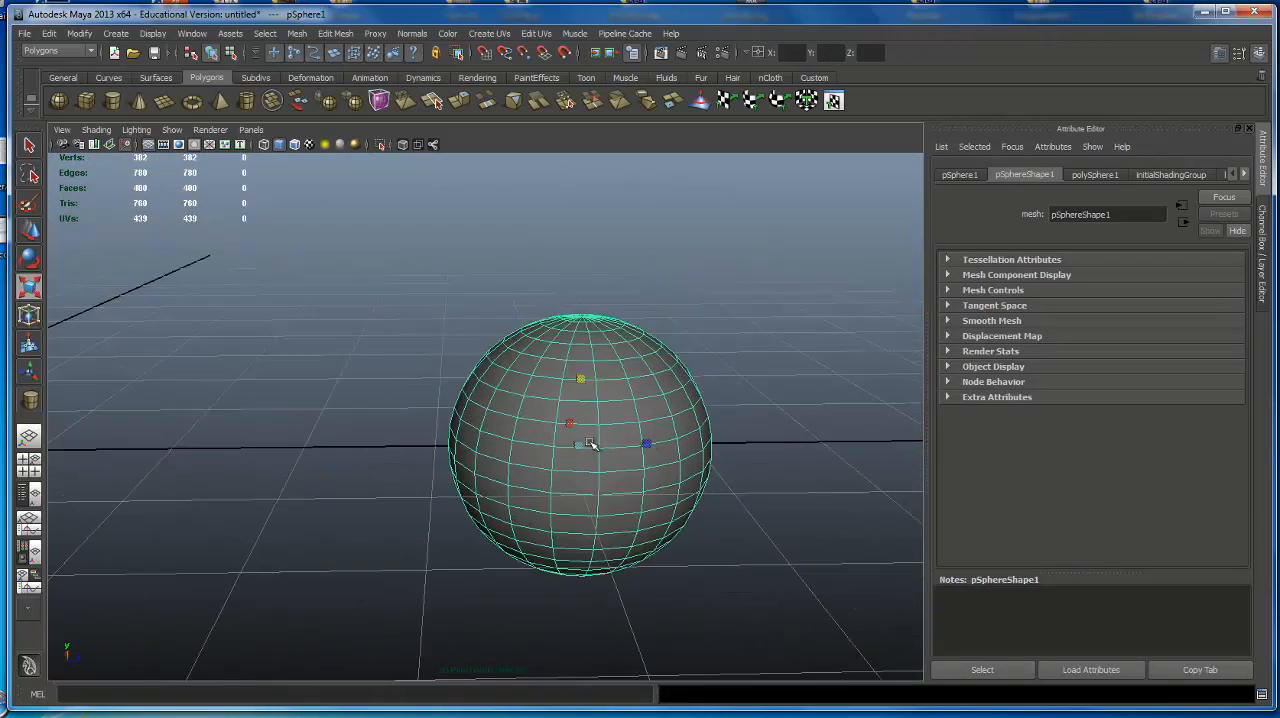
pyautogui.moveTo(643, 440); pyautogui.dragTo(804, 423)
pyautogui.keyDown('alt'); pyautogui.moveTo(503, 414); pyautogui.dragTo(560, 397); pyautogui.keyUp('alt')
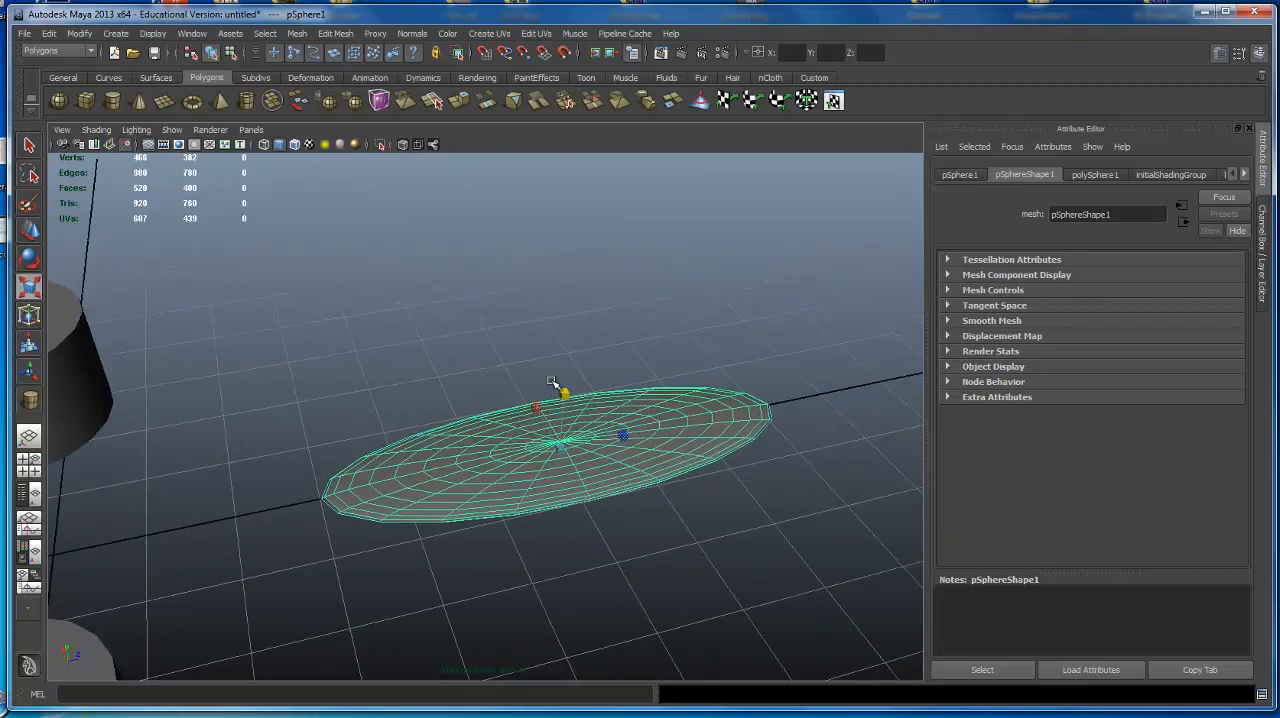
pyautogui.click(371, 397)
pyautogui.keyDown('alt'); pyautogui.moveTo(371, 397); pyautogui.dragTo(411, 443); pyautogui.keyUp('alt')
pyautogui.click(411, 443)
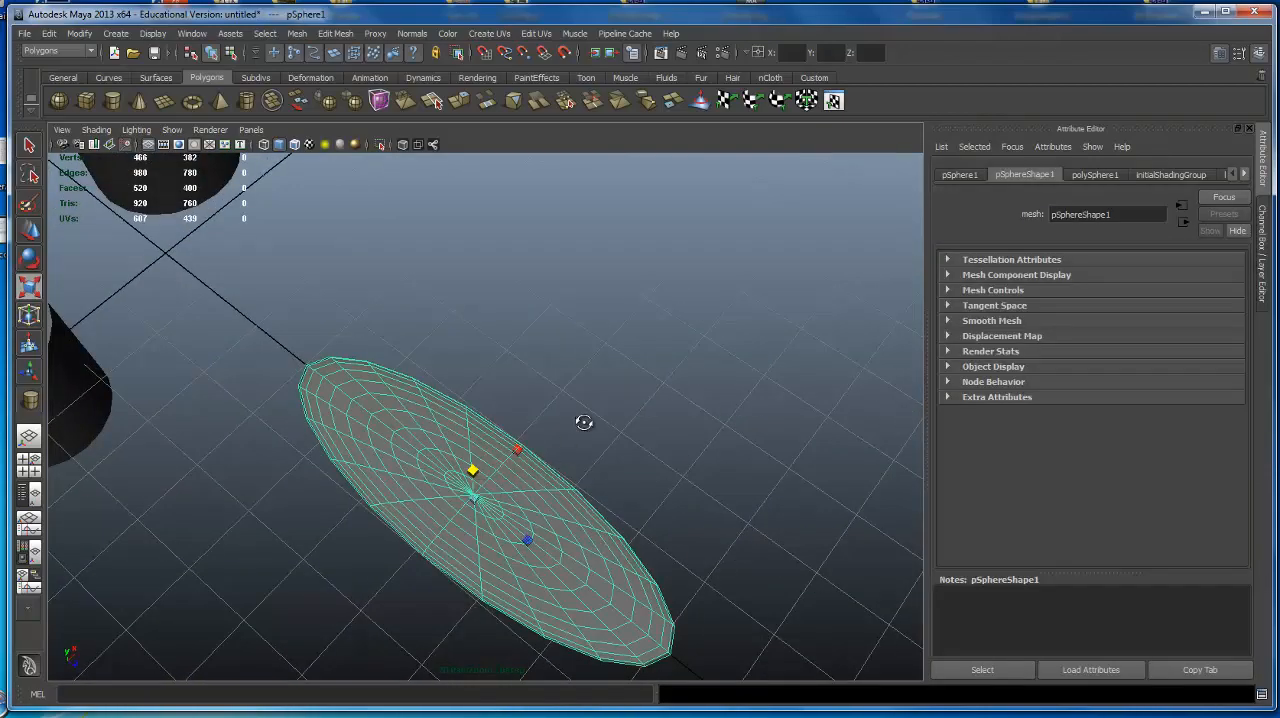
# Undo the sphere's scaling and its move along Z.
pyautogui.keyDown('alt'); pyautogui.moveTo(583, 420); pyautogui.dragTo(757, 315); pyautogui.keyUp('alt')
pyautogui.hotkey('ctrl', 'z')
pyautogui.hotkey('ctrl', 'z')
pyautogui.hotkey('ctrl', 'z')
pyautogui.hotkey('ctrl', 'z')
pyautogui.hotkey('ctrl', 'z')
pyautogui.hotkey('ctrl', 'z')
pyautogui.scroll(-3, 580, 340)
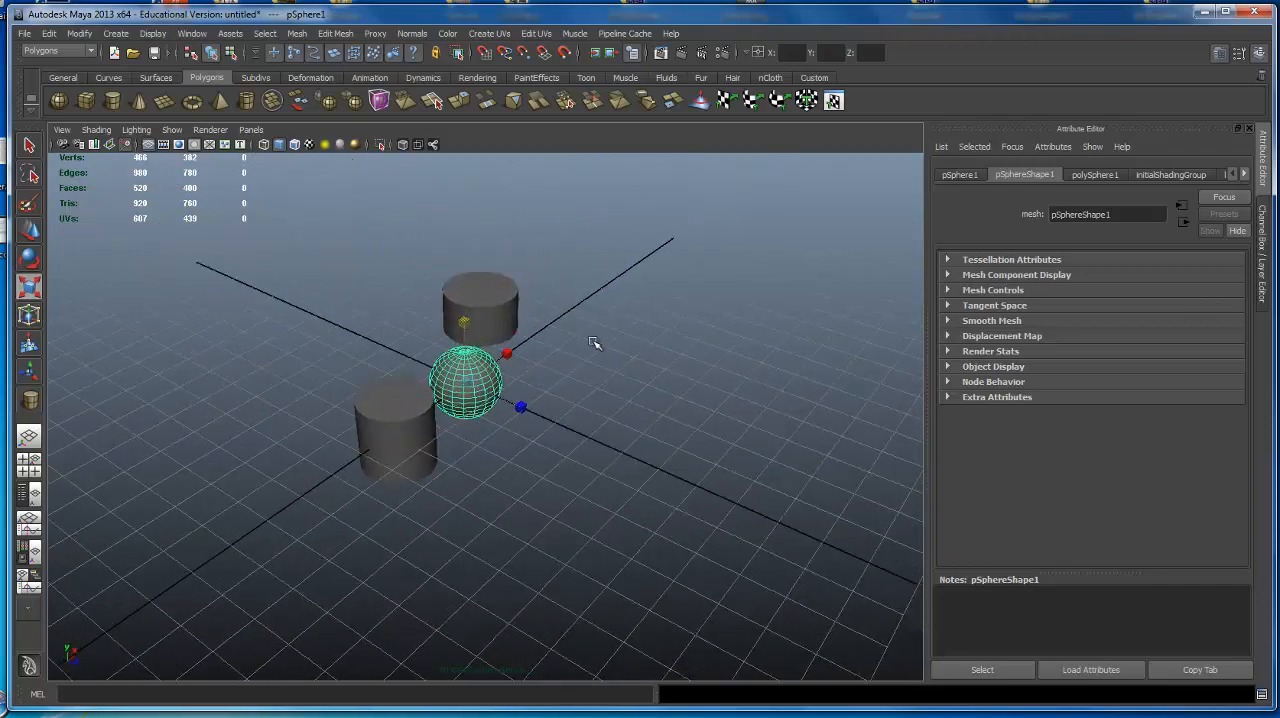
# Select the shortened raised cylinder and move it along Z to about 2.45.
pyautogui.moveTo(514, 440)
pyautogui.keyDown('alt'); pyautogui.mouseDown()
pyautogui.moveTo(583, 406)
pyautogui.moveTo(586, 386)
pyautogui.moveTo(499, 437)
pyautogui.mouseUp(); pyautogui.keyUp('alt')
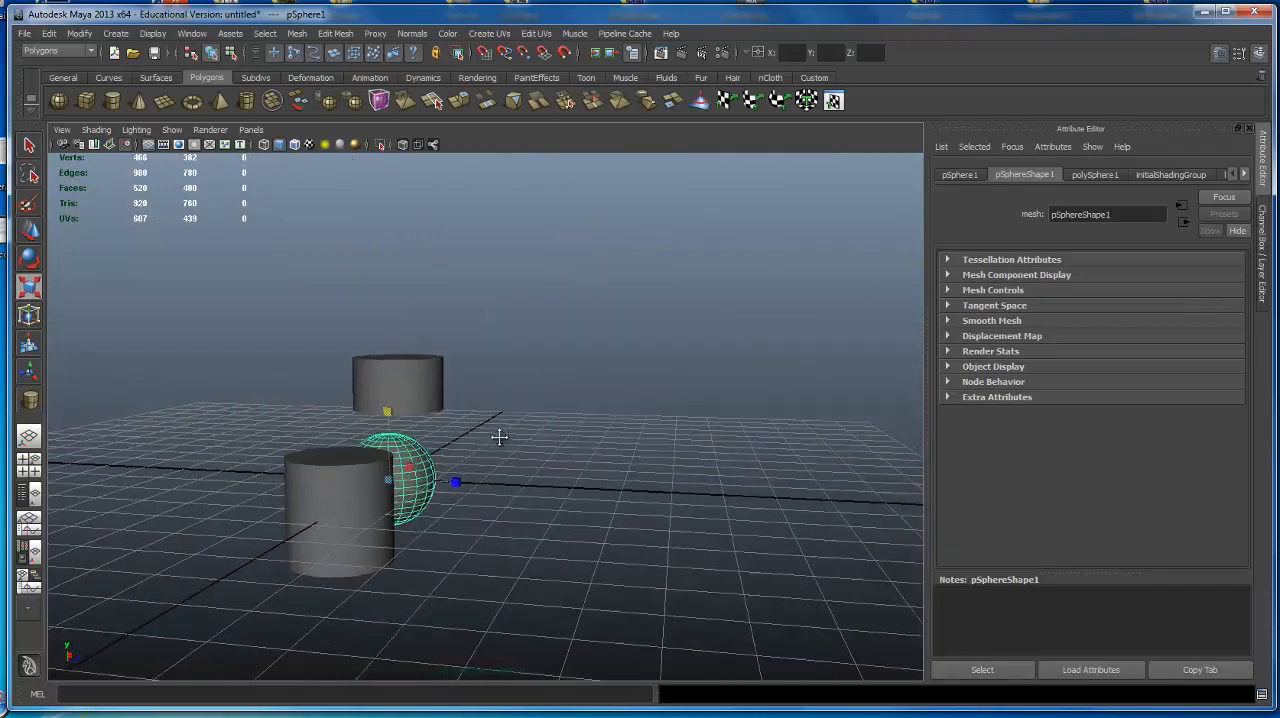
pyautogui.scroll(2, 499, 437)
pyautogui.click(383, 392)
pyautogui.keyDown('alt'); pyautogui.moveTo(623, 386); pyautogui.dragTo(671, 394); pyautogui.keyUp('alt')
pyautogui.press('w')
pyautogui.keyDown('alt'); pyautogui.moveTo(486, 346); pyautogui.dragTo(597, 352); pyautogui.keyUp('alt')
pyautogui.keyDown('alt'); pyautogui.moveTo(655, 335); pyautogui.dragTo(700, 311); pyautogui.keyUp('alt')
pyautogui.keyDown('alt'); pyautogui.moveTo(386, 361); pyautogui.dragTo(563, 318, button='right'); pyautogui.keyUp('alt')
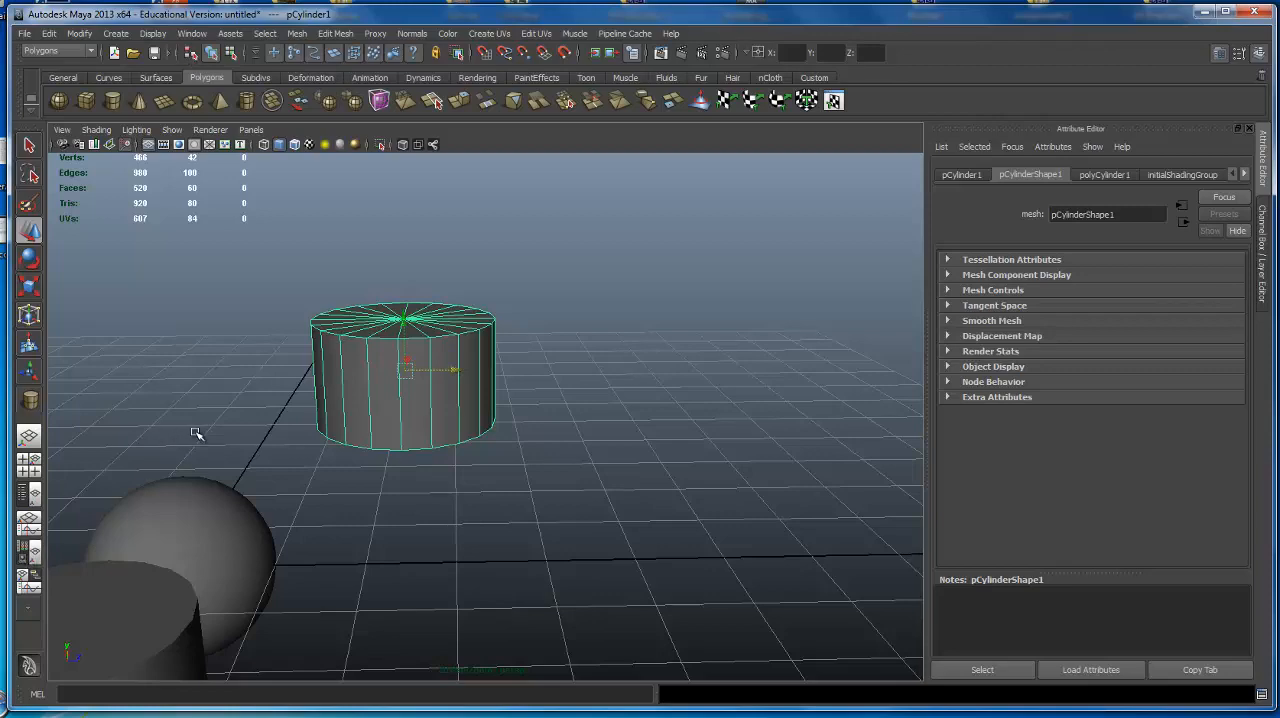
# Duplicate the shortened cylinder twice, moving each copy along Z, with the second copy at about Z 11.2.
pyautogui.keyDown('alt'); pyautogui.moveTo(197, 434); pyautogui.dragTo(595, 464); pyautogui.keyUp('alt')
pyautogui.scroll(-2, 595, 464)
pyautogui.hotkey('ctrl', 'd')
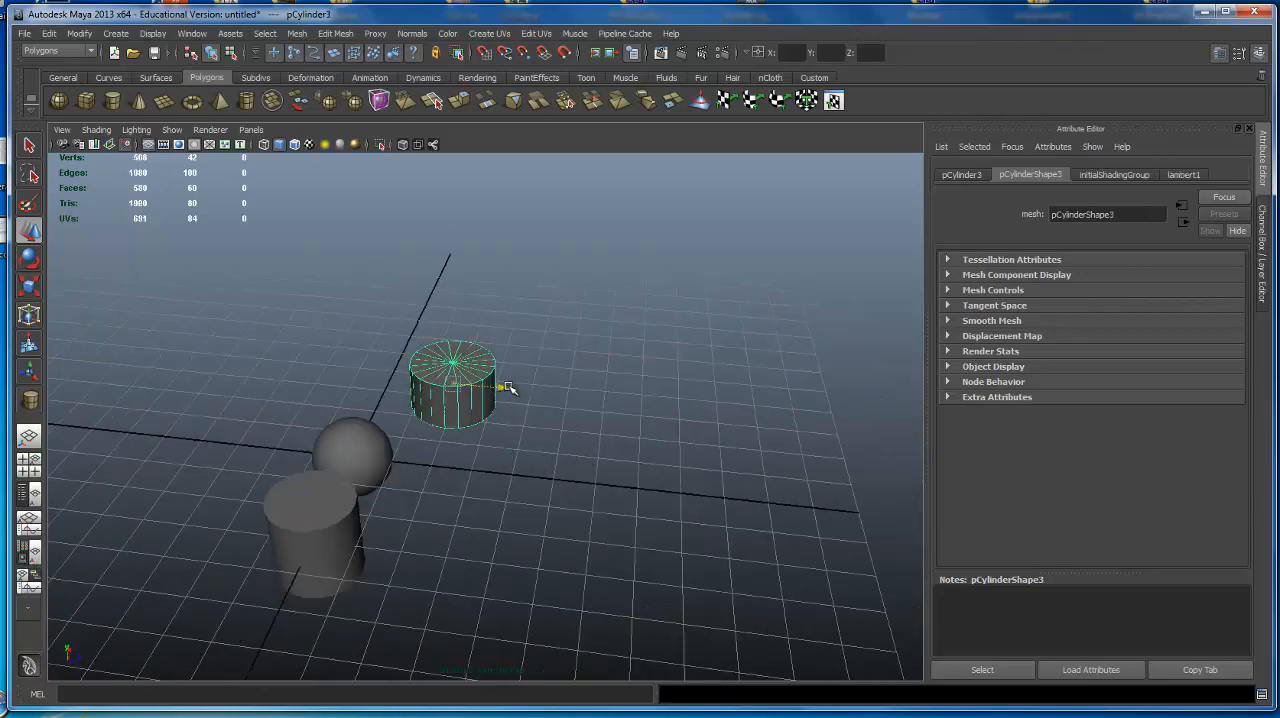
pyautogui.moveTo(509, 389); pyautogui.dragTo(763, 412)
pyautogui.keyDown('alt'); pyautogui.moveTo(603, 375); pyautogui.dragTo(497, 388, button='middle'); pyautogui.keyUp('alt')
pyautogui.hotkey('ctrl', 'd')
pyautogui.moveTo(523, 424); pyautogui.dragTo(650, 438)
# Duplicate the cylinder again and place the third copy in front of the other two, at about X -0.89 and Z 9.66.
pyautogui.hotkey('ctrl', 'd')
pyautogui.keyDown('alt'); pyautogui.moveTo(554, 457); pyautogui.dragTo(573, 438); pyautogui.keyUp('alt')
pyautogui.keyDown('alt'); pyautogui.moveTo(571, 438); pyautogui.dragTo(548, 459); pyautogui.keyUp('alt')
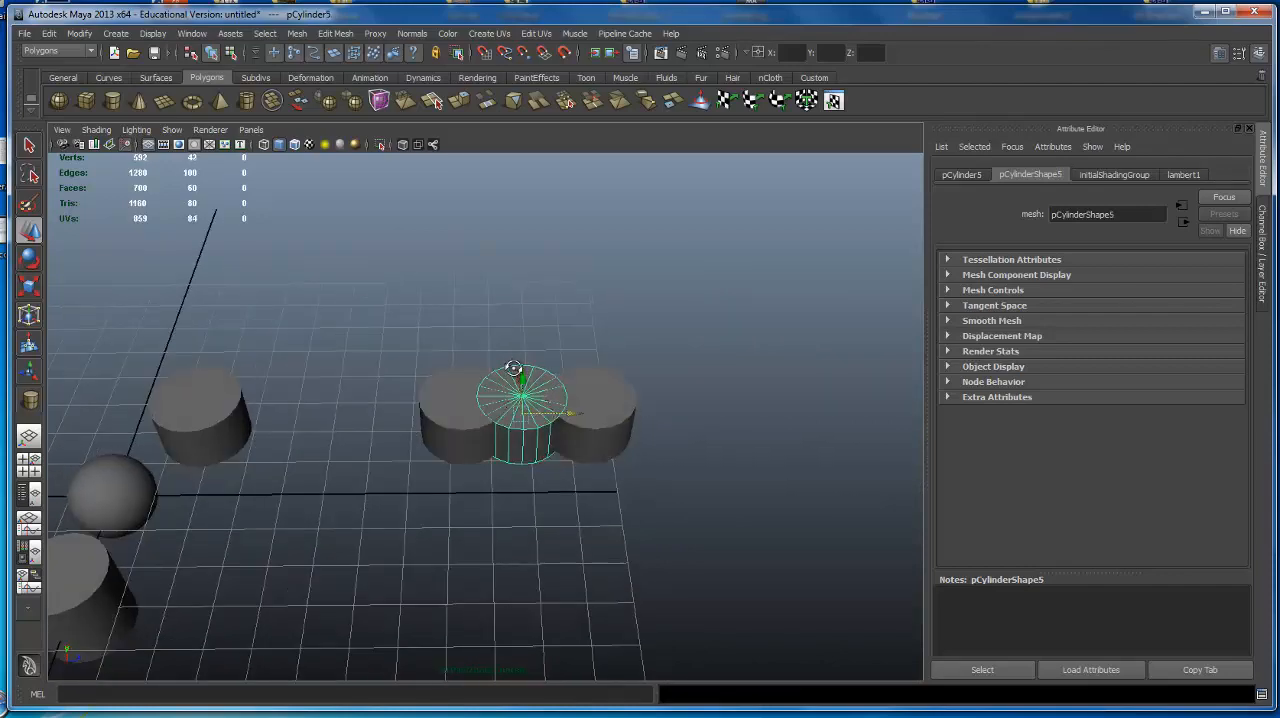
pyautogui.keyDown('alt'); pyautogui.moveTo(517, 368); pyautogui.dragTo(606, 402); pyautogui.keyUp('alt')
pyautogui.moveTo(481, 366); pyautogui.dragTo(524, 420)
# Select the three cylinder copies together, group them and center the group's pivot.
pyautogui.keyDown('alt'); pyautogui.moveTo(489, 392); pyautogui.dragTo(412, 345); pyautogui.keyUp('alt')
pyautogui.moveTo(405, 340); pyautogui.dragTo(641, 542)
pyautogui.keyDown('alt'); pyautogui.moveTo(624, 488); pyautogui.dragTo(614, 431); pyautogui.keyUp('alt')
pyautogui.hotkey('ctrl', 'g')
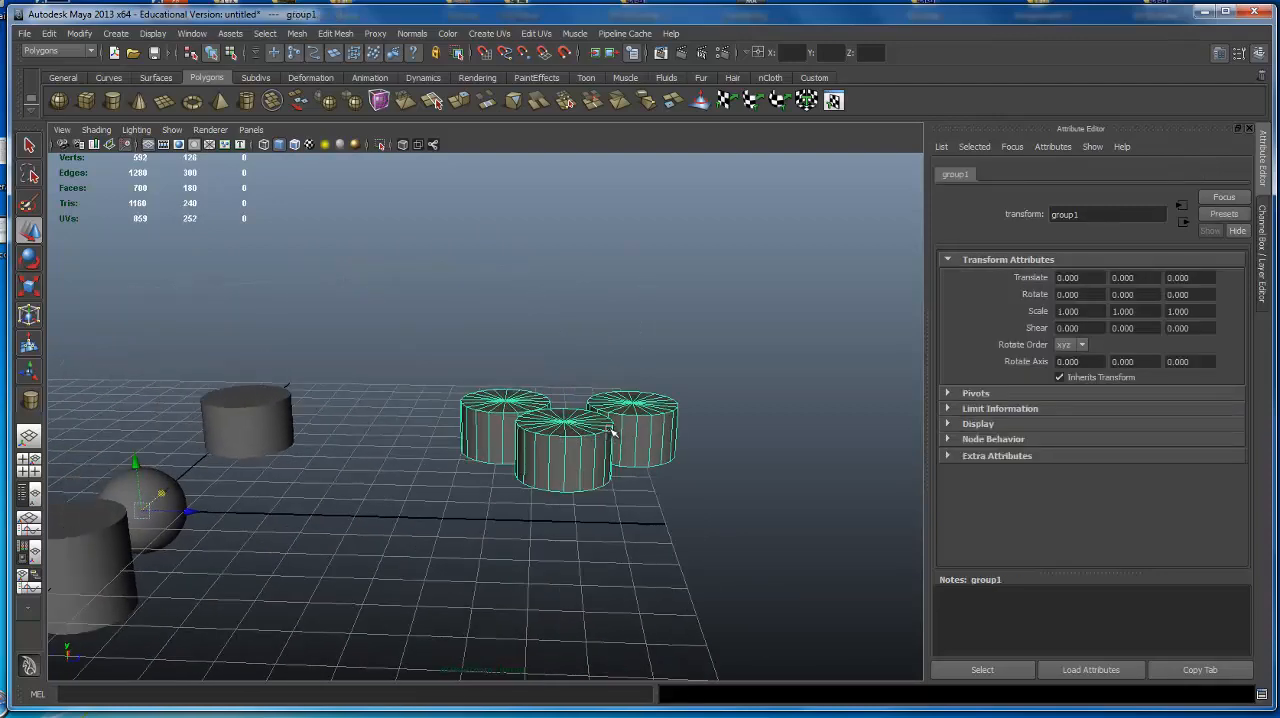
pyautogui.hotkey('alt', 'c')
# Select each of the three grouped cylinders individually to check how object selection treats group members.
pyautogui.keyDown('alt'); pyautogui.moveTo(515, 446); pyautogui.dragTo(702, 414, button='right'); pyautogui.keyUp('alt')
pyautogui.keyDown('alt'); pyautogui.moveTo(702, 414); pyautogui.dragTo(621, 429, button='middle'); pyautogui.keyUp('alt')
pyautogui.keyDown('alt'); pyautogui.moveTo(621, 429); pyautogui.dragTo(531, 480); pyautogui.keyUp('alt')
pyautogui.click(450, 425)
pyautogui.click(585, 444)
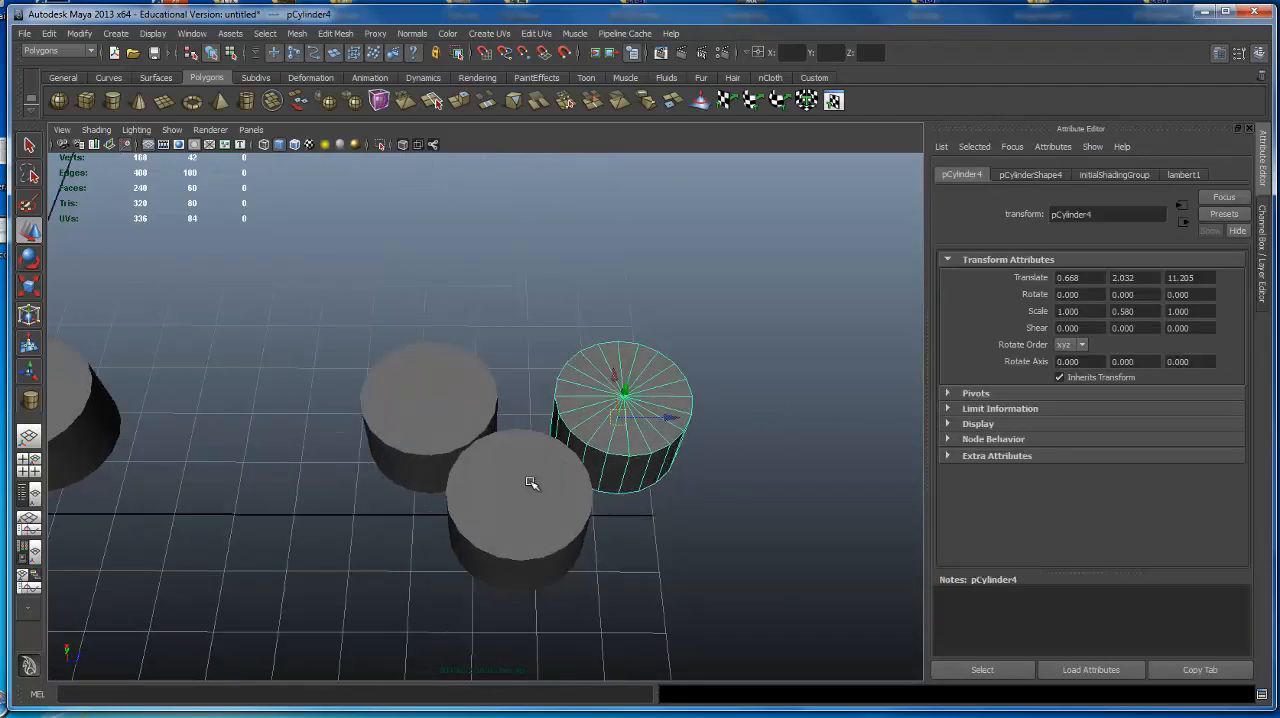
pyautogui.click(531, 480)
# Switch to hierarchy selection mode and select the whole group of three cylinders.
pyautogui.click(191, 53)
pyautogui.click(637, 400)
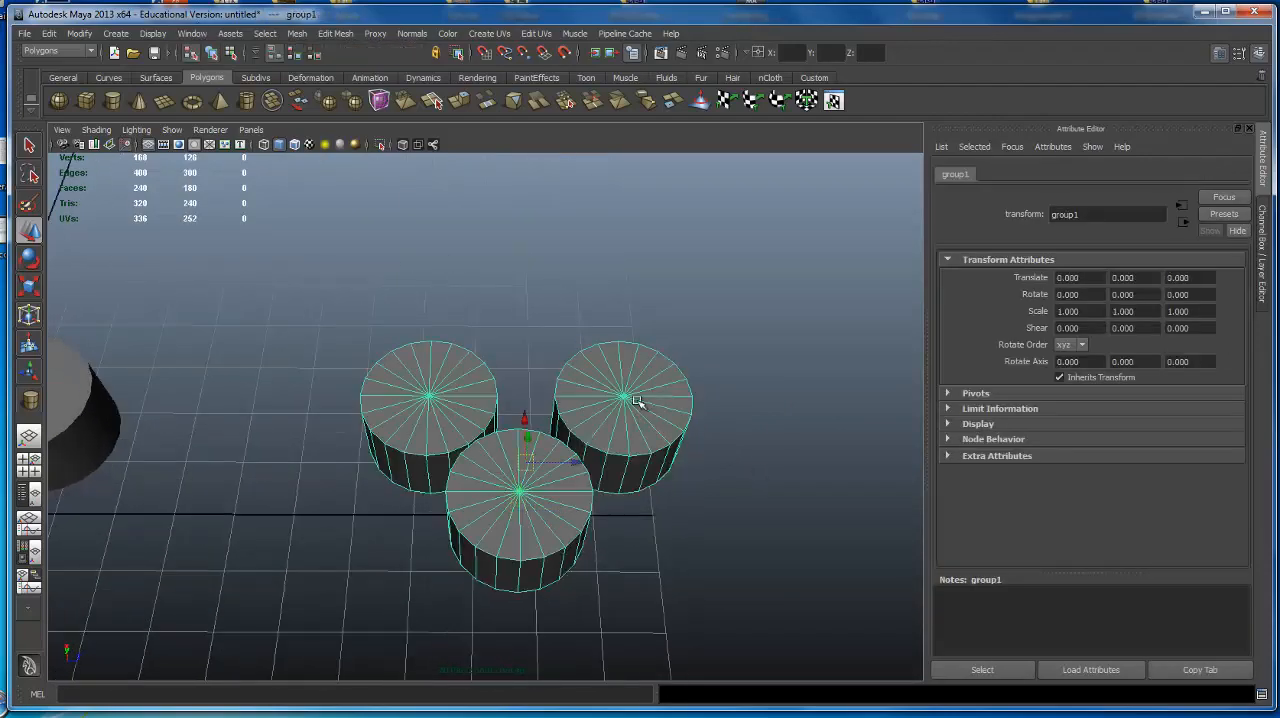
pyautogui.keyDown('alt'); pyautogui.moveTo(637, 400); pyautogui.dragTo(686, 377); pyautogui.keyUp('alt')
pyautogui.moveTo(547, 389)
pyautogui.keyDown('alt'); pyautogui.mouseDown()
pyautogui.moveTo(691, 297)
pyautogui.moveTo(531, 380)
pyautogui.mouseUp(); pyautogui.keyUp('alt')
pyautogui.scroll(4, 540, 376)
pyautogui.scroll(4, 514, 363)
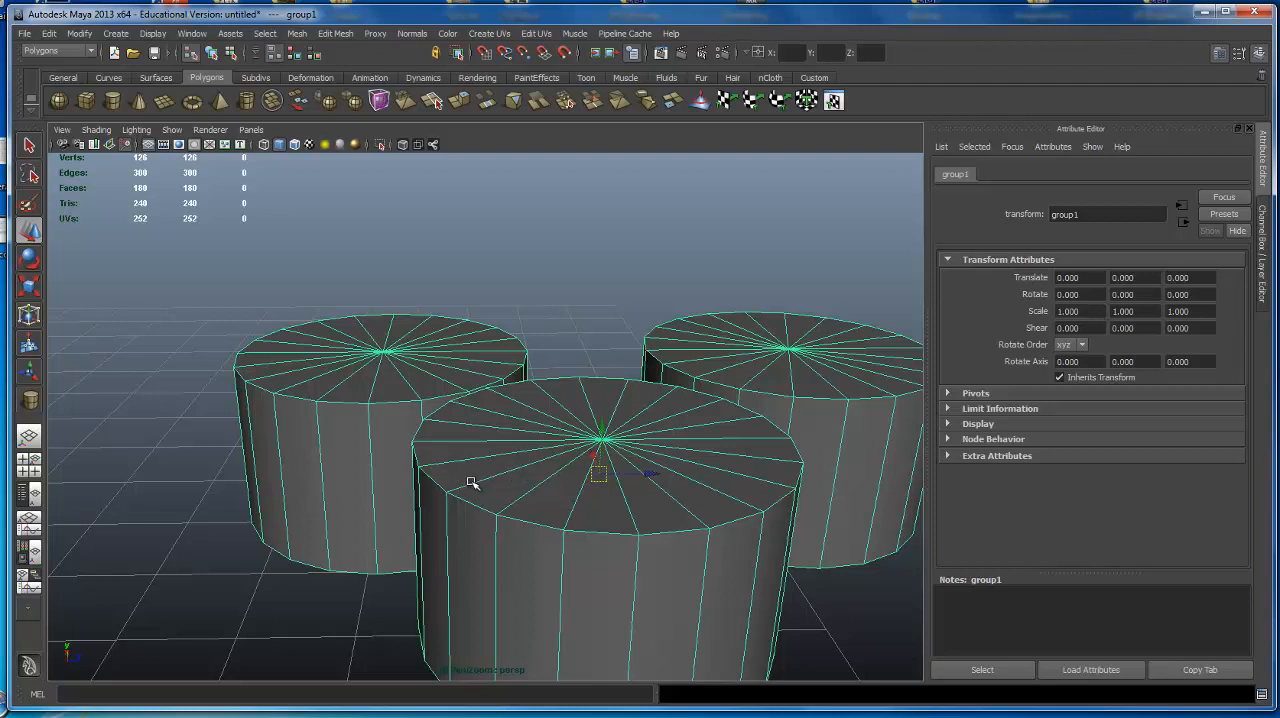
# Return to object selection mode and select the grouped cylinders one at a time, finishing on the front one.
pyautogui.click(213, 53)
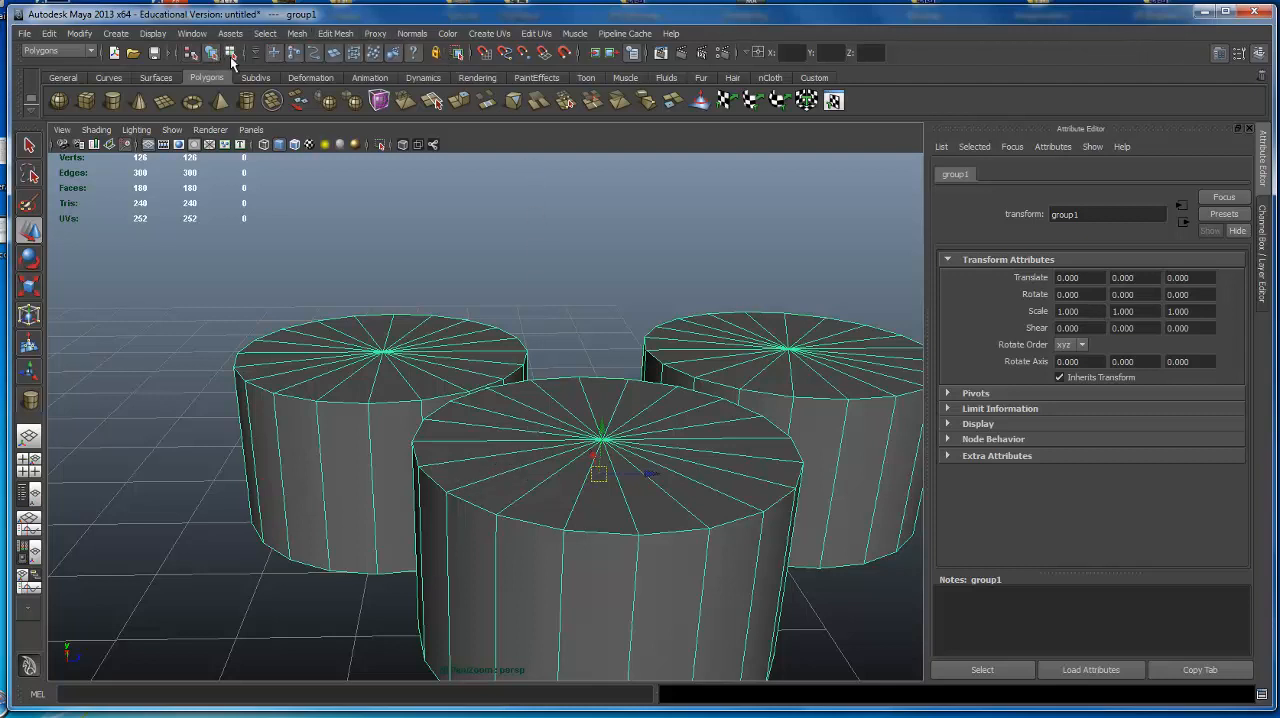
pyautogui.click(341, 401)
pyautogui.click(651, 398)
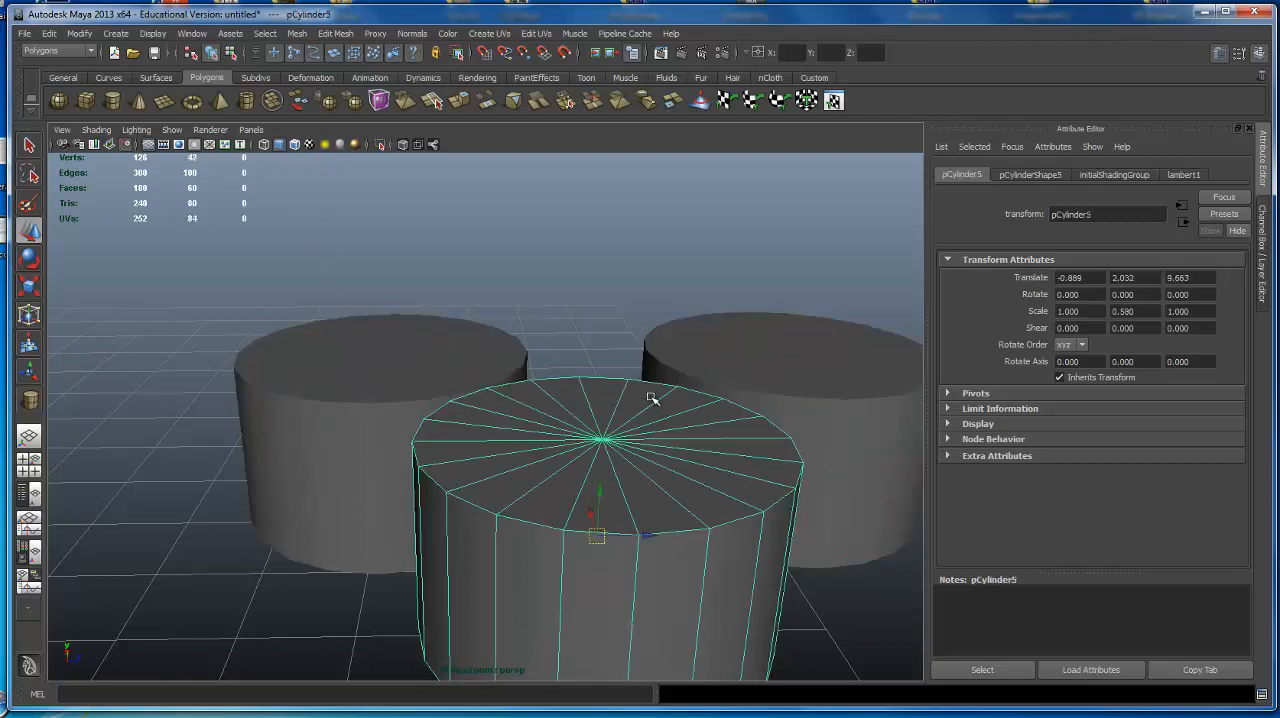
pyautogui.click(770, 357)
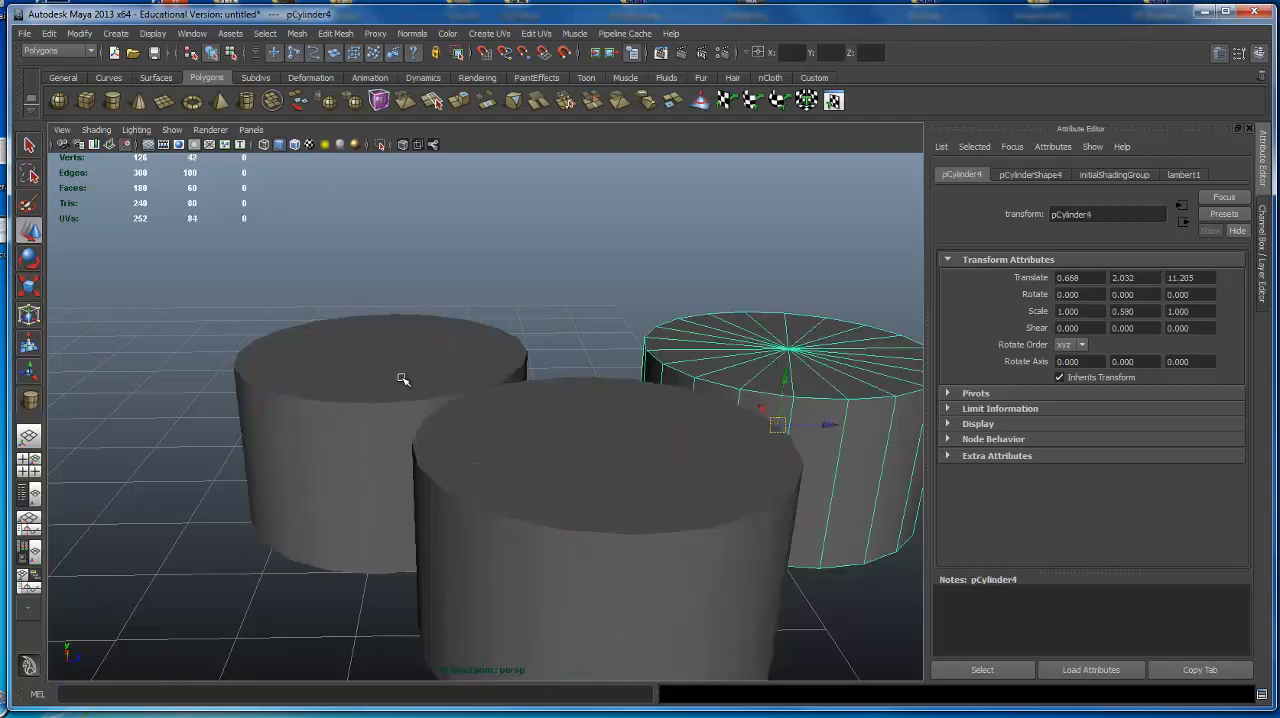
pyautogui.click(403, 379)
pyautogui.click(690, 427)
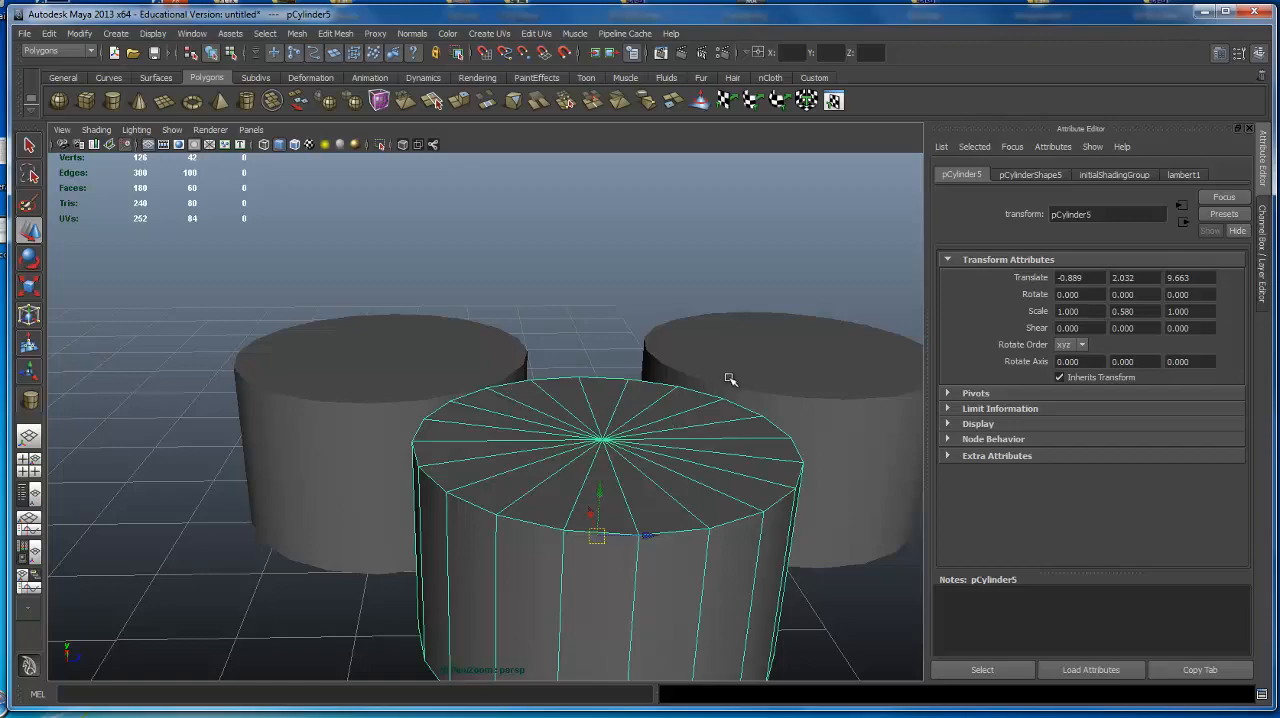
# Select the ungrouped shortened cylinder near the sphere and frame it closely.
pyautogui.keyDown('alt'); pyautogui.moveTo(732, 358); pyautogui.dragTo(320, 326, button='right'); pyautogui.keyUp('alt')
pyautogui.keyDown('alt'); pyautogui.moveTo(320, 326); pyautogui.dragTo(597, 243, button='middle'); pyautogui.keyUp('alt')
pyautogui.keyDown('alt'); pyautogui.moveTo(594, 285); pyautogui.dragTo(552, 263); pyautogui.keyUp('alt')
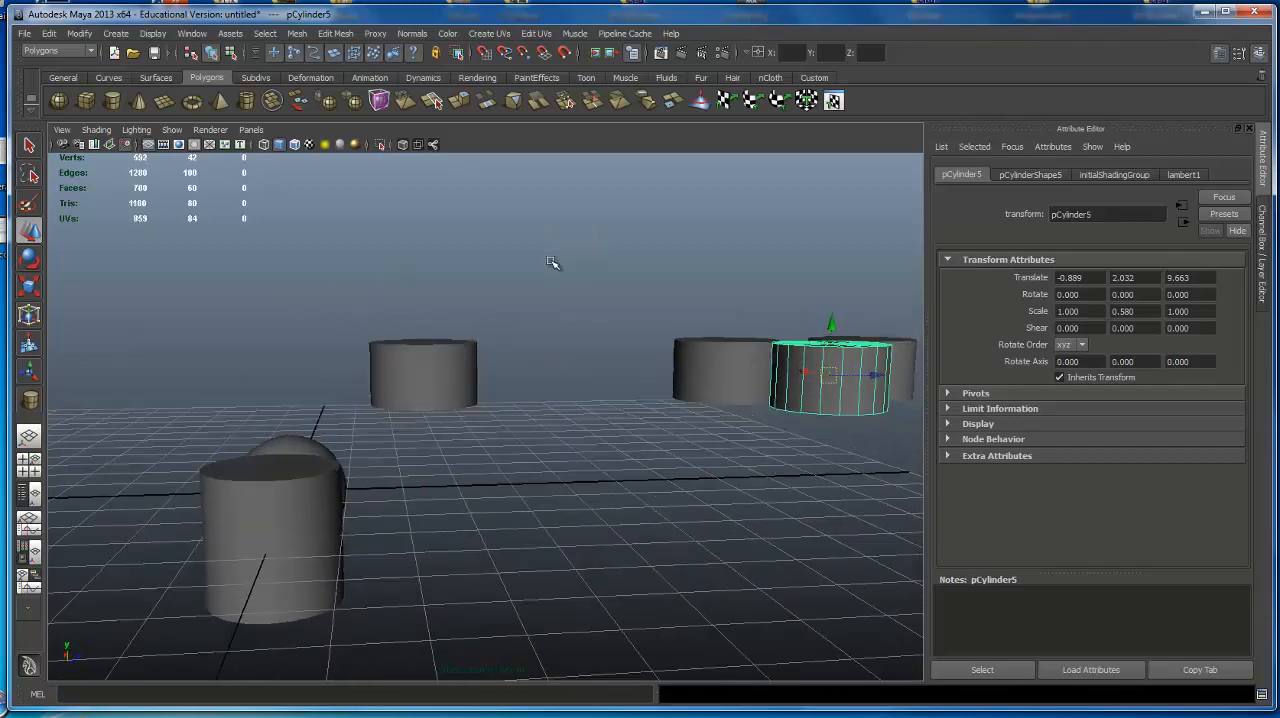
pyautogui.keyDown('alt'); pyautogui.moveTo(552, 263); pyautogui.dragTo(365, 371, button='right'); pyautogui.keyUp('alt')
pyautogui.click(343, 302)
pyautogui.keyDown('alt'); pyautogui.moveTo(345, 300); pyautogui.dragTo(479, 298, button='middle'); pyautogui.keyUp('alt')
pyautogui.click(478, 287)
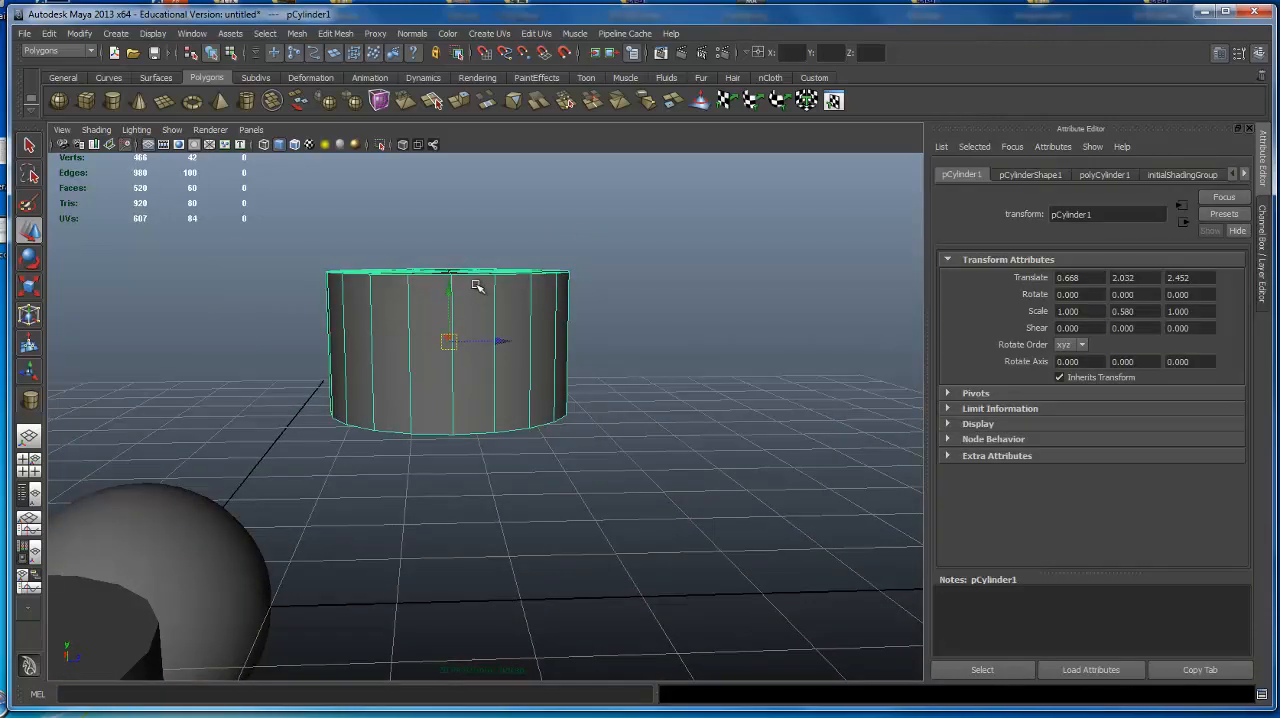
# Switch the ungrouped shortened cylinder to component selection mode for editing its vertices.
pyautogui.keyDown('alt'); pyautogui.moveTo(477, 283); pyautogui.dragTo(415, 295); pyautogui.keyUp('alt')
pyautogui.keyDown('alt'); pyautogui.moveTo(415, 295); pyautogui.dragTo(500, 350, button='right'); pyautogui.keyUp('alt')
pyautogui.keyDown('alt'); pyautogui.moveTo(500, 350); pyautogui.dragTo(488, 398); pyautogui.keyUp('alt')
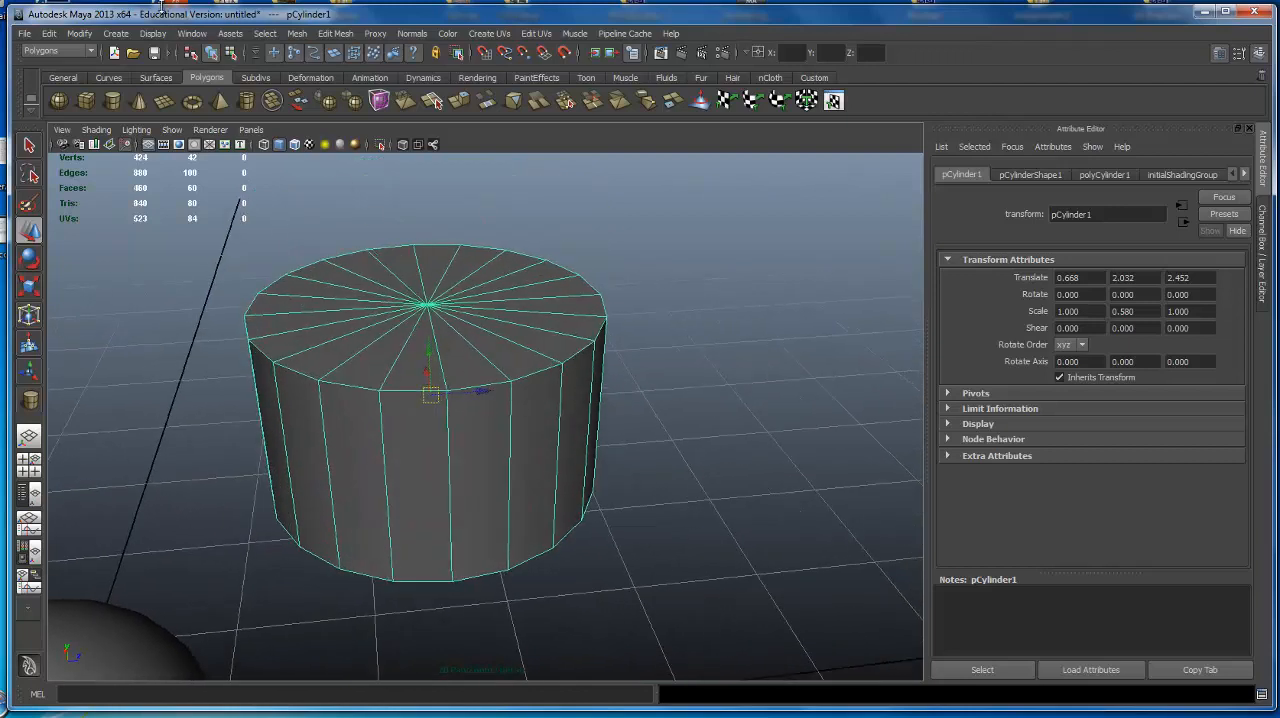
pyautogui.click(210, 53)
pyautogui.click(231, 53)
# Select one vertex on the cylinder's top rim, try moving it along Y, and undo the move.
pyautogui.keyDown('alt'); pyautogui.moveTo(496, 373); pyautogui.dragTo(541, 318); pyautogui.keyUp('alt')
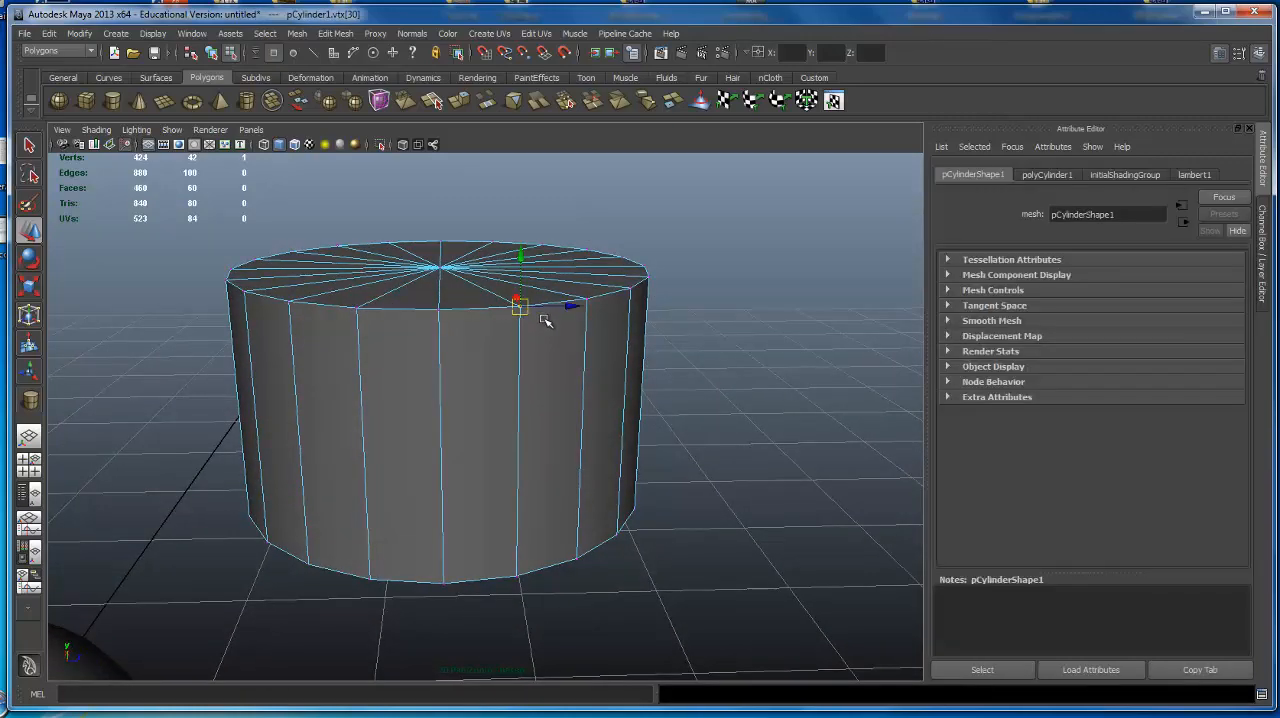
pyautogui.moveTo(527, 255); pyautogui.dragTo(278, 298)
pyautogui.hotkey('ctrl', 'z')
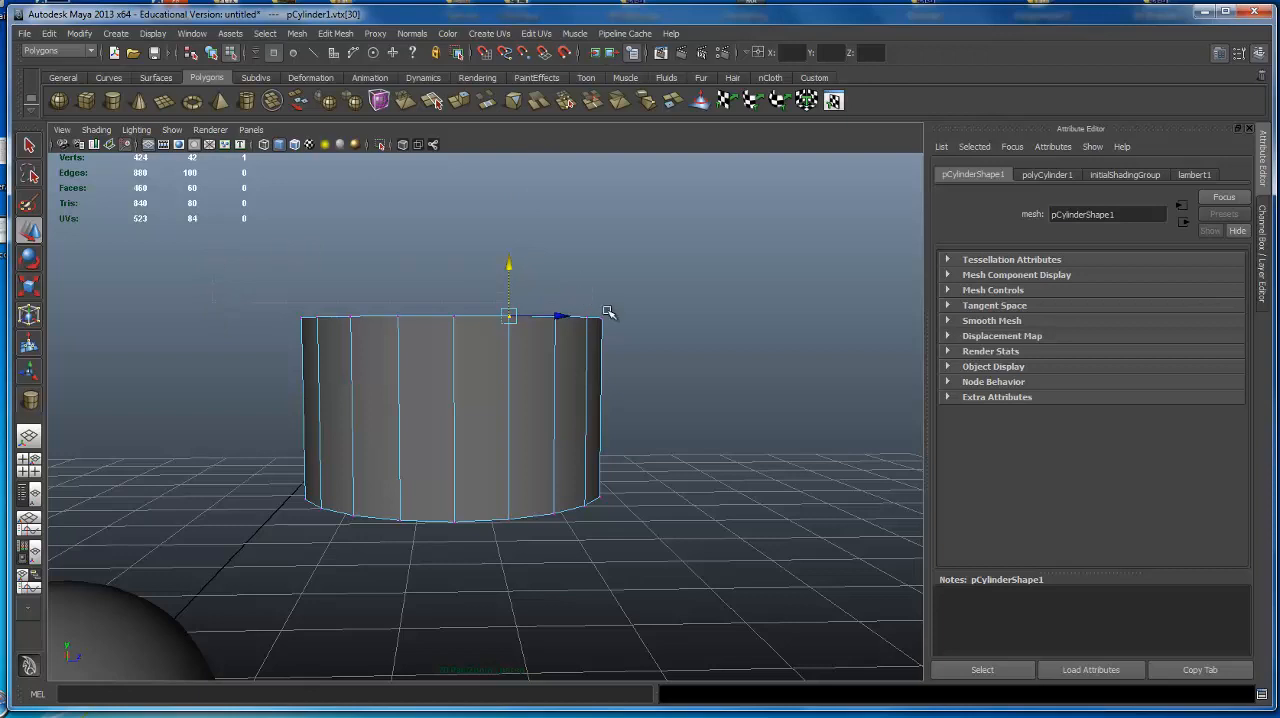
# Select all vertices of the cylinder's top face, try scaling them uniformly toward the center, and undo it.
pyautogui.moveTo(604, 308); pyautogui.dragTo(727, 354)
pyautogui.keyDown('alt'); pyautogui.moveTo(534, 300); pyautogui.dragTo(557, 360); pyautogui.keyUp('alt')
pyautogui.press('e')
pyautogui.press('r')
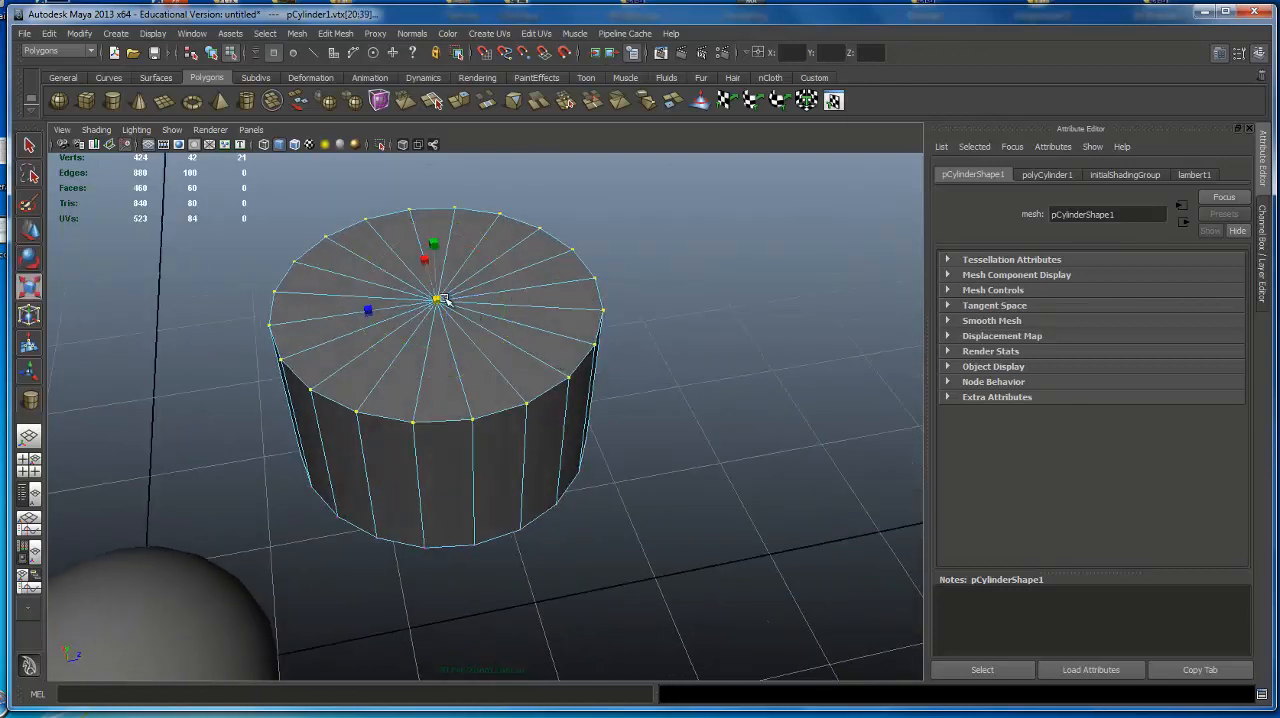
pyautogui.moveTo(437, 300); pyautogui.dragTo(247, 335)
pyautogui.keyDown('alt'); pyautogui.moveTo(357, 394); pyautogui.dragTo(437, 426); pyautogui.keyUp('alt')
pyautogui.hotkey('ctrl', 'z')
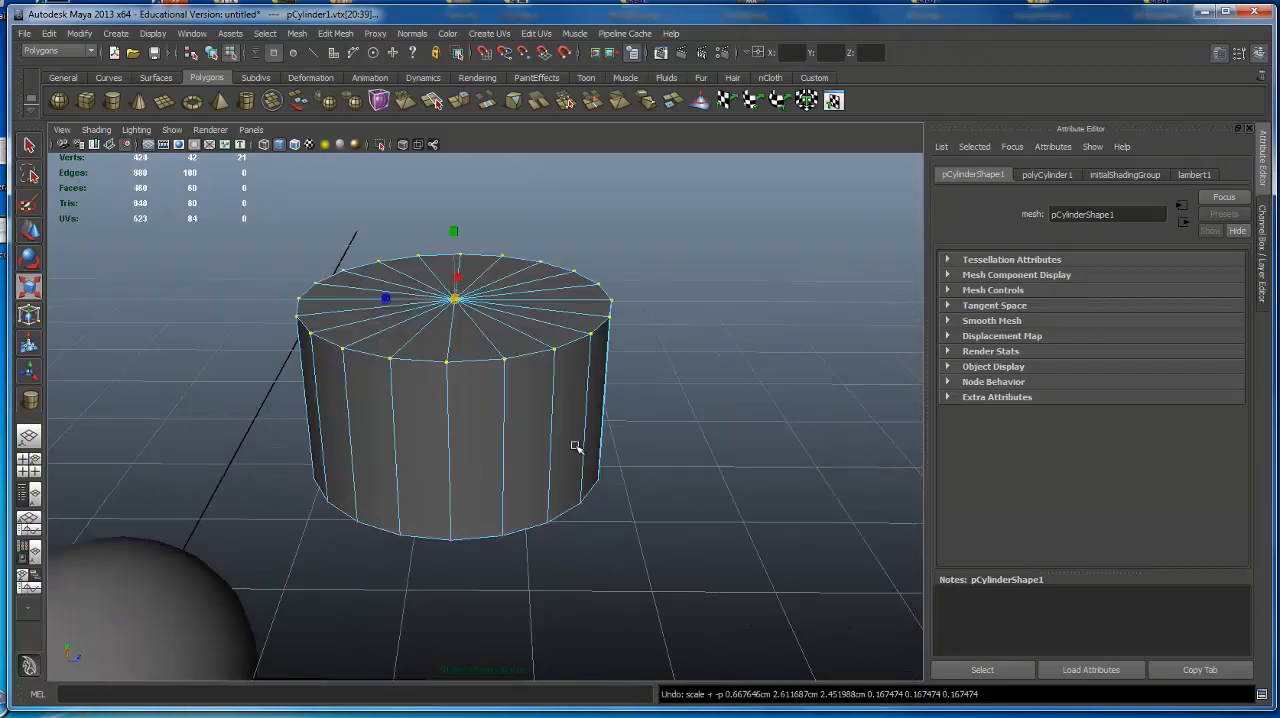
# Replace the top-face vertex selection with a single vertex on the cylinder's top rim.
pyautogui.keyDown('alt'); pyautogui.moveTo(577, 443); pyautogui.dragTo(434, 404); pyautogui.keyUp('alt')
pyautogui.click(456, 367)
pyautogui.keyDown('shift'); pyautogui.click(388, 432); pyautogui.keyUp('shift')
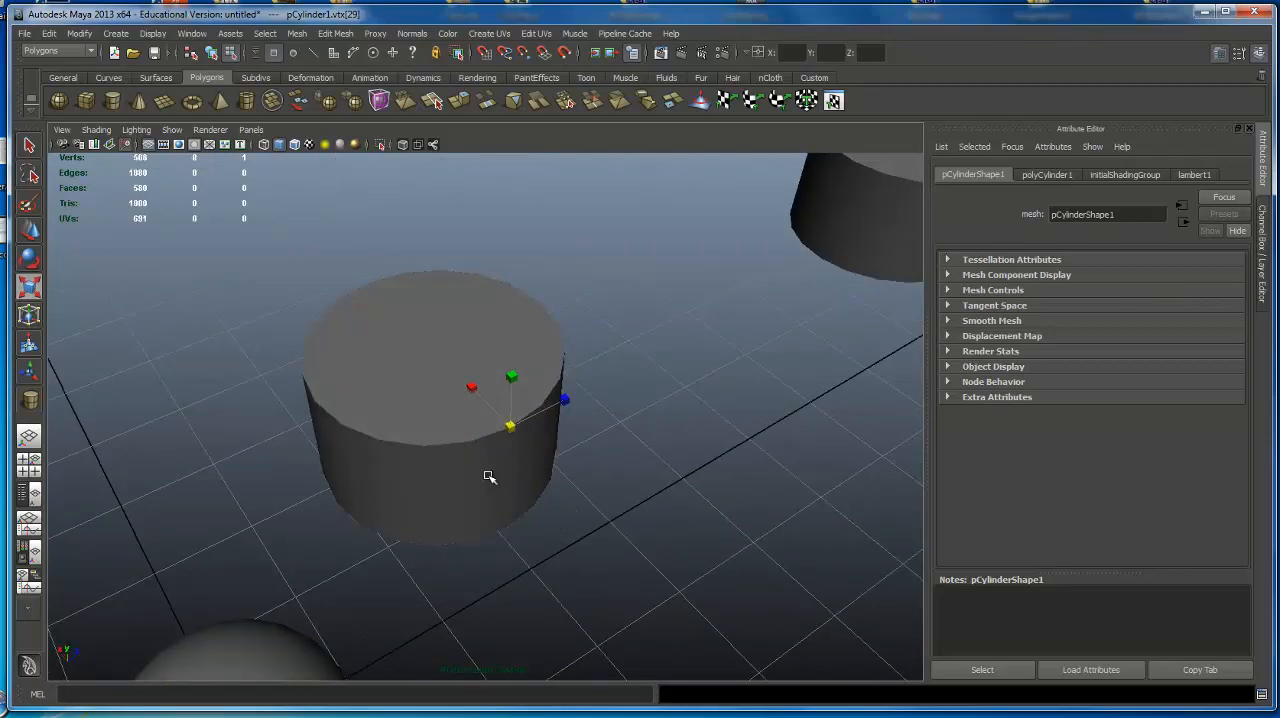
# Extend the selection from the single vertex to every other vertex along part of the cylinder's top rim.
pyautogui.hotkey('ctrl', 'z')
pyautogui.hotkey('ctrl', 'z')
pyautogui.keyDown('alt'); pyautogui.moveTo(463, 453); pyautogui.dragTo(543, 411); pyautogui.keyUp('alt')
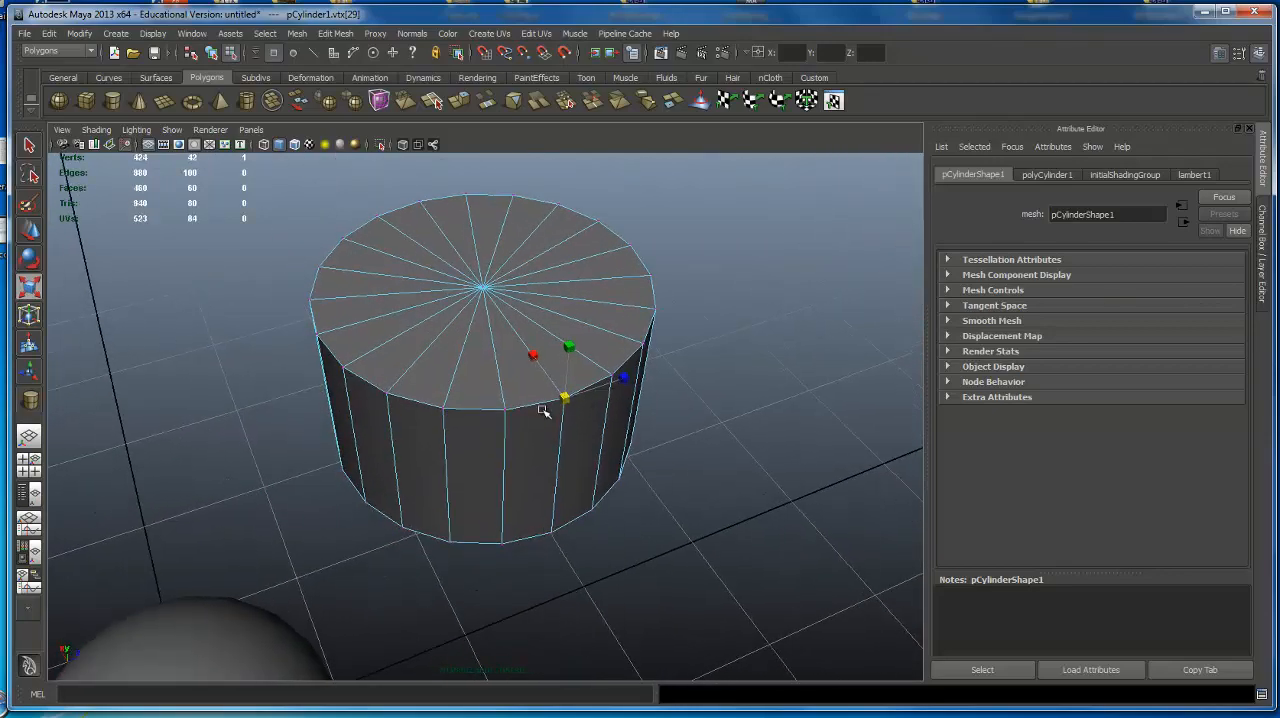
pyautogui.keyDown('shift'); pyautogui.click(452, 416); pyautogui.keyUp('shift')
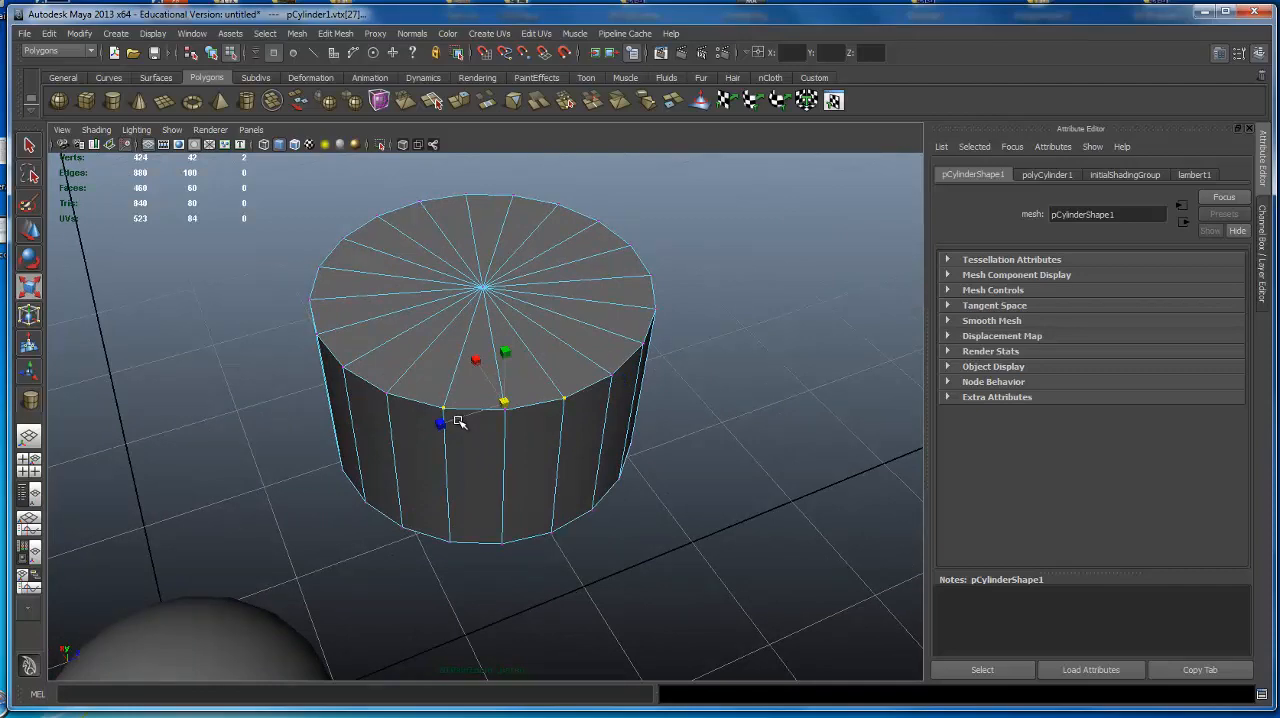
pyautogui.keyDown('alt'); pyautogui.moveTo(514, 376); pyautogui.dragTo(531, 363); pyautogui.keyUp('alt')
pyautogui.keyDown('alt'); pyautogui.moveTo(531, 363); pyautogui.dragTo(604, 357, button='right'); pyautogui.keyUp('alt')
pyautogui.keyDown('alt'); pyautogui.moveTo(604, 357); pyautogui.dragTo(621, 381); pyautogui.keyUp('alt')
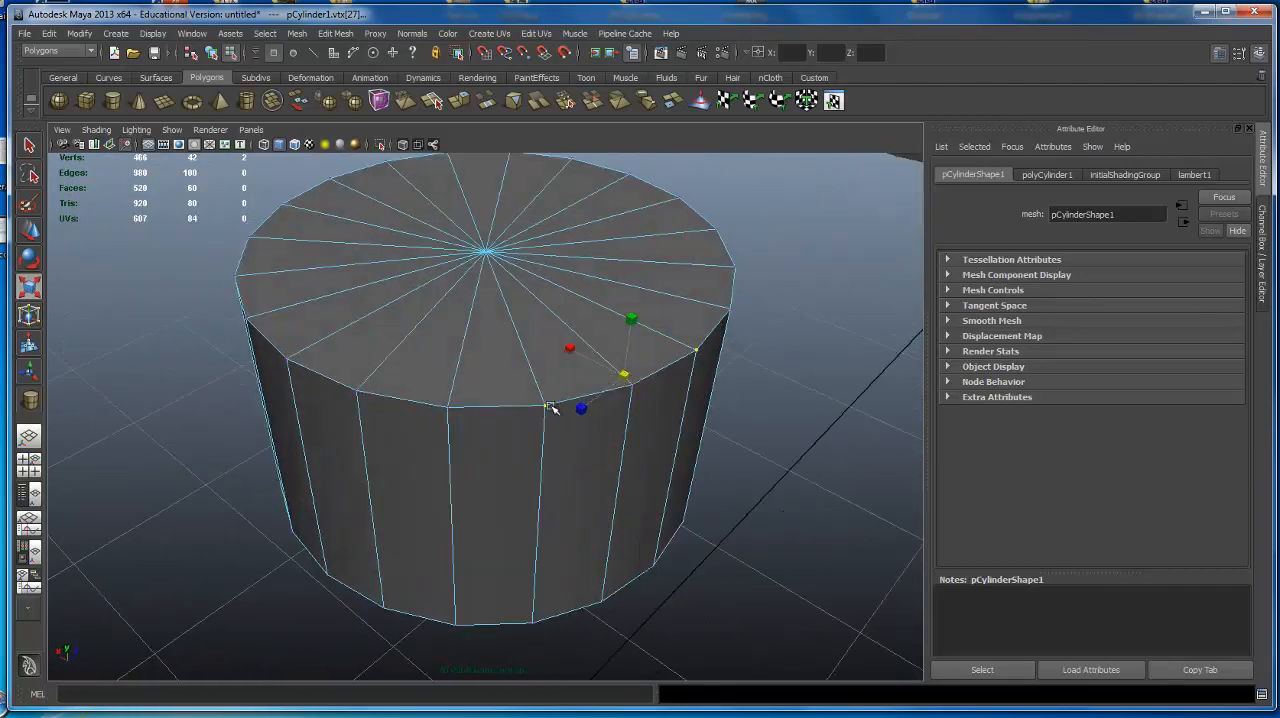
pyautogui.keyDown('shift'); pyautogui.click(357, 391); pyautogui.keyUp('shift')
pyautogui.keyDown('alt'); pyautogui.moveTo(360, 340); pyautogui.dragTo(430, 338); pyautogui.keyUp('alt')
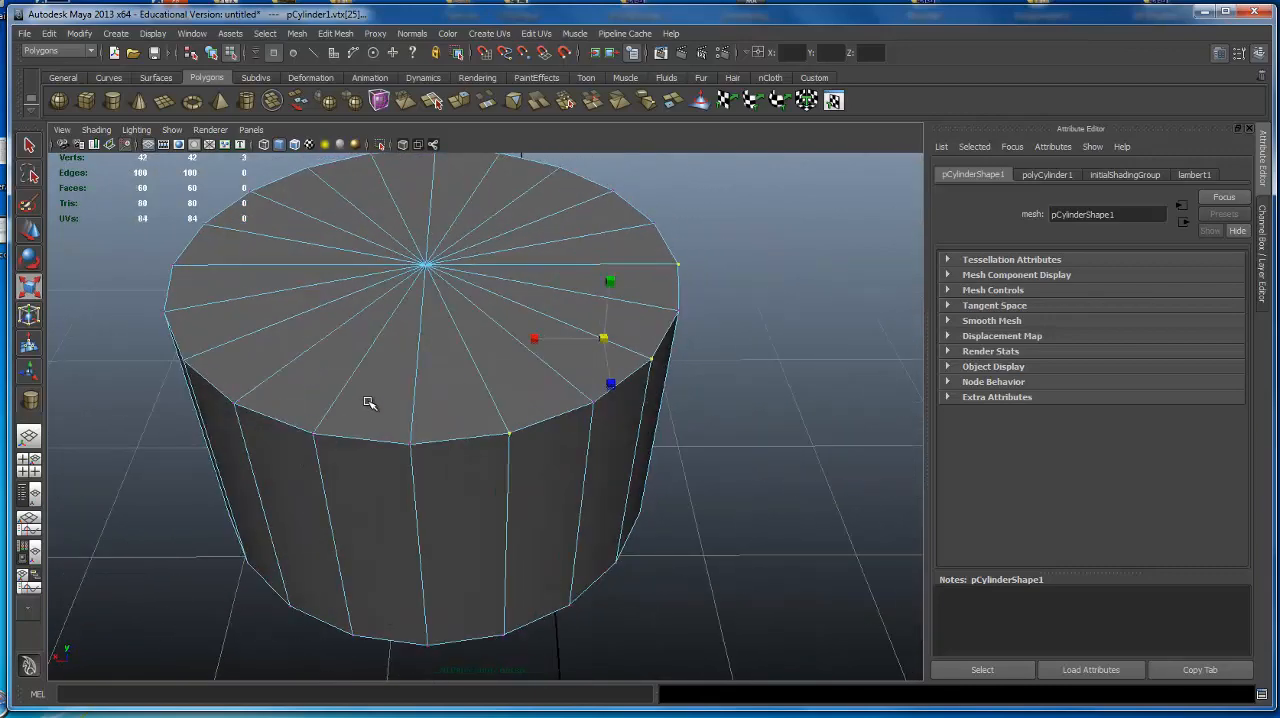
pyautogui.keyDown('shift'); pyautogui.click(313, 433); pyautogui.keyUp('shift')
pyautogui.keyDown('alt'); pyautogui.moveTo(322, 373); pyautogui.dragTo(350, 398); pyautogui.keyUp('alt')
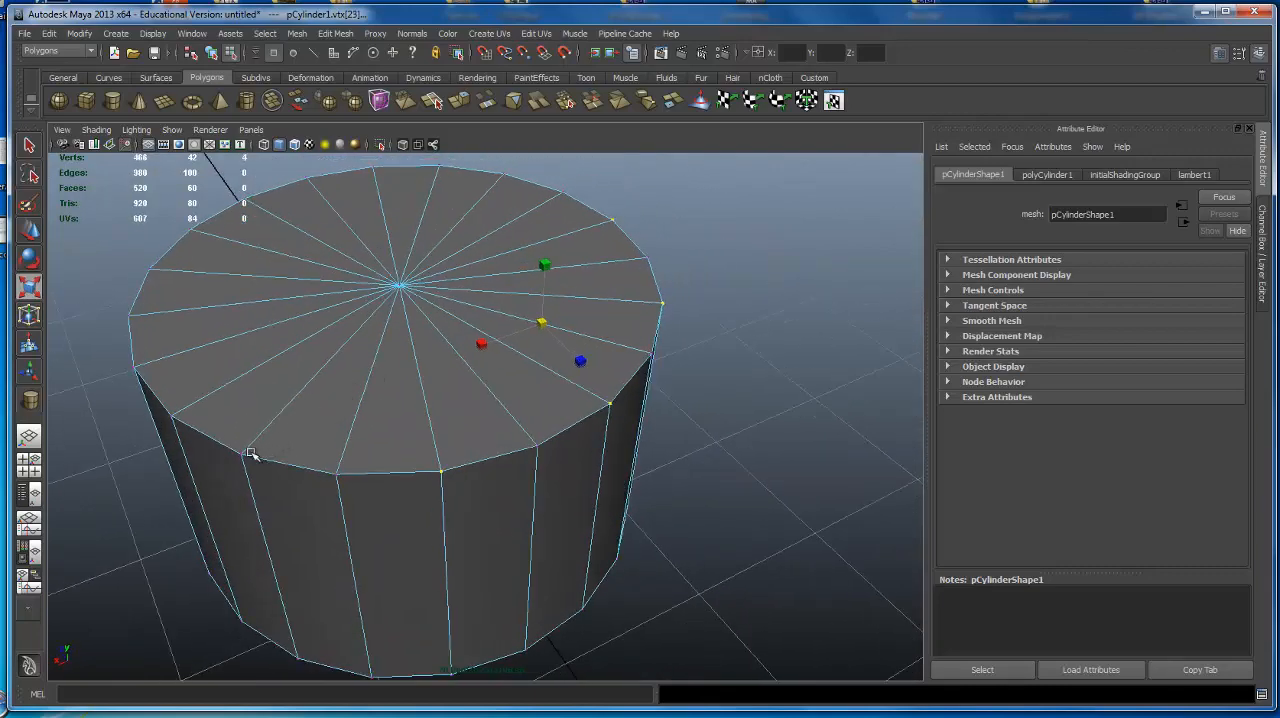
pyautogui.keyDown('shift'); pyautogui.click(240, 456); pyautogui.keyUp('shift')
pyautogui.keyDown('alt'); pyautogui.moveTo(257, 375); pyautogui.dragTo(329, 355); pyautogui.keyUp('alt')
pyautogui.keyDown('shift'); pyautogui.click(191, 425); pyautogui.keyUp('shift')
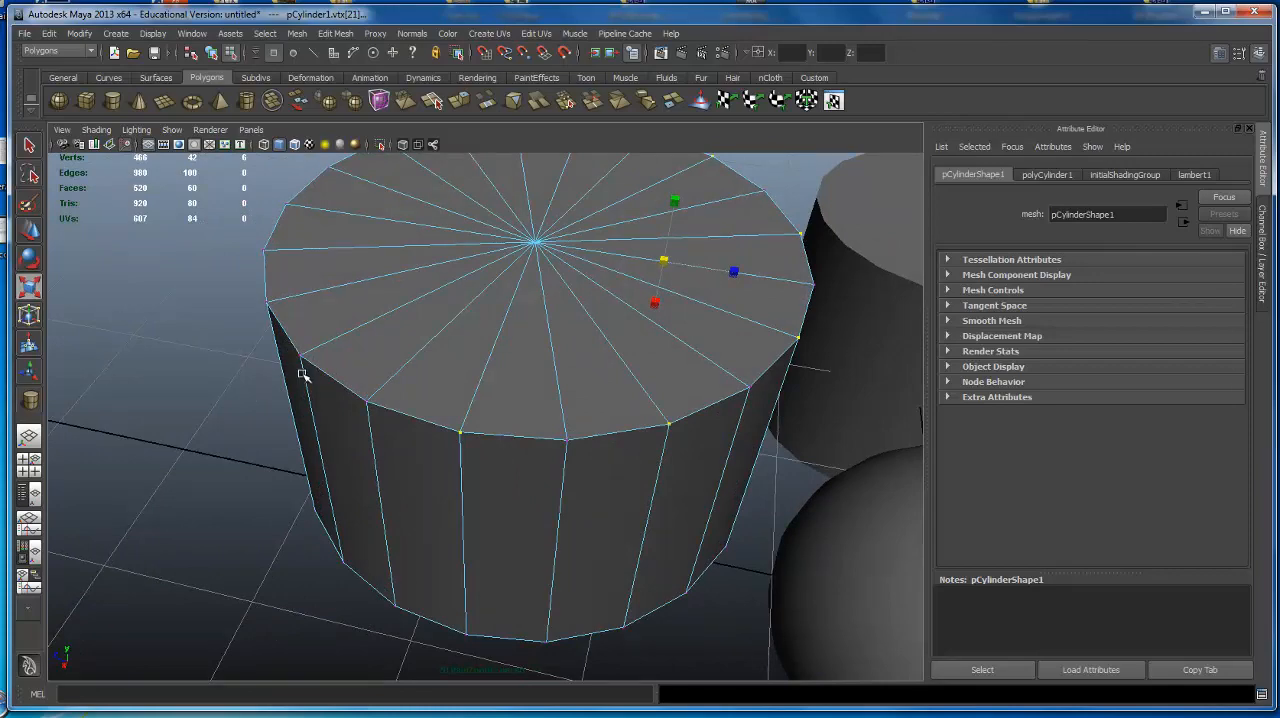
pyautogui.keyDown('shift'); pyautogui.moveTo(242, 275); pyautogui.dragTo(392, 565); pyautogui.keyUp('shift')
pyautogui.keyDown('alt'); pyautogui.moveTo(378, 519); pyautogui.dragTo(263, 530); pyautogui.keyUp('alt')
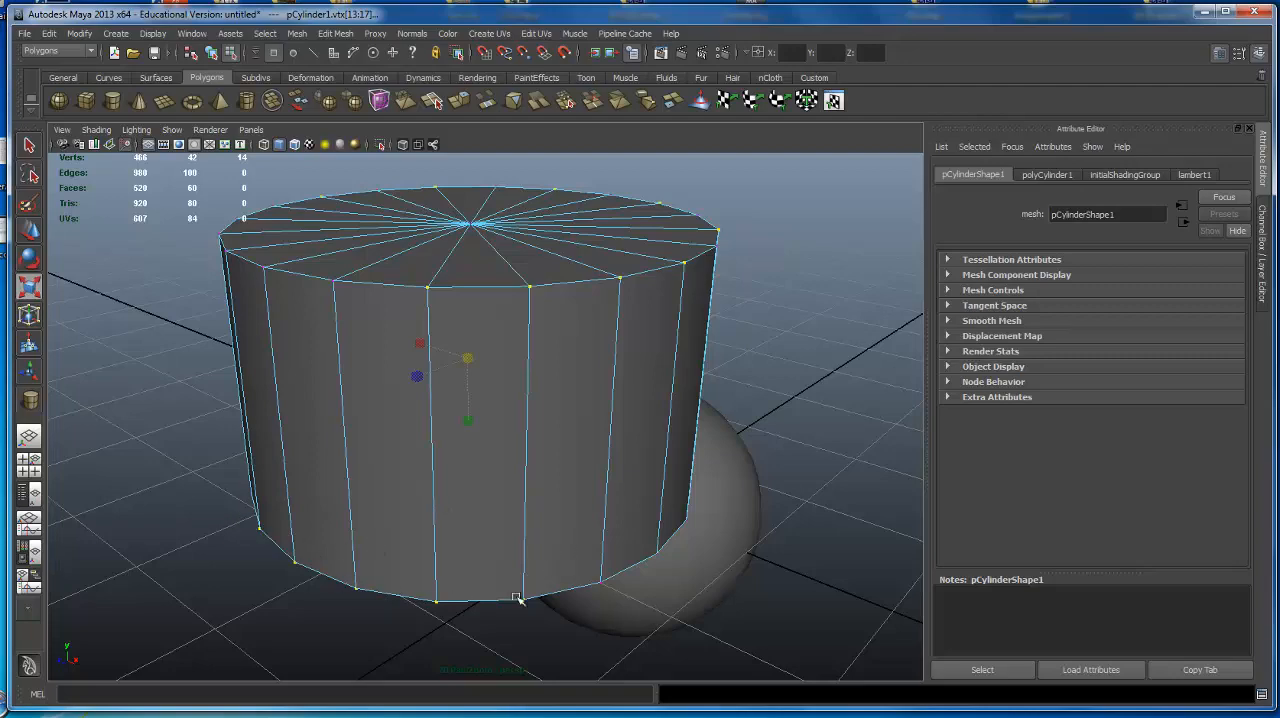
pyautogui.keyDown('alt'); pyautogui.moveTo(527, 481); pyautogui.dragTo(424, 511); pyautogui.keyUp('alt')
pyautogui.hotkey('ctrl', 'z')
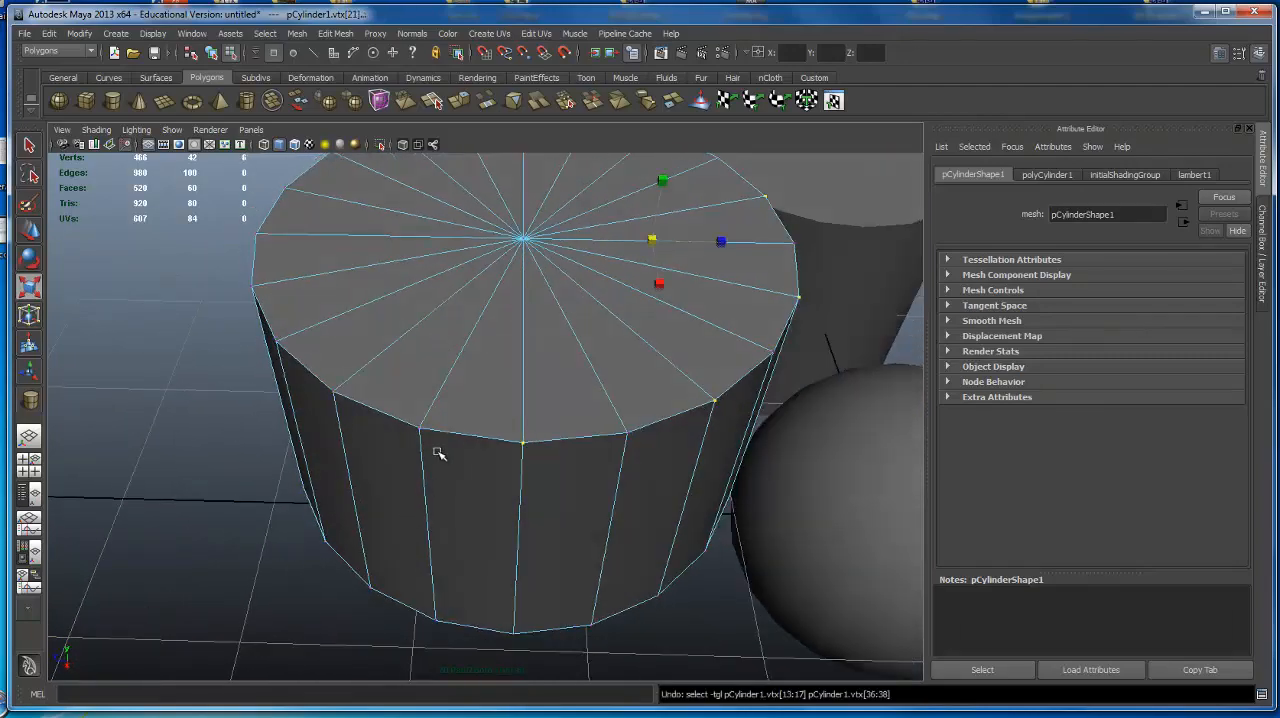
# Add the remaining alternate top-rim vertices to the selection and scale all ten slightly toward the center.
pyautogui.keyDown('alt'); pyautogui.moveTo(438, 453); pyautogui.dragTo(346, 449); pyautogui.keyUp('alt')
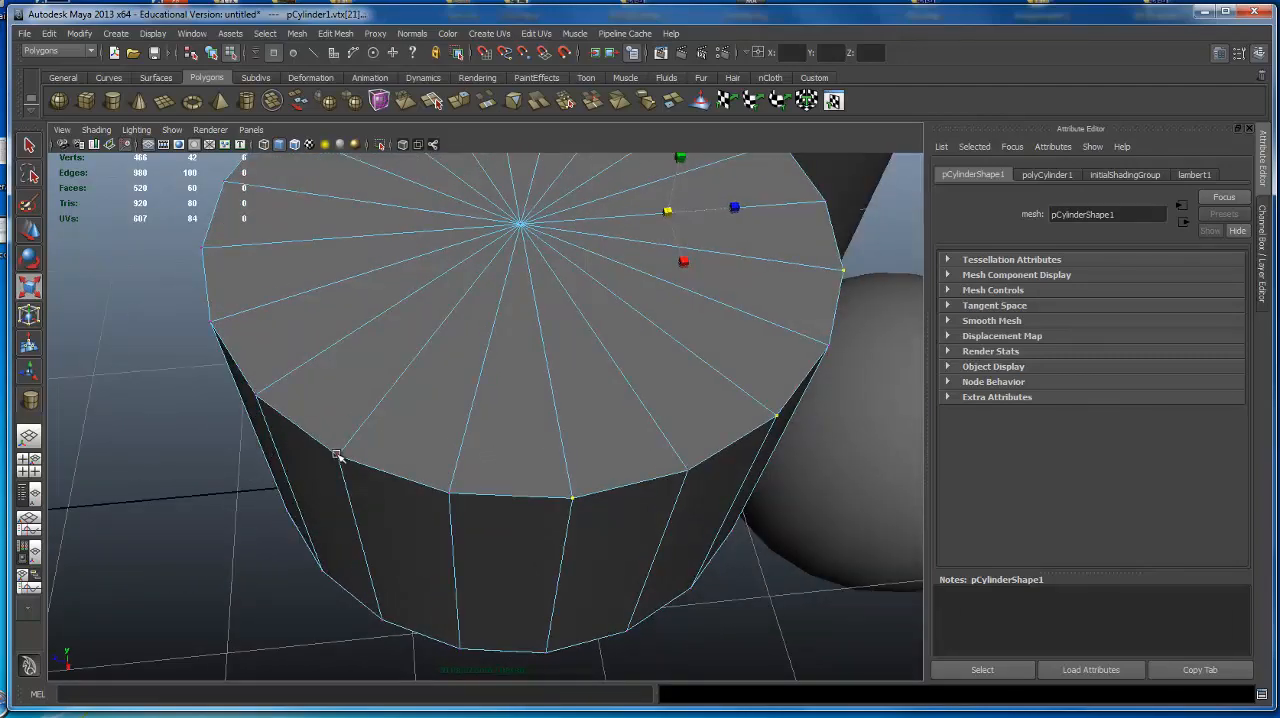
pyautogui.keyDown('shift'); pyautogui.click(337, 456); pyautogui.keyUp('shift')
pyautogui.keyDown('alt'); pyautogui.moveTo(340, 334); pyautogui.dragTo(362, 413); pyautogui.keyUp('alt')
pyautogui.keyDown('shift'); pyautogui.click(258, 462); pyautogui.keyUp('shift')
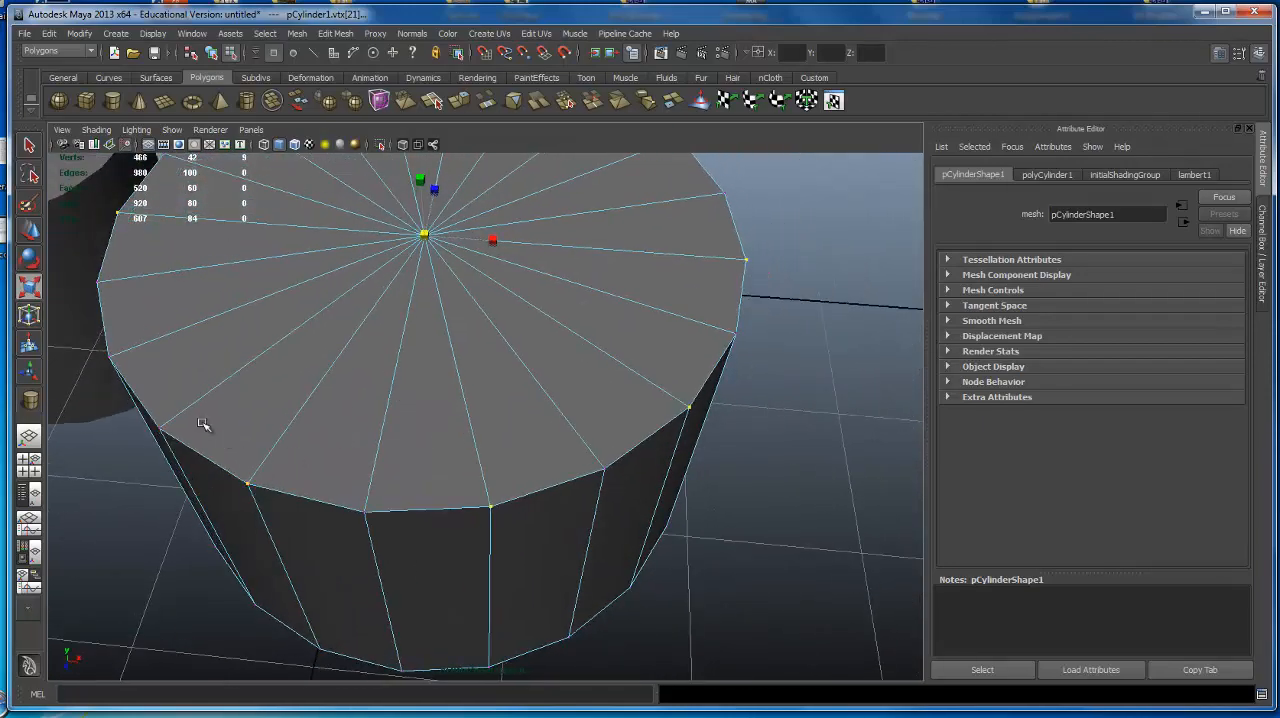
pyautogui.keyDown('alt'); pyautogui.moveTo(202, 424); pyautogui.dragTo(371, 371); pyautogui.keyUp('alt')
pyautogui.keyDown('shift'); pyautogui.click(257, 441); pyautogui.keyUp('shift')
pyautogui.hotkey('ctrl', 'z')
pyautogui.keyDown('shift'); pyautogui.click(292, 459); pyautogui.keyUp('shift')
pyautogui.scroll(-4, 343, 394)
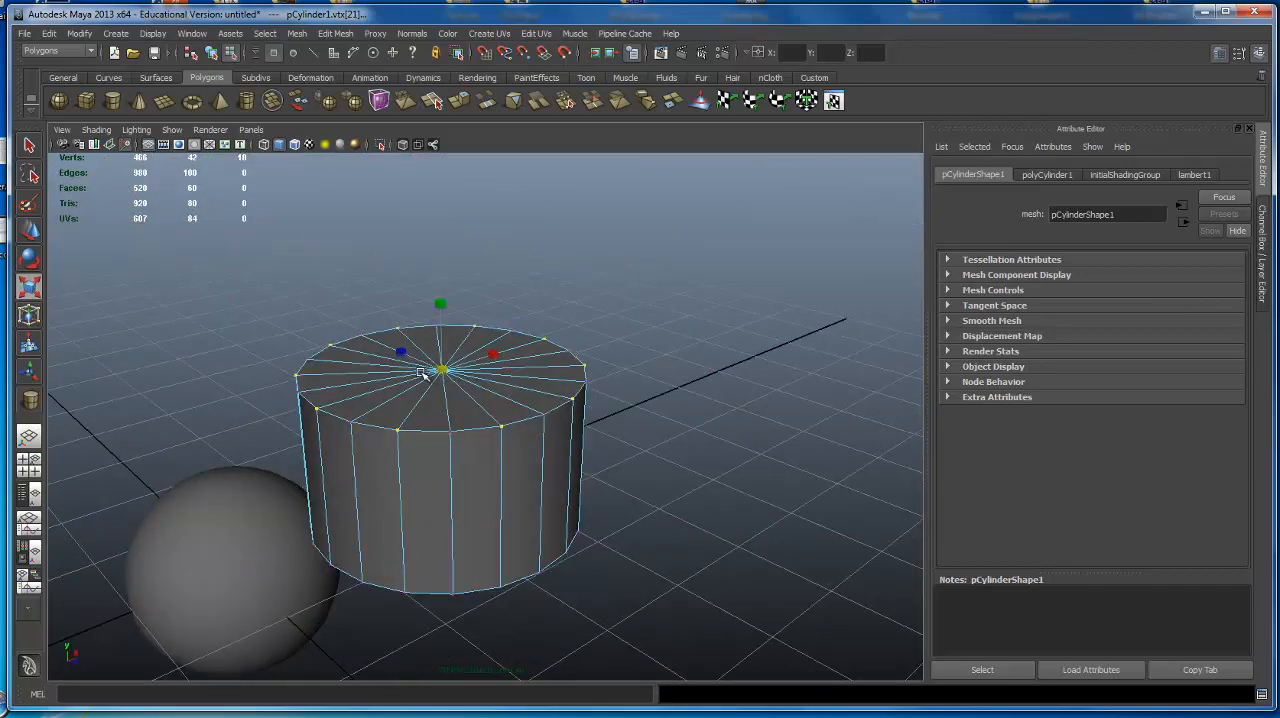
pyautogui.moveTo(446, 370); pyautogui.dragTo(556, 426)
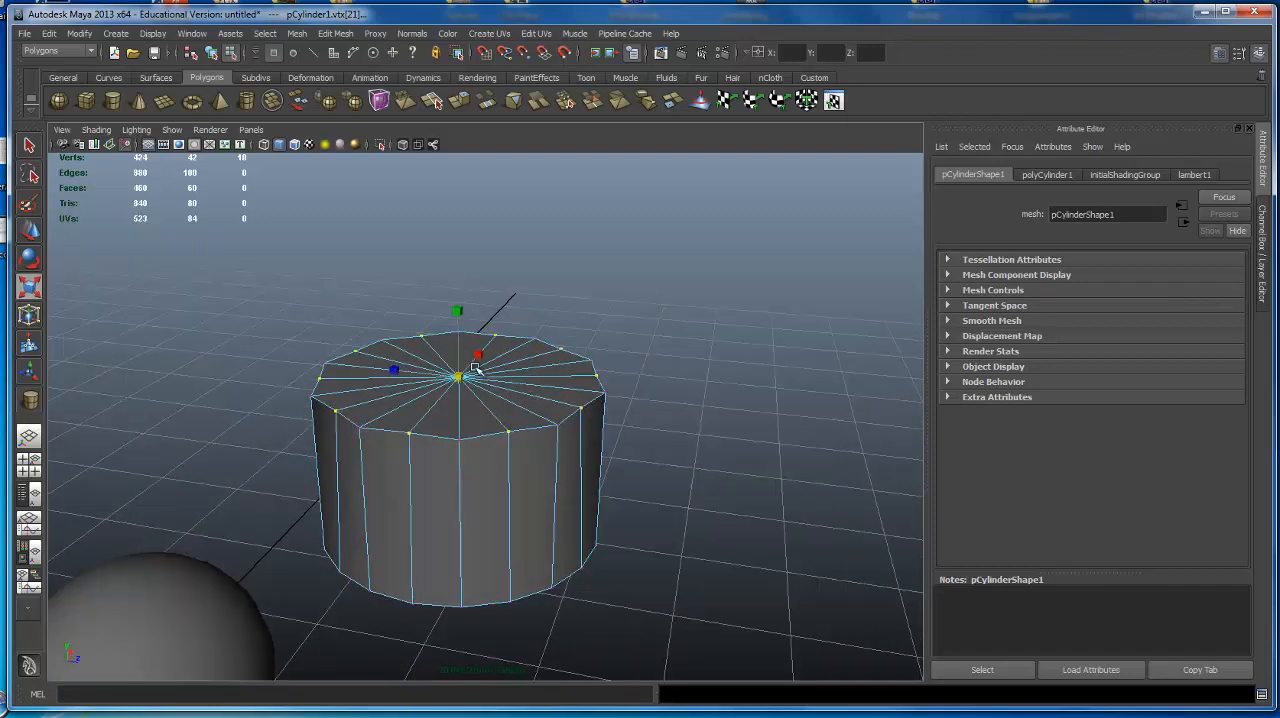
# Try moving the ten alternate rim vertices down along Y, and undo the move.
pyautogui.press('w')
pyautogui.moveTo(462, 328); pyautogui.dragTo(466, 420)
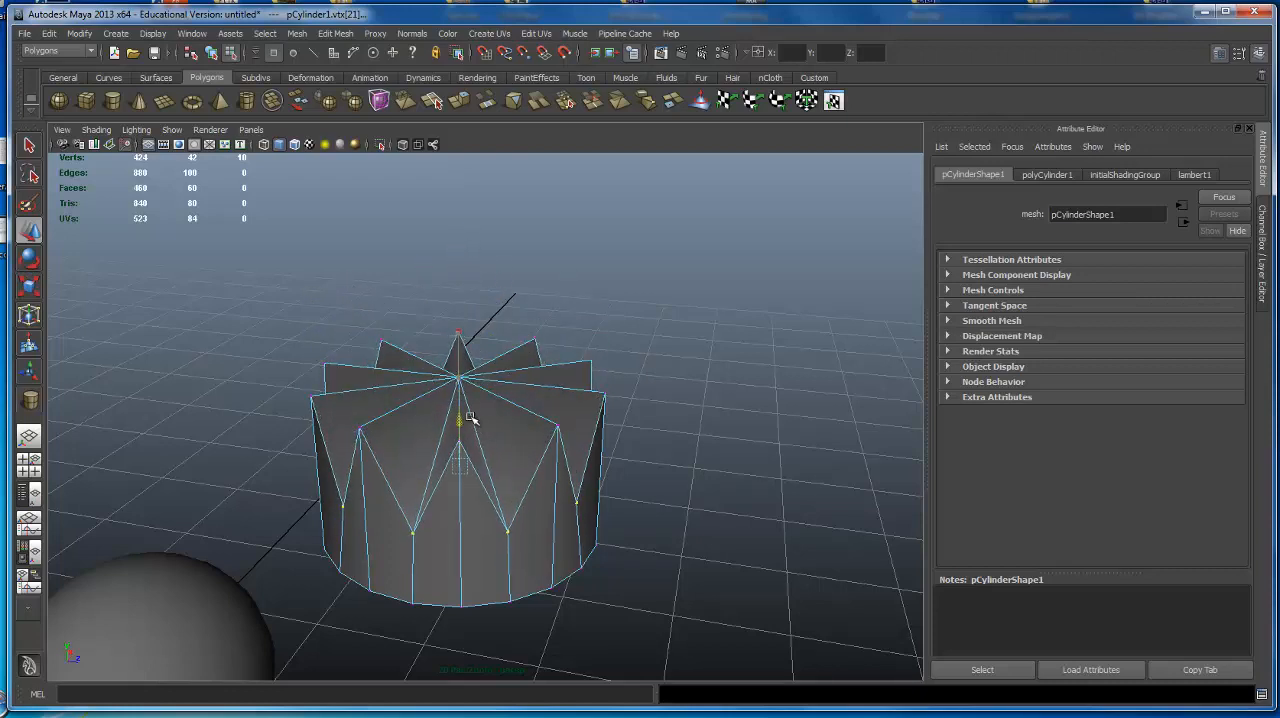
pyautogui.hotkey('ctrl', 'z')
# Return to object selection mode and select the full-height cylinder near the sphere.
pyautogui.keyDown('alt'); pyautogui.moveTo(636, 307); pyautogui.dragTo(667, 364); pyautogui.keyUp('alt')
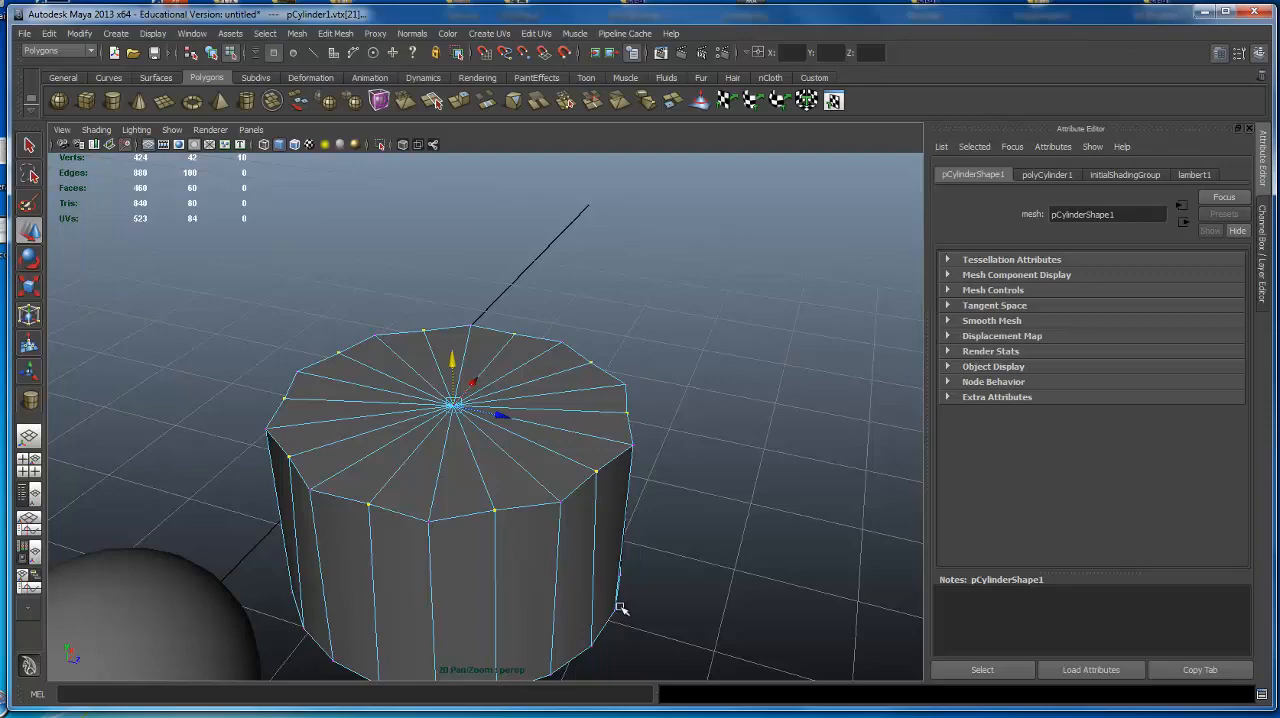
pyautogui.keyDown('alt'); pyautogui.moveTo(428, 491); pyautogui.dragTo(586, 454); pyautogui.keyUp('alt')
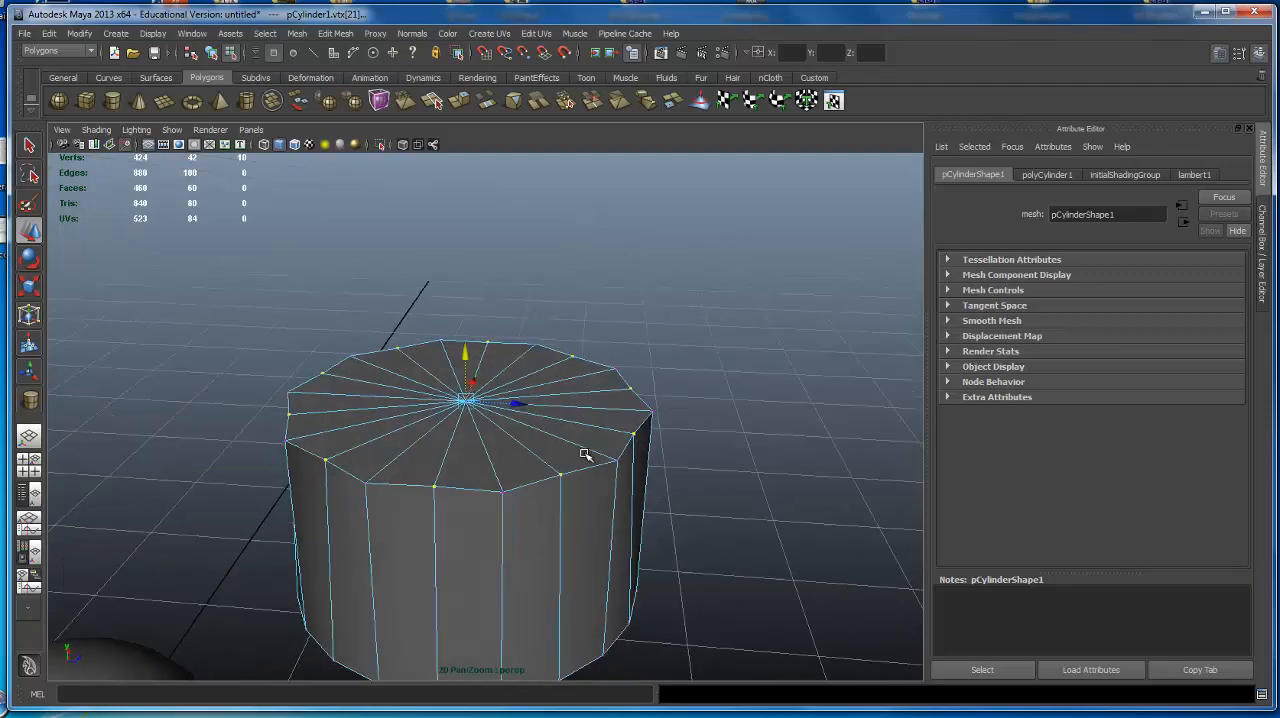
pyautogui.keyDown('alt'); pyautogui.moveTo(586, 454); pyautogui.dragTo(371, 380, button='right'); pyautogui.keyUp('alt')
pyautogui.keyDown('alt'); pyautogui.moveTo(371, 380); pyautogui.dragTo(620, 390); pyautogui.keyUp('alt')
pyautogui.moveTo(597, 569); pyautogui.dragTo(605, 508, button='right')
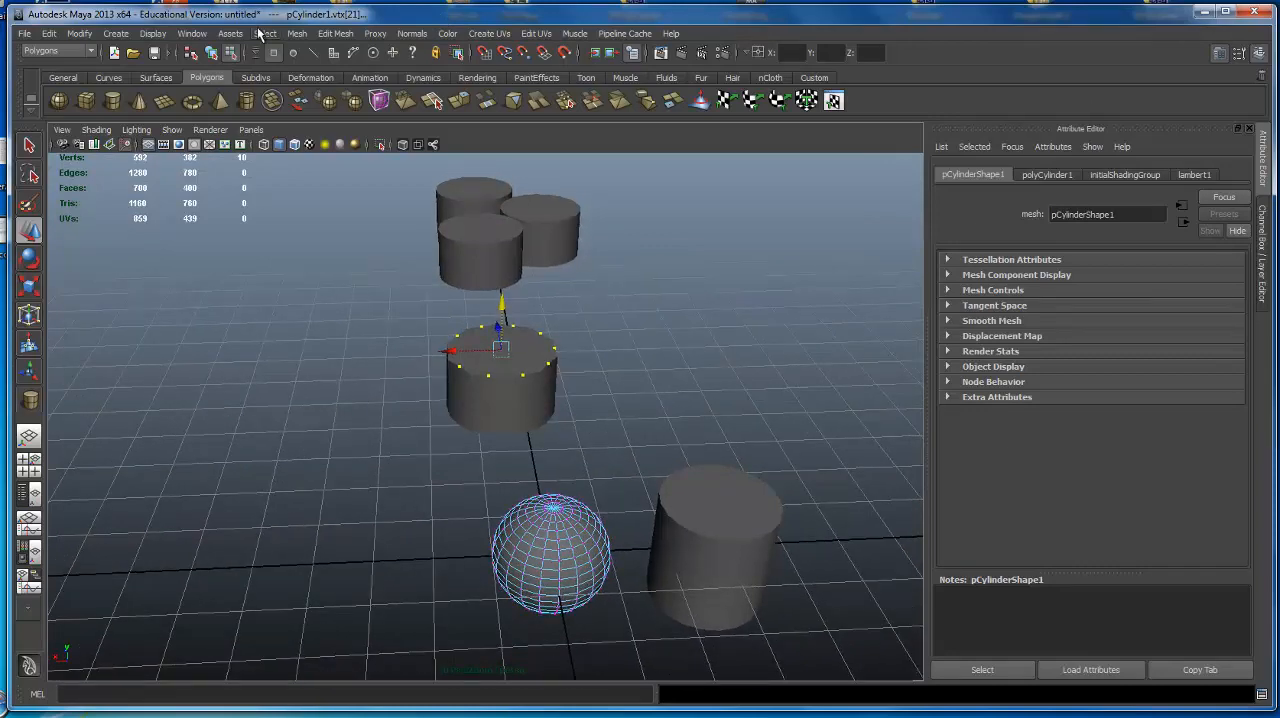
pyautogui.click(213, 53)
pyautogui.keyDown('alt'); pyautogui.moveTo(520, 491); pyautogui.dragTo(556, 488); pyautogui.keyUp('alt')
pyautogui.keyDown('alt'); pyautogui.moveTo(556, 488); pyautogui.dragTo(572, 378, button='middle'); pyautogui.keyUp('alt')
pyautogui.click(706, 402)
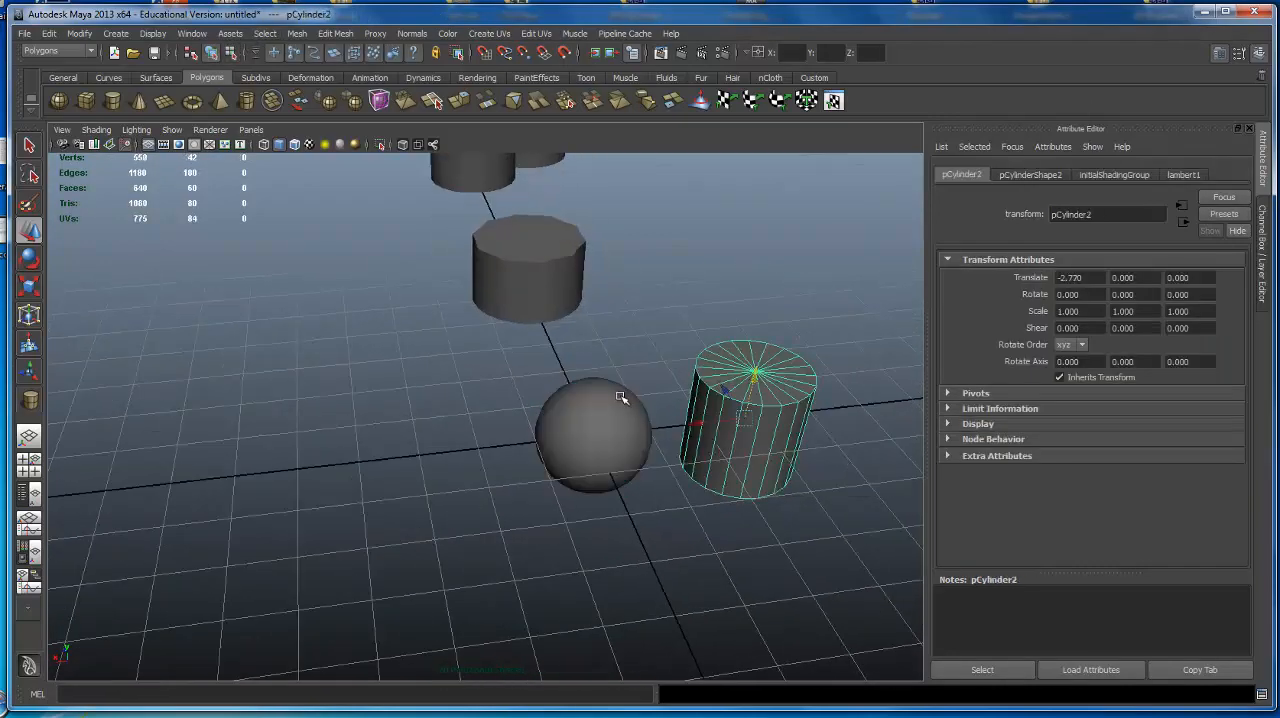
# Select the sphere and move it along X, away from the cylinders, to about 4.968.
pyautogui.click(620, 402)
pyautogui.keyDown('alt'); pyautogui.moveTo(612, 379); pyautogui.dragTo(605, 394); pyautogui.keyUp('alt')
pyautogui.moveTo(553, 444); pyautogui.dragTo(256, 432)
pyautogui.keyDown('alt'); pyautogui.moveTo(349, 396); pyautogui.dragTo(449, 402, button='middle'); pyautogui.keyUp('alt')
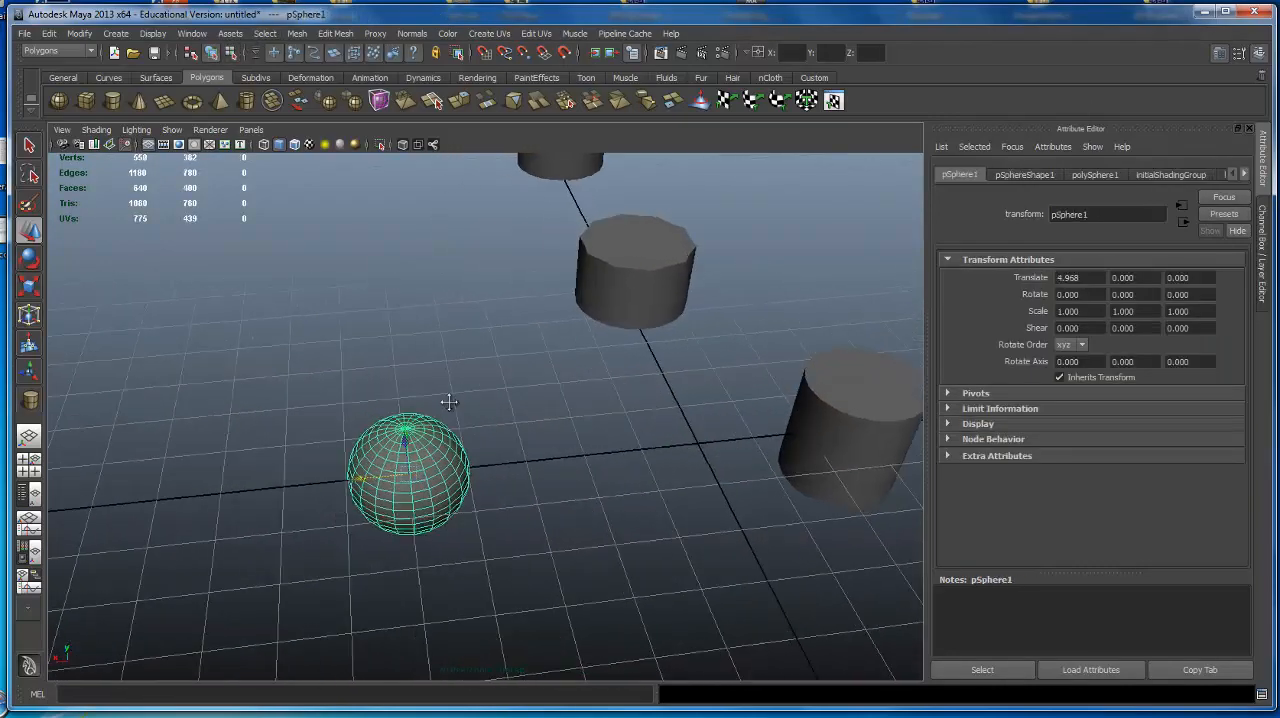
# Raise the sphere above the grid along Y to about 1.194.
pyautogui.keyDown('alt'); pyautogui.moveTo(449, 402); pyautogui.dragTo(397, 353); pyautogui.keyUp('alt')
pyautogui.keyDown('alt'); pyautogui.moveTo(397, 353); pyautogui.dragTo(680, 361, button='right'); pyautogui.keyUp('alt')
pyautogui.keyDown('alt'); pyautogui.moveTo(680, 361); pyautogui.dragTo(658, 446); pyautogui.keyUp('alt')
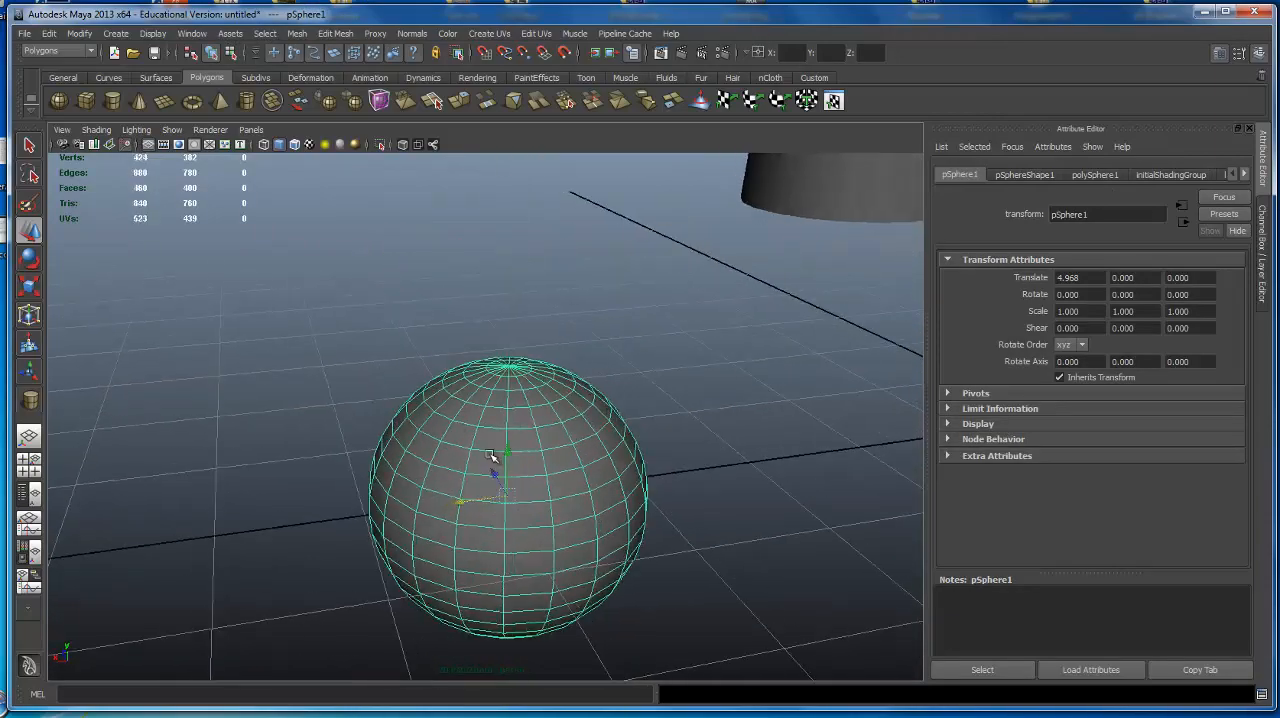
pyautogui.moveTo(509, 451); pyautogui.dragTo(591, 291)
pyautogui.keyDown('alt'); pyautogui.moveTo(775, 335); pyautogui.dragTo(603, 343, button='right'); pyautogui.keyUp('alt')
pyautogui.keyDown('alt'); pyautogui.moveTo(435, 307); pyautogui.dragTo(394, 349); pyautogui.keyUp('alt')
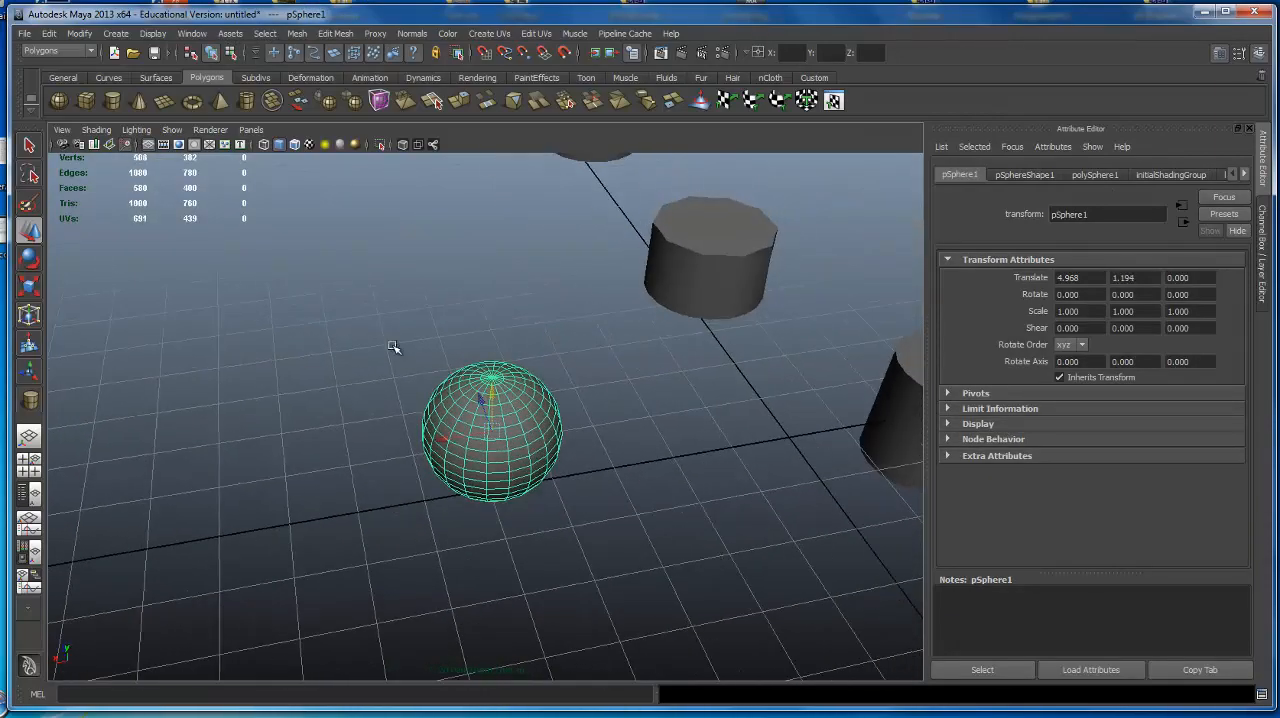
# Deselect the sphere and reselect it as a whole object.
pyautogui.keyDown('alt'); pyautogui.moveTo(394, 349); pyautogui.dragTo(546, 360, button='right'); pyautogui.keyUp('alt')
pyautogui.keyDown('alt'); pyautogui.moveTo(546, 360); pyautogui.dragTo(546, 291); pyautogui.keyUp('alt')
pyautogui.keyDown('alt'); pyautogui.moveTo(546, 291); pyautogui.dragTo(575, 385, button='middle'); pyautogui.keyUp('alt')
pyautogui.keyDown('alt'); pyautogui.moveTo(575, 385); pyautogui.dragTo(563, 370); pyautogui.keyUp('alt')
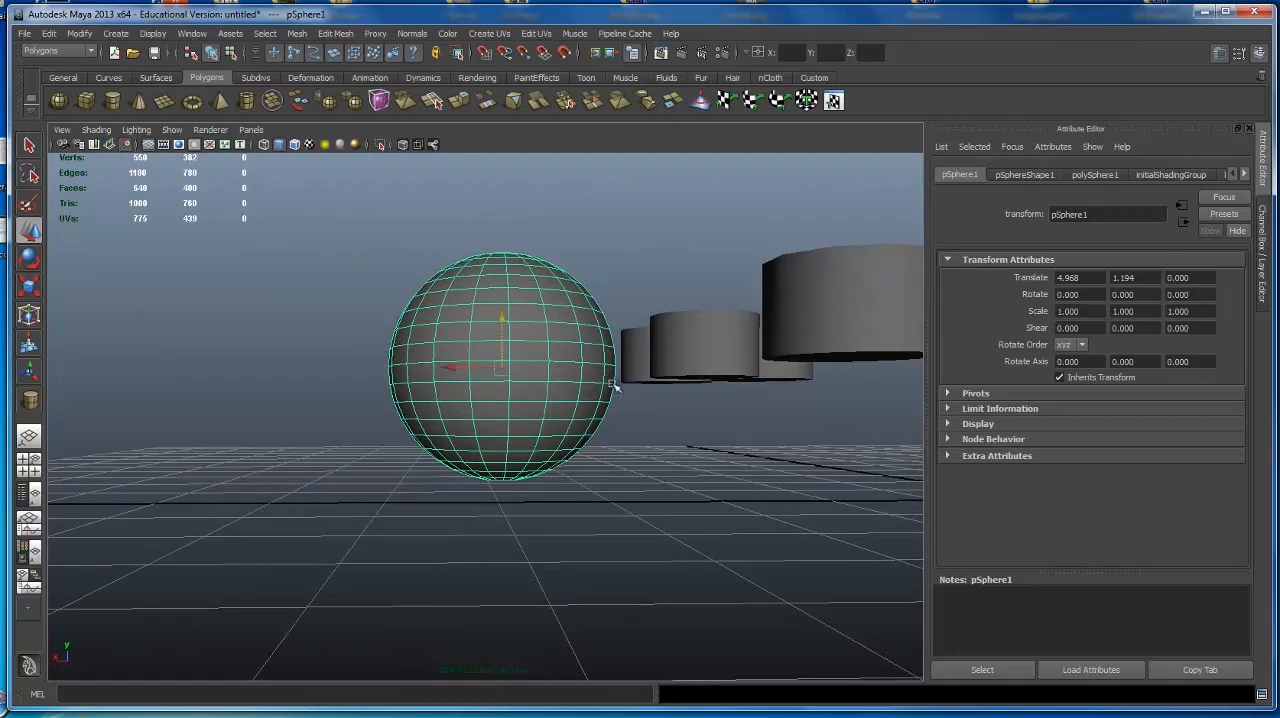
pyautogui.keyDown('alt'); pyautogui.moveTo(521, 346); pyautogui.dragTo(510, 368, button='middle'); pyautogui.keyUp('alt')
pyautogui.keyDown('alt'); pyautogui.moveTo(386, 354); pyautogui.dragTo(376, 368, button='middle'); pyautogui.keyUp('alt')
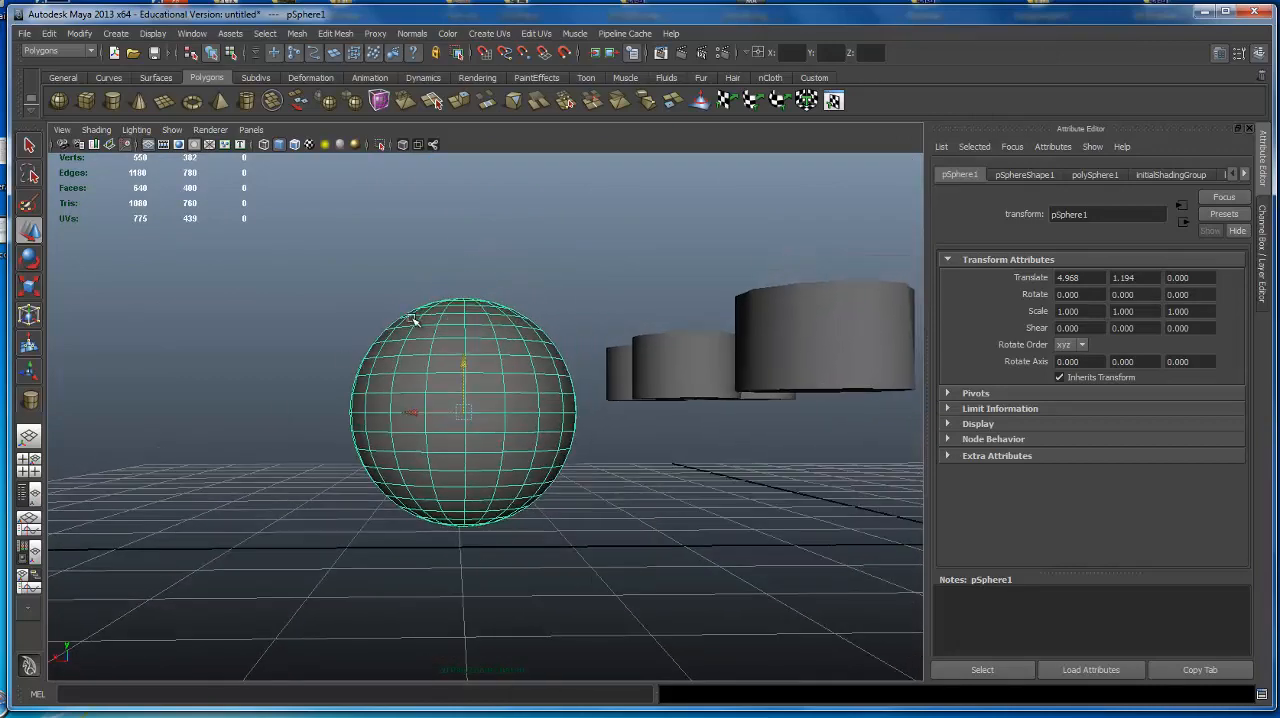
pyautogui.click(433, 343)
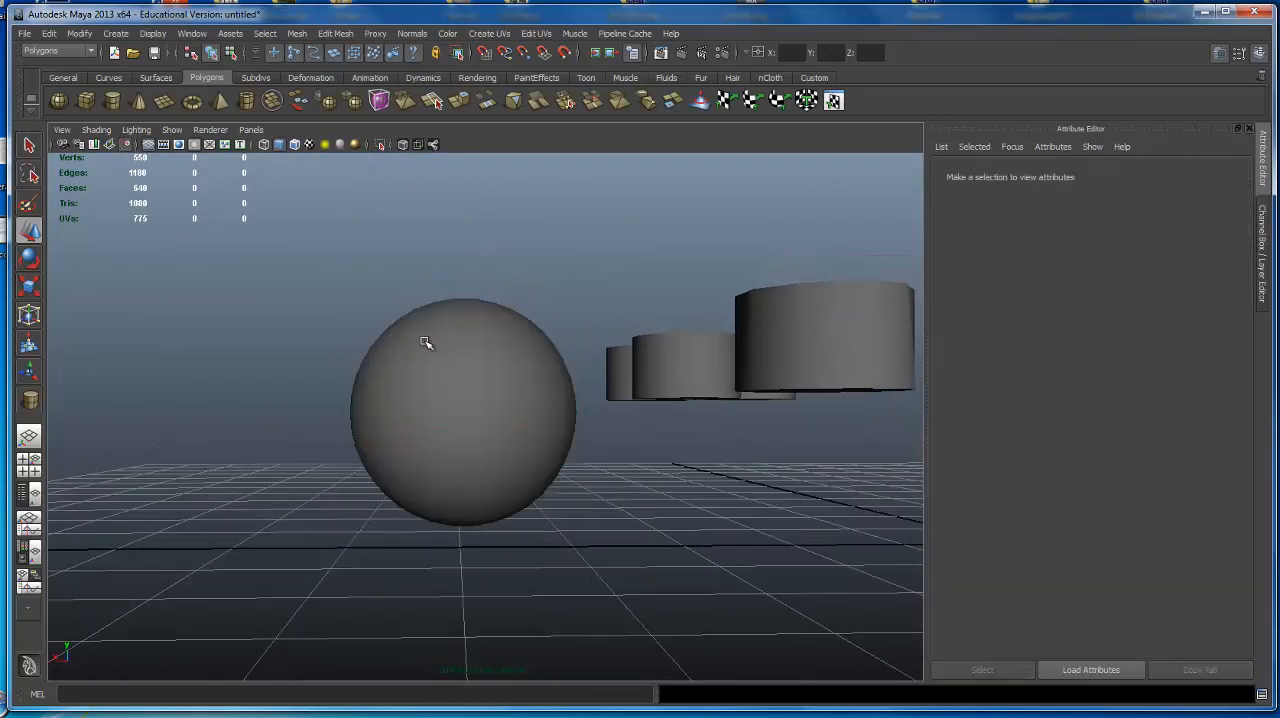
pyautogui.click(430, 341)
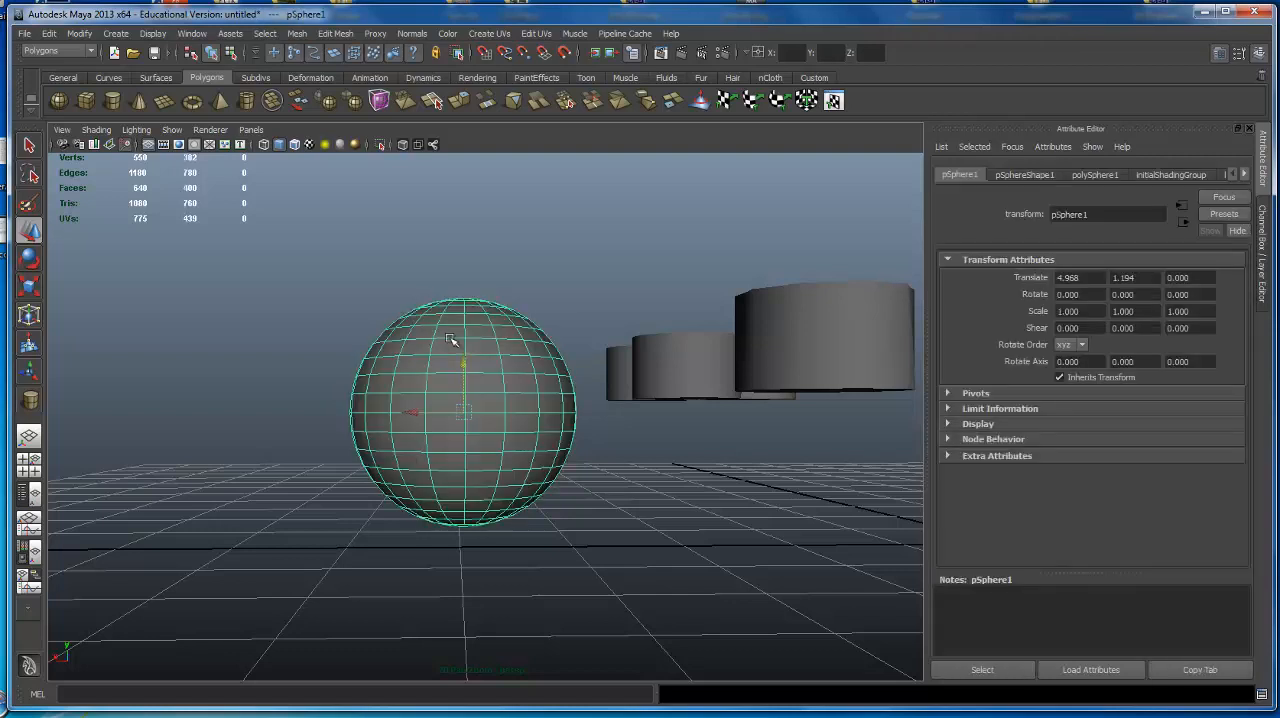
pyautogui.keyDown('alt'); pyautogui.moveTo(461, 322); pyautogui.dragTo(466, 357); pyautogui.keyUp('alt')
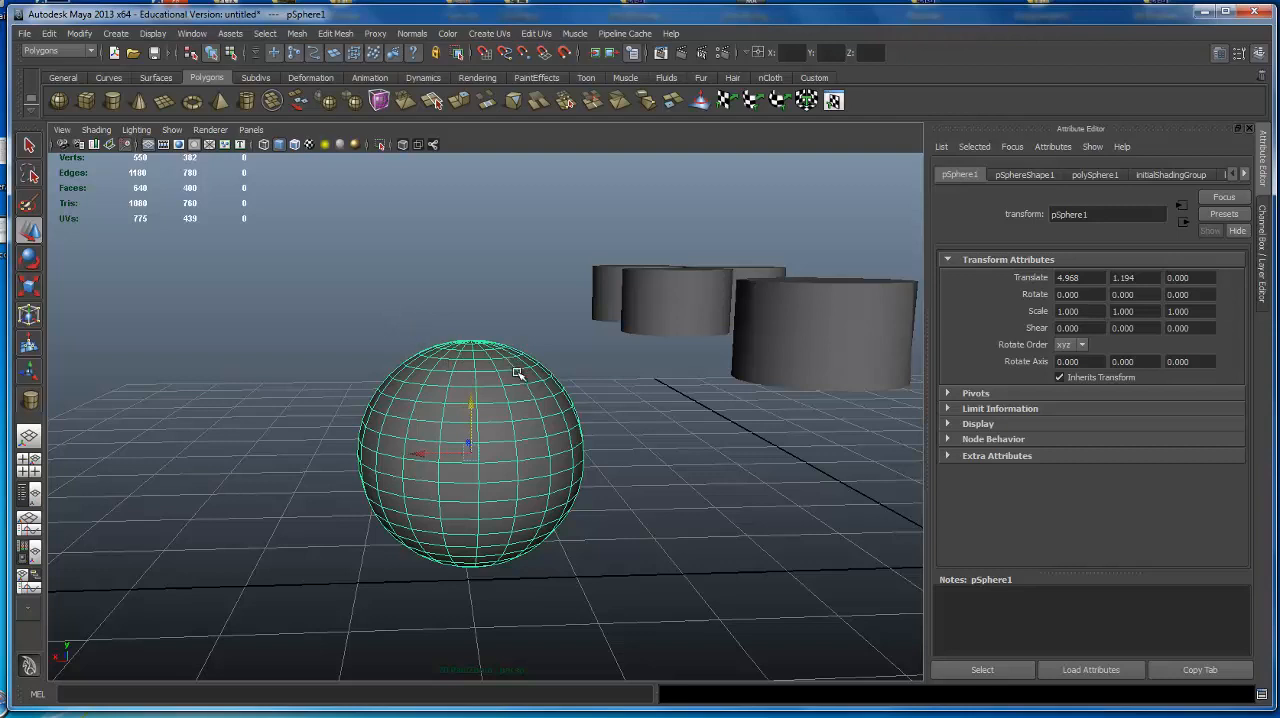
# Toggle the sphere repeatedly between component and object selection modes, ending in component mode.
pyautogui.click(620, 333)
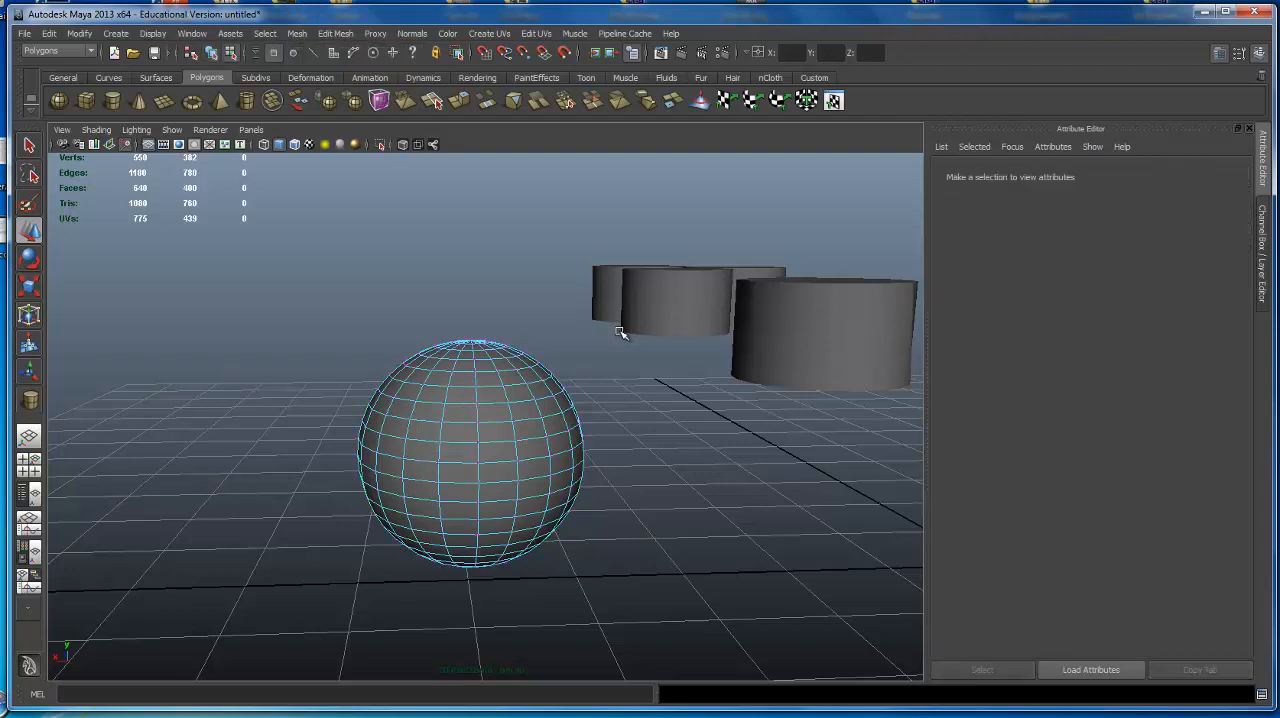
pyautogui.press('F8')
pyautogui.press('F8')
pyautogui.press('F8')
pyautogui.press('F8')
pyautogui.press('F8')
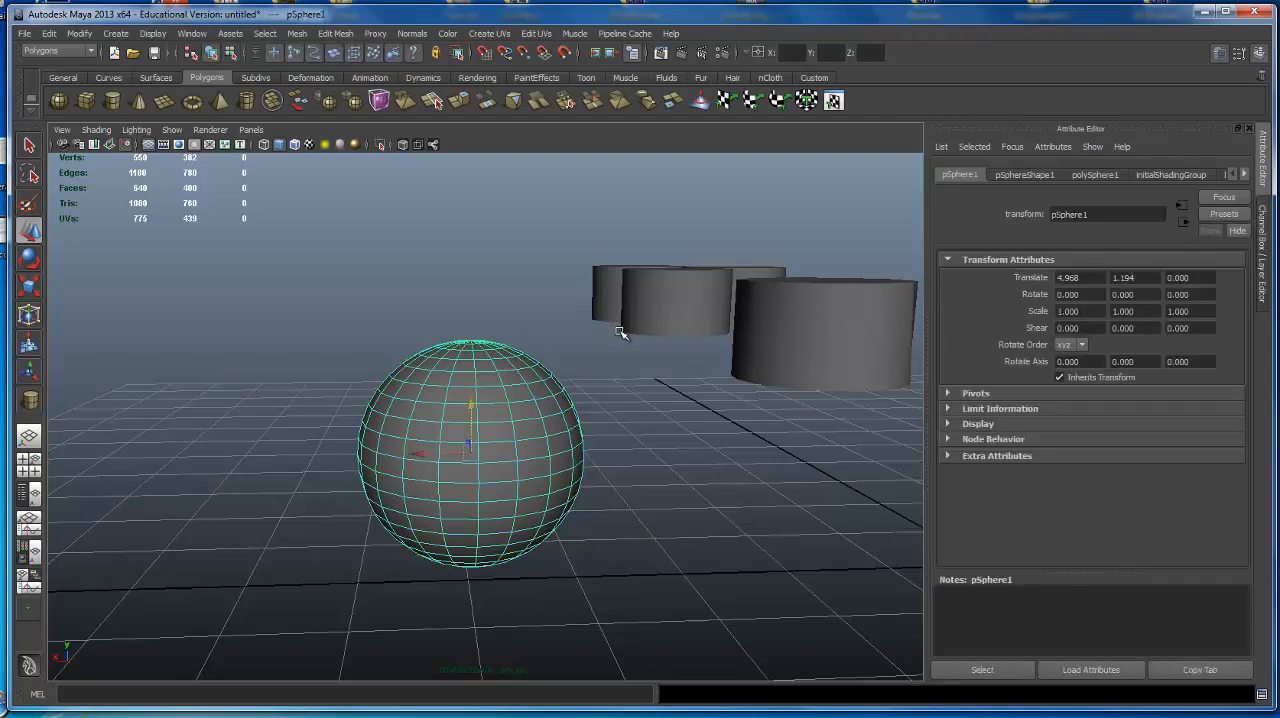
pyautogui.press('F8')
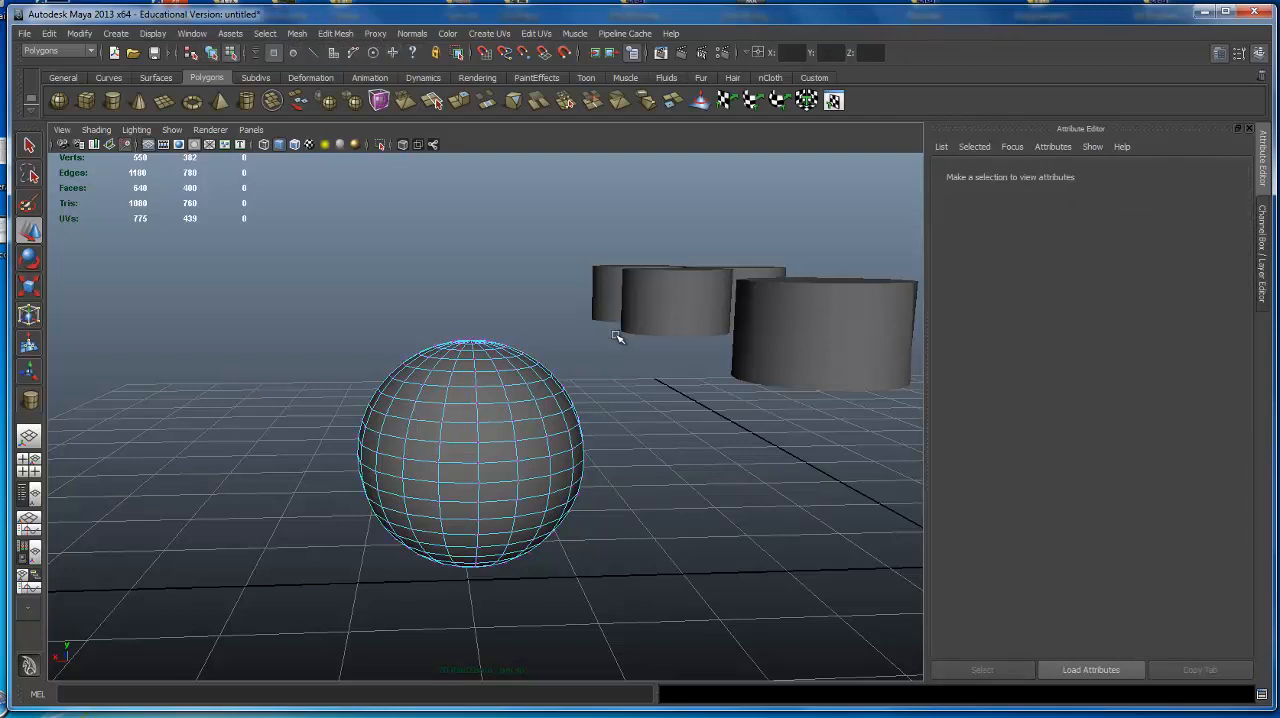
pyautogui.press('F8')
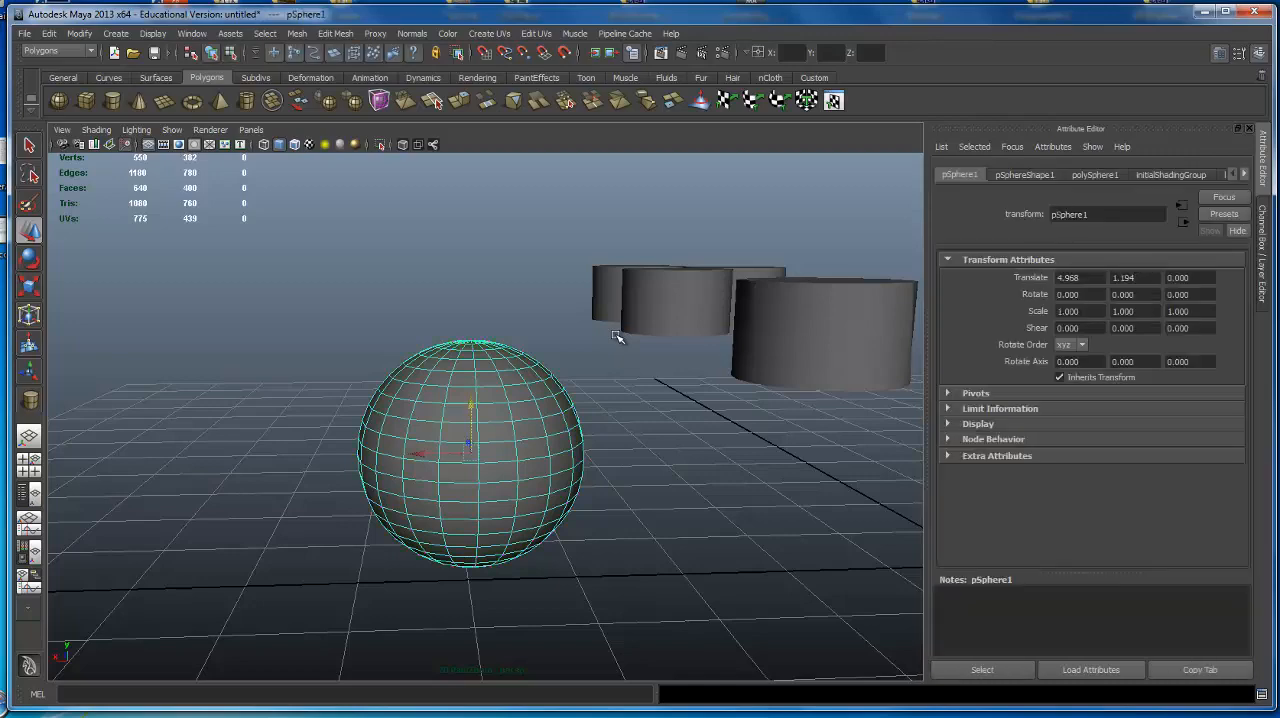
pyautogui.press('F8')
pyautogui.press('F8')
pyautogui.press('F8')
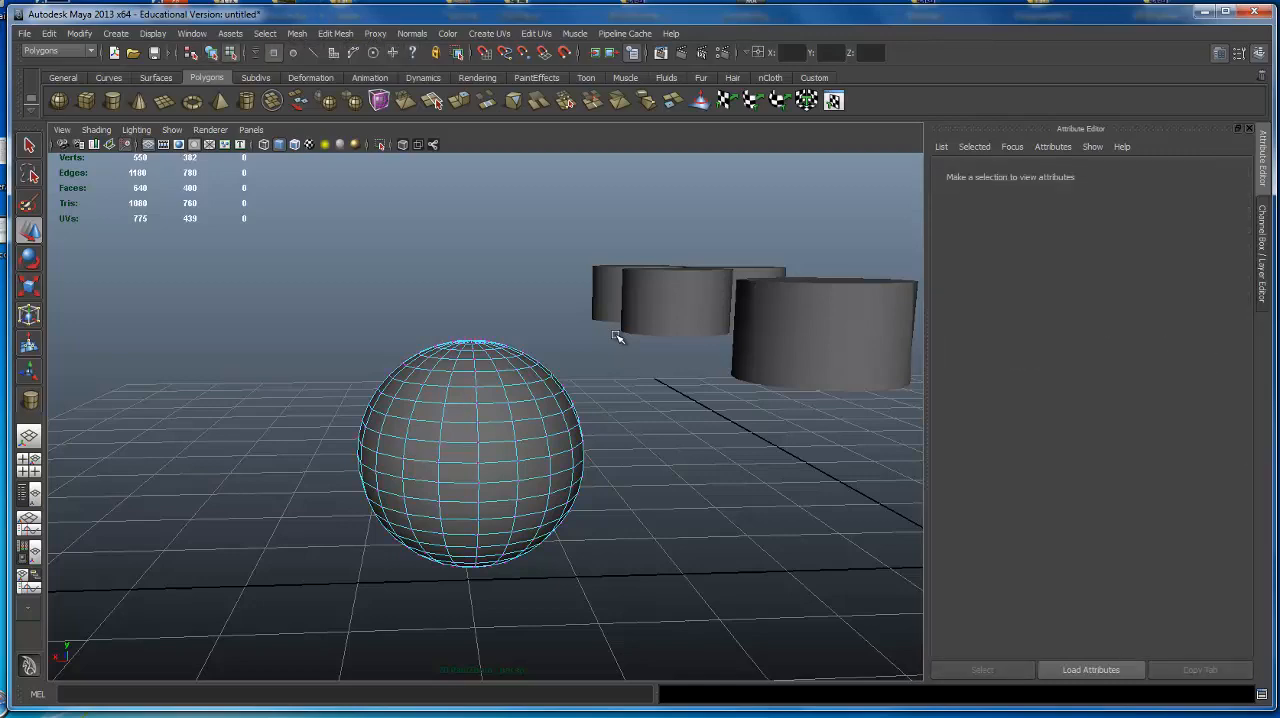
# Select the vertices of the sphere's upper cap with a selection box.
pyautogui.keyDown('alt'); pyautogui.moveTo(546, 407); pyautogui.dragTo(257, 409); pyautogui.keyUp('alt')
pyautogui.keyDown('alt'); pyautogui.moveTo(257, 409); pyautogui.dragTo(520, 457, button='right'); pyautogui.keyUp('alt')
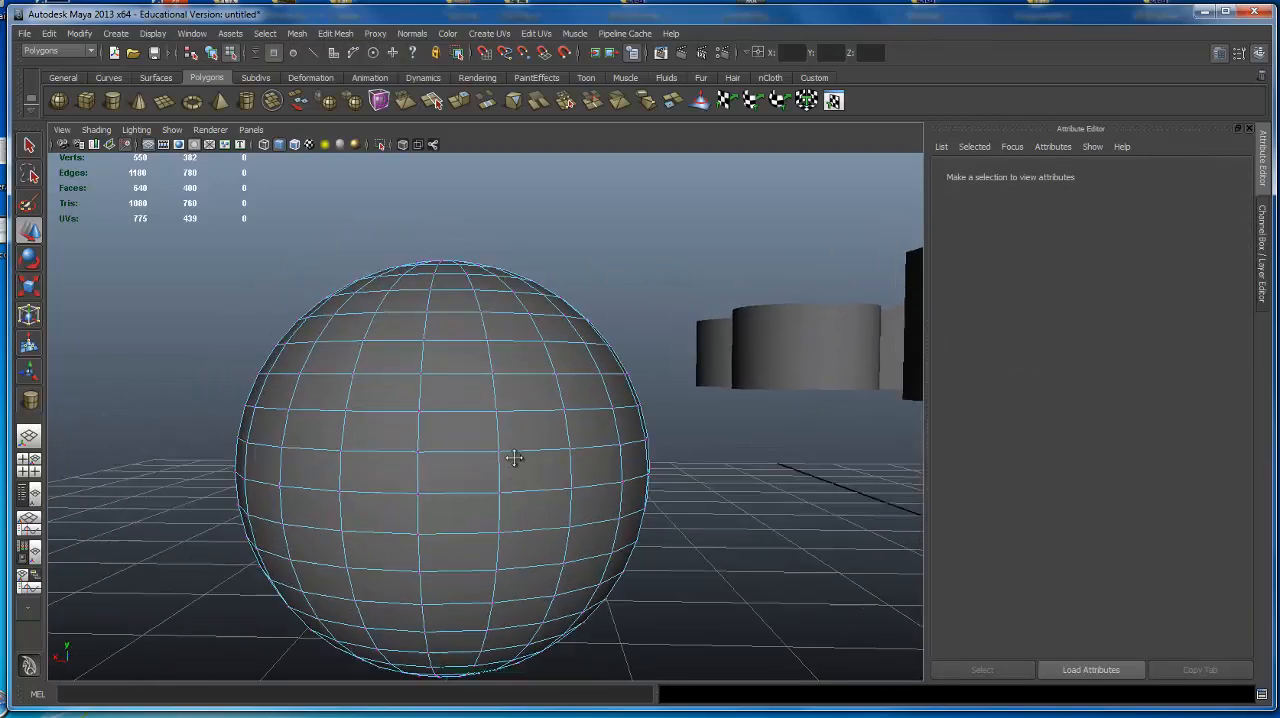
pyautogui.keyDown('alt'); pyautogui.moveTo(520, 457); pyautogui.dragTo(527, 428); pyautogui.keyUp('alt')
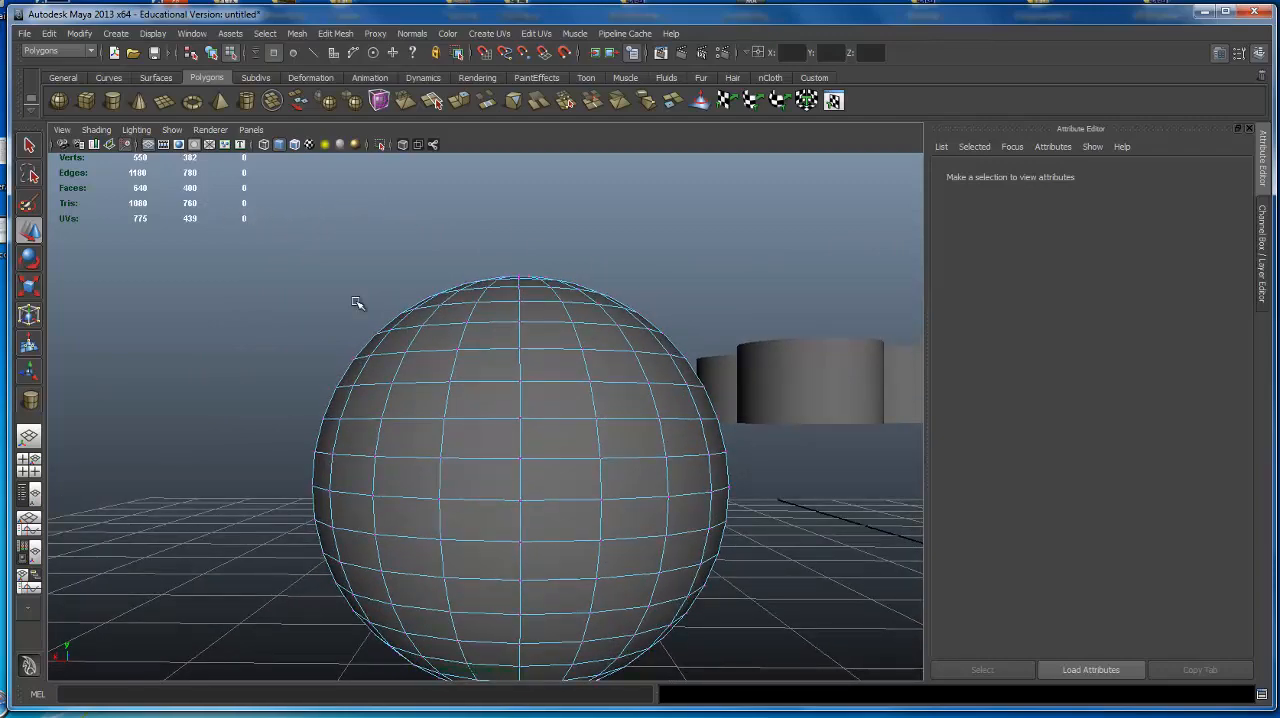
pyautogui.moveTo(842, 377); pyautogui.dragTo(841, 377)
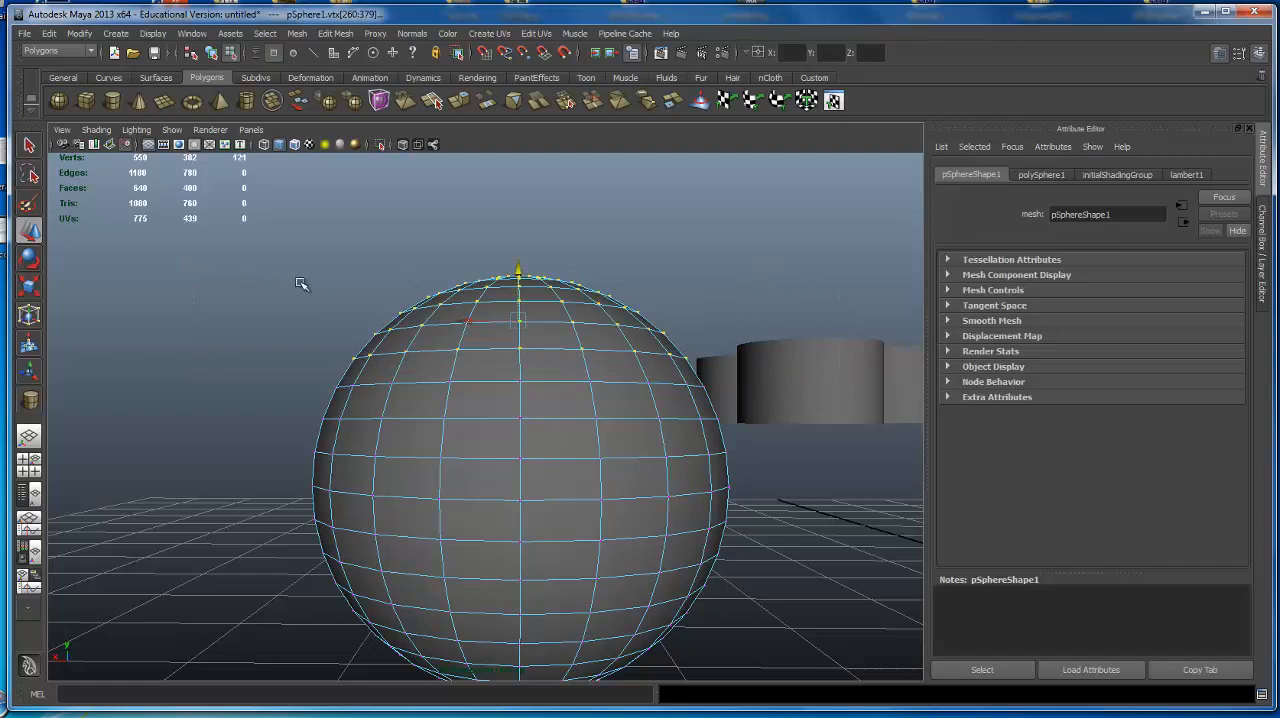
# Switch to wireframe display and box-select the sphere's upper-cap vertices again, on both its front and back sides.
pyautogui.moveTo(299, 282); pyautogui.dragTo(678, 394)
pyautogui.press('4')
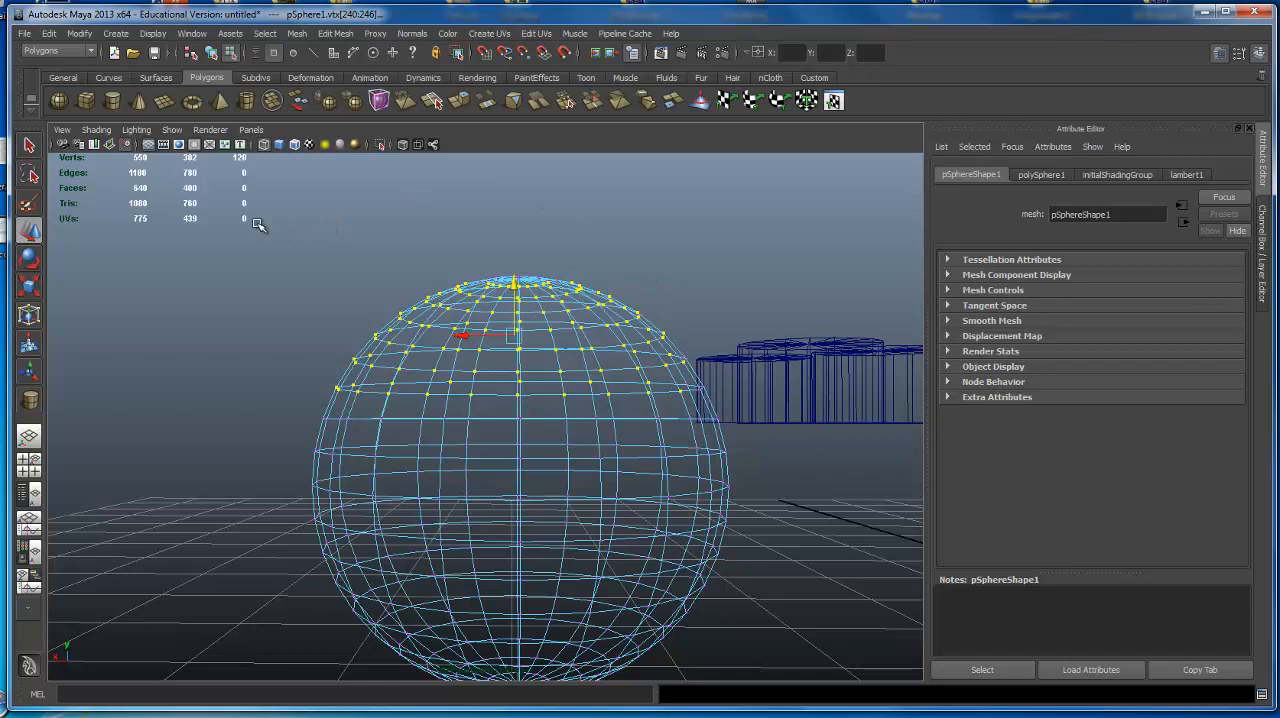
pyautogui.moveTo(677, 331); pyautogui.dragTo(812, 375)
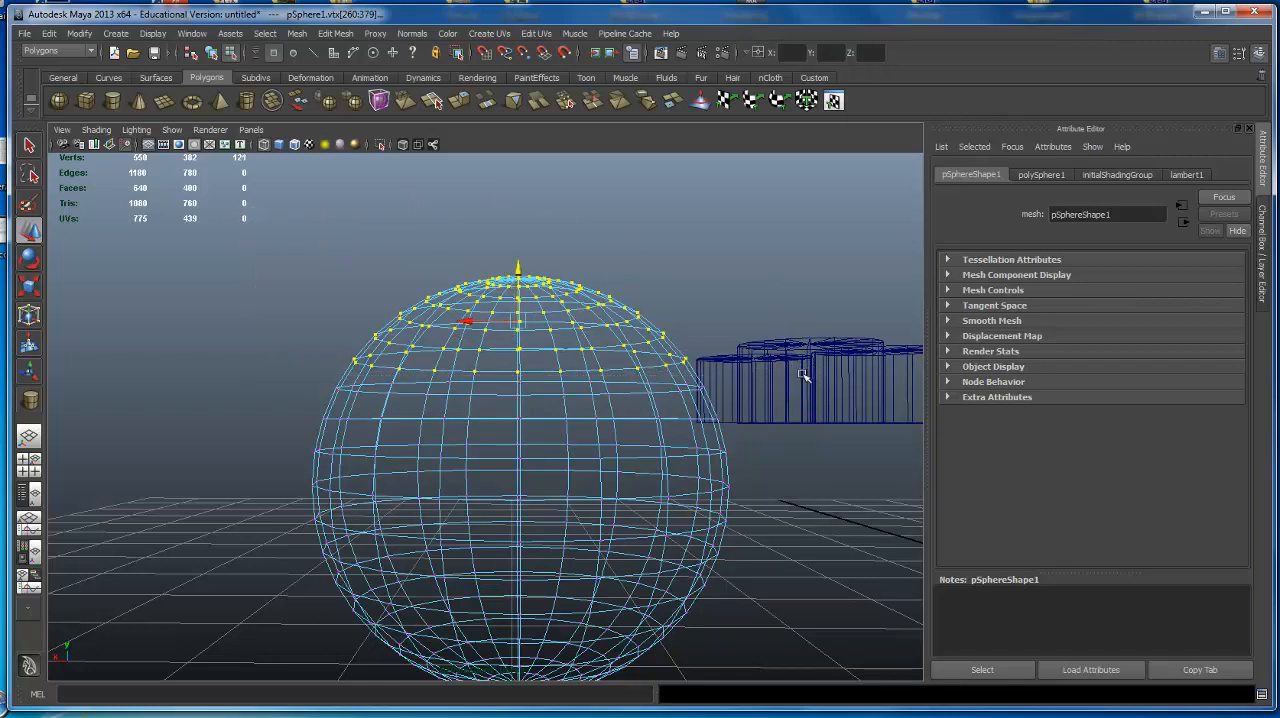
# Return to smooth-shaded display and move the selected upper-cap vertices straight up to stretch the sphere into a tall capsule.
pyautogui.keyDown('alt'); pyautogui.moveTo(628, 234); pyautogui.dragTo(621, 227); pyautogui.keyUp('alt')
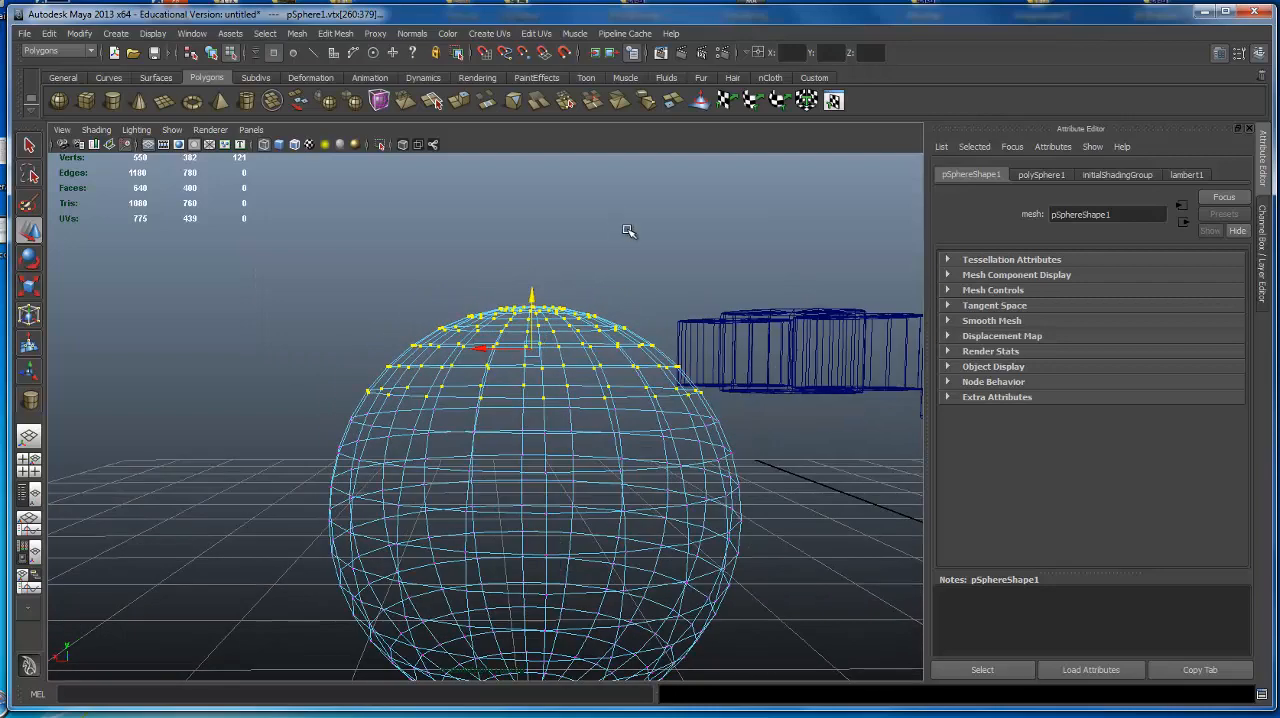
pyautogui.press('5')
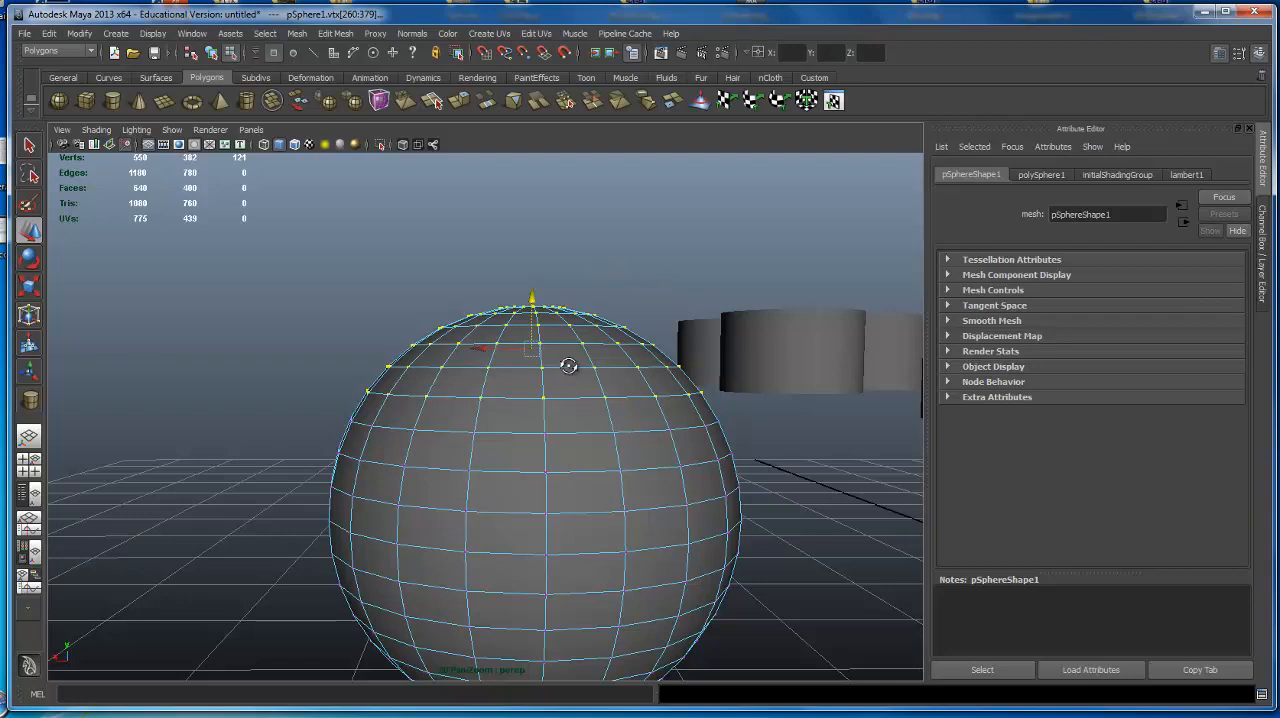
pyautogui.moveTo(569, 363)
pyautogui.keyDown('alt'); pyautogui.mouseDown()
pyautogui.moveTo(537, 360)
pyautogui.moveTo(563, 363)
pyautogui.moveTo(548, 372)
pyautogui.mouseUp(); pyautogui.keyUp('alt')
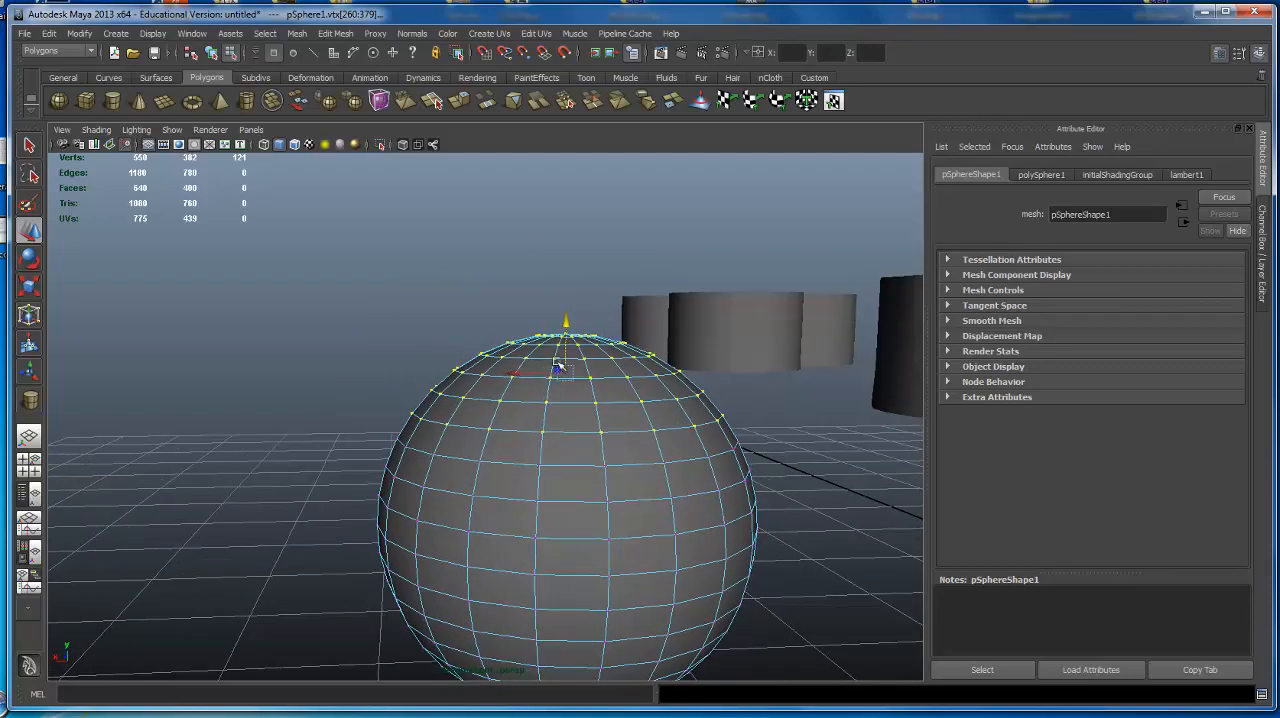
pyautogui.keyDown('alt'); pyautogui.moveTo(693, 343); pyautogui.dragTo(515, 366, button='right'); pyautogui.keyUp('alt')
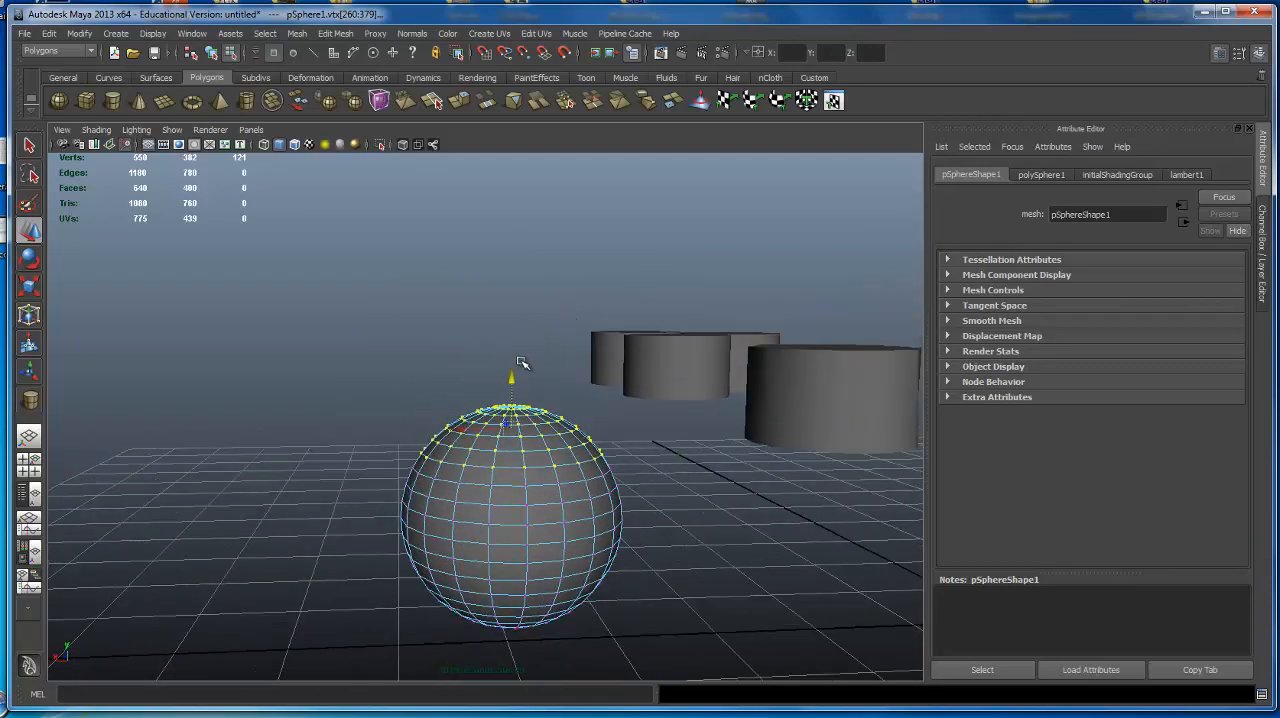
pyautogui.moveTo(517, 378); pyautogui.dragTo(507, 193)
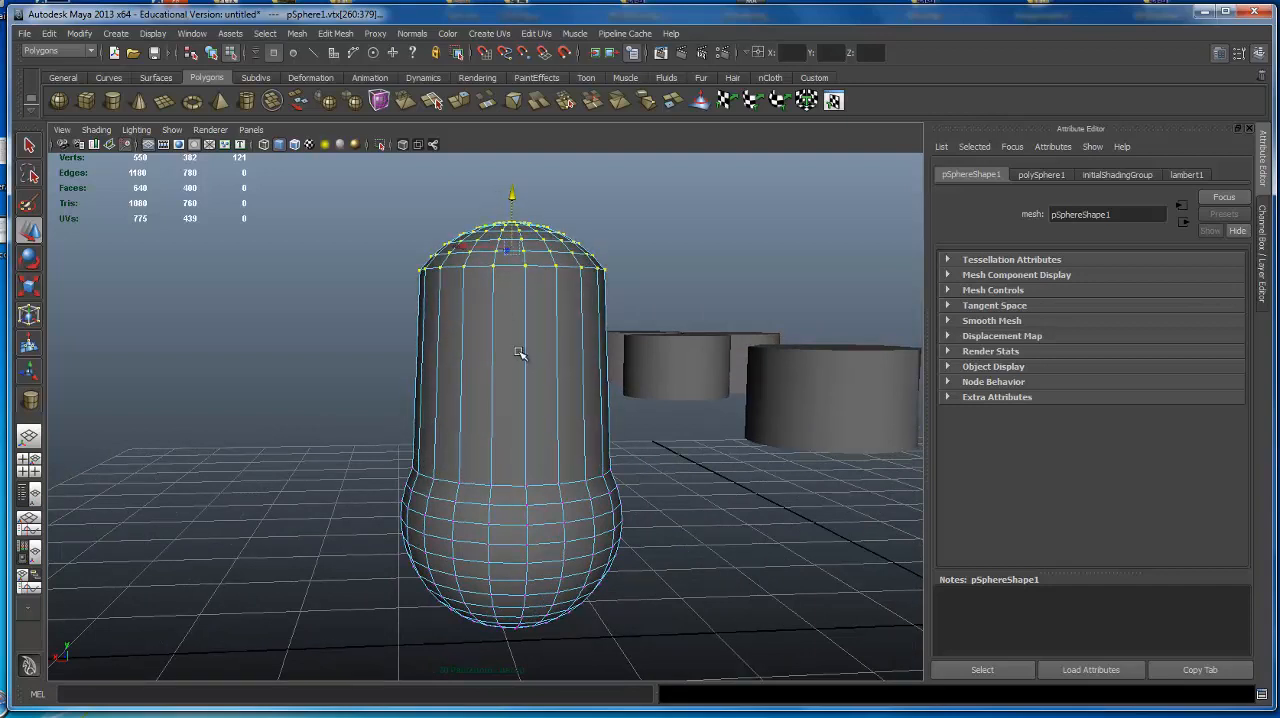
# Scale the selected cap vertices vertically until the dome flips inward inside the stretched shape.
pyautogui.press('e')
pyautogui.press('r')
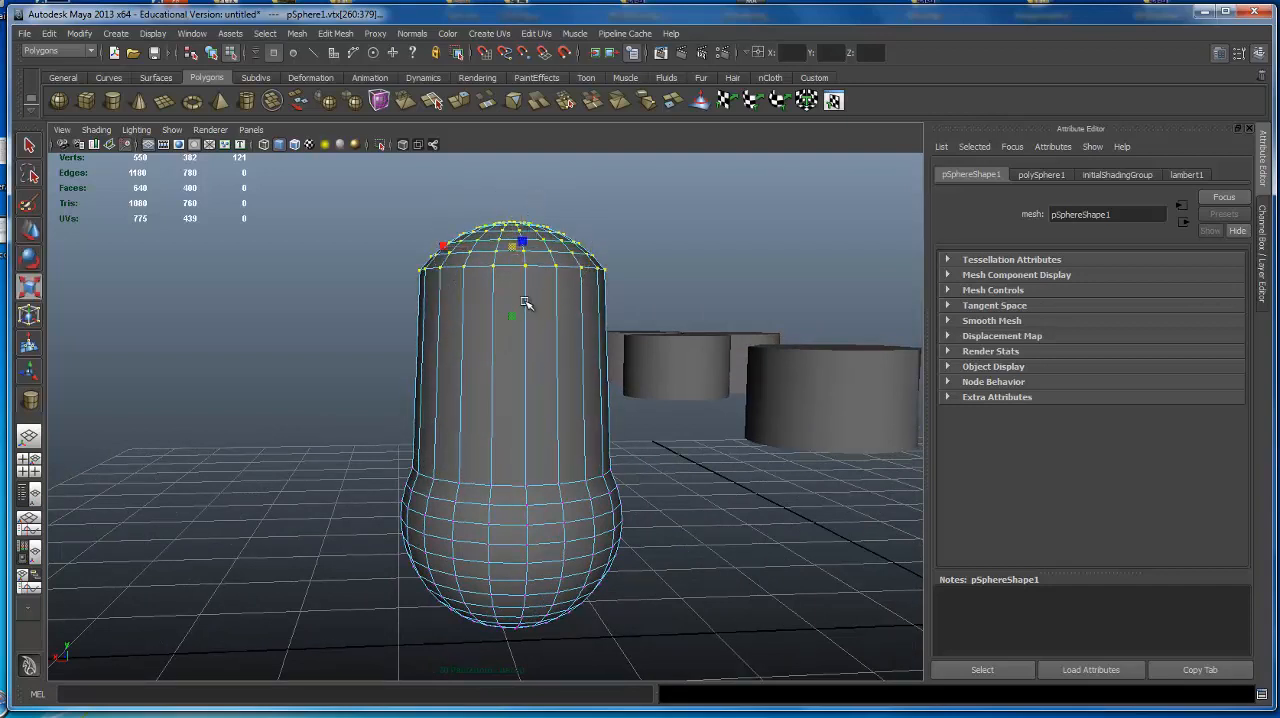
pyautogui.moveTo(511, 317); pyautogui.dragTo(482, 105)
pyautogui.keyDown('alt'); pyautogui.moveTo(522, 547); pyautogui.dragTo(586, 485); pyautogui.keyUp('alt')
pyautogui.moveTo(512, 295); pyautogui.dragTo(518, 50)
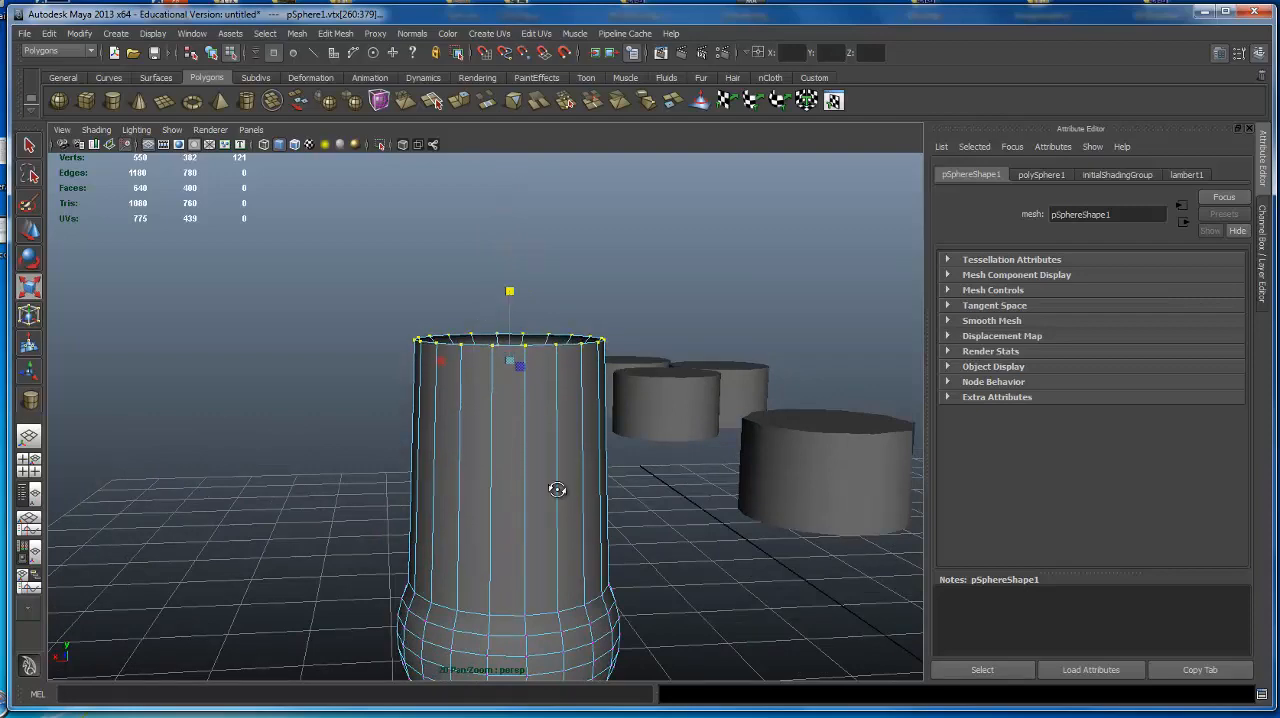
# Move the inverted cap vertices down into the lower half of the sphere to form a bowl.
pyautogui.keyDown('alt'); pyautogui.moveTo(557, 489); pyautogui.dragTo(569, 463); pyautogui.keyUp('alt')
pyautogui.keyDown('alt'); pyautogui.moveTo(569, 463); pyautogui.dragTo(420, 488, button='right'); pyautogui.keyUp('alt')
pyautogui.keyDown('alt'); pyautogui.moveTo(420, 488); pyautogui.dragTo(456, 443); pyautogui.keyUp('alt')
pyautogui.press('w')
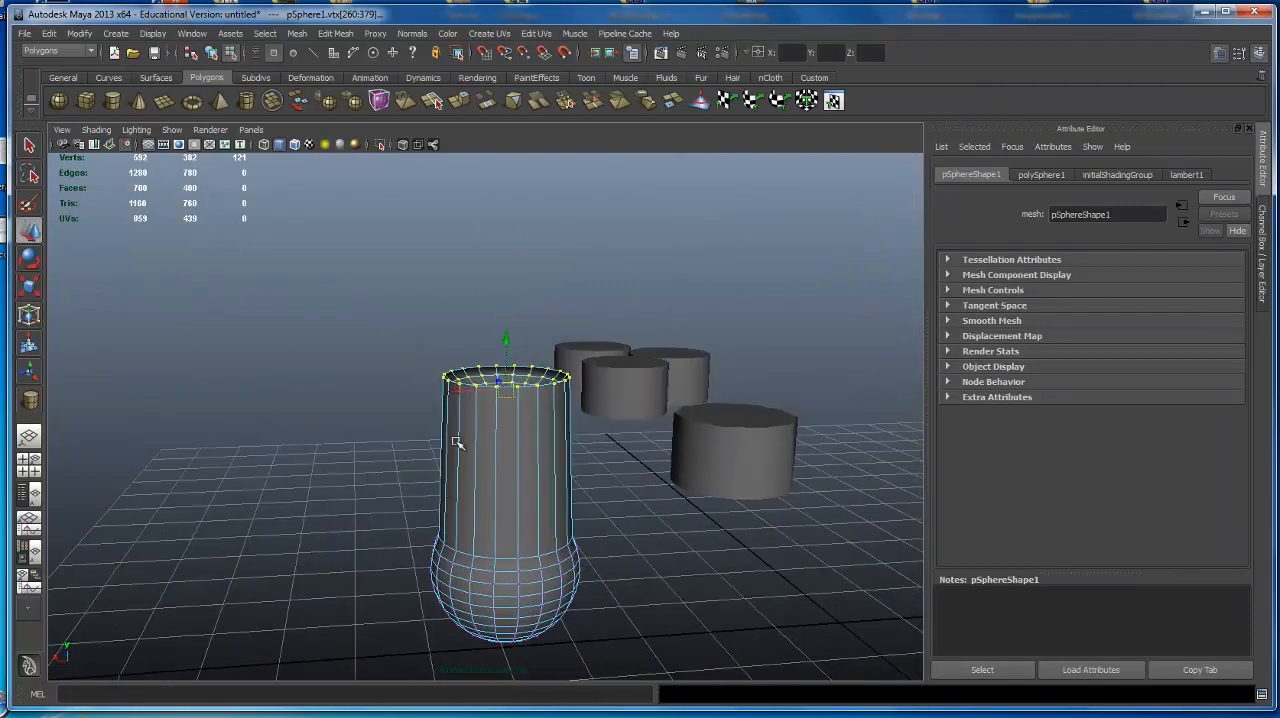
pyautogui.moveTo(502, 328); pyautogui.dragTo(502, 485)
pyautogui.click(716, 434)
pyautogui.keyDown('alt'); pyautogui.moveTo(600, 520); pyautogui.dragTo(663, 557); pyautogui.keyUp('alt')
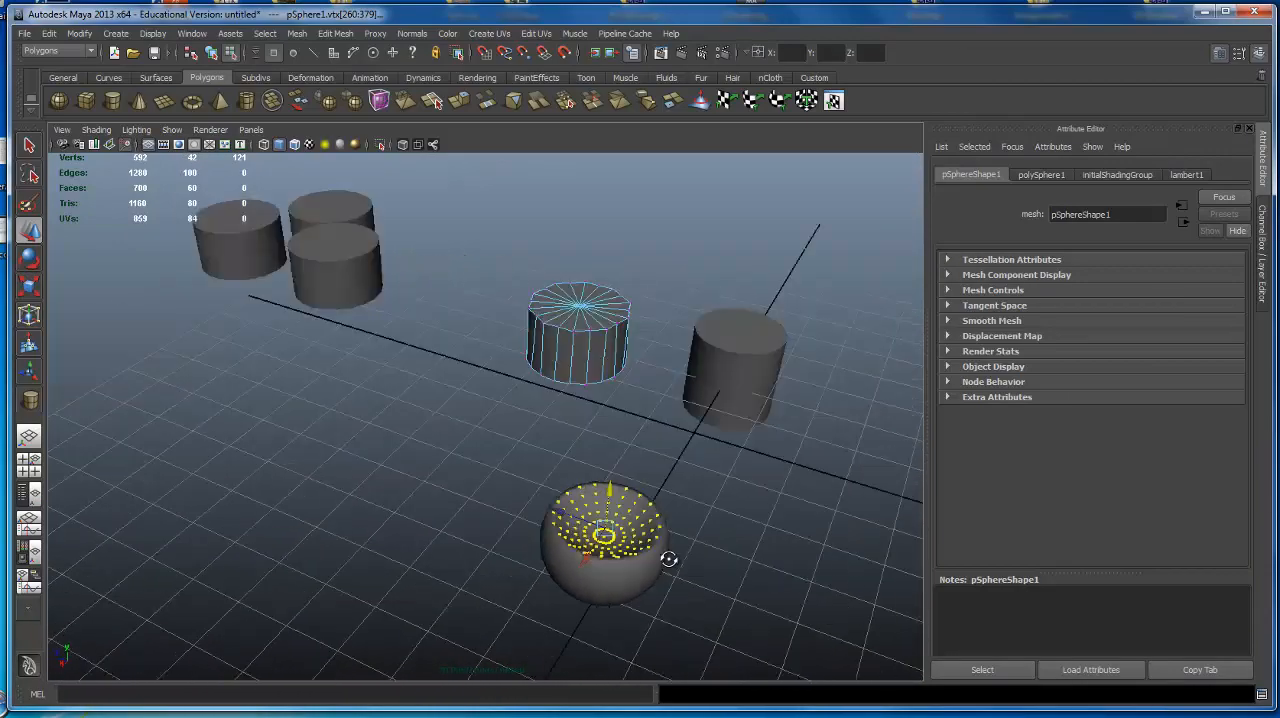
pyautogui.keyDown('alt'); pyautogui.moveTo(663, 557); pyautogui.dragTo(600, 379, button='right'); pyautogui.keyUp('alt')
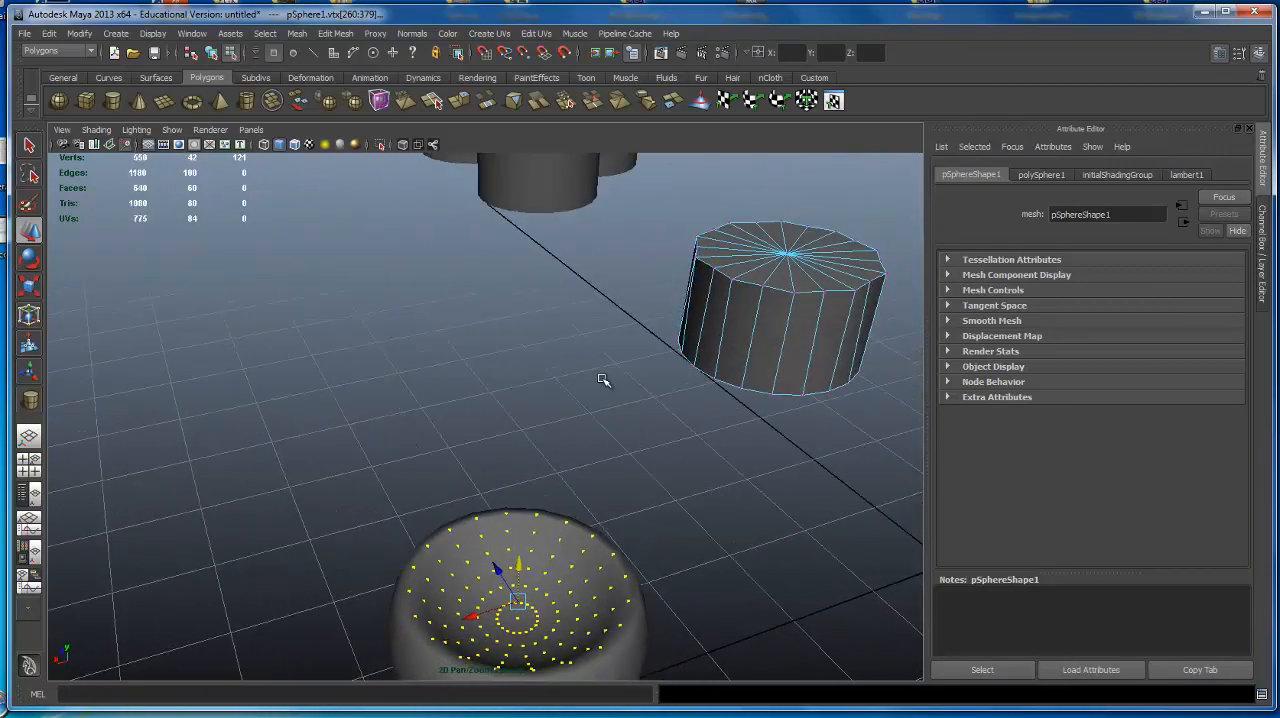
# Return to object selection mode and select the bowl-shaped sphere as a whole object.
pyautogui.press('F8')
pyautogui.click(600, 557)
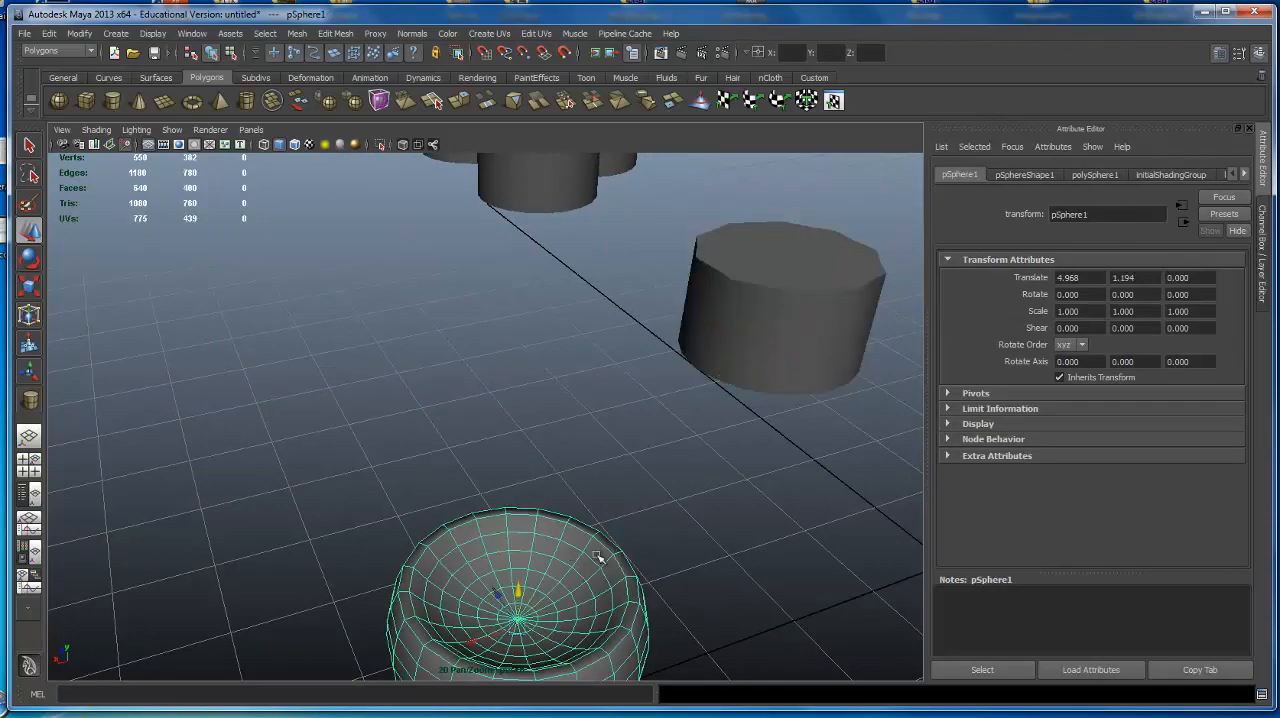
pyautogui.keyDown('alt'); pyautogui.moveTo(711, 500); pyautogui.dragTo(680, 440); pyautogui.keyUp('alt')
pyautogui.click(682, 440)
pyautogui.click(592, 553)
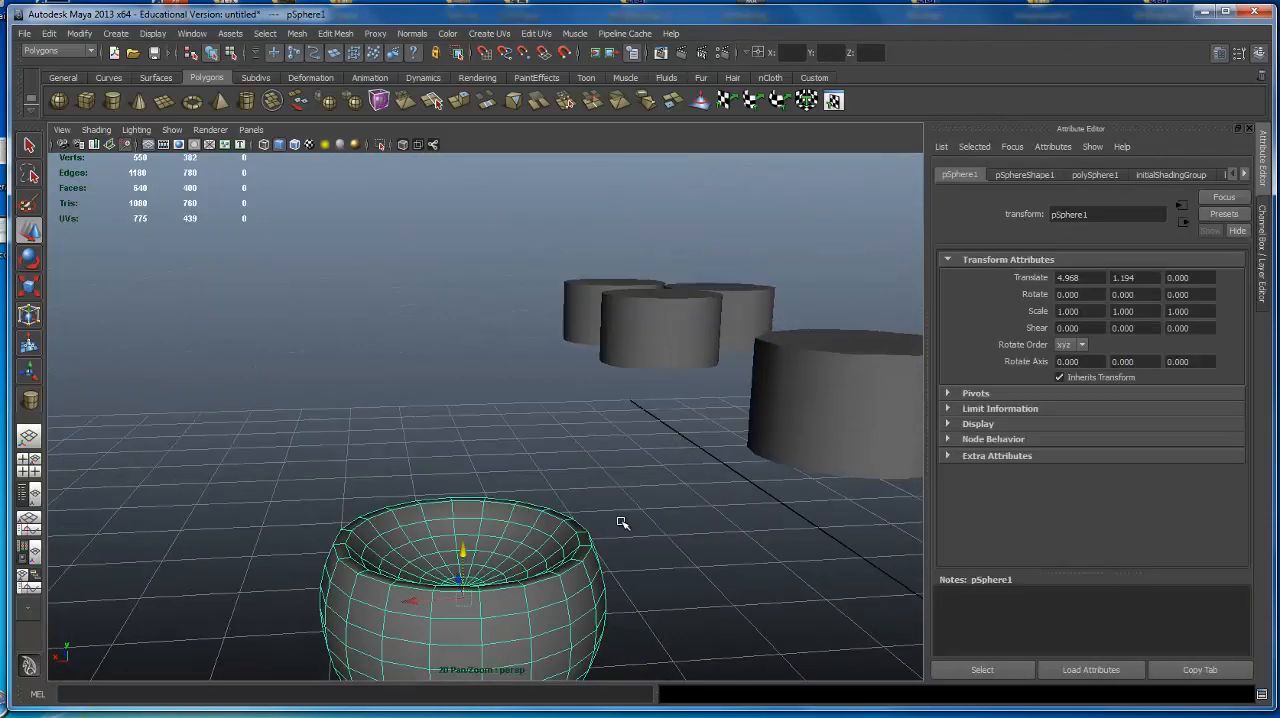
# Delete the bowl-shaped sphere from the scene.
pyautogui.keyDown('alt'); pyautogui.moveTo(620, 520); pyautogui.dragTo(581, 391); pyautogui.keyUp('alt')
pyautogui.keyDown('alt'); pyautogui.moveTo(581, 391); pyautogui.dragTo(314, 371, button='right'); pyautogui.keyUp('alt')
pyautogui.keyDown('alt'); pyautogui.moveTo(314, 371); pyautogui.dragTo(294, 397); pyautogui.keyUp('alt')
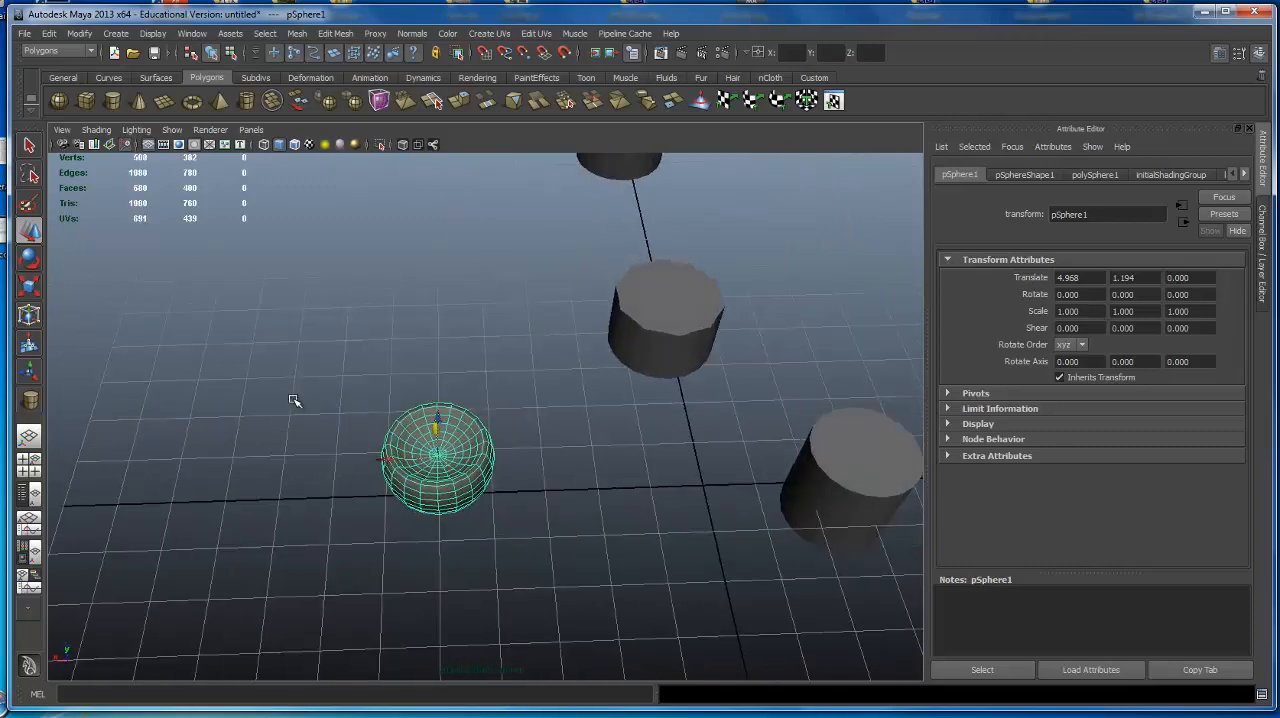
pyautogui.press('Delete')
# Select the lone tall cylinder (pCylinder2) standing beside the grid's centre.
pyautogui.keyDown('alt'); pyautogui.moveTo(817, 376); pyautogui.dragTo(529, 453, button='right'); pyautogui.keyUp('alt')
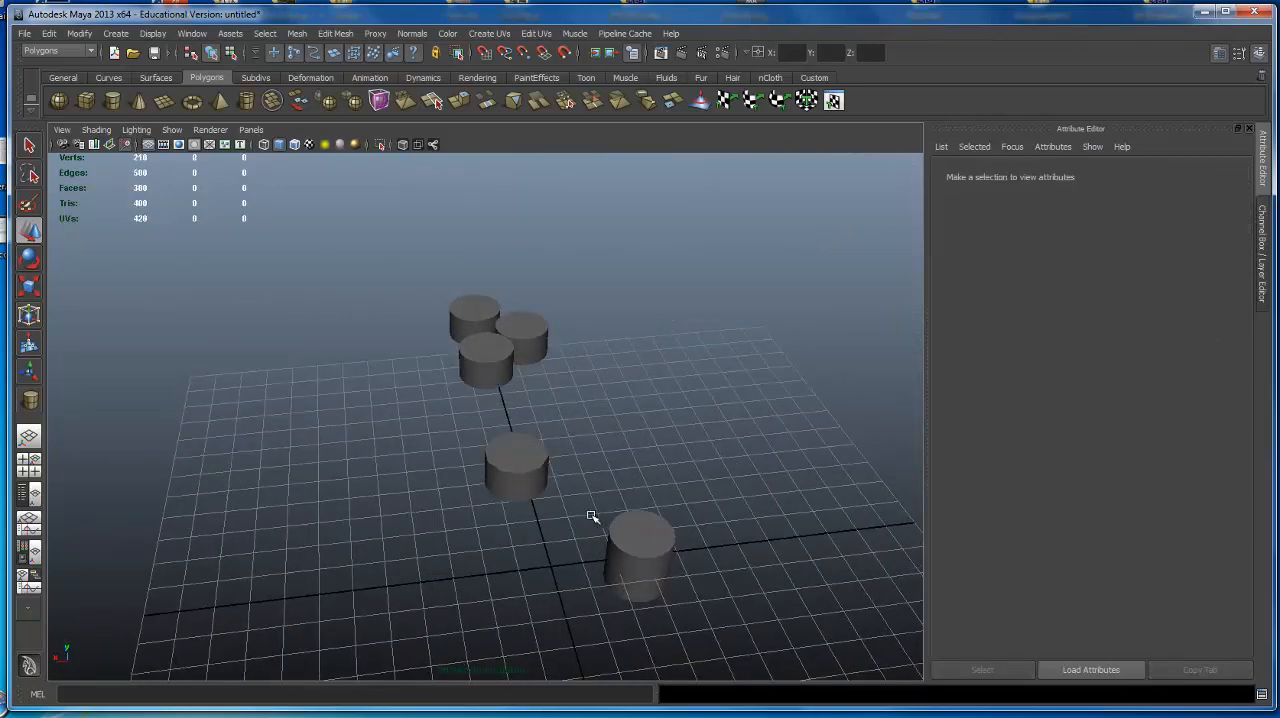
pyautogui.keyDown('alt'); pyautogui.moveTo(650, 408); pyautogui.dragTo(704, 388); pyautogui.keyUp('alt')
pyautogui.keyDown('alt'); pyautogui.moveTo(704, 388); pyautogui.dragTo(561, 321, button='right'); pyautogui.keyUp('alt')
pyautogui.click(604, 455)
pyautogui.keyDown('alt'); pyautogui.moveTo(620, 390); pyautogui.dragTo(463, 391, button='middle'); pyautogui.keyUp('alt')
pyautogui.keyDown('alt'); pyautogui.moveTo(463, 391); pyautogui.dragTo(634, 429, button='right'); pyautogui.keyUp('alt')
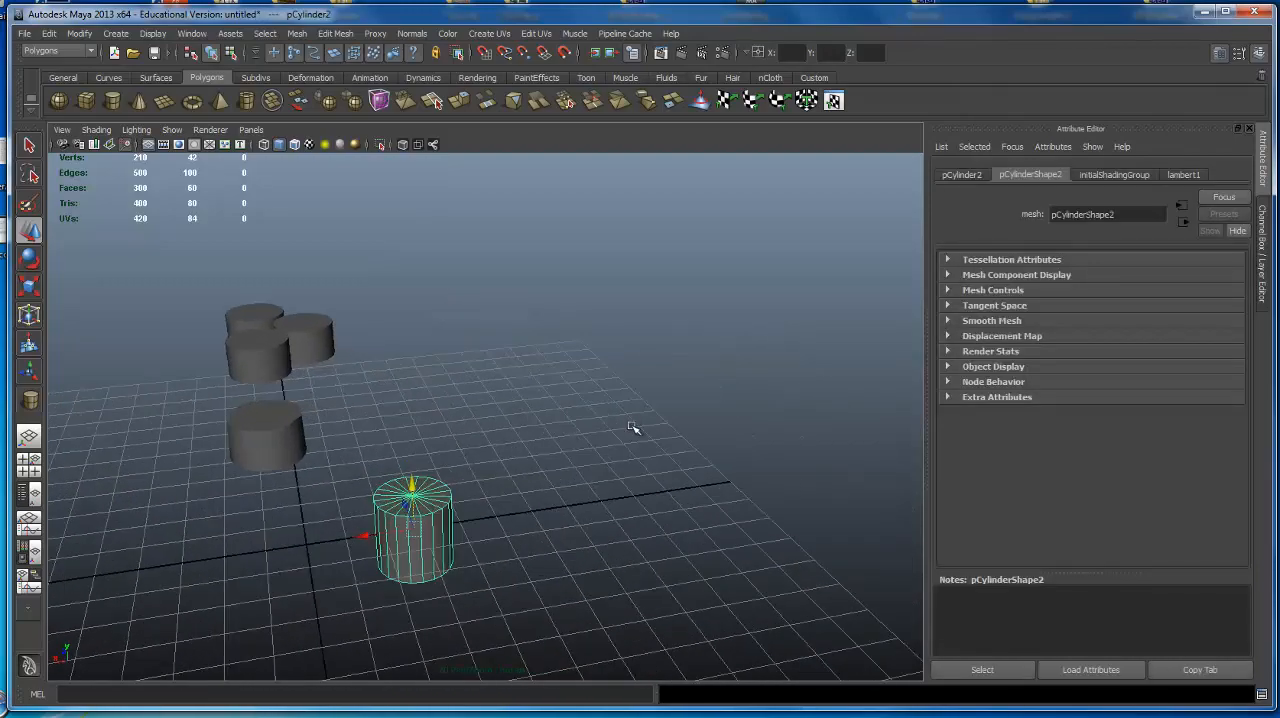
pyautogui.keyDown('alt'); pyautogui.moveTo(634, 429); pyautogui.dragTo(702, 400); pyautogui.keyUp('alt')
pyautogui.keyDown('alt'); pyautogui.moveTo(702, 400); pyautogui.dragTo(707, 314, button='middle'); pyautogui.keyUp('alt')
pyautogui.keyDown('alt'); pyautogui.moveTo(707, 314); pyautogui.dragTo(600, 318); pyautogui.keyUp('alt')
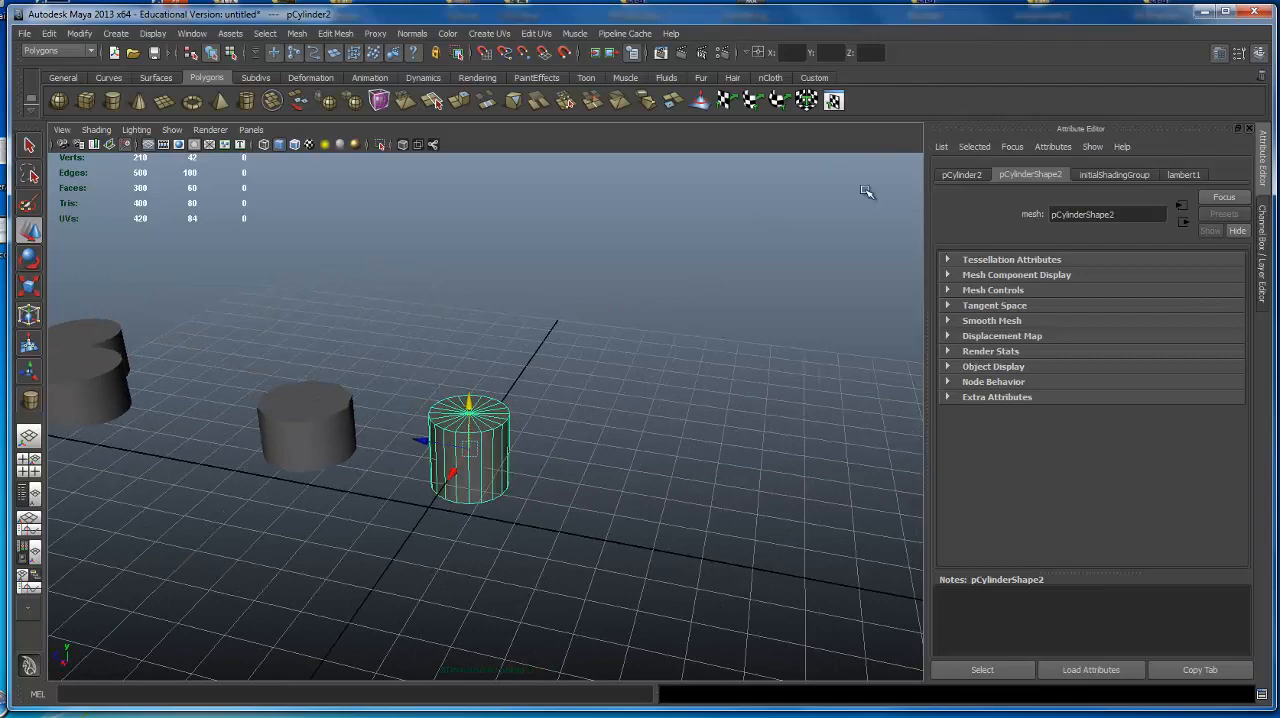
pyautogui.keyDown('alt'); pyautogui.moveTo(438, 374); pyautogui.dragTo(560, 378); pyautogui.keyUp('alt')
pyautogui.keyDown('alt'); pyautogui.moveTo(560, 378); pyautogui.dragTo(597, 326, button='right'); pyautogui.keyUp('alt')
pyautogui.keyDown('alt'); pyautogui.moveTo(597, 326); pyautogui.dragTo(608, 303, button='middle'); pyautogui.keyUp('alt')
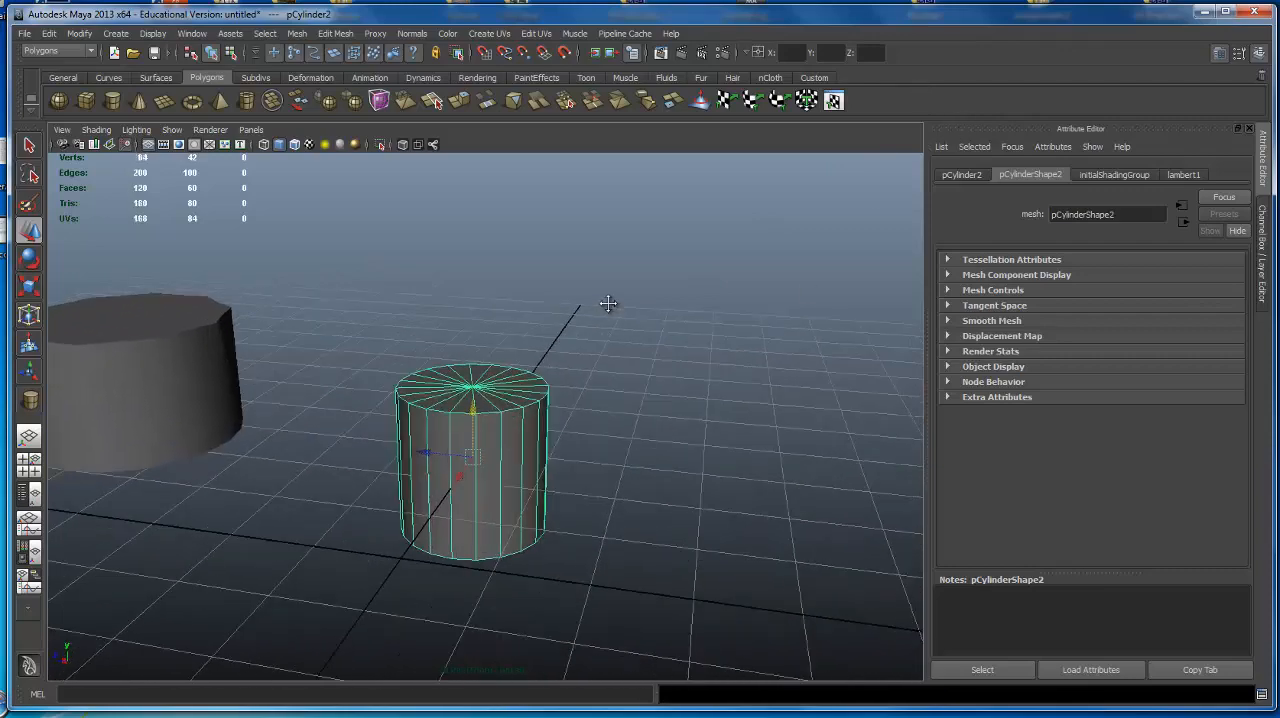
pyautogui.keyDown('alt'); pyautogui.moveTo(608, 303); pyautogui.dragTo(571, 306); pyautogui.keyUp('alt')
pyautogui.keyDown('alt'); pyautogui.moveTo(571, 306); pyautogui.dragTo(574, 311, button='right'); pyautogui.keyUp('alt')
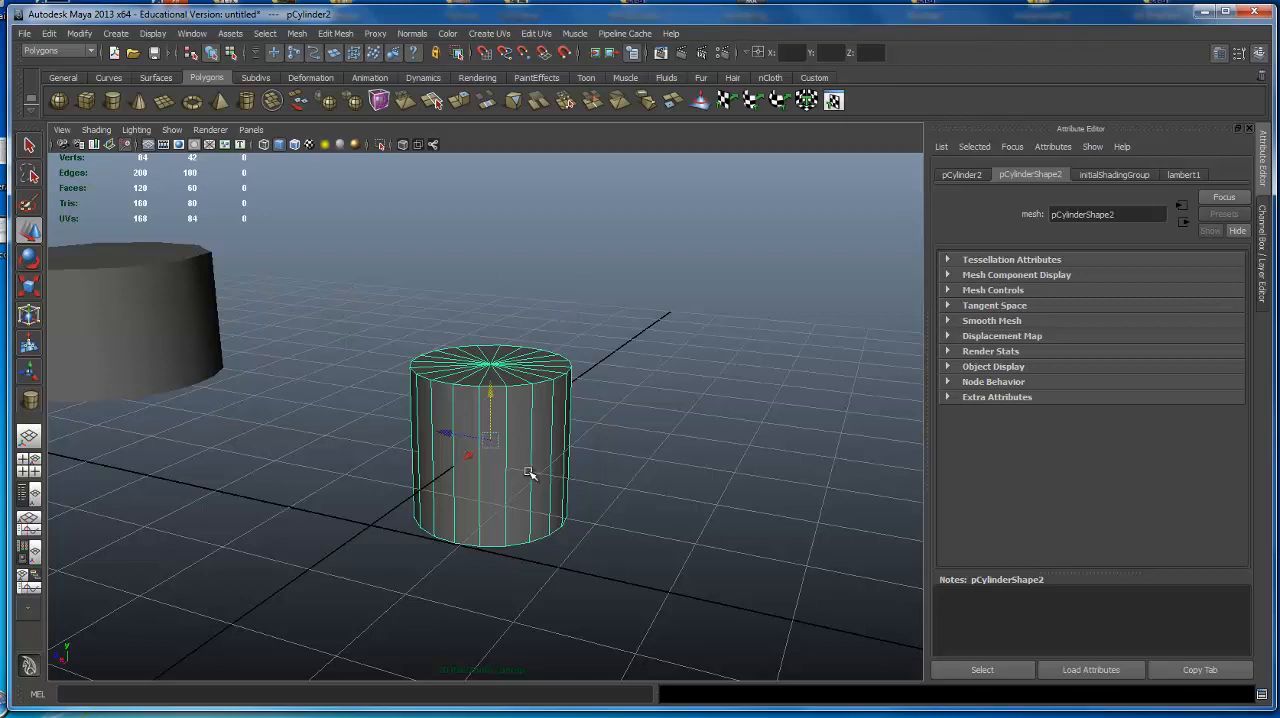
# Close the Attribute Editor, then close the Channel Box / Layer Editor and show it again.
pyautogui.click(1250, 129)
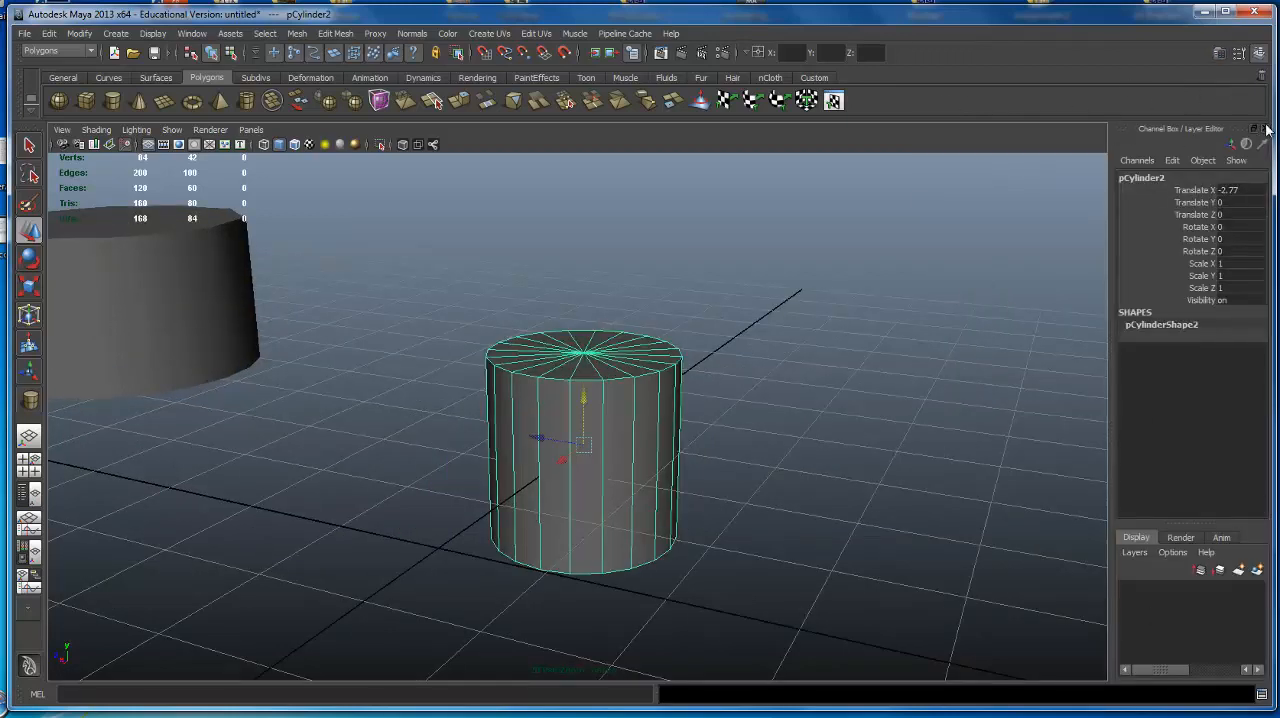
pyautogui.click(1266, 129)
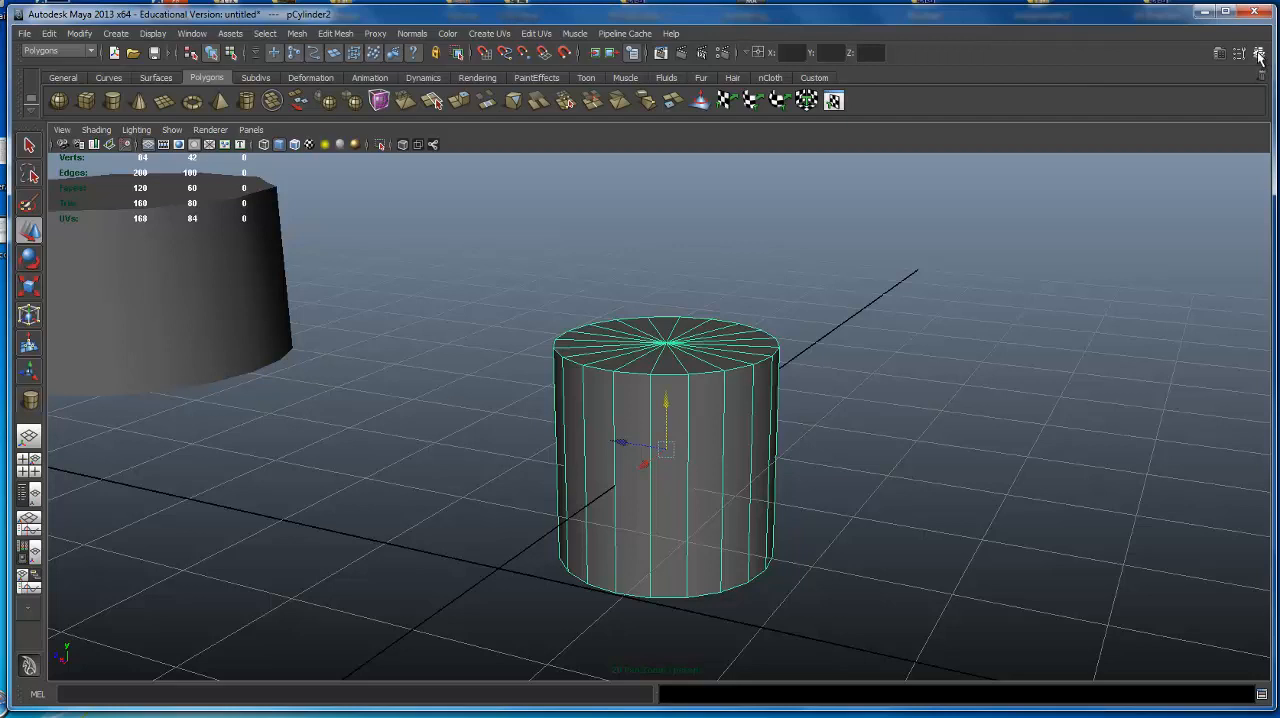
pyautogui.click(1258, 52)
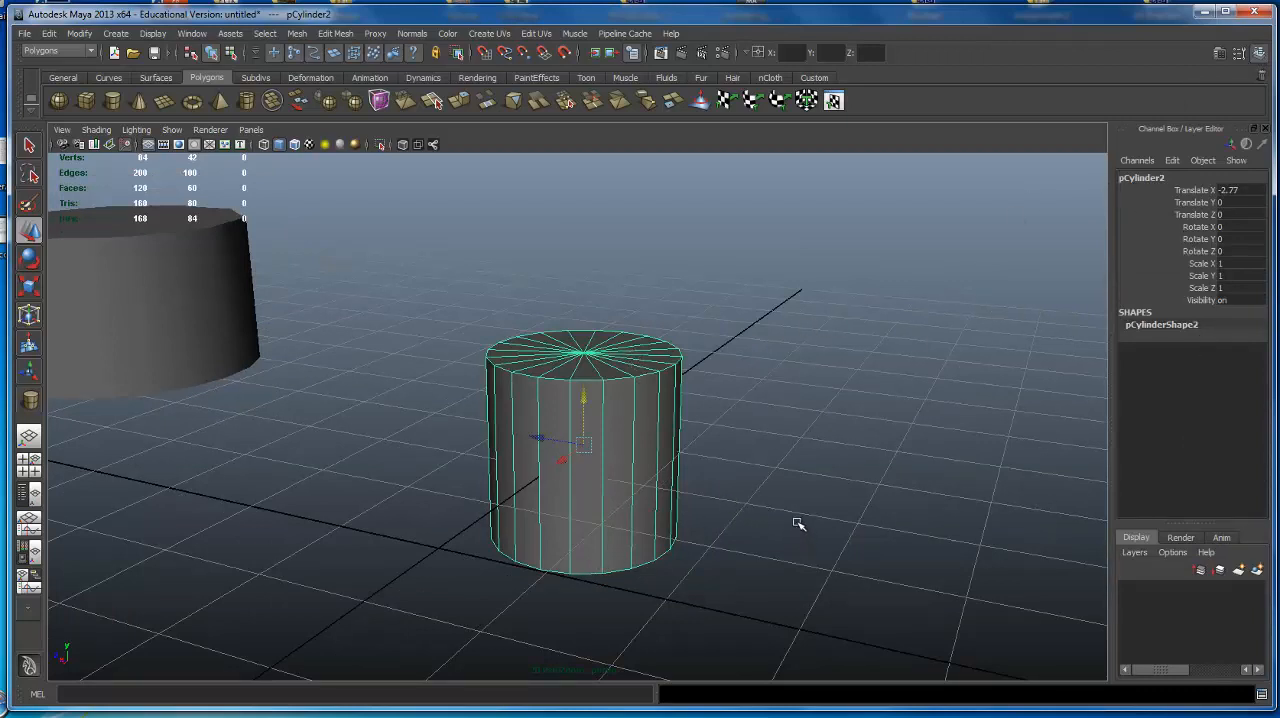
# Try rotating the cylinder freely around all axes with the Rotate tool, and undo the rotation.
pyautogui.keyDown('alt'); pyautogui.moveTo(703, 388); pyautogui.dragTo(740, 354); pyautogui.keyUp('alt')
pyautogui.keyDown('alt'); pyautogui.moveTo(740, 354); pyautogui.dragTo(606, 406, button='right'); pyautogui.keyUp('alt')
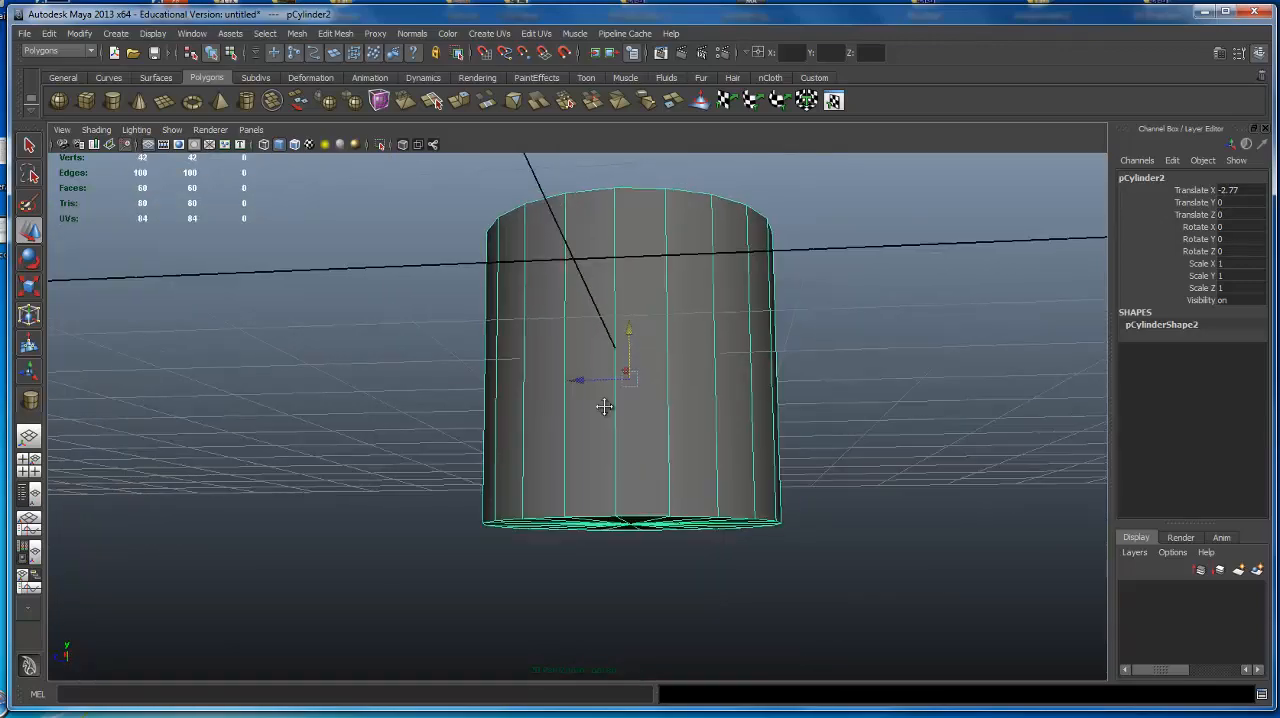
pyautogui.keyDown('alt'); pyautogui.moveTo(606, 406); pyautogui.dragTo(566, 403); pyautogui.keyUp('alt')
pyautogui.keyDown('alt'); pyautogui.moveTo(566, 403); pyautogui.dragTo(545, 327, button='right'); pyautogui.keyUp('alt')
pyautogui.keyDown('alt'); pyautogui.moveTo(545, 326); pyautogui.dragTo(535, 340); pyautogui.keyUp('alt')
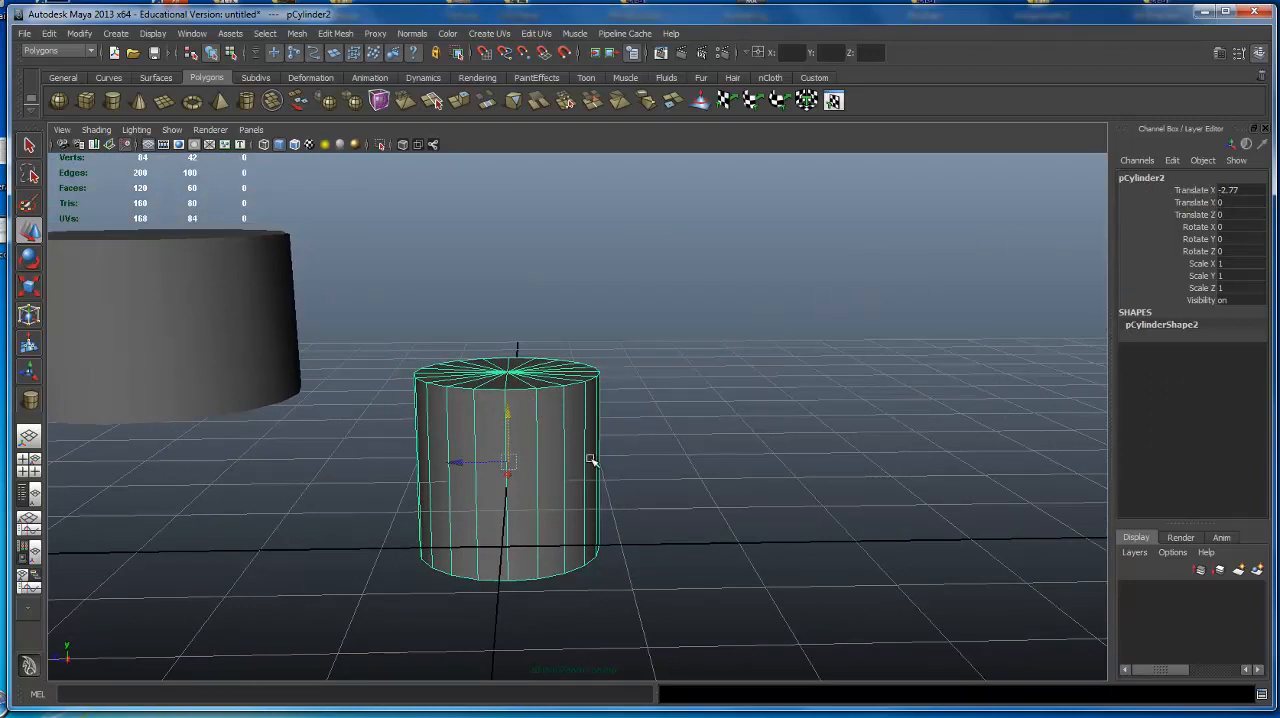
pyautogui.press('e')
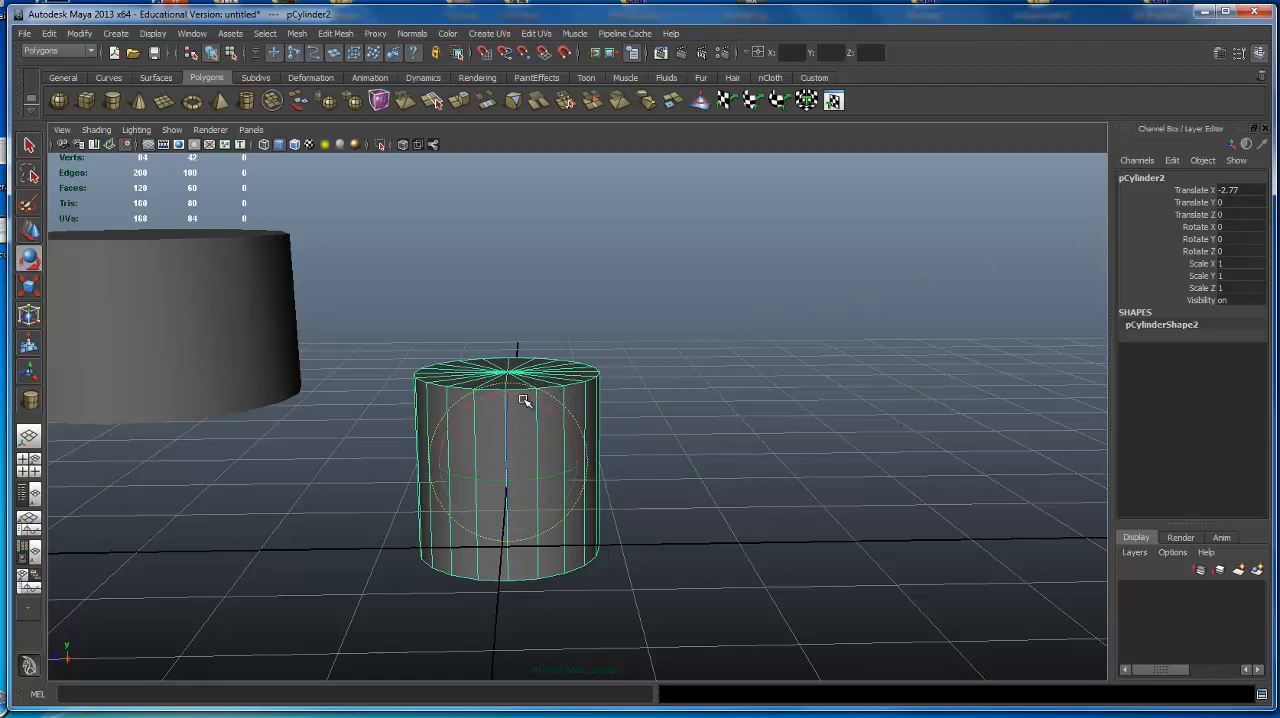
pyautogui.moveTo(522, 398); pyautogui.dragTo(562, 449)
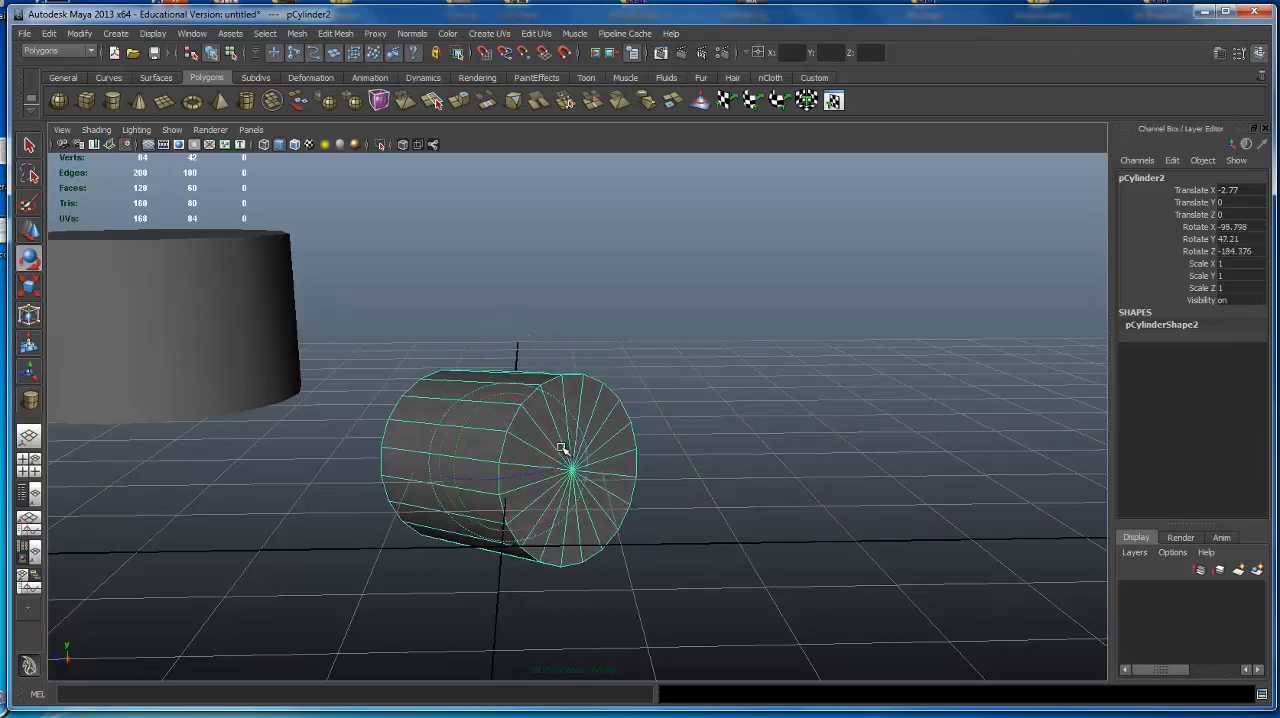
pyautogui.hotkey('ctrl', 'z')
pyautogui.moveTo(708, 388)
pyautogui.keyDown('alt'); pyautogui.mouseDown()
pyautogui.moveTo(669, 385)
pyautogui.moveTo(718, 386)
pyautogui.mouseUp(); pyautogui.keyUp('alt')
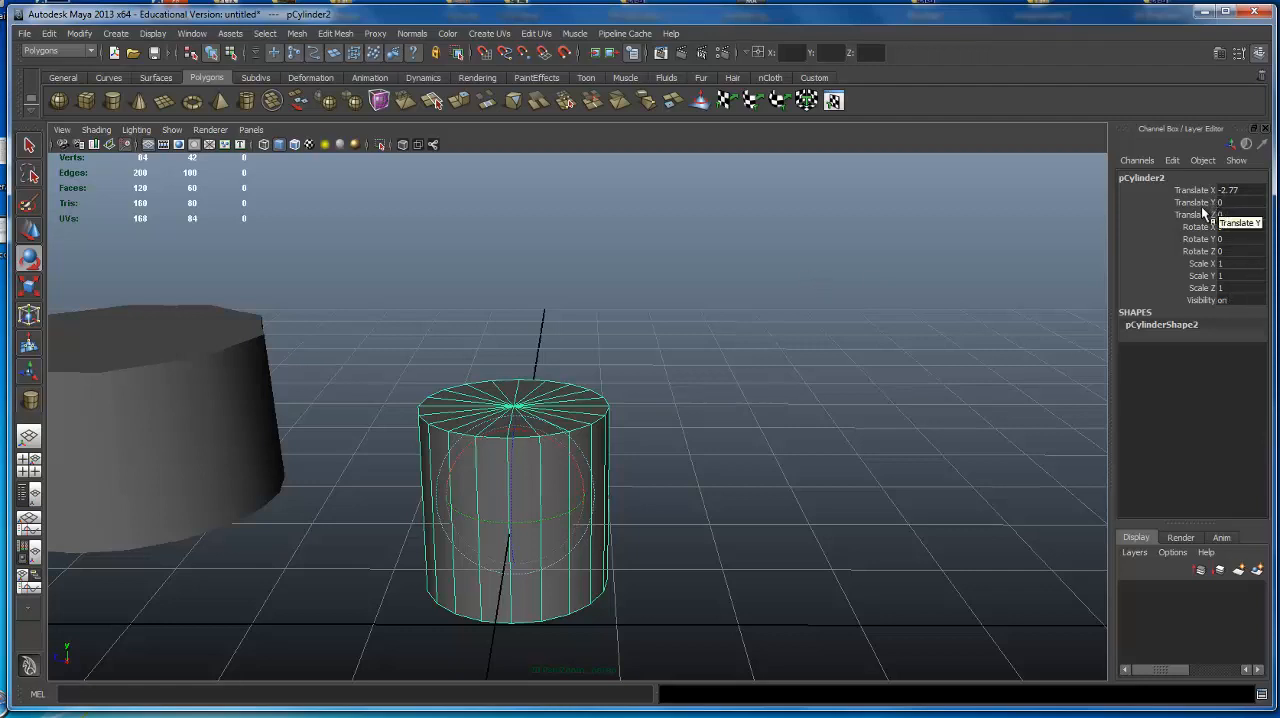
# Switch from the Move tool back to the Rotate tool, try another rotation of the cylinder and undo it.
pyautogui.keyDown('alt'); pyautogui.moveTo(674, 340); pyautogui.dragTo(620, 395); pyautogui.keyUp('alt')
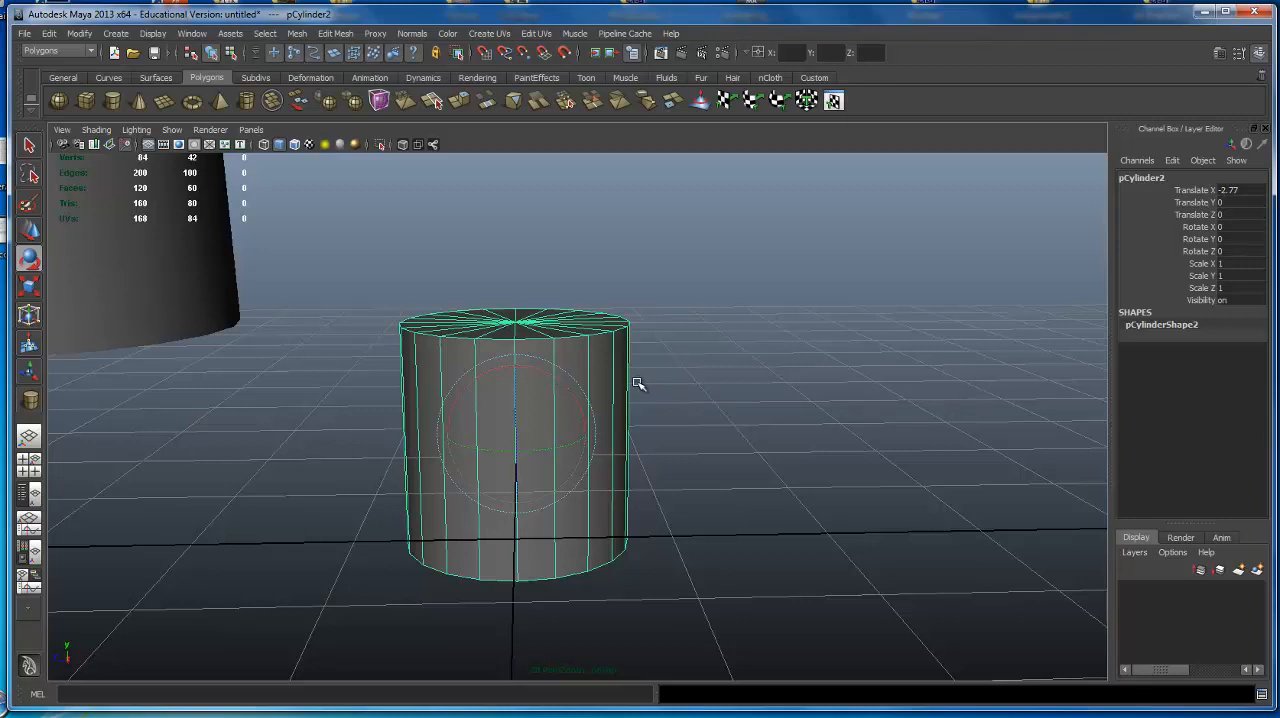
pyautogui.press('w')
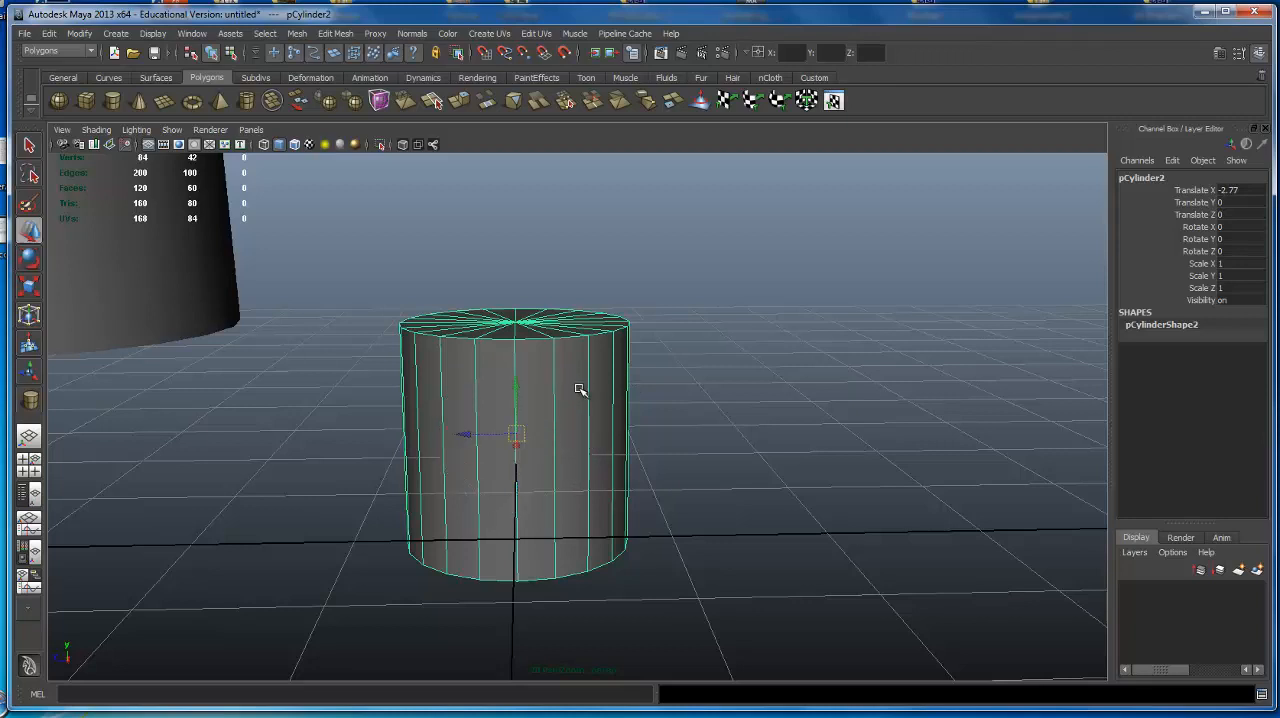
pyautogui.press('e')
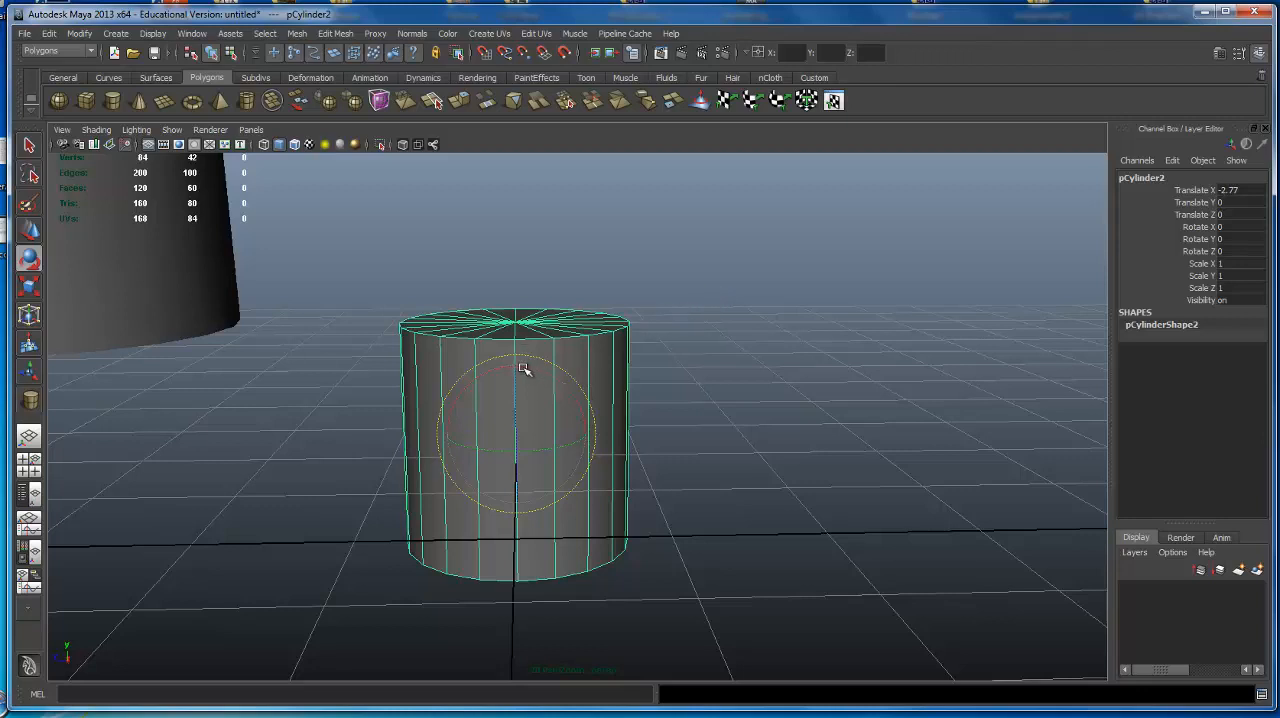
pyautogui.moveTo(516, 366); pyautogui.dragTo(674, 384)
pyautogui.hotkey('ctrl', 'z')
# Rotate the cylinder around its X axis to about -89 degrees and undo the last small adjustment.
pyautogui.keyDown('alt'); pyautogui.moveTo(674, 384); pyautogui.dragTo(700, 378, button='right'); pyautogui.keyUp('alt')
pyautogui.keyDown('alt'); pyautogui.moveTo(700, 378); pyautogui.dragTo(628, 360, button='middle'); pyautogui.keyUp('alt')
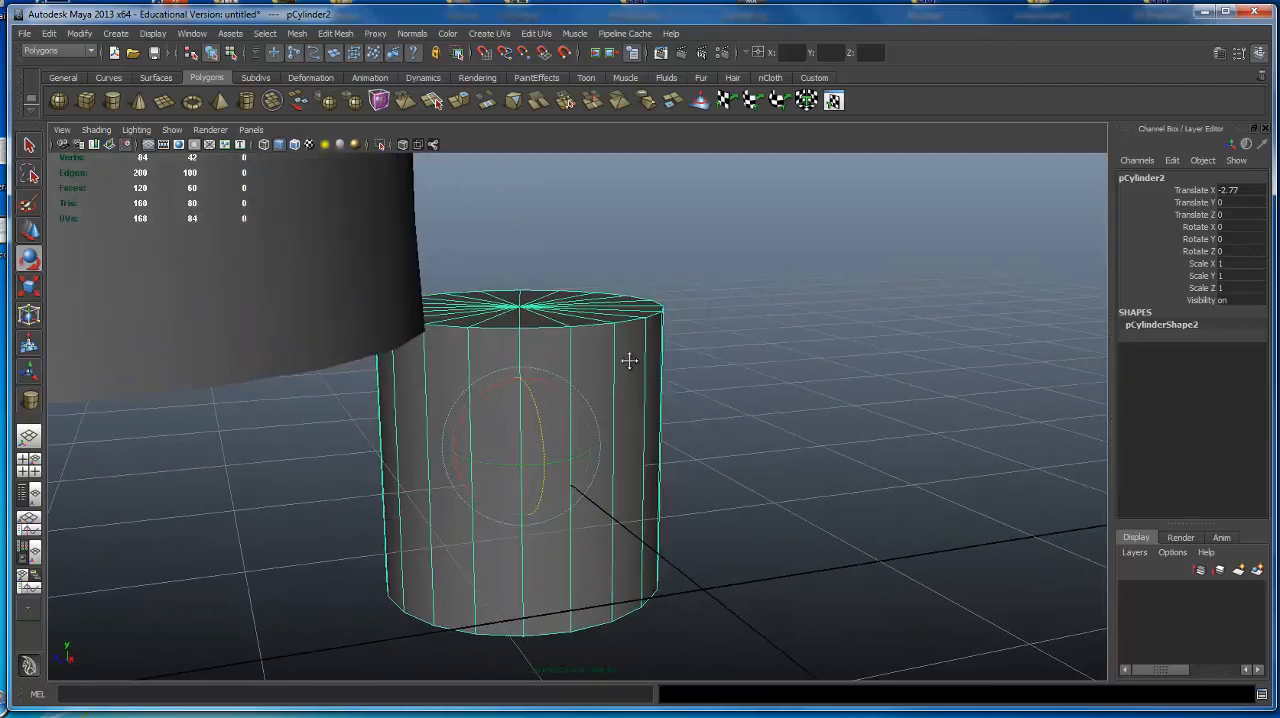
pyautogui.keyDown('alt'); pyautogui.moveTo(628, 360); pyautogui.dragTo(698, 362, button='right'); pyautogui.keyUp('alt')
pyautogui.keyDown('alt'); pyautogui.moveTo(702, 364); pyautogui.dragTo(655, 367); pyautogui.keyUp('alt')
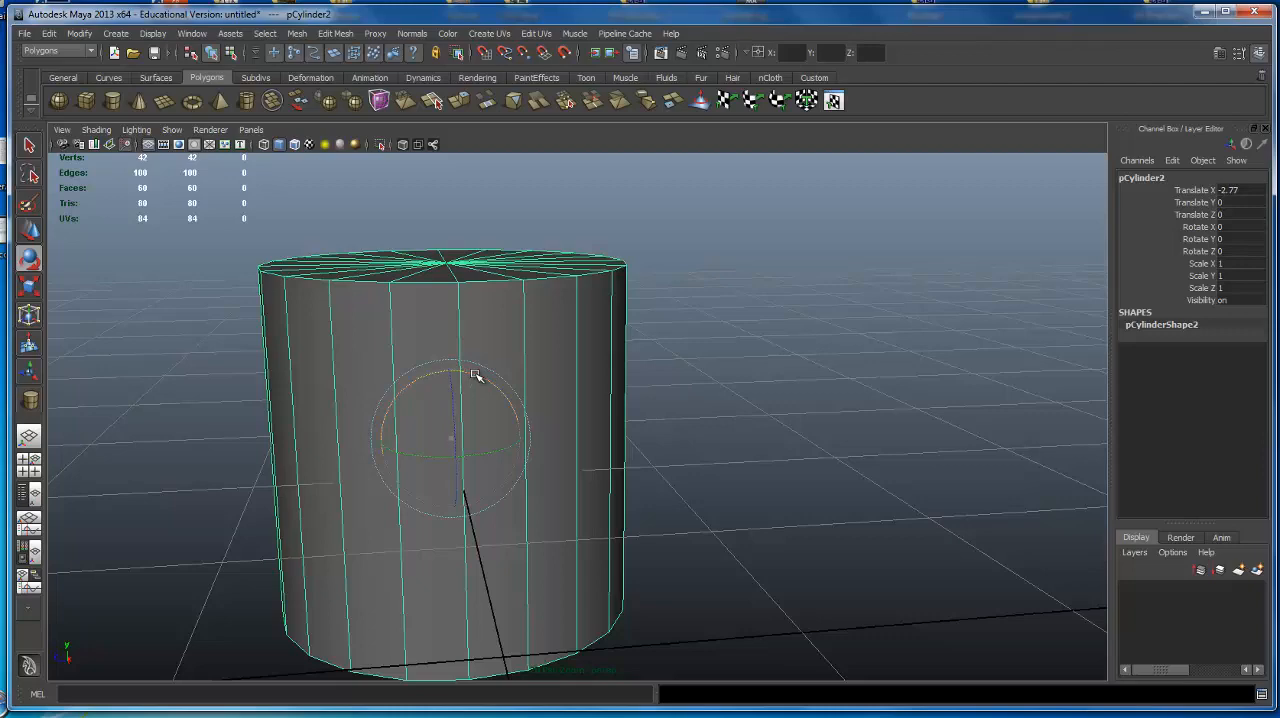
pyautogui.moveTo(480, 374); pyautogui.dragTo(544, 474)
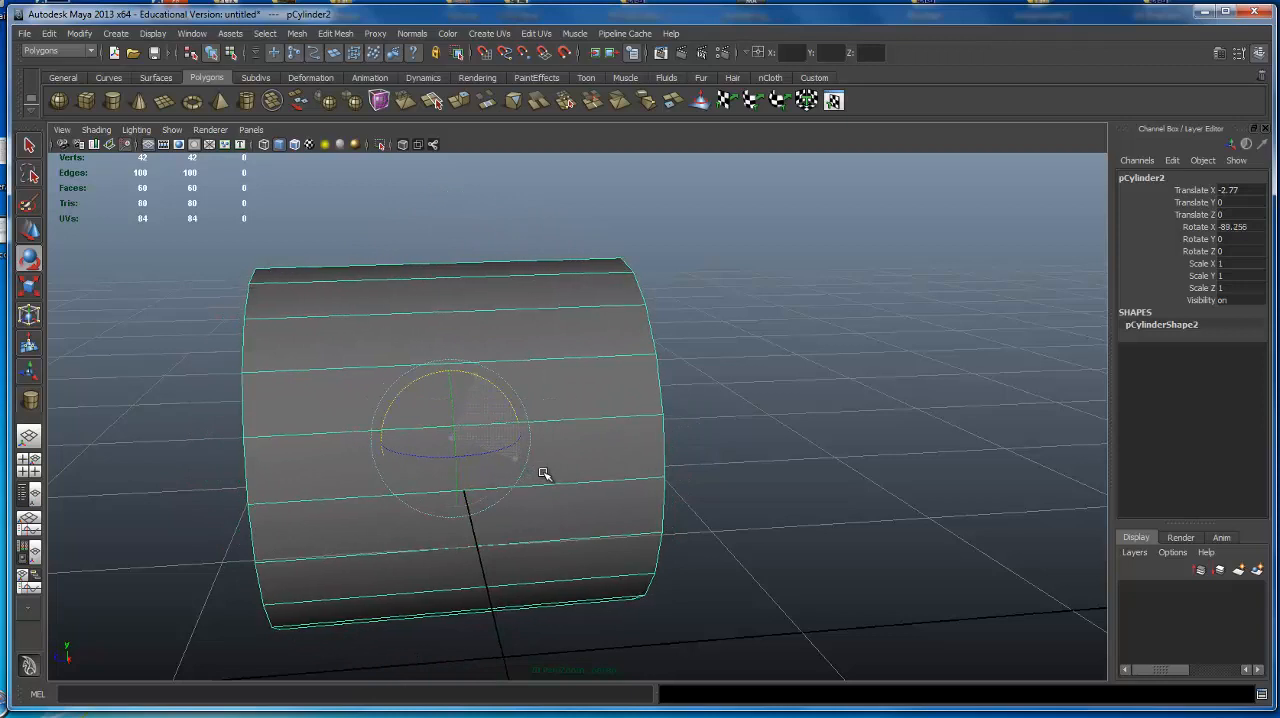
pyautogui.moveTo(543, 474); pyautogui.dragTo(544, 475)
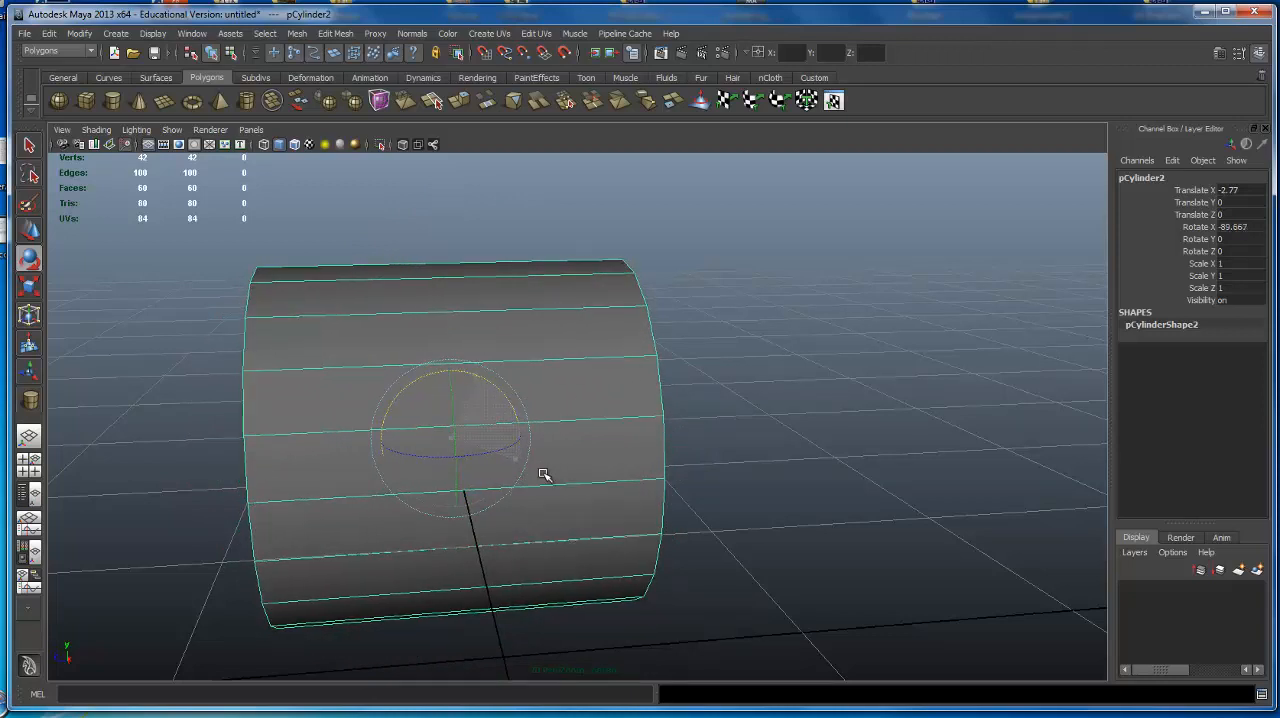
pyautogui.hotkey('ctrl', 'z')
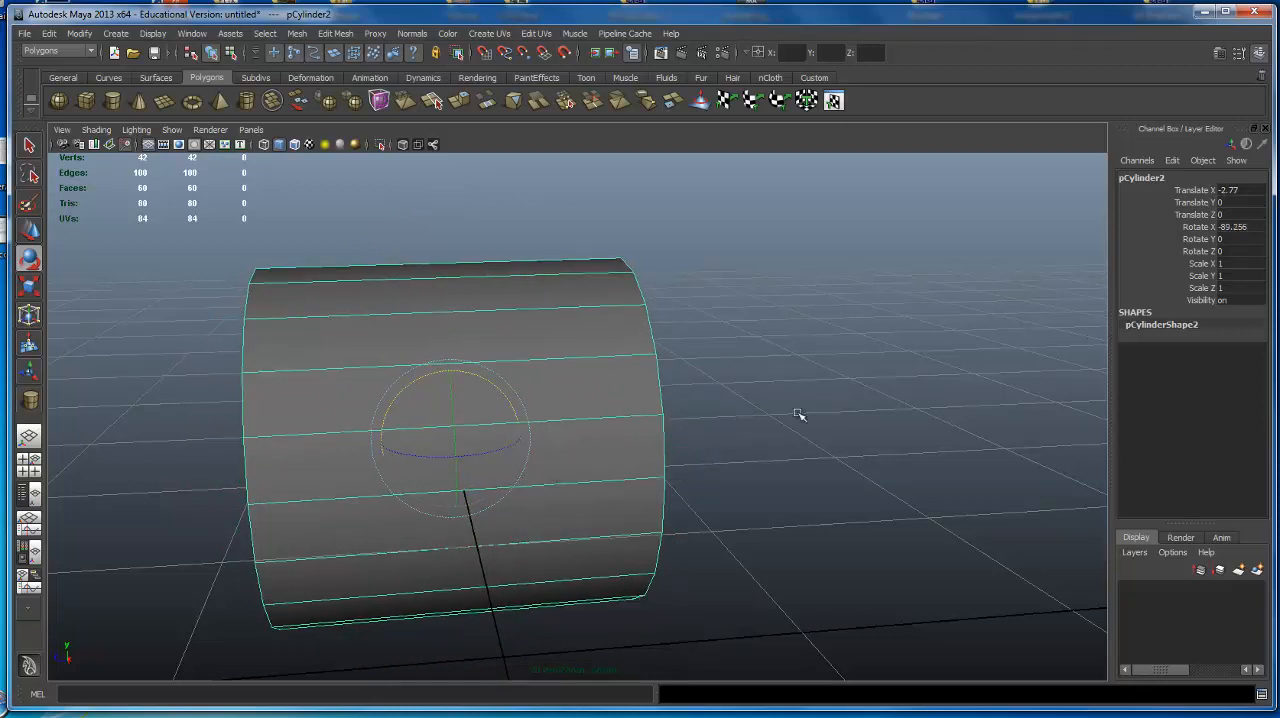
# Set the cylinder's Rotate X value to 90 in the Channel Box.
pyautogui.click(1242, 227)
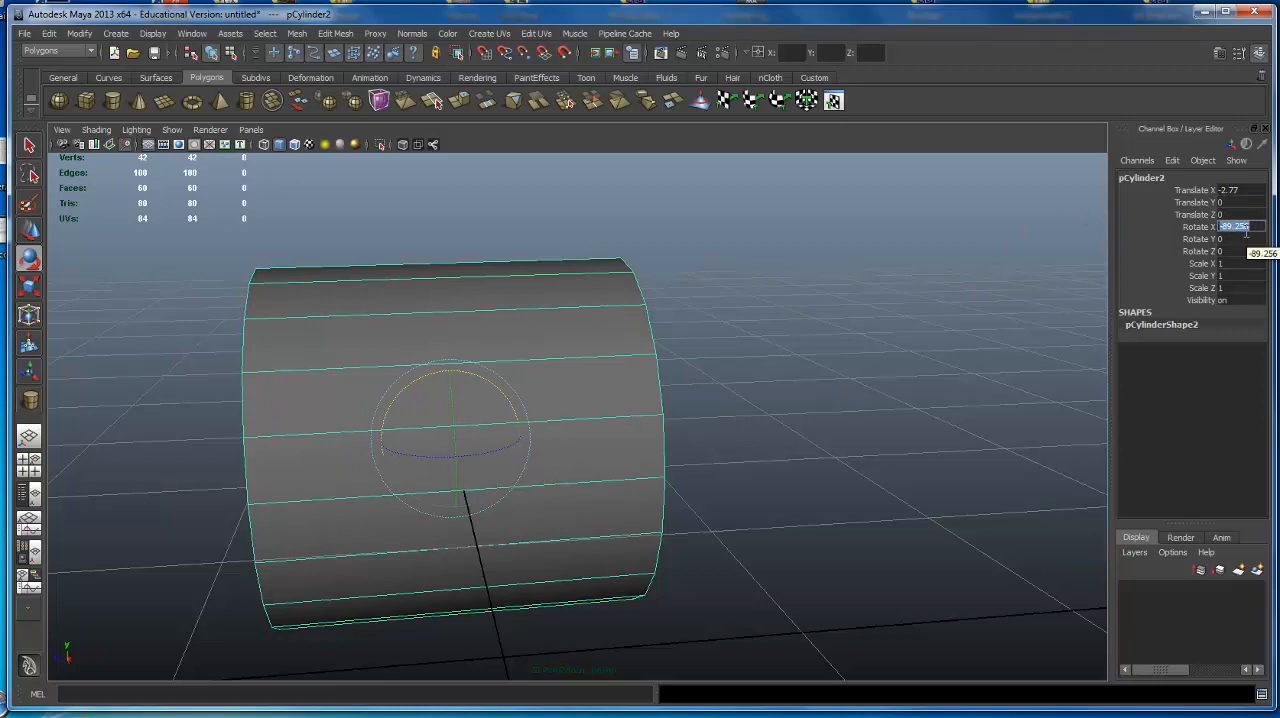
pyautogui.write('90')
pyautogui.press('Return')
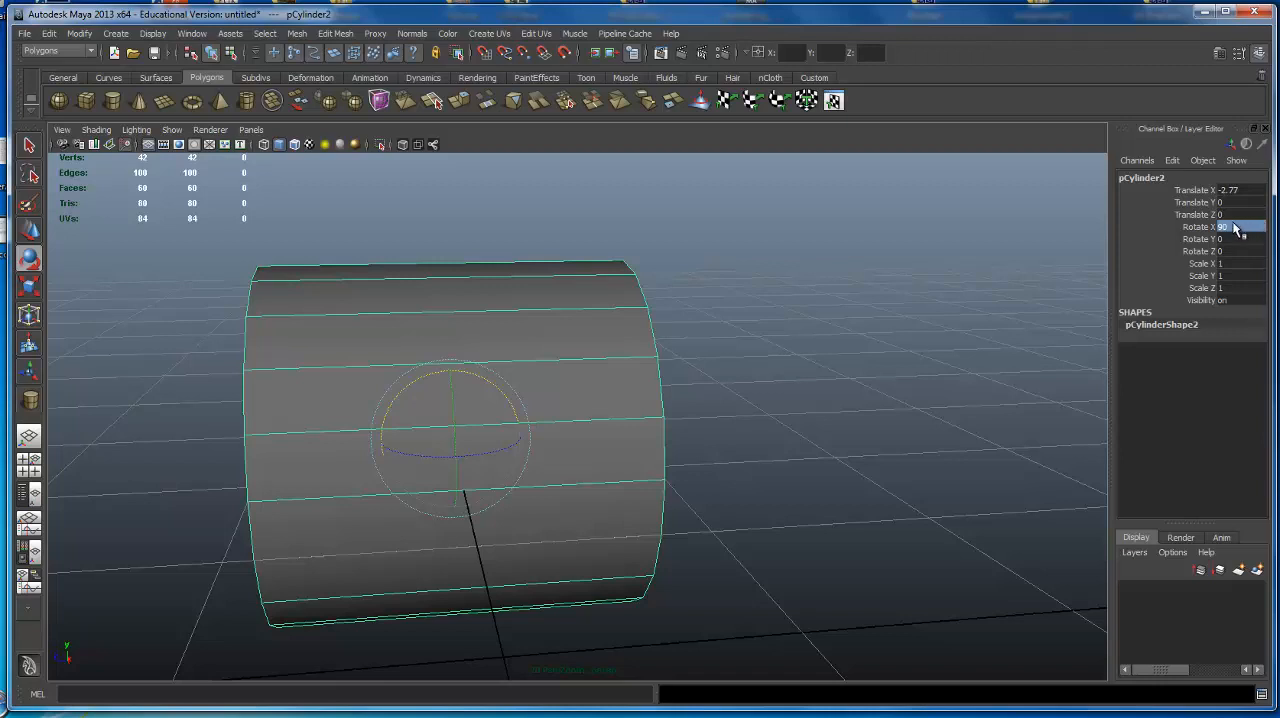
# Set the cylinder's Rotate X value to 270 in the Channel Box.
pyautogui.doubleClick(1235, 225)
pyautogui.write('270')
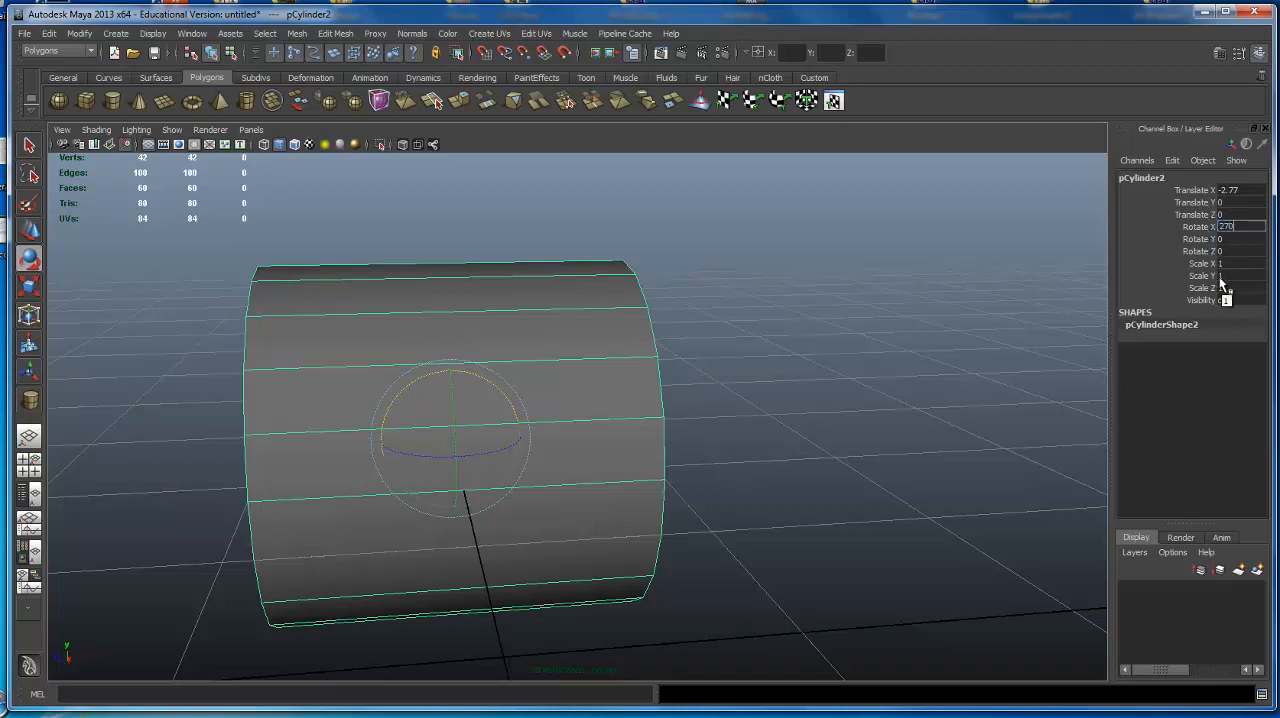
pyautogui.press('Return')
pyautogui.keyDown('alt'); pyautogui.moveTo(660, 351); pyautogui.dragTo(612, 310); pyautogui.keyUp('alt')
# Set the cylinder's Rotate X value to 90 and then reset it to 0.
pyautogui.click(1238, 227)
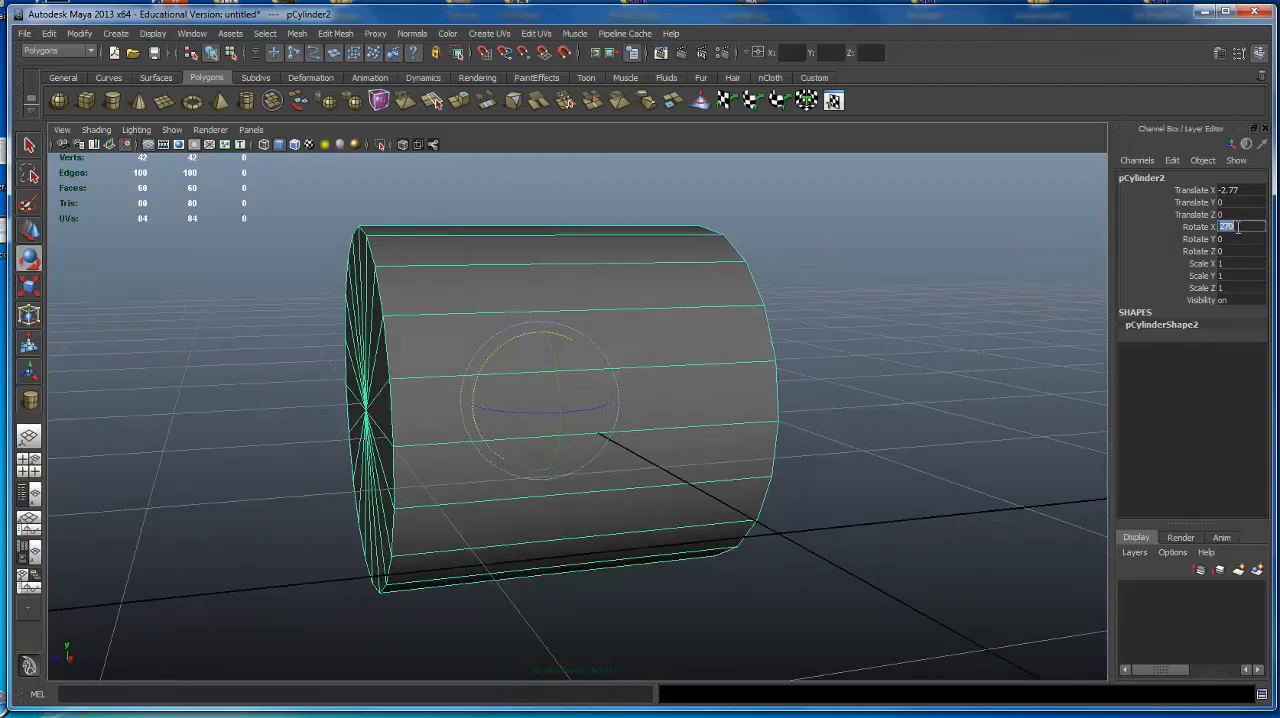
pyautogui.write('90')
pyautogui.press('Return')
pyautogui.click(1238, 227)
pyautogui.write('0')
pyautogui.press('Return')
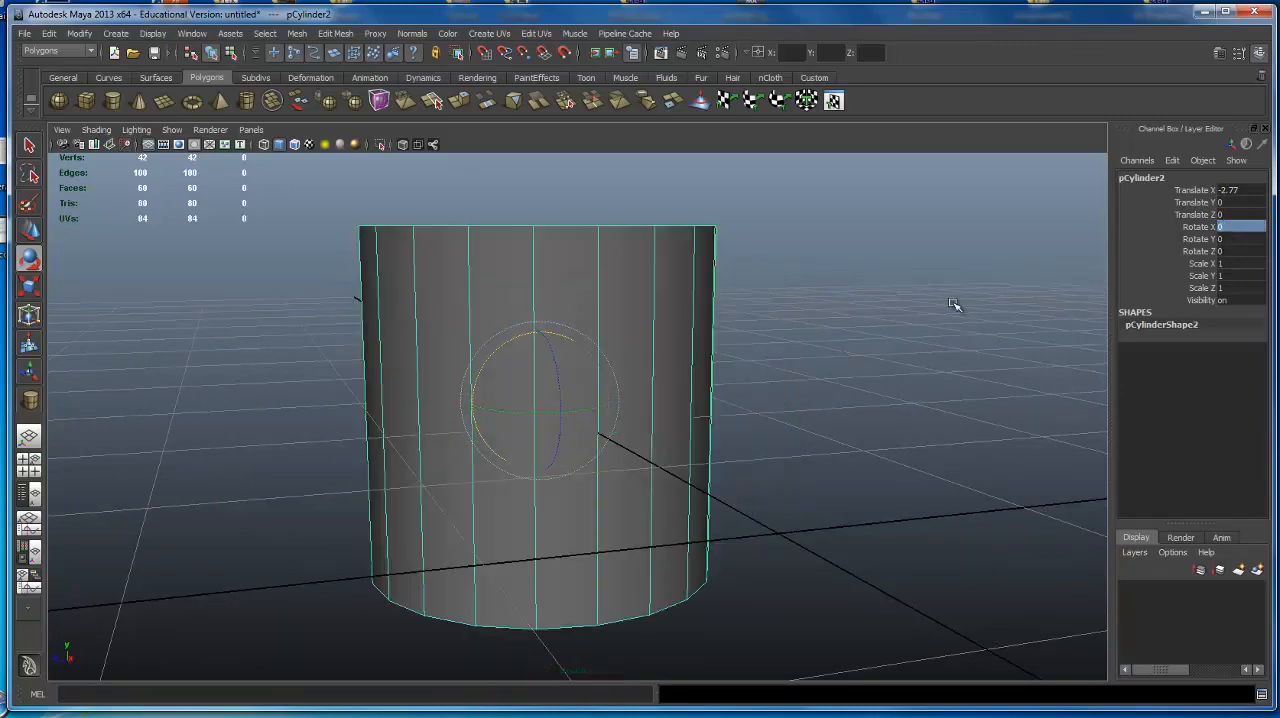
# Delete all the cylinders so that the scene is empty.
pyautogui.scroll(-2, 509, 571)
pyautogui.keyDown('alt'); pyautogui.moveTo(509, 571); pyautogui.dragTo(710, 336); pyautogui.keyUp('alt')
pyautogui.press('Delete')
pyautogui.click(261, 257)
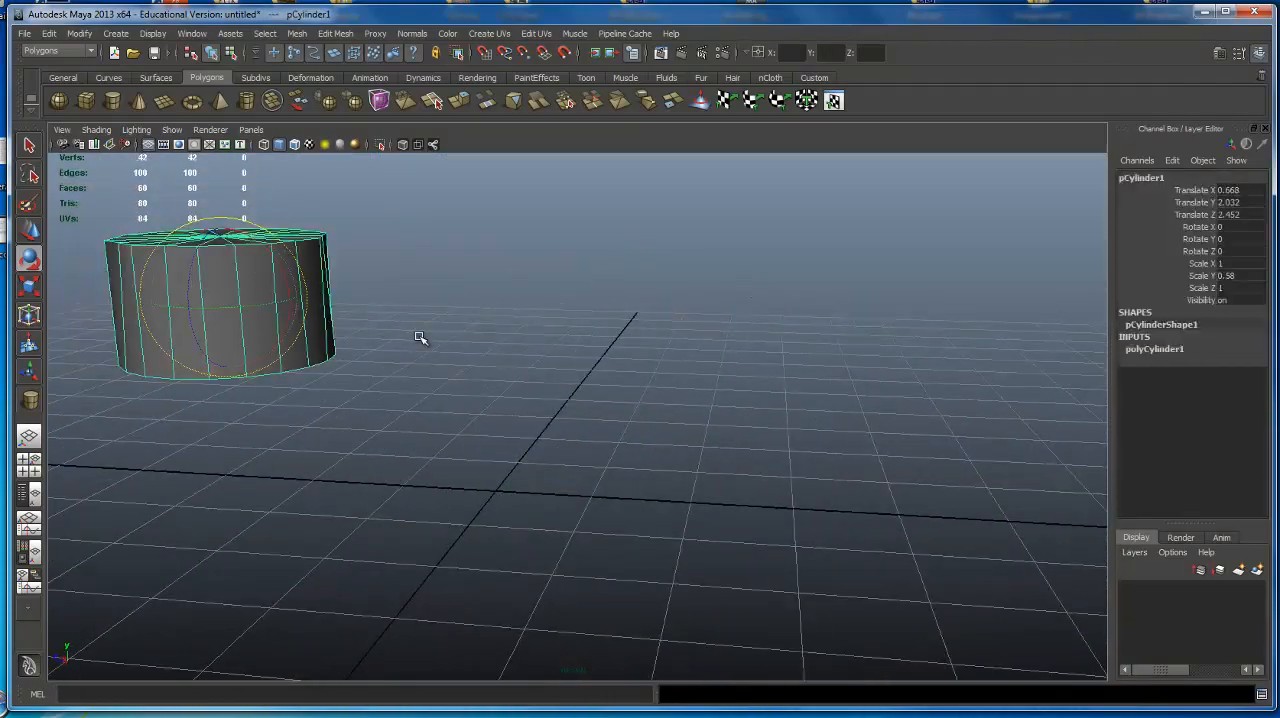
pyautogui.scroll(-4, 420, 338)
pyautogui.keyDown('alt'); pyautogui.moveTo(515, 345); pyautogui.dragTo(735, 371); pyautogui.keyUp('alt')
pyautogui.press('w')
pyautogui.scroll(3, 560, 348)
pyautogui.keyDown('alt'); pyautogui.moveTo(560, 348); pyautogui.dragTo(655, 348); pyautogui.keyUp('alt')
pyautogui.press('Delete')
pyautogui.scroll(-6, 594, 400)
pyautogui.moveTo(192, 366); pyautogui.dragTo(670, 526)
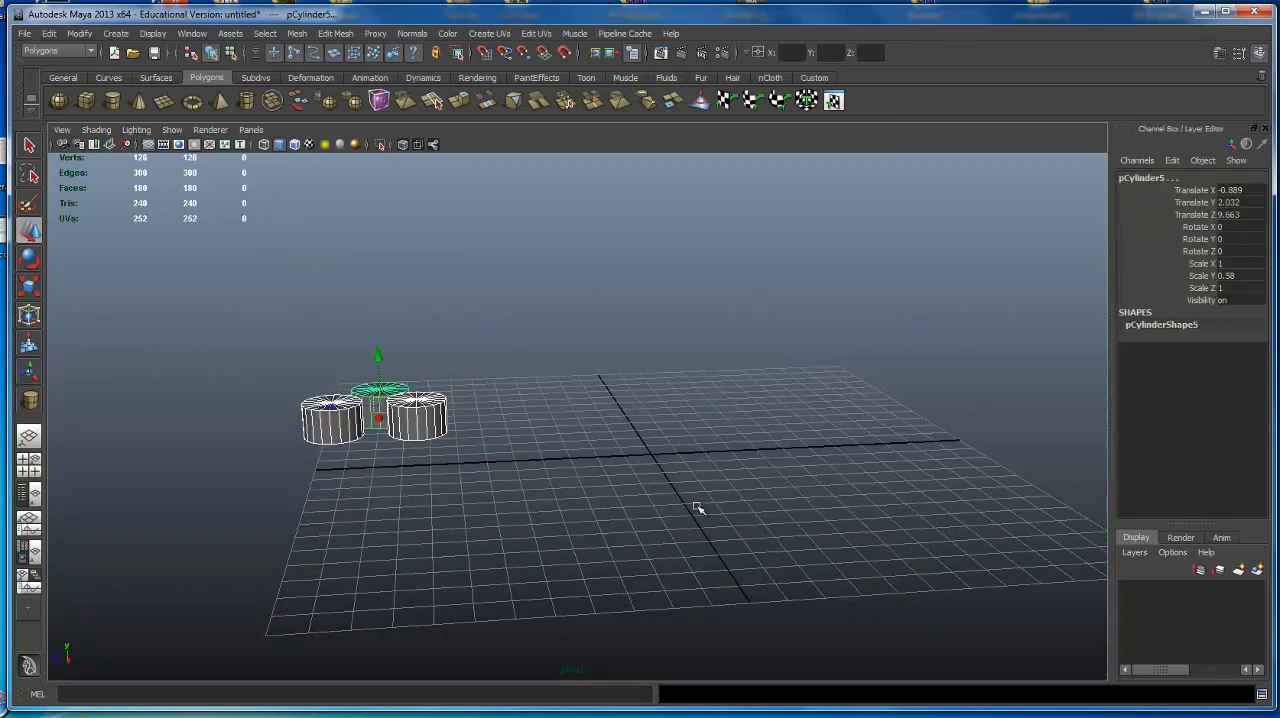
pyautogui.press('Delete')
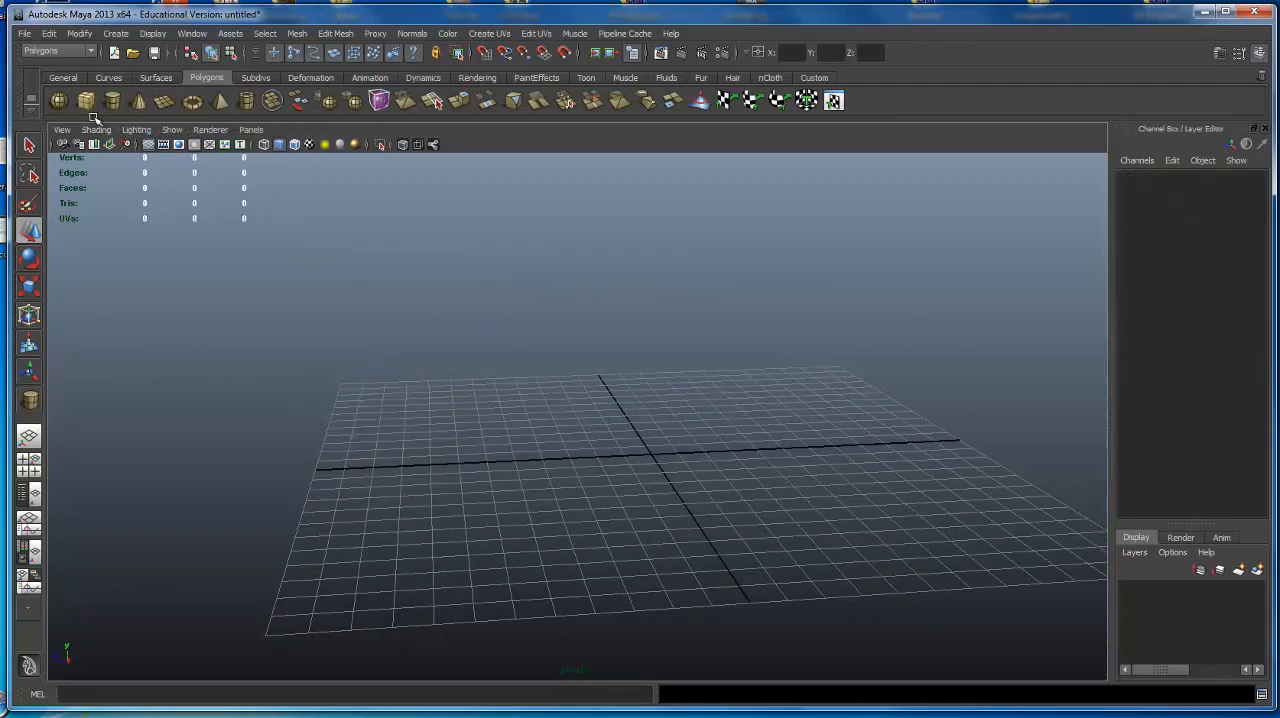
# Create a polygon sphere at the origin and scale it uniformly to about 2.94.
pyautogui.click(60, 102)
pyautogui.keyDown('alt'); pyautogui.moveTo(629, 341); pyautogui.dragTo(709, 320); pyautogui.keyUp('alt')
pyautogui.scroll(5, 709, 320)
pyautogui.keyDown('alt'); pyautogui.moveTo(709, 320); pyautogui.dragTo(530, 262, button='middle'); pyautogui.keyUp('alt')
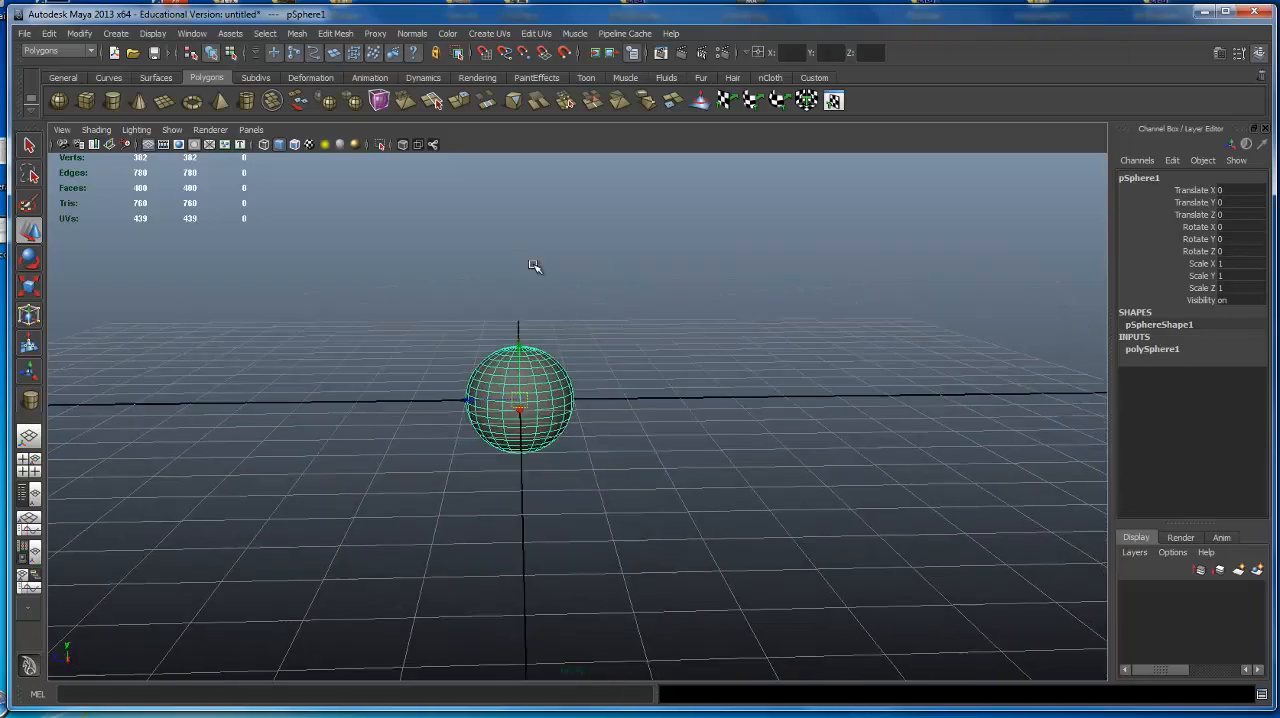
pyautogui.press('e')
pyautogui.press('r')
pyautogui.moveTo(519, 401); pyautogui.dragTo(699, 422)
pyautogui.keyDown('alt'); pyautogui.moveTo(667, 340); pyautogui.dragTo(643, 355); pyautogui.keyUp('alt')
pyautogui.keyDown('alt'); pyautogui.moveTo(643, 355); pyautogui.dragTo(649, 391, button='middle'); pyautogui.keyUp('alt')
pyautogui.press('w')
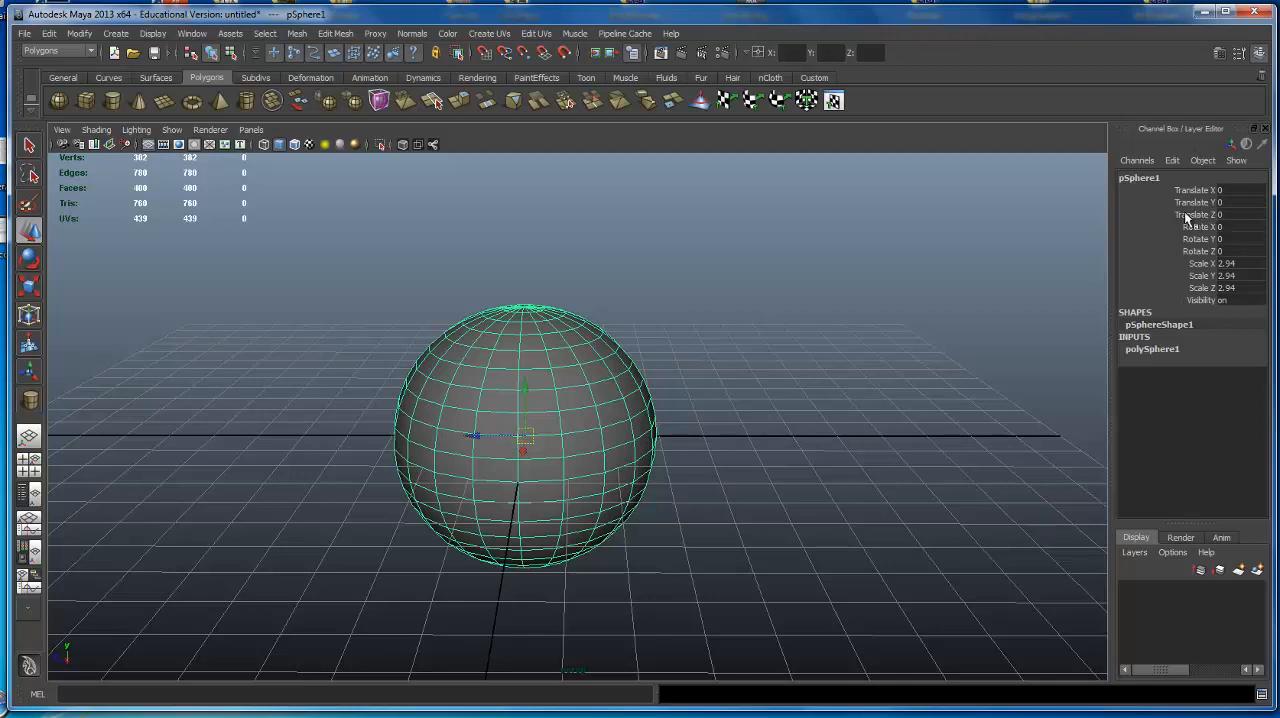
# Expand the sphere's polySphere1 input settings and set Subdivisions Axis to 10.
pyautogui.doubleClick(1154, 352)
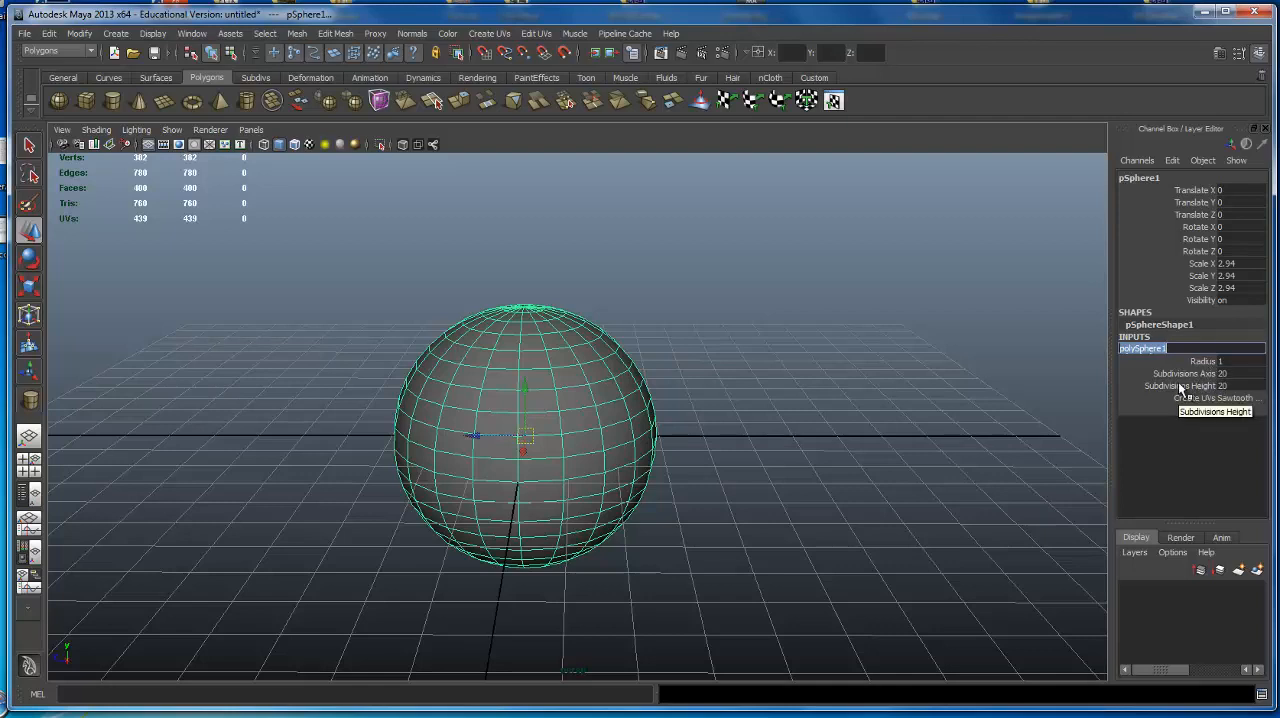
pyautogui.click(1228, 373)
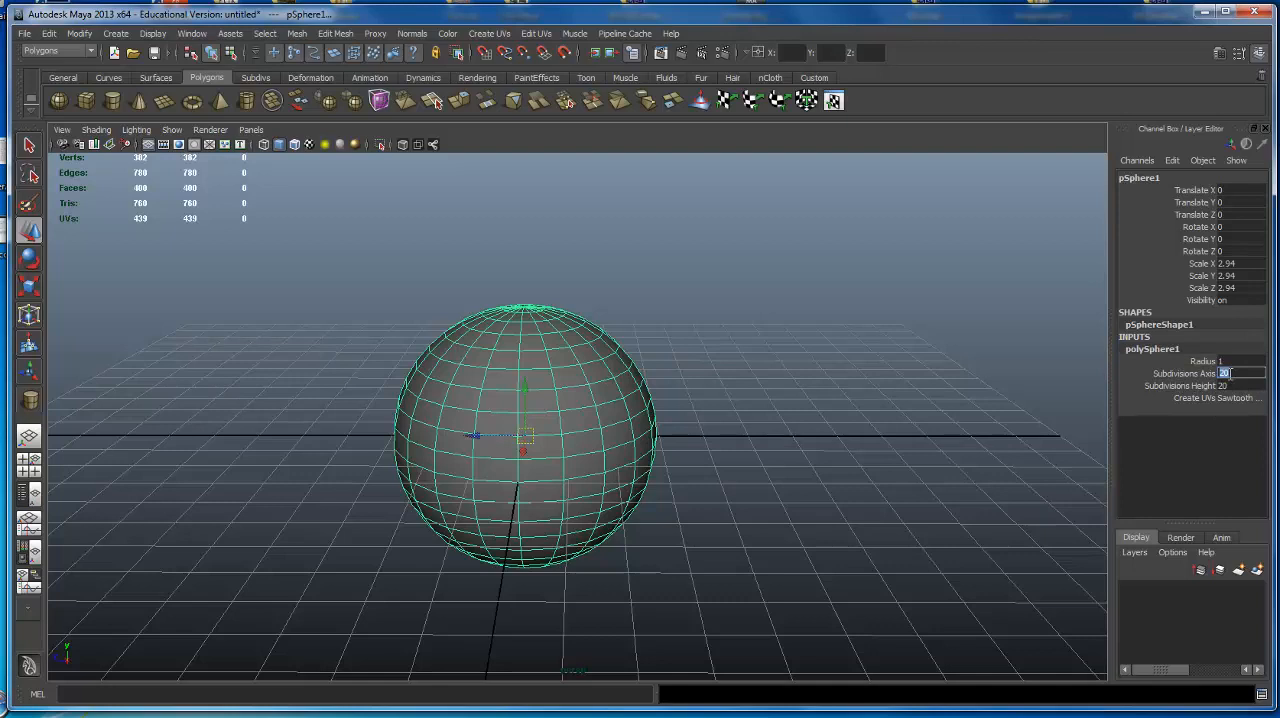
pyautogui.write('10')
pyautogui.press('Return')
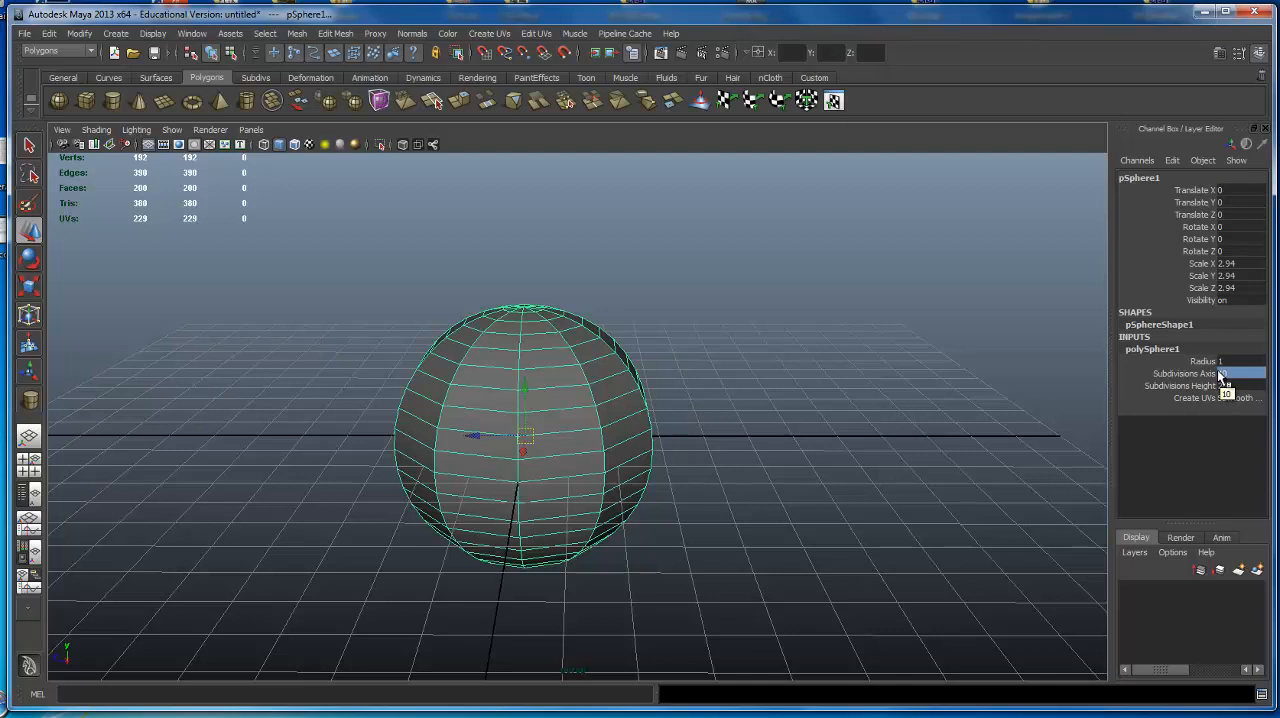
# Adjust the sphere's Subdivisions Axis interactively in the viewport, raising it to 18 and then lowering it to 3.
pyautogui.click(1179, 374)
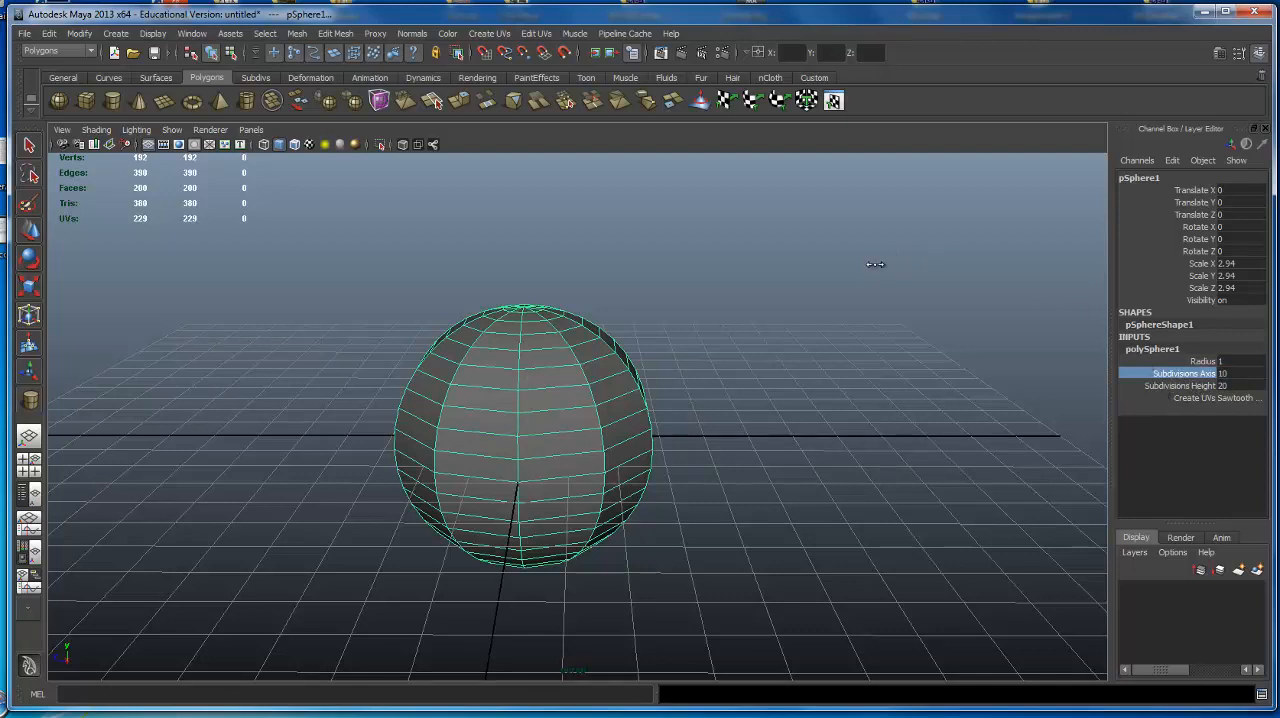
pyautogui.moveTo(877, 266); pyautogui.dragTo(934, 345, button='middle')
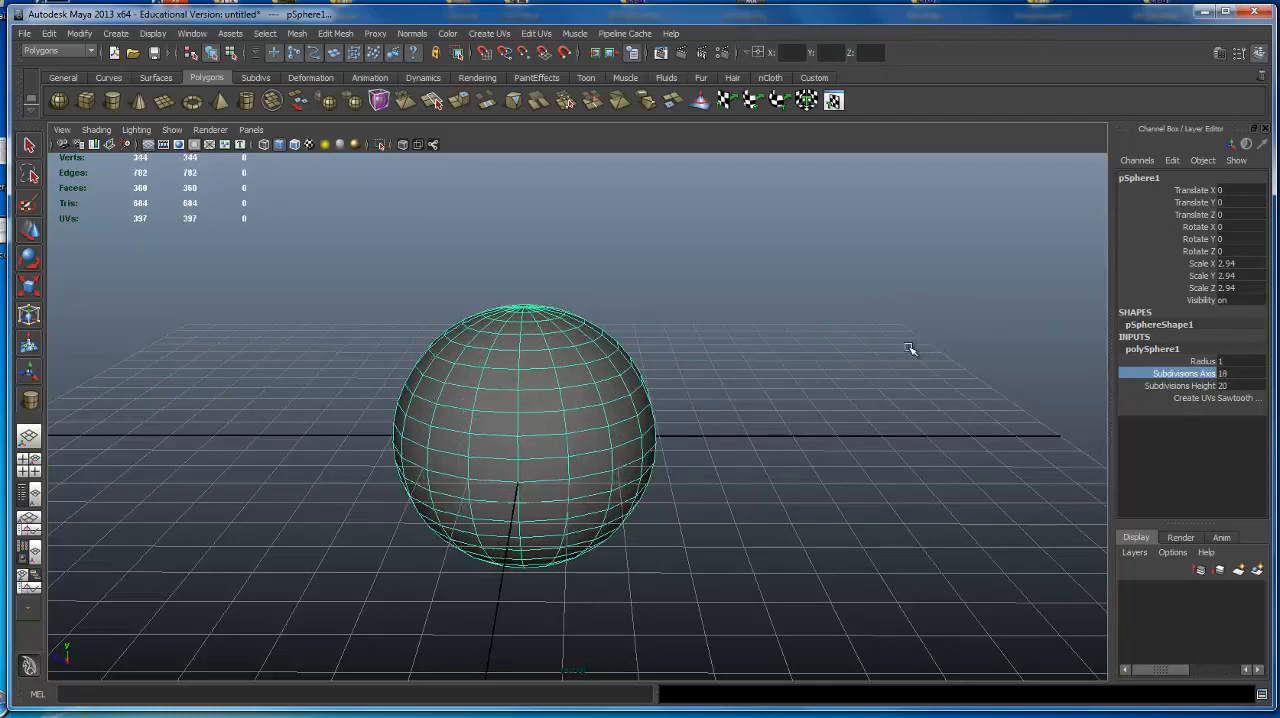
pyautogui.click(1228, 373)
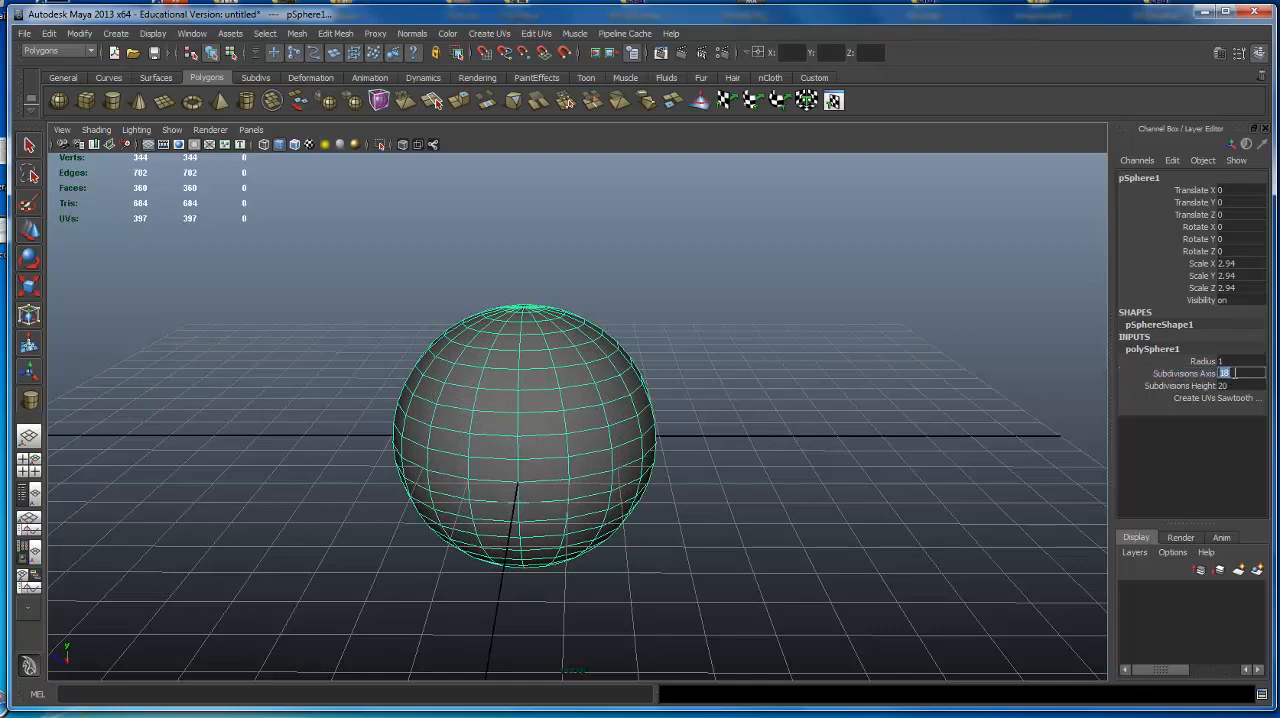
pyautogui.click(1194, 375)
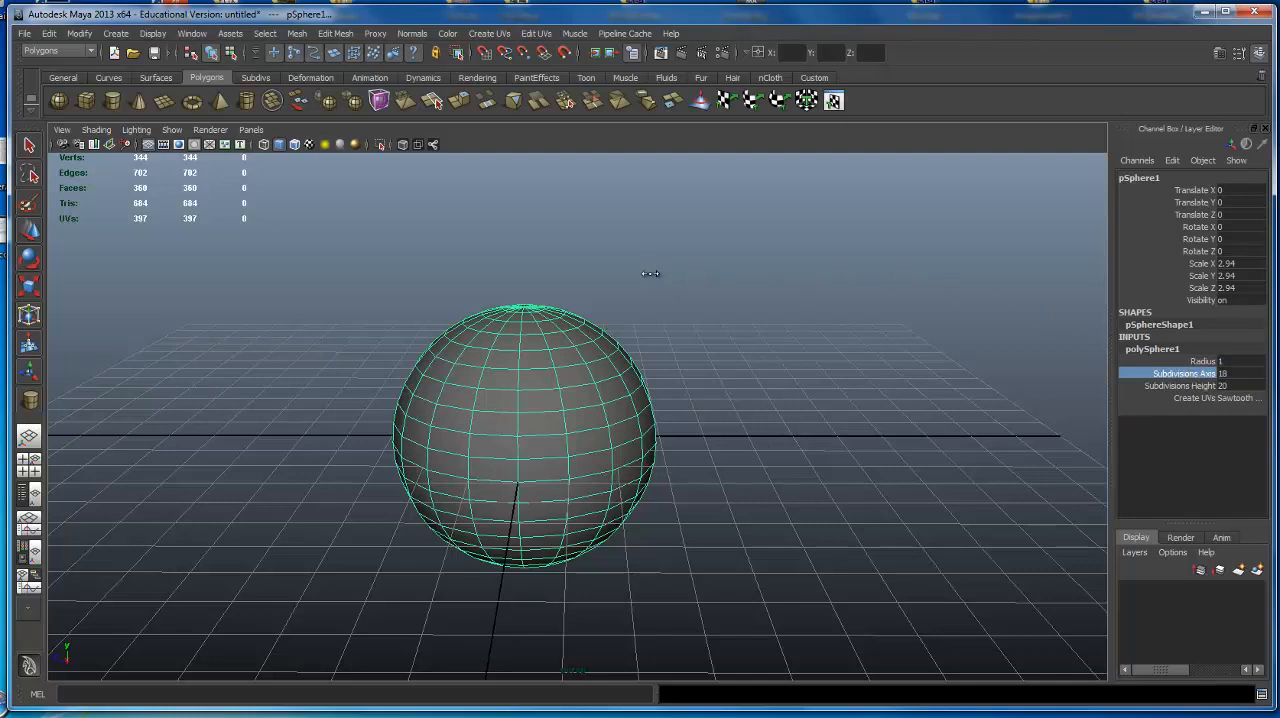
pyautogui.moveTo(650, 273); pyautogui.dragTo(464, 301, button='middle')
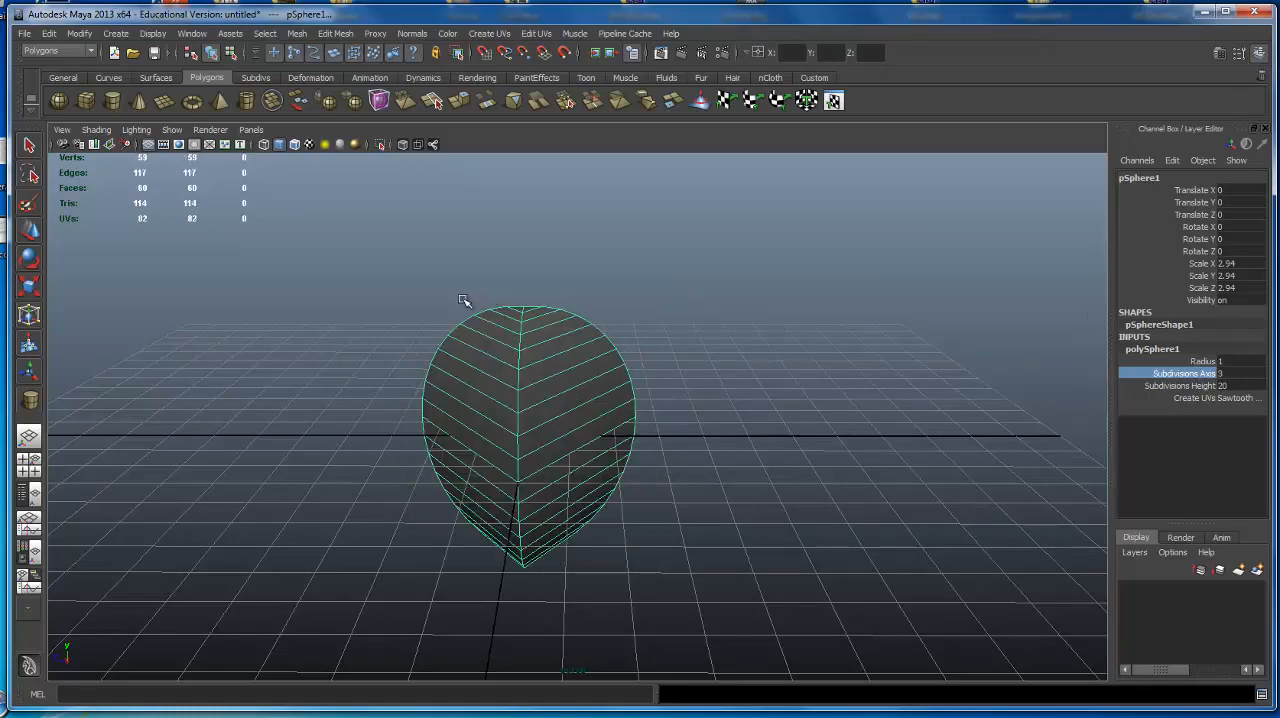
pyautogui.keyDown('alt'); pyautogui.moveTo(900, 349); pyautogui.dragTo(250, 270); pyautogui.keyUp('alt')
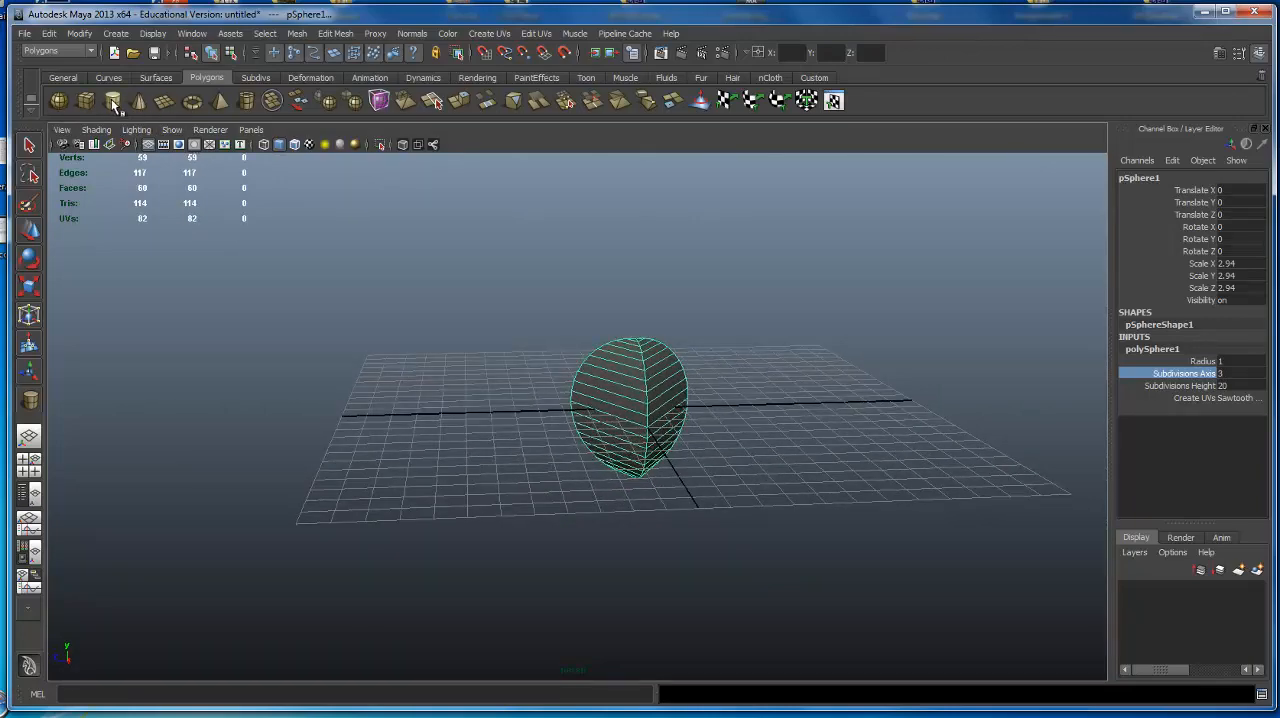
# Create a polygon cube, move it about 8.33 units along Z beside the sphere, and scale it uniformly to about 4.64.
pyautogui.click(88, 102)
pyautogui.keyDown('alt'); pyautogui.moveTo(597, 460); pyautogui.dragTo(587, 404); pyautogui.keyUp('alt')
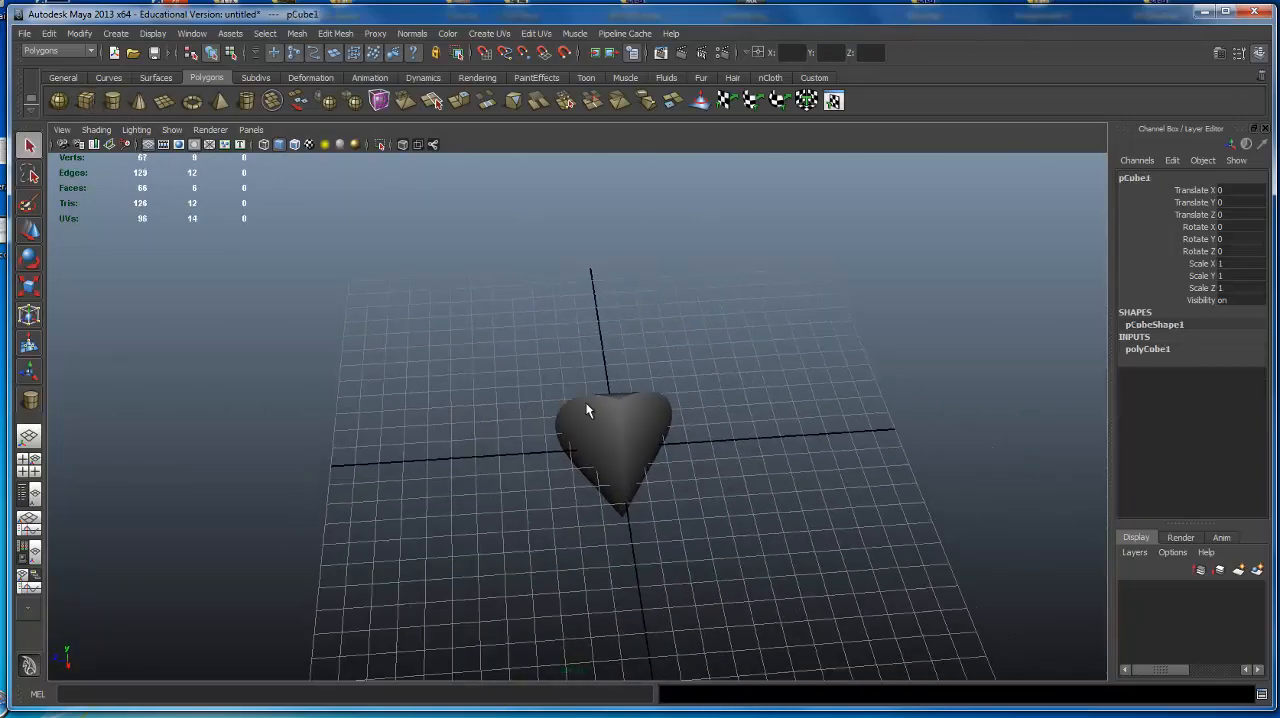
pyautogui.press('w')
pyautogui.keyDown('alt'); pyautogui.moveTo(655, 462); pyautogui.dragTo(652, 428); pyautogui.keyUp('alt')
pyautogui.moveTo(557, 426); pyautogui.dragTo(364, 421)
pyautogui.keyDown('alt'); pyautogui.moveTo(354, 428); pyautogui.dragTo(663, 491); pyautogui.keyUp('alt')
pyautogui.press('r')
pyautogui.moveTo(466, 478); pyautogui.dragTo(800, 345)
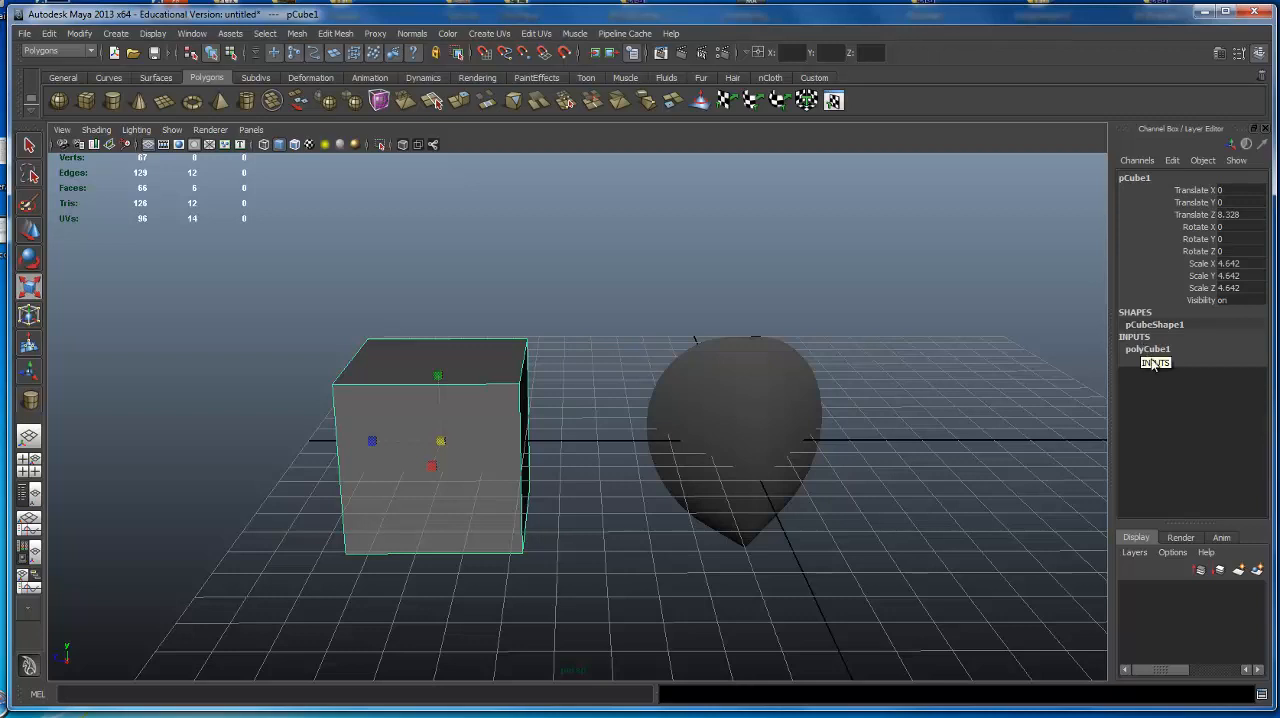
# Expand the cube's polyCube1 input settings and raise Subdivisions Width interactively to 6.
pyautogui.click(1150, 349)
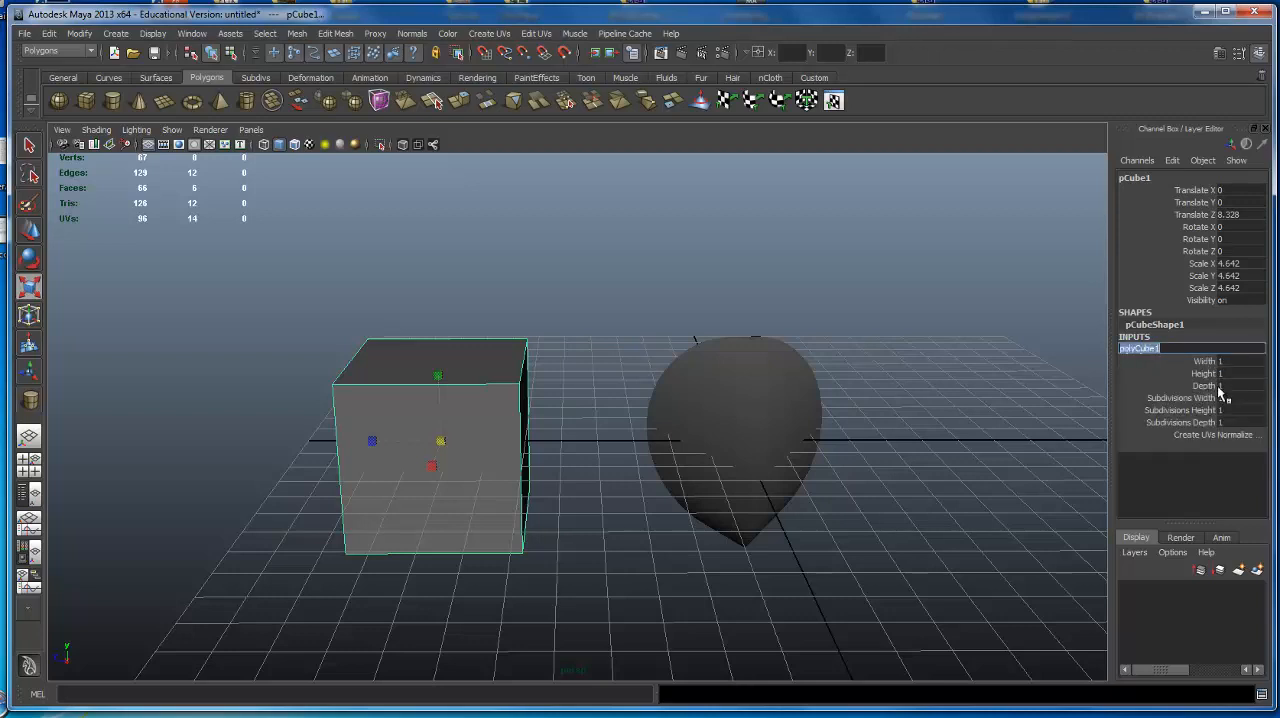
pyautogui.click(1182, 399)
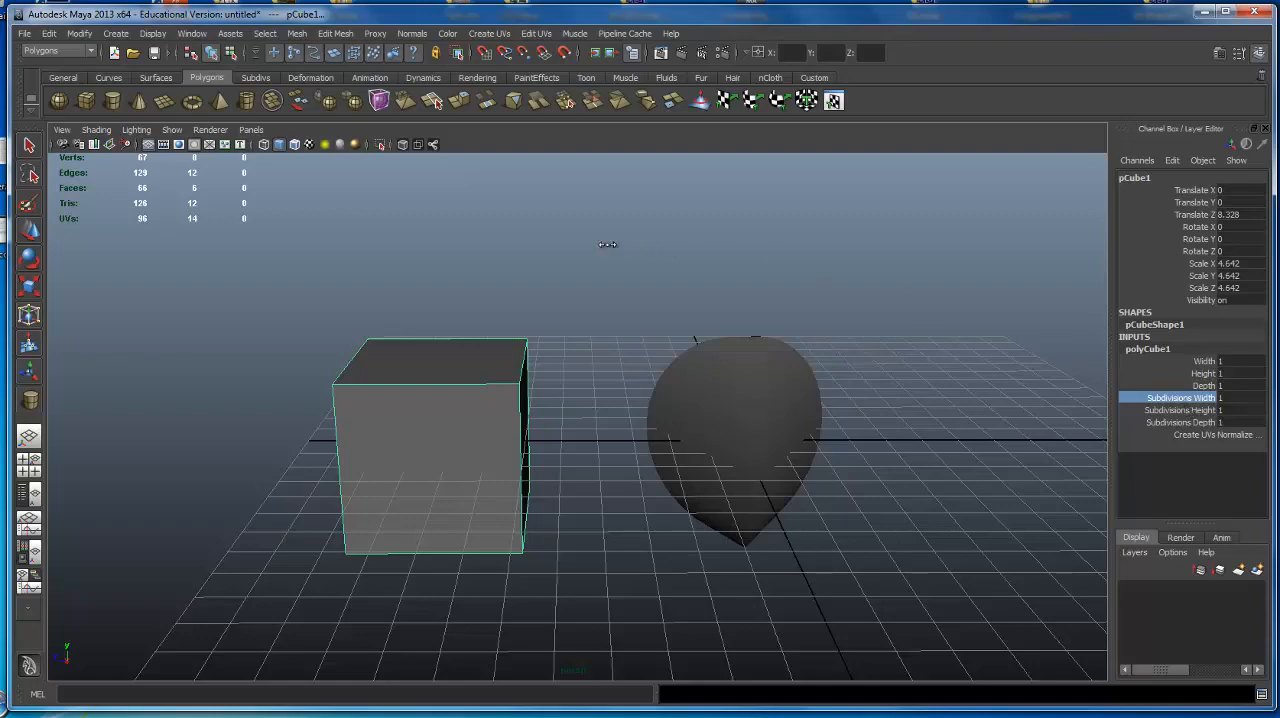
pyautogui.moveTo(606, 243); pyautogui.dragTo(650, 249, button='middle')
pyautogui.keyDown('alt'); pyautogui.moveTo(650, 250); pyautogui.dragTo(537, 273); pyautogui.keyUp('alt')
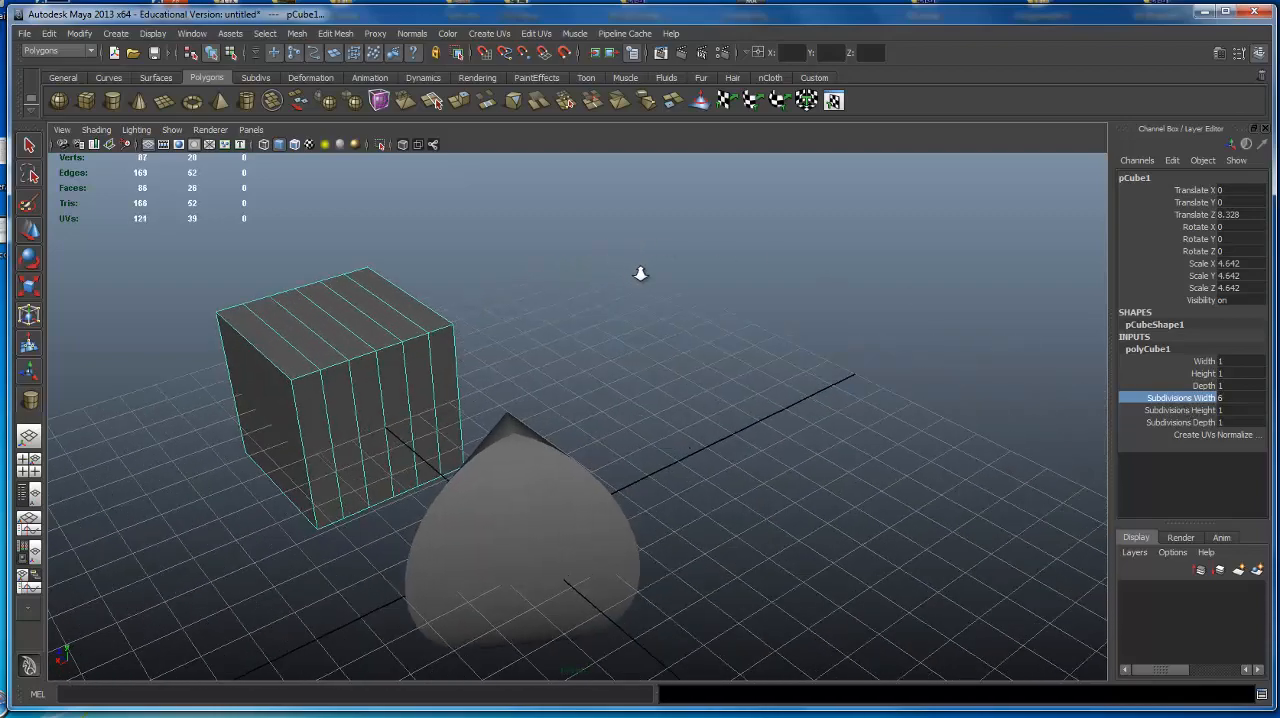
pyautogui.keyDown('alt'); pyautogui.moveTo(640, 274); pyautogui.dragTo(723, 288, button='middle'); pyautogui.keyUp('alt')
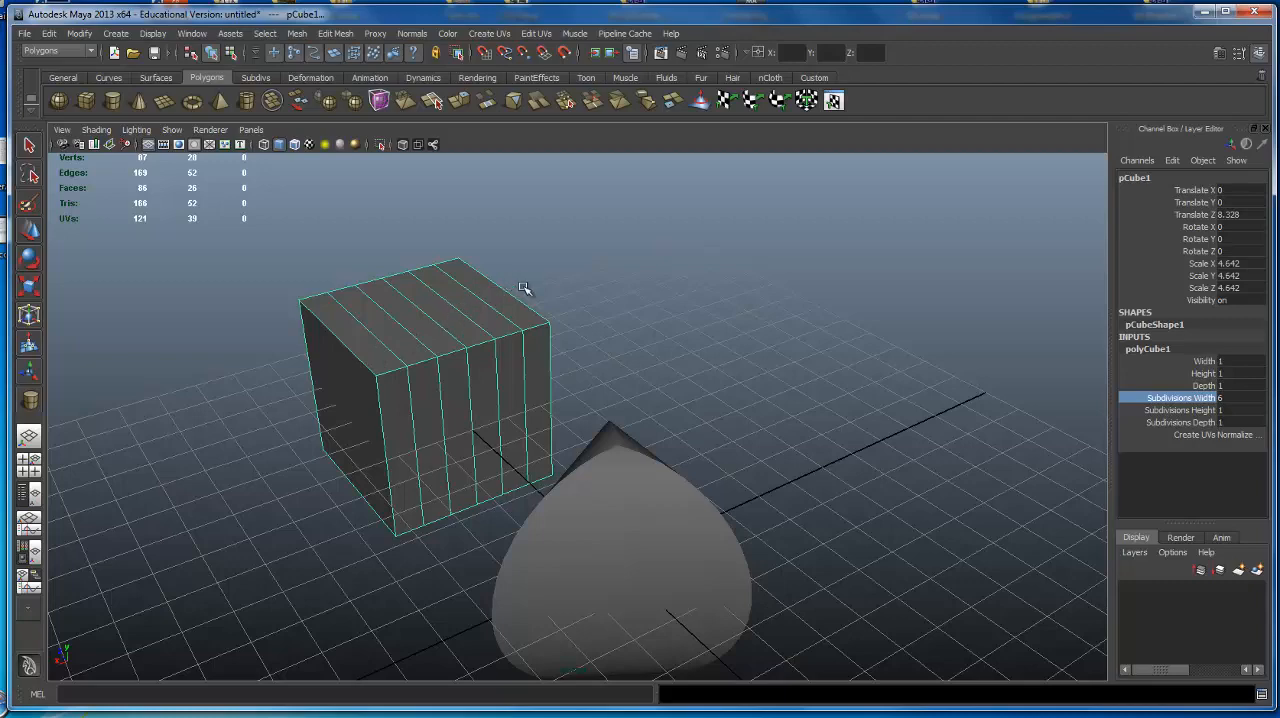
pyautogui.keyDown('alt'); pyautogui.moveTo(686, 383); pyautogui.dragTo(640, 358); pyautogui.keyUp('alt')
# Raise the cube's Subdivisions Height interactively to 5.
pyautogui.click(1198, 410)
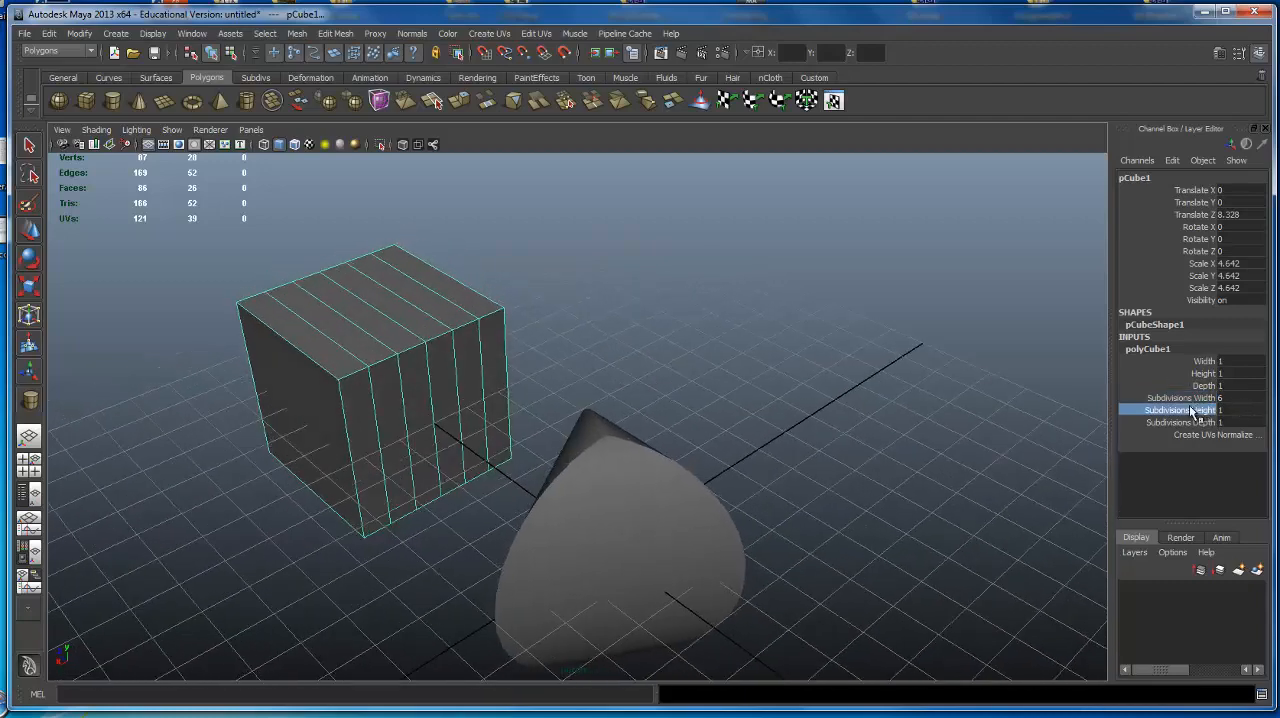
pyautogui.keyDown('alt'); pyautogui.moveTo(731, 353); pyautogui.dragTo(674, 308); pyautogui.keyUp('alt')
pyautogui.moveTo(674, 308); pyautogui.dragTo(711, 314, button='middle')
pyautogui.keyDown('alt'); pyautogui.moveTo(711, 314); pyautogui.dragTo(746, 371); pyautogui.keyUp('alt')
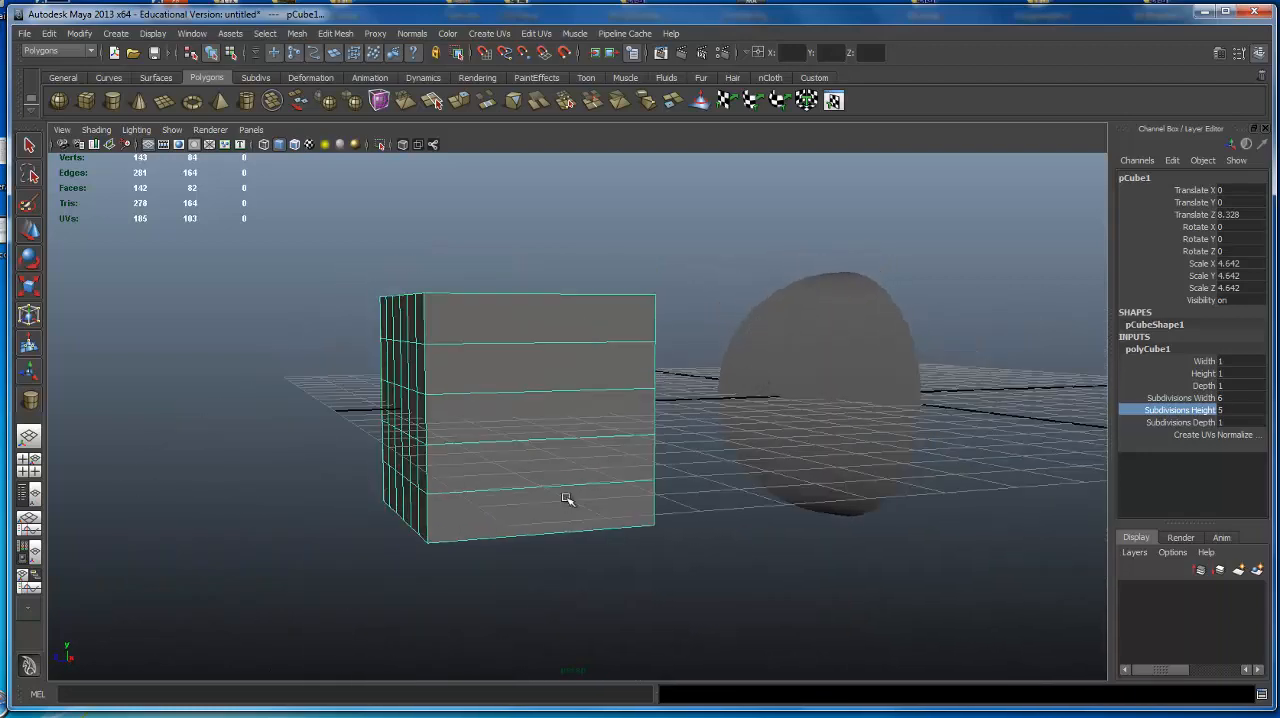
# Switch the cube to component mode and select four adjacent vertices across its gridded face plus one vertex below them.
pyautogui.keyDown('alt'); pyautogui.moveTo(514, 417); pyautogui.dragTo(579, 355); pyautogui.keyUp('alt')
pyautogui.keyDown('alt'); pyautogui.moveTo(579, 355); pyautogui.dragTo(531, 317, button='middle'); pyautogui.keyUp('alt')
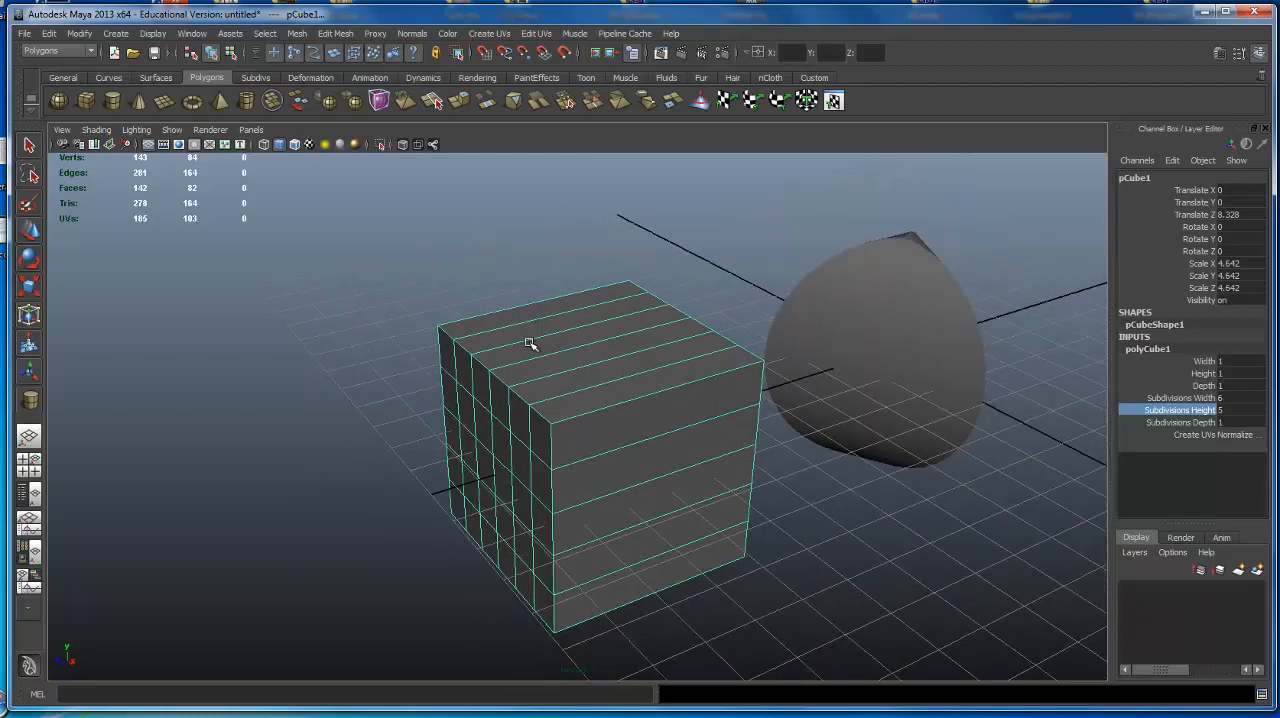
pyautogui.press('F8')
pyautogui.keyDown('alt'); pyautogui.moveTo(574, 408); pyautogui.dragTo(586, 381); pyautogui.keyUp('alt')
pyautogui.click(520, 356)
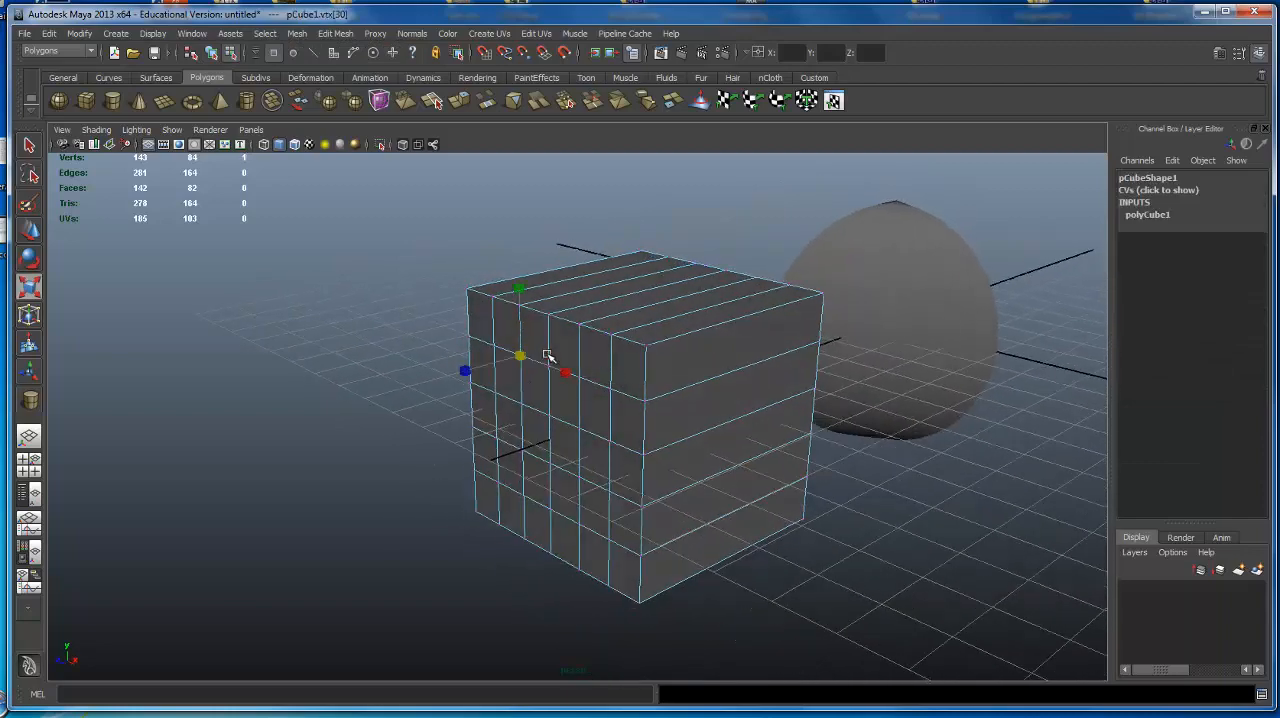
pyautogui.keyDown('shift'); pyautogui.click(548, 360); pyautogui.keyUp('shift')
pyautogui.keyDown('shift'); pyautogui.moveTo(588, 378); pyautogui.dragTo(590, 380); pyautogui.keyUp('shift')
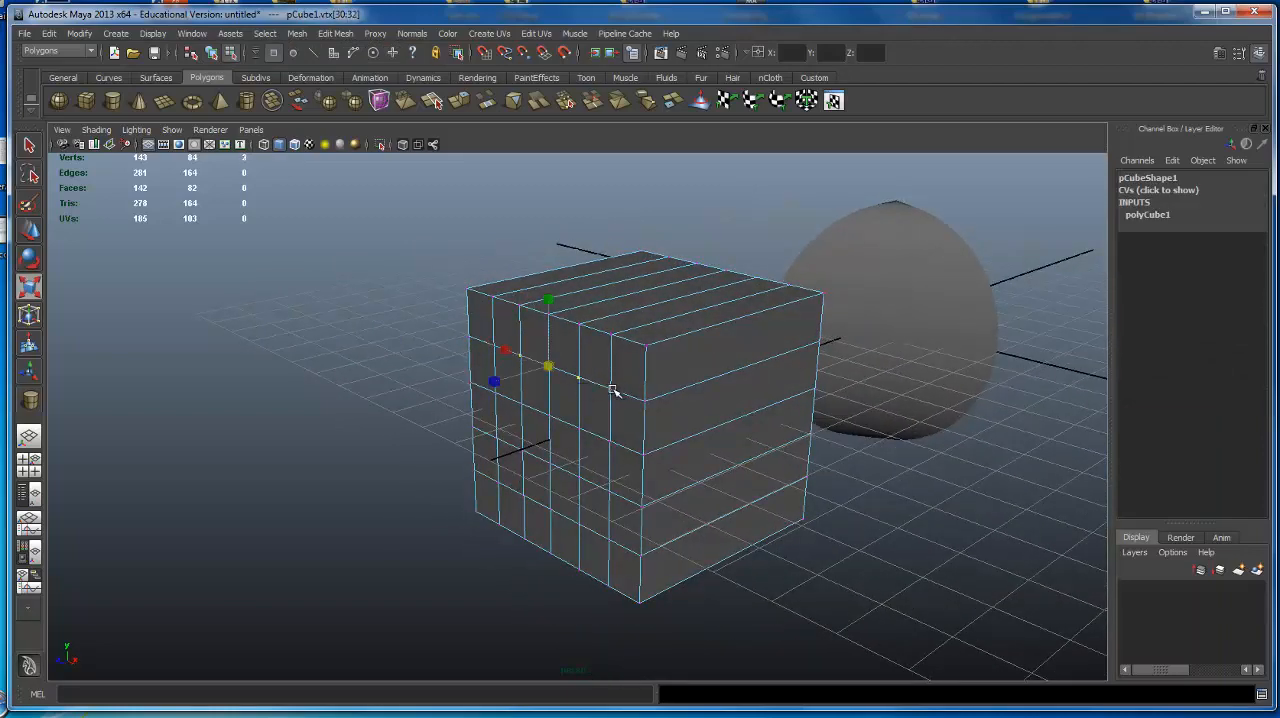
pyautogui.keyDown('shift'); pyautogui.click(613, 389); pyautogui.keyUp('shift')
pyautogui.keyDown('shift'); pyautogui.click(604, 437); pyautogui.keyUp('shift')
pyautogui.keyDown('shift'); pyautogui.click(585, 440); pyautogui.keyUp('shift')
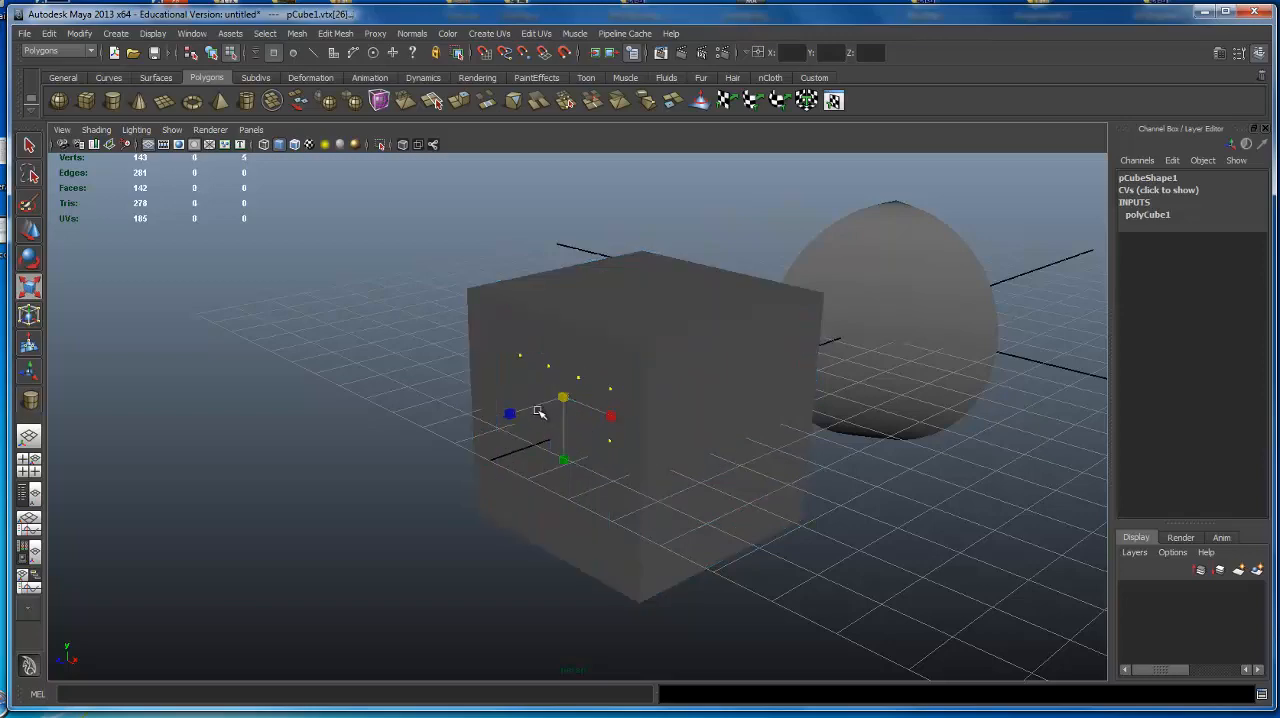
pyautogui.hotkey('ctrl', 'z')
# Activate the Move tool and add the remaining vertices of the row below to the selection on the cube's gridded face.
pyautogui.keyDown('alt'); pyautogui.moveTo(656, 395); pyautogui.dragTo(688, 383); pyautogui.keyUp('alt')
pyautogui.press('w')
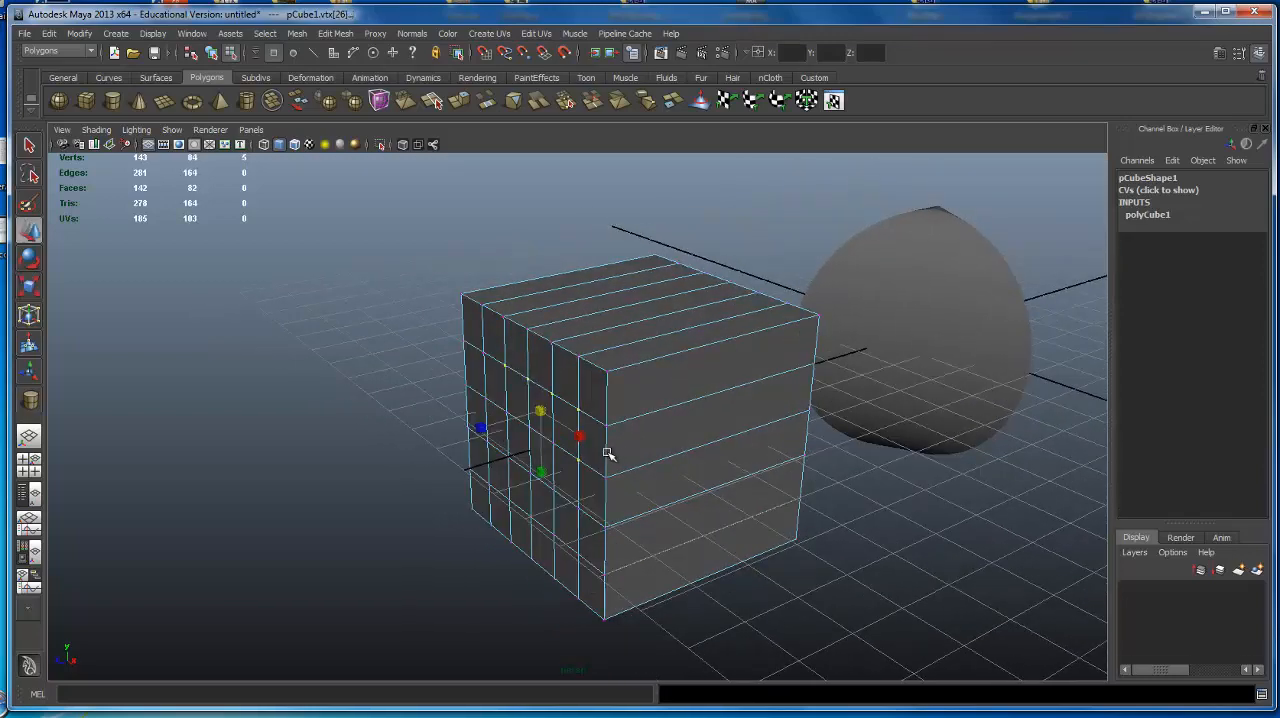
pyautogui.keyDown('alt'); pyautogui.moveTo(562, 413); pyautogui.dragTo(525, 407); pyautogui.keyUp('alt')
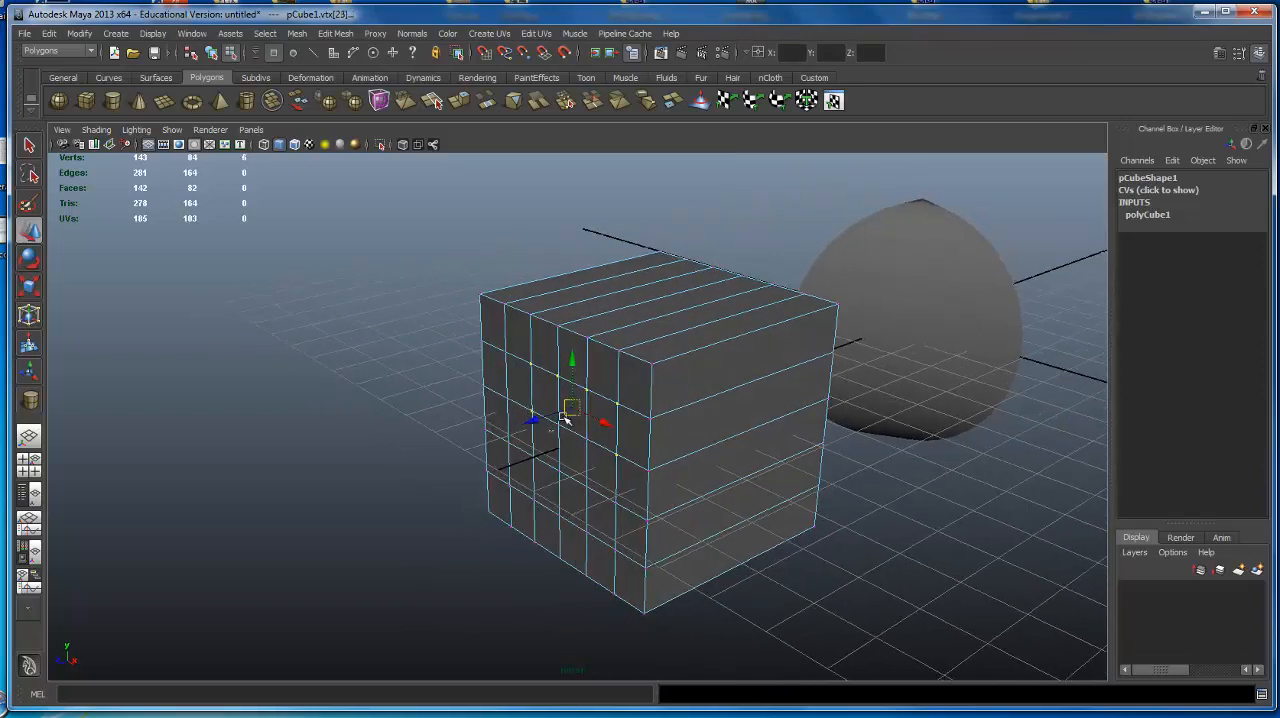
pyautogui.keyDown('shift'); pyautogui.click(562, 418); pyautogui.keyUp('shift')
pyautogui.keyDown('shift'); pyautogui.click(584, 438); pyautogui.keyUp('shift')
pyautogui.keyDown('alt'); pyautogui.moveTo(621, 419); pyautogui.dragTo(580, 415); pyautogui.keyUp('alt')
pyautogui.hotkey('ctrl', 'z')
pyautogui.keyDown('shift'); pyautogui.click(587, 452); pyautogui.keyUp('shift')
# Try pulling the selected vertices outward along Z from the cube's face, and undo the move.
pyautogui.moveTo(521, 400); pyautogui.dragTo(253, 413, button='middle')
pyautogui.keyDown('alt'); pyautogui.moveTo(253, 413); pyautogui.dragTo(520, 460); pyautogui.keyUp('alt')
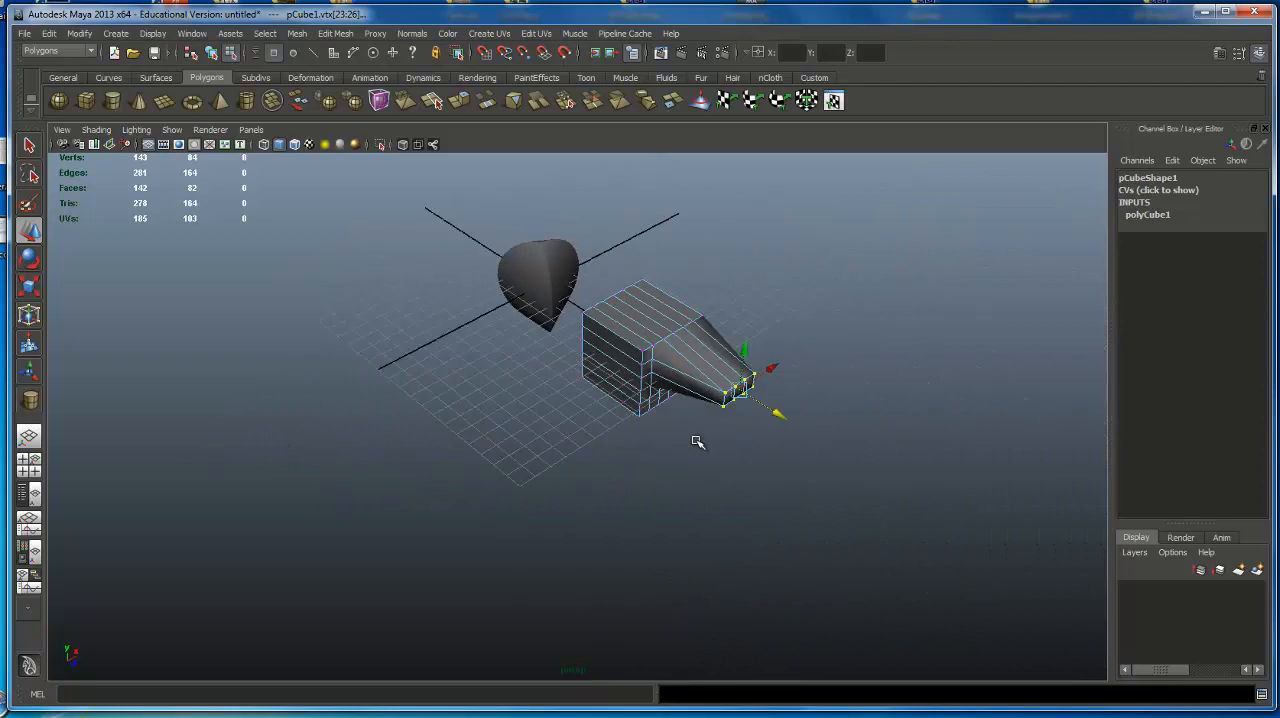
pyautogui.hotkey('ctrl', 'z')
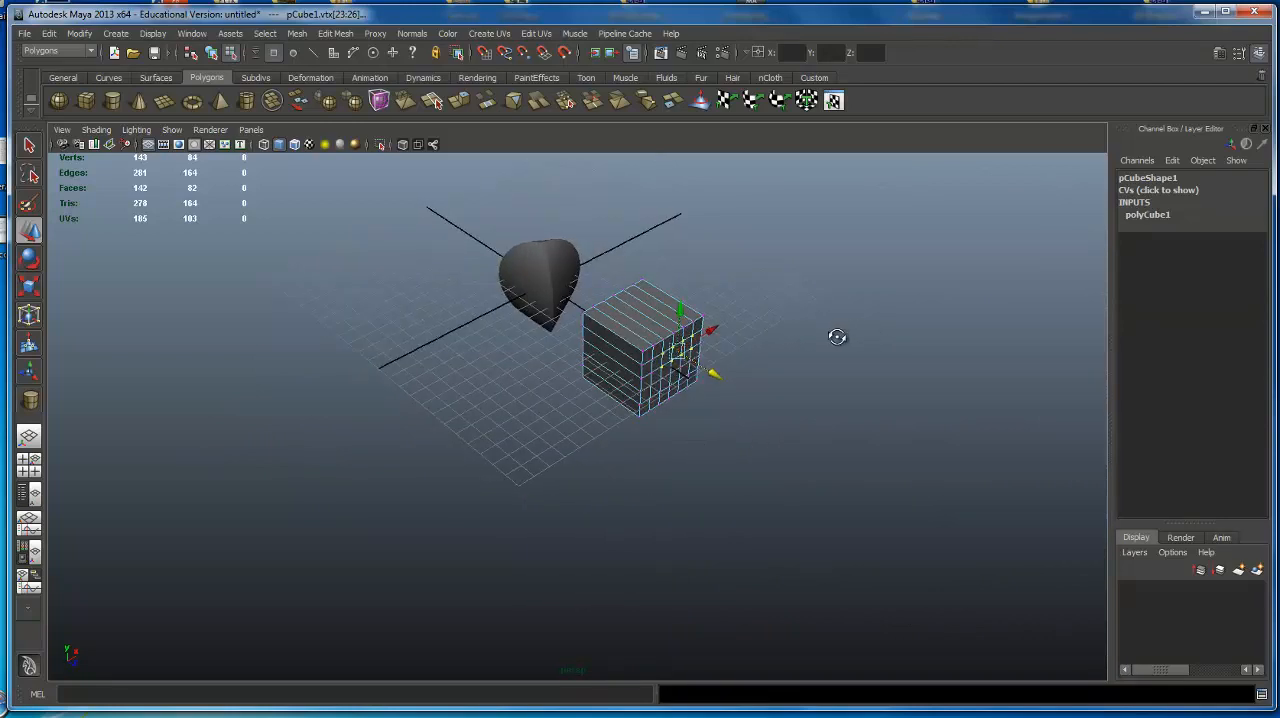
# Create a polygon cylinder and move it along X to about 11.8, clear of the cube and sphere.
pyautogui.keyDown('alt'); pyautogui.moveTo(834, 334); pyautogui.dragTo(778, 306); pyautogui.keyUp('alt')
pyautogui.keyDown('alt'); pyautogui.moveTo(772, 410); pyautogui.dragTo(570, 209); pyautogui.keyUp('alt')
pyautogui.click(588, 268)
pyautogui.keyDown('alt'); pyautogui.moveTo(591, 306); pyautogui.dragTo(531, 274); pyautogui.keyUp('alt')
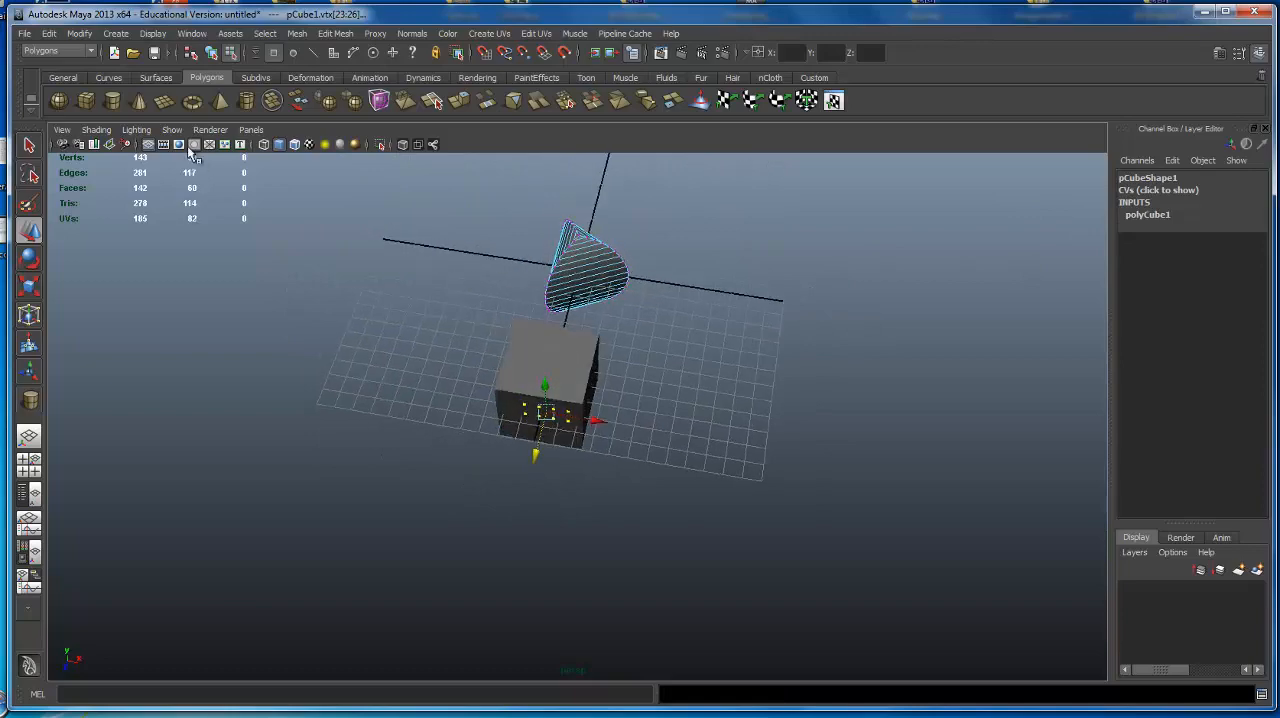
pyautogui.click(112, 103)
pyautogui.keyDown('alt'); pyautogui.moveTo(272, 282); pyautogui.dragTo(351, 306); pyautogui.keyUp('alt')
pyautogui.keyDown('alt'); pyautogui.moveTo(351, 306); pyautogui.dragTo(454, 288, button='right'); pyautogui.keyUp('alt')
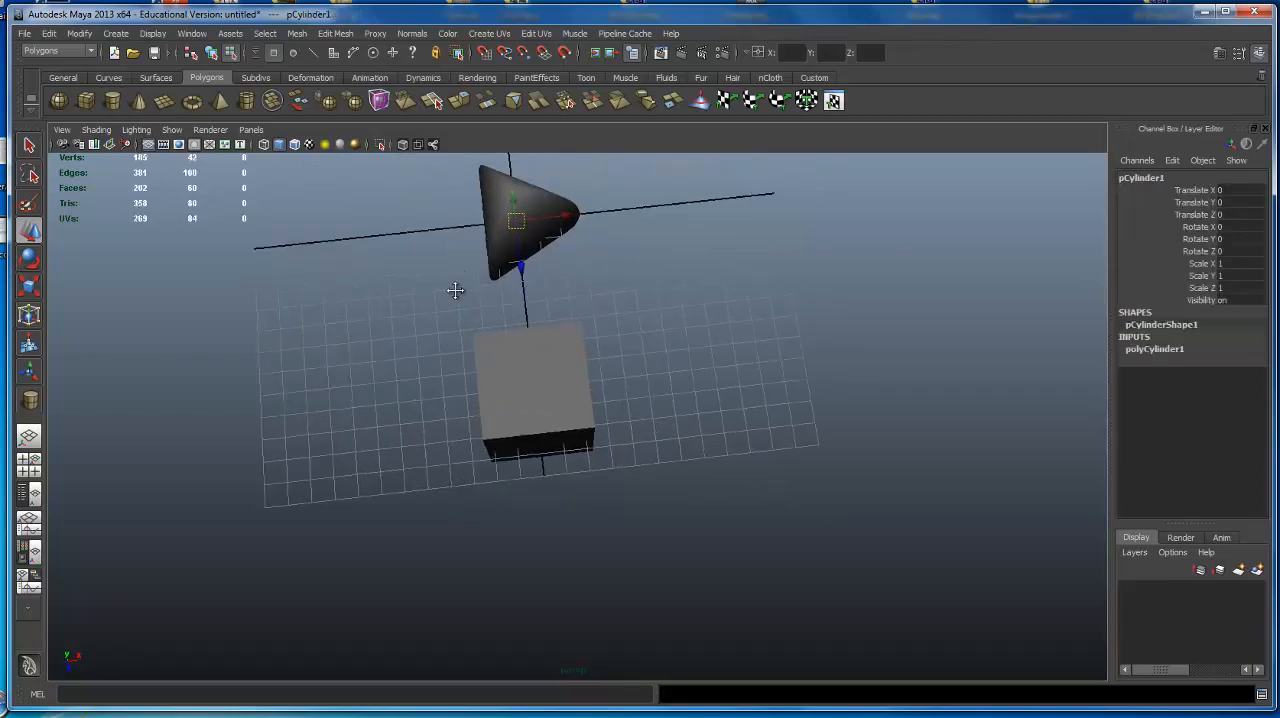
pyautogui.keyDown('alt'); pyautogui.moveTo(470, 268); pyautogui.dragTo(486, 393, button='middle'); pyautogui.keyUp('alt')
pyautogui.moveTo(573, 357); pyautogui.dragTo(745, 272)
pyautogui.keyDown('alt'); pyautogui.moveTo(745, 272); pyautogui.dragTo(874, 269, button='right'); pyautogui.keyUp('alt')
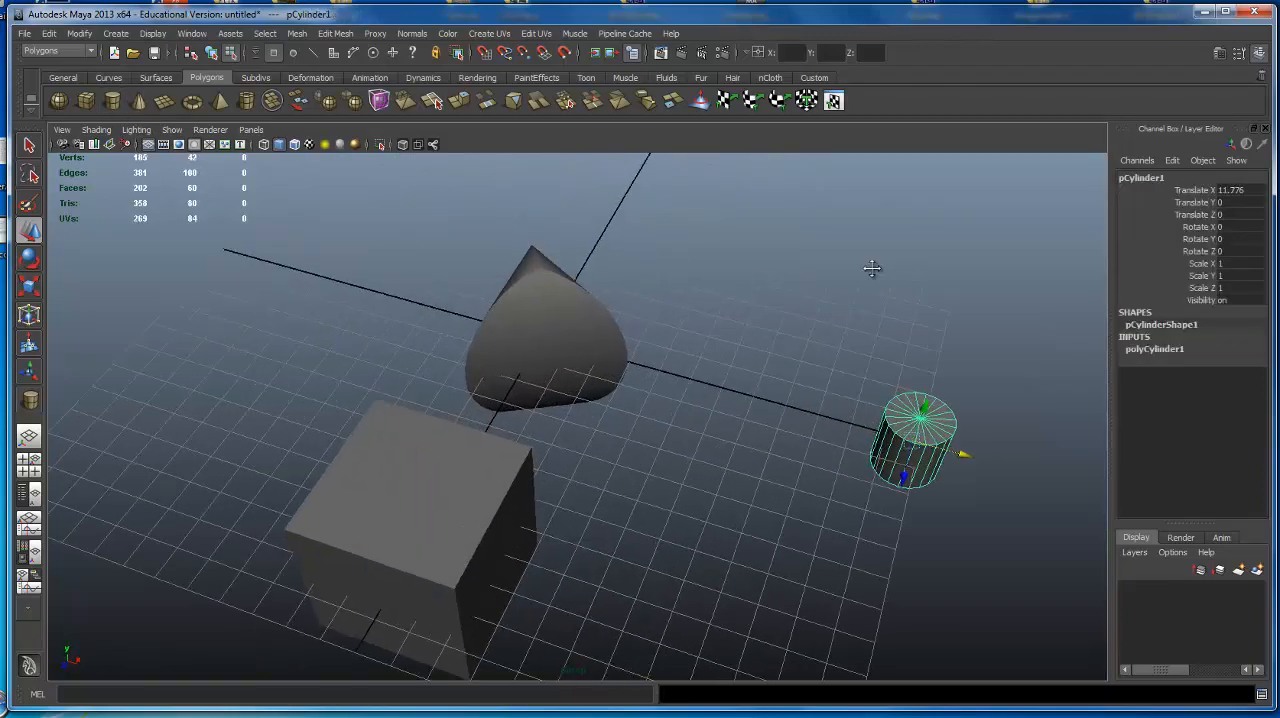
# Scale the cylinder uniformly to about 2.385.
pyautogui.keyDown('alt'); pyautogui.moveTo(874, 269); pyautogui.dragTo(610, 385, button='middle'); pyautogui.keyUp('alt')
pyautogui.keyDown('alt'); pyautogui.moveTo(610, 385); pyautogui.dragTo(668, 412); pyautogui.keyUp('alt')
pyautogui.press('e')
pyautogui.press('r')
pyautogui.keyDown('alt'); pyautogui.moveTo(668, 412); pyautogui.dragTo(430, 421, button='right'); pyautogui.keyUp('alt')
pyautogui.keyDown('alt'); pyautogui.moveTo(430, 421); pyautogui.dragTo(455, 441, button='middle'); pyautogui.keyUp('alt')
# Duplicate the cylinder and move the copy along Z to about 5.9 so both stand side by side.
pyautogui.press('w')
pyautogui.keyDown('alt'); pyautogui.moveTo(481, 397); pyautogui.dragTo(240, 383); pyautogui.keyUp('alt')
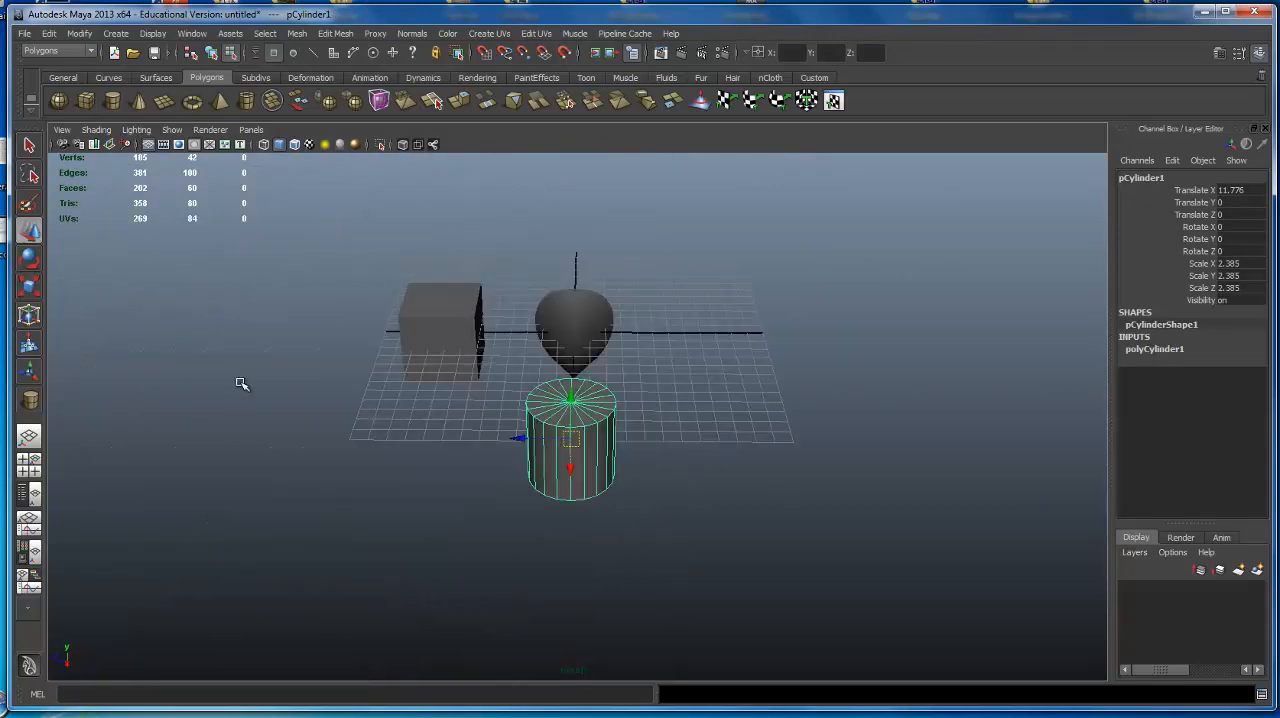
pyautogui.keyDown('alt'); pyautogui.moveTo(240, 383); pyautogui.dragTo(629, 391, button='right'); pyautogui.keyUp('alt')
pyautogui.keyDown('alt'); pyautogui.moveTo(629, 391); pyautogui.dragTo(660, 397, button='middle'); pyautogui.keyUp('alt')
pyautogui.keyDown('alt'); pyautogui.moveTo(660, 397); pyautogui.dragTo(671, 426); pyautogui.keyUp('alt')
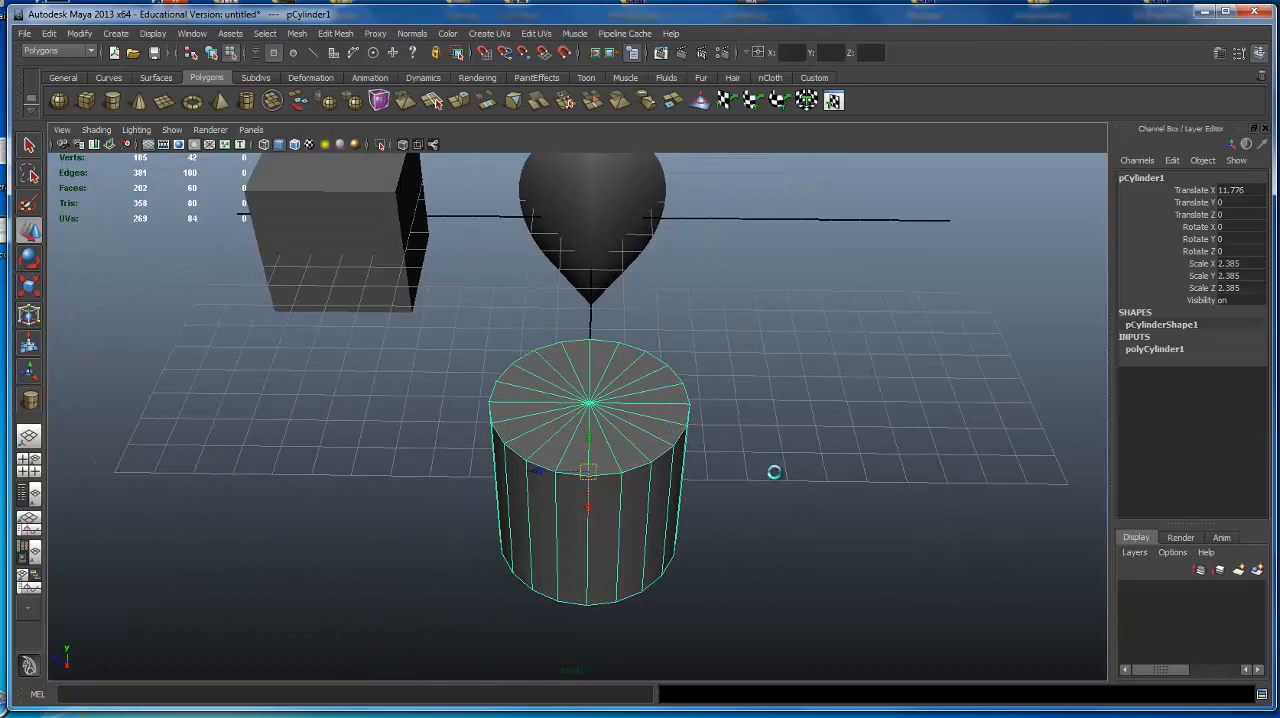
pyautogui.hotkey('ctrl', 'd')
pyautogui.moveTo(538, 468); pyautogui.dragTo(296, 459)
# Pick the original cylinder and switch from component to object selection mode.
pyautogui.keyDown('alt'); pyautogui.moveTo(605, 446); pyautogui.dragTo(628, 388); pyautogui.keyUp('alt')
pyautogui.keyDown('alt'); pyautogui.moveTo(628, 388); pyautogui.dragTo(715, 390, button='right'); pyautogui.keyUp('alt')
pyautogui.keyDown('alt'); pyautogui.moveTo(714, 390); pyautogui.dragTo(730, 408, button='middle'); pyautogui.keyUp('alt')
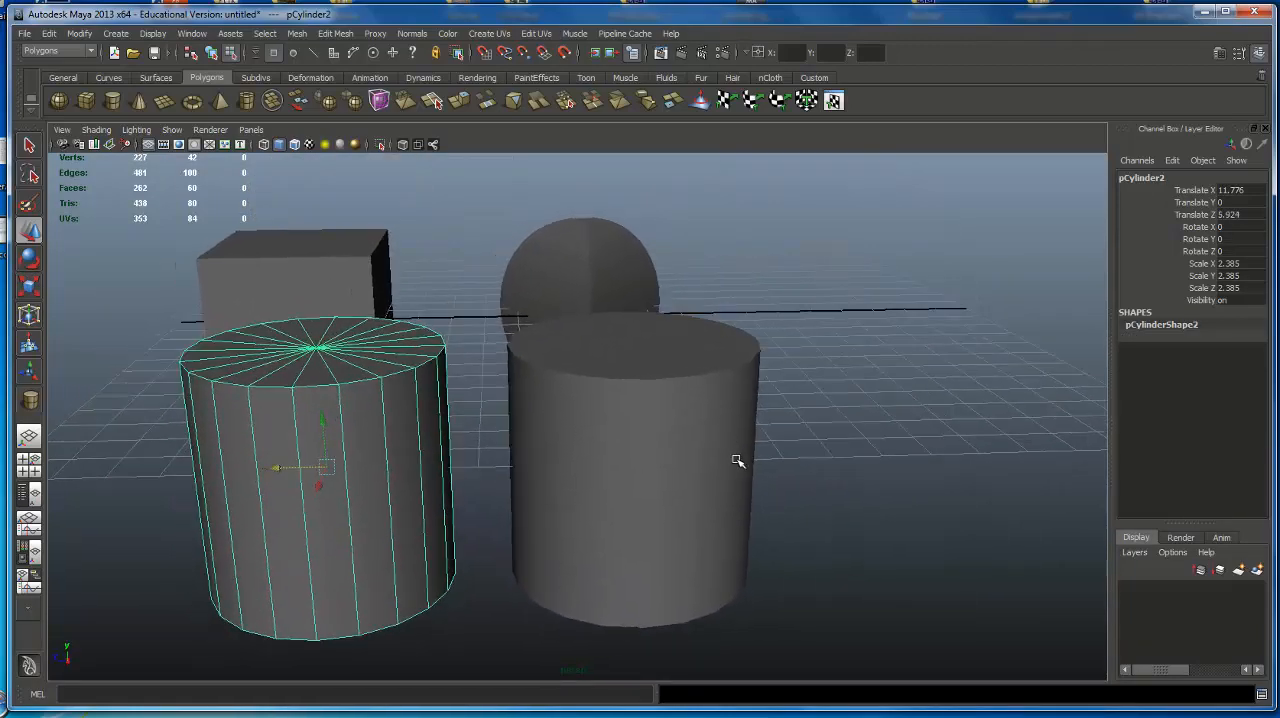
pyautogui.click(665, 396)
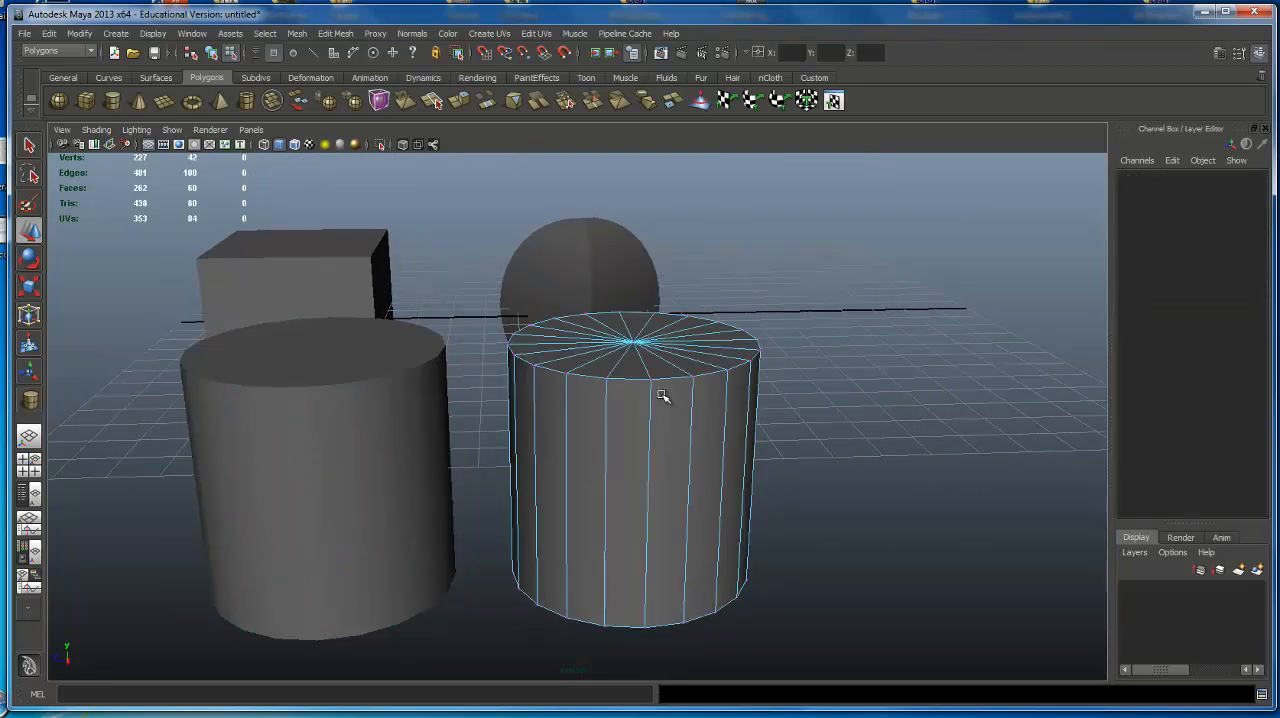
pyautogui.click(212, 52)
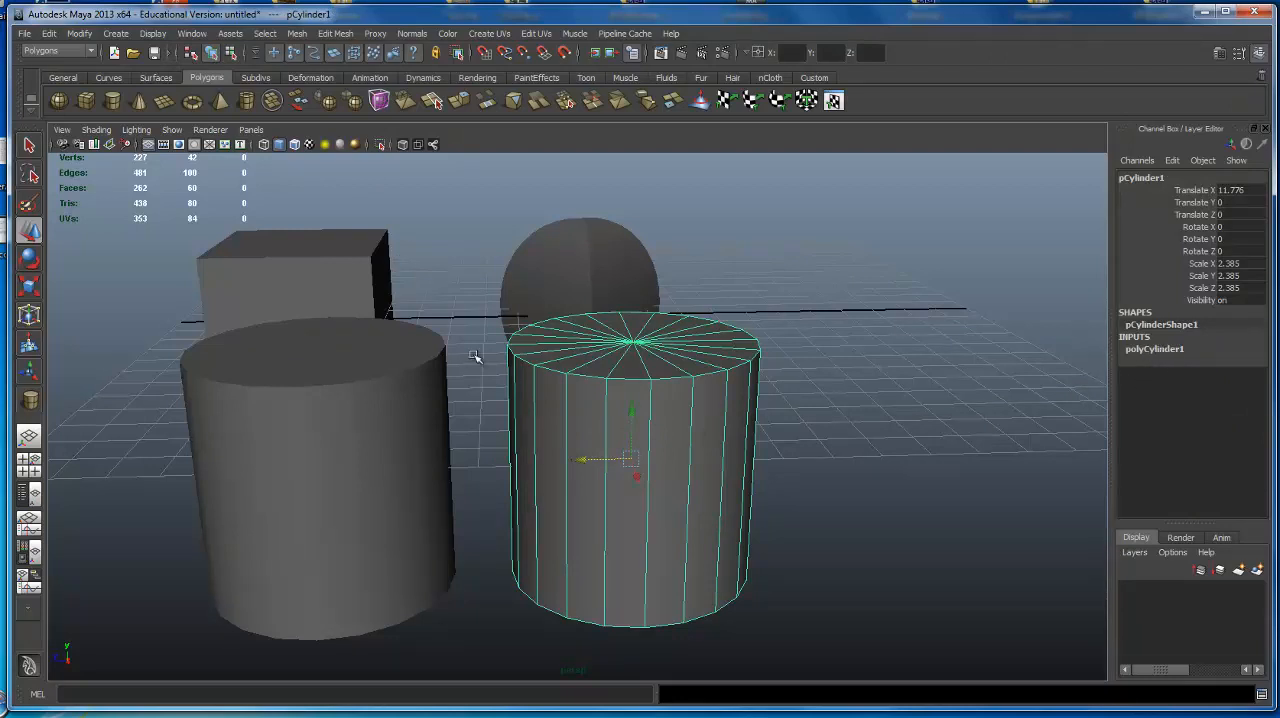
# Select the duplicate and original cylinders alternately to compare their channel and input listings.
pyautogui.click(368, 388)
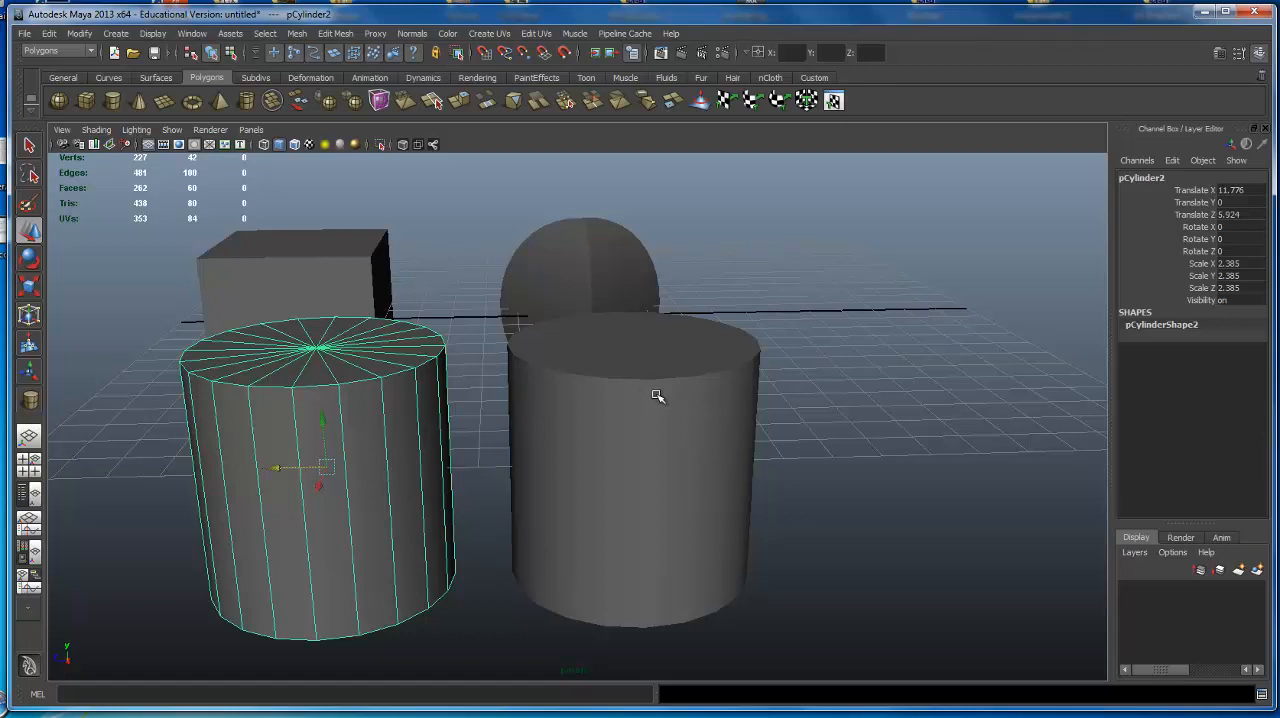
pyautogui.click(657, 428)
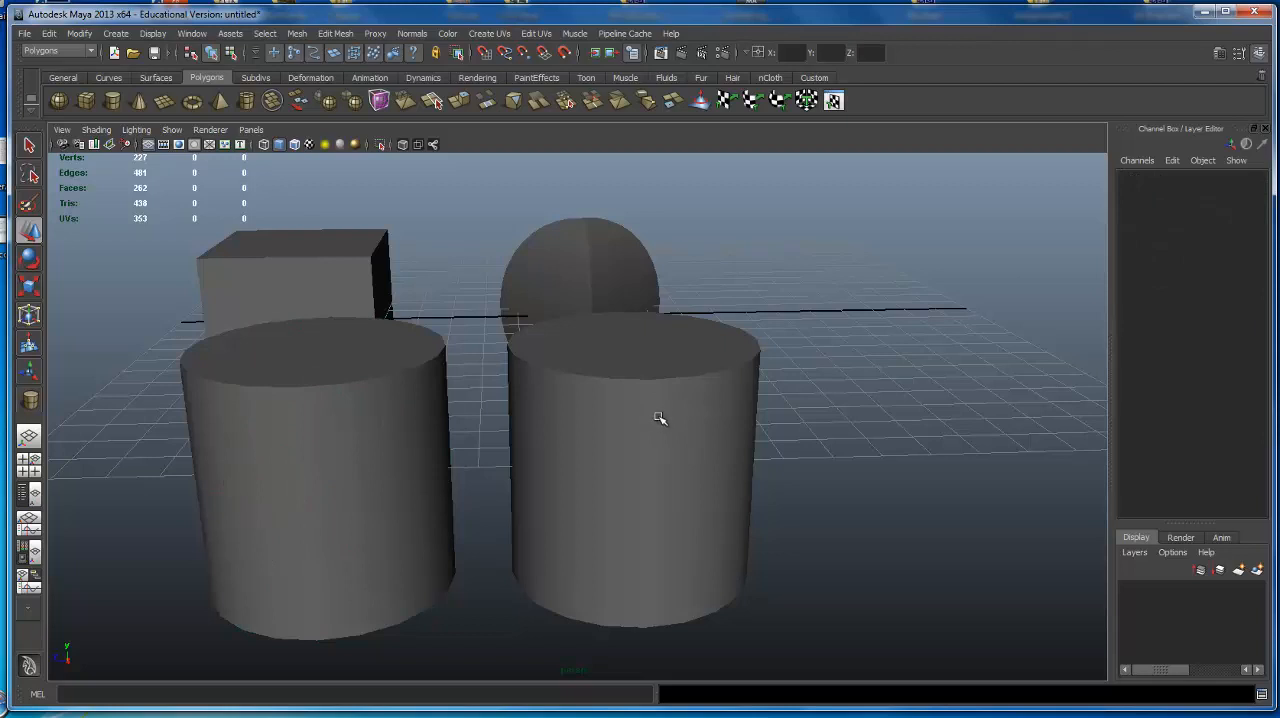
pyautogui.click(630, 410)
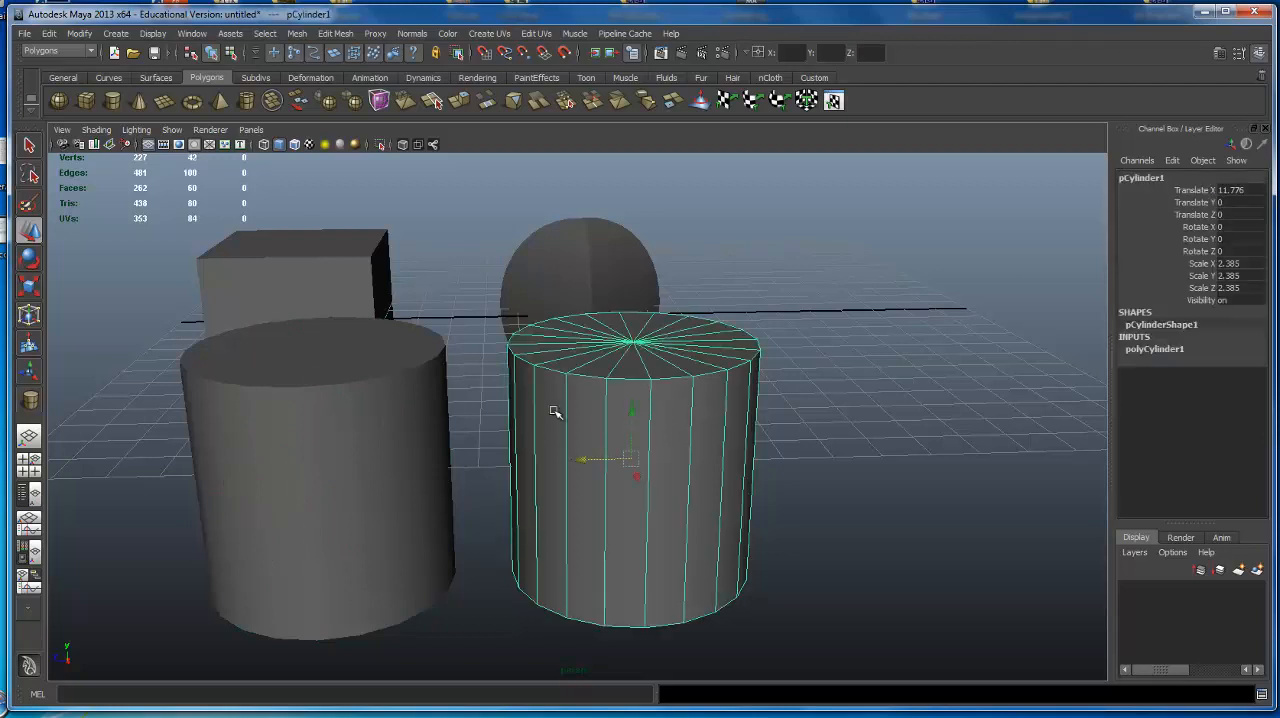
pyautogui.click(300, 403)
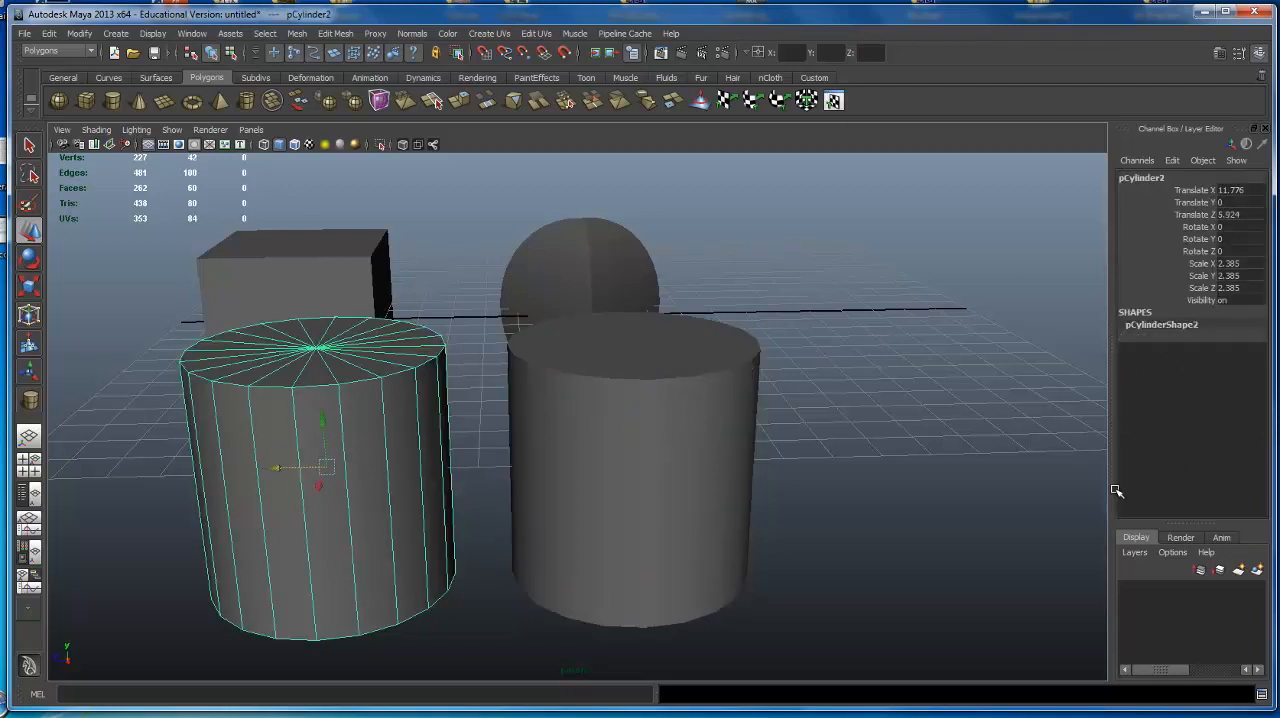
# Select the original cylinder, expand its polyCylinder1 inputs, and raise Subdivisions Height interactively to 6.
pyautogui.click(667, 422)
pyautogui.click(674, 403)
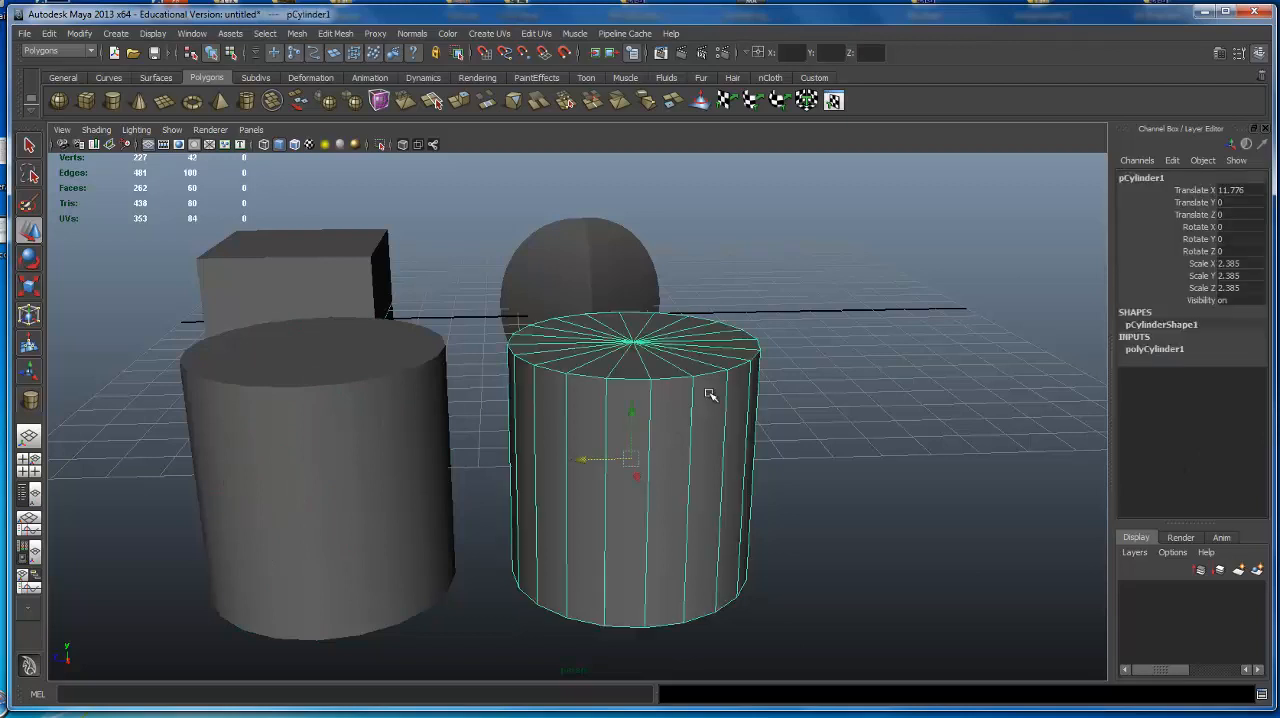
pyautogui.click(1160, 350)
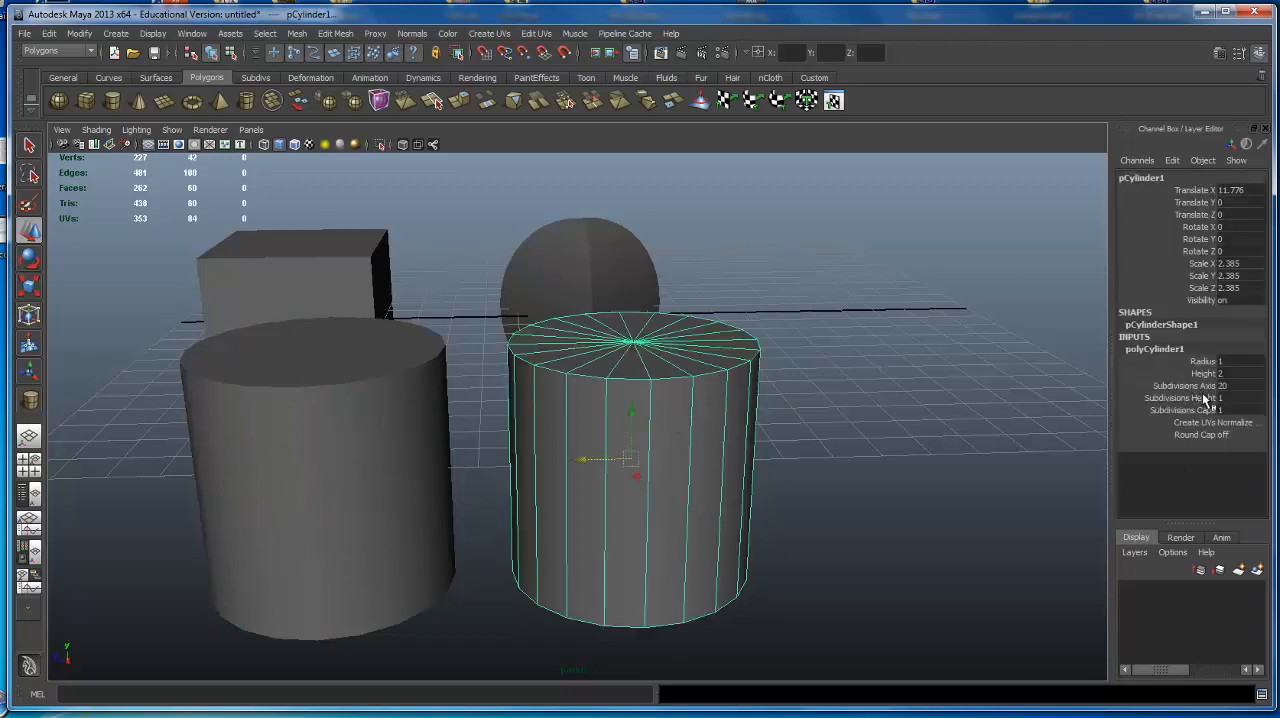
pyautogui.click(1210, 398)
pyautogui.moveTo(966, 397); pyautogui.dragTo(1014, 391, button='middle')
# Raise the original cylinder's Subdivisions Axis interactively to 50 while viewing its cap and side from different angles.
pyautogui.click(1185, 386)
pyautogui.moveTo(815, 330); pyautogui.dragTo(1002, 346, button='middle')
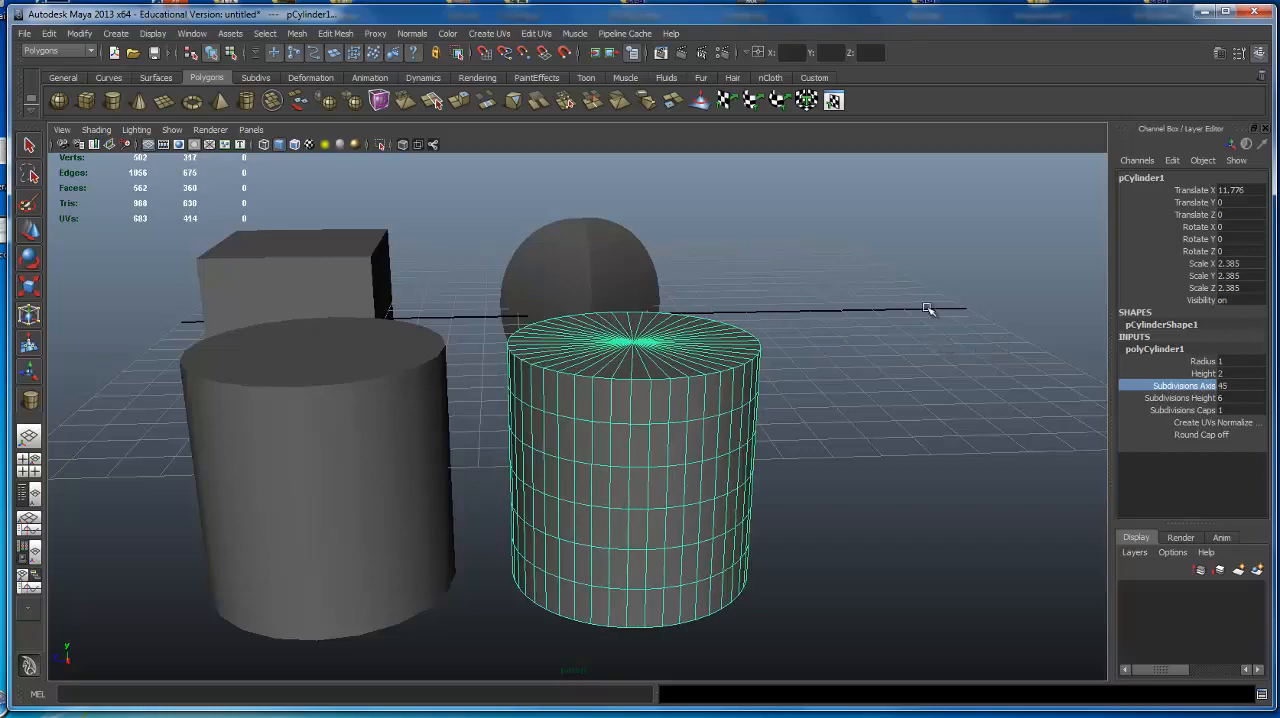
pyautogui.keyDown('alt'); pyautogui.moveTo(925, 309); pyautogui.dragTo(800, 360, button='middle'); pyautogui.keyUp('alt')
pyautogui.keyDown('alt'); pyautogui.moveTo(800, 360); pyautogui.dragTo(911, 266, button='right'); pyautogui.keyUp('alt')
pyautogui.keyDown('alt'); pyautogui.moveTo(911, 266); pyautogui.dragTo(922, 196, button='middle'); pyautogui.keyUp('alt')
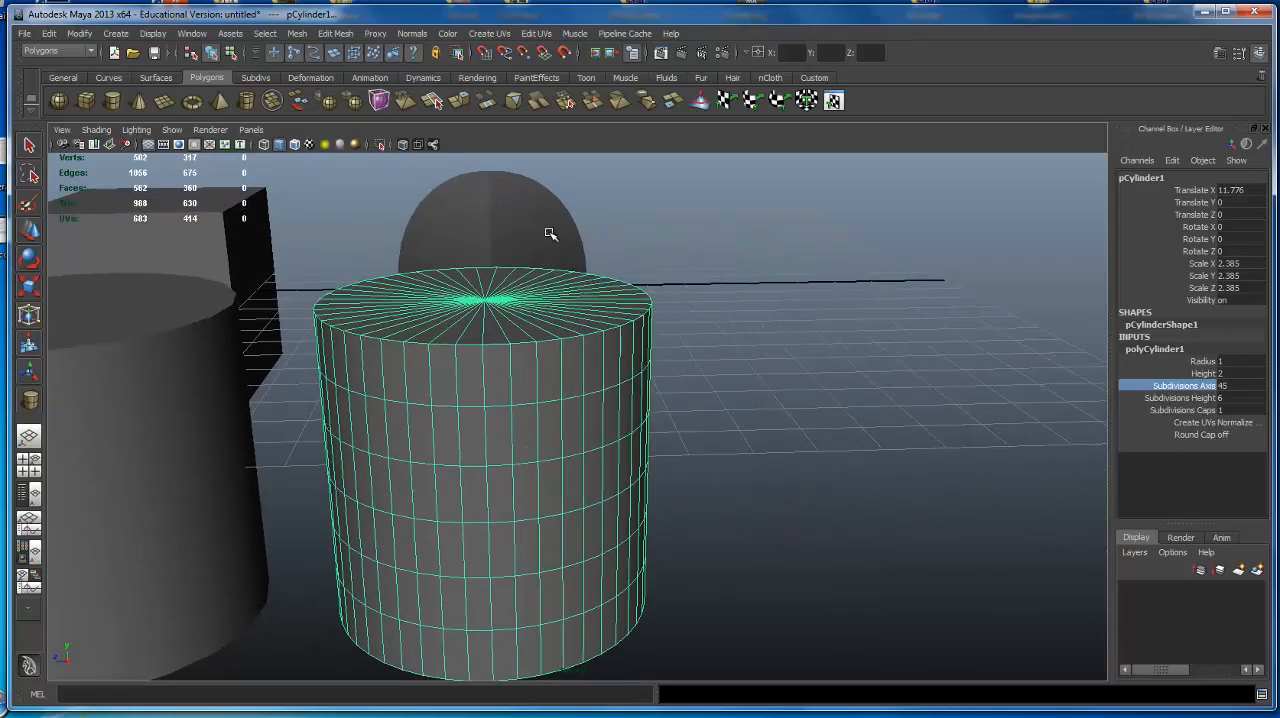
pyautogui.moveTo(473, 235); pyautogui.dragTo(782, 233, button='middle')
pyautogui.keyDown('alt'); pyautogui.moveTo(809, 258); pyautogui.dragTo(850, 180); pyautogui.keyUp('alt')
# Set the original cylinder's Subdivisions Axis to exactly 200.
pyautogui.click(1242, 388)
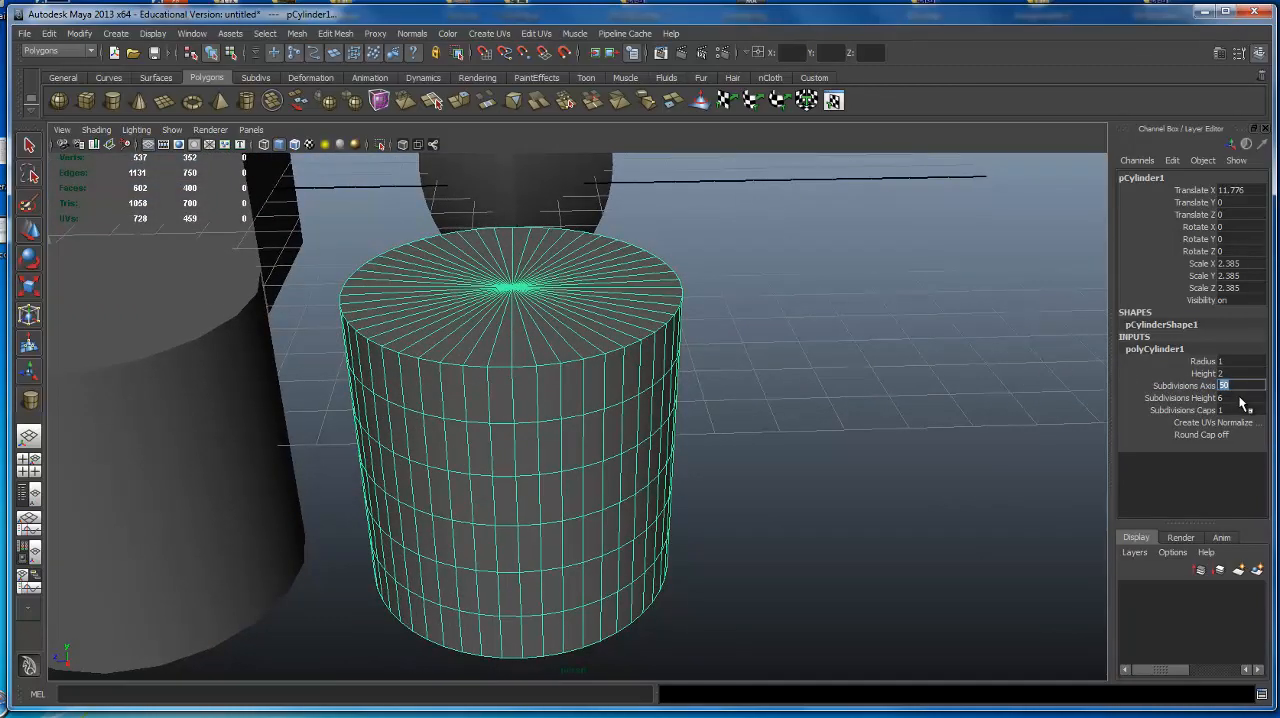
pyautogui.write('200')
pyautogui.press('Return')
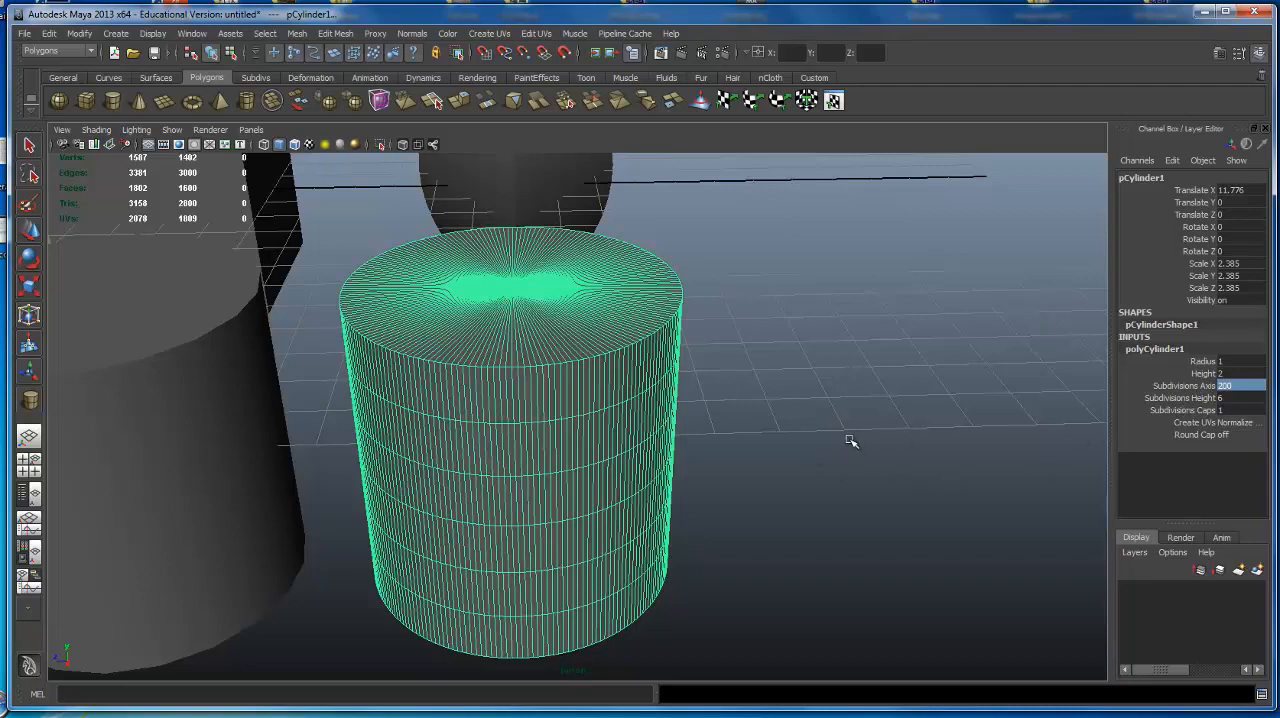
# Inspect the densely subdivided cylinder from several angles and compare its rounded edge with the duplicate's.
pyautogui.keyDown('alt'); pyautogui.moveTo(850, 441); pyautogui.dragTo(869, 394); pyautogui.keyUp('alt')
pyautogui.keyDown('alt'); pyautogui.moveTo(869, 394); pyautogui.dragTo(748, 366, button='right'); pyautogui.keyUp('alt')
pyautogui.keyDown('alt'); pyautogui.moveTo(748, 366); pyautogui.dragTo(757, 371, button='middle'); pyautogui.keyUp('alt')
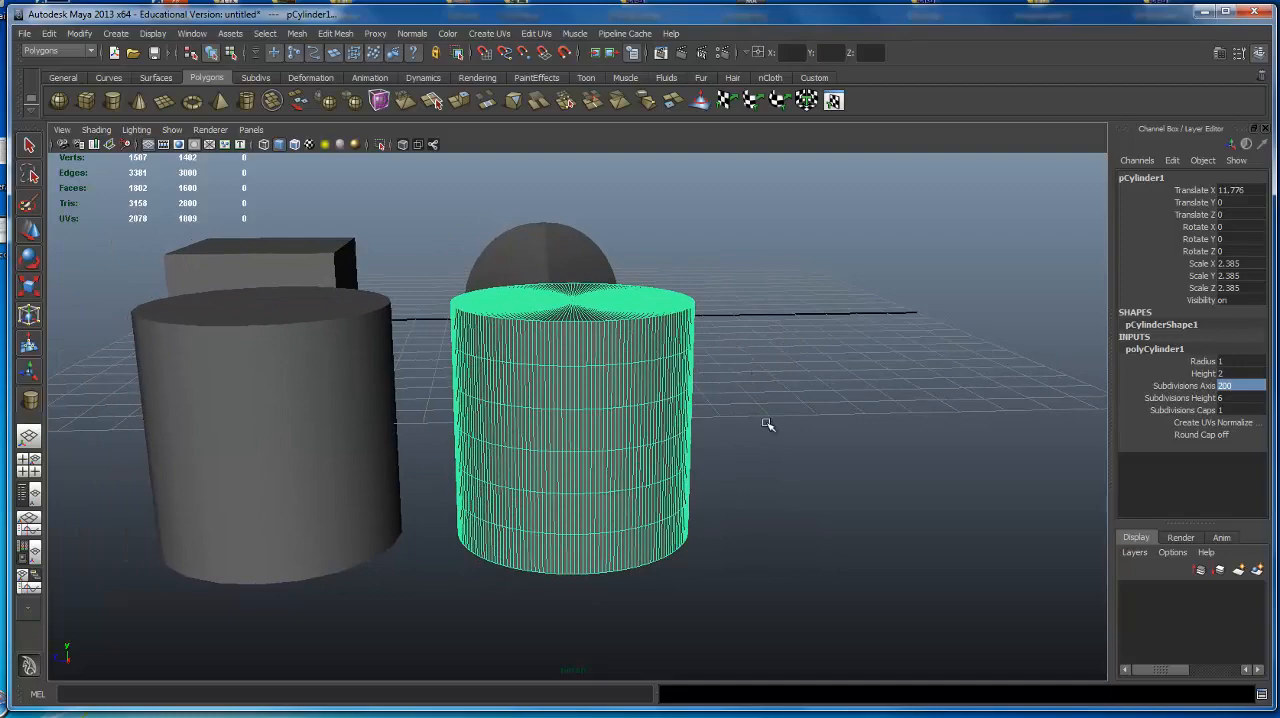
pyautogui.keyDown('alt'); pyautogui.moveTo(657, 326); pyautogui.dragTo(609, 351); pyautogui.keyUp('alt')
pyautogui.keyDown('alt'); pyautogui.moveTo(609, 351); pyautogui.dragTo(690, 337, button='right'); pyautogui.keyUp('alt')
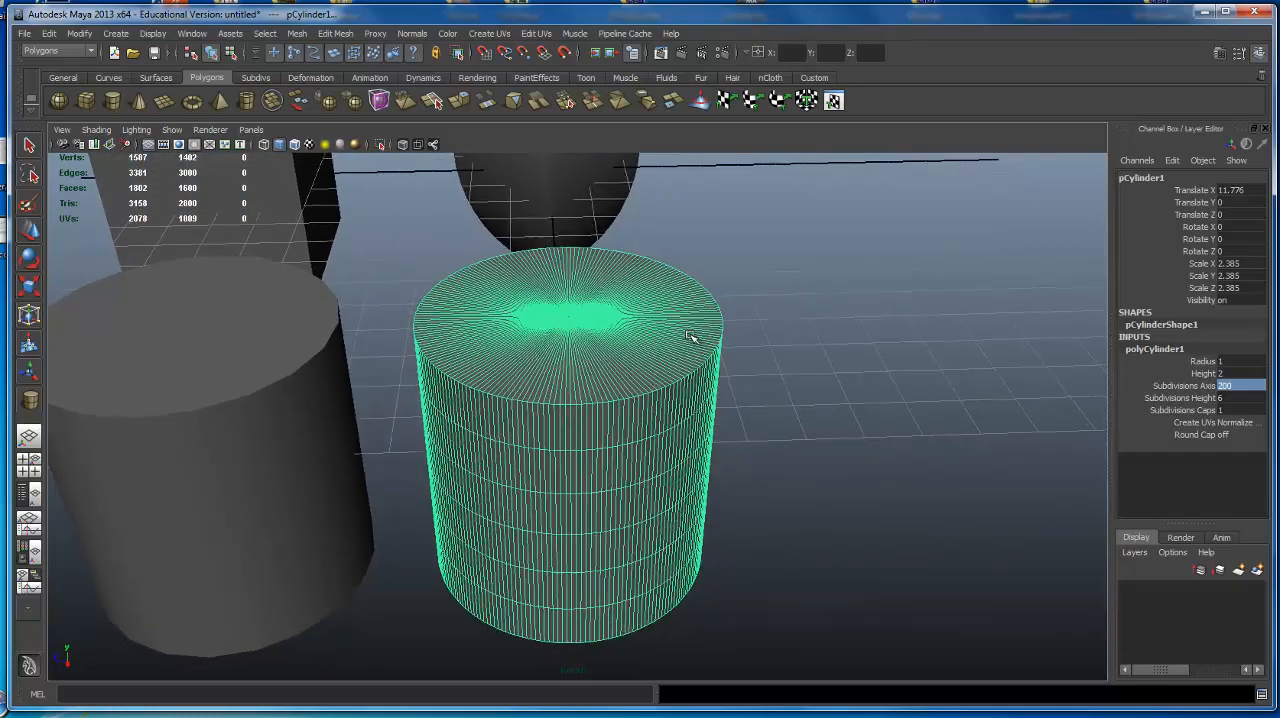
pyautogui.keyDown('alt'); pyautogui.moveTo(690, 337); pyautogui.dragTo(703, 334); pyautogui.keyUp('alt')
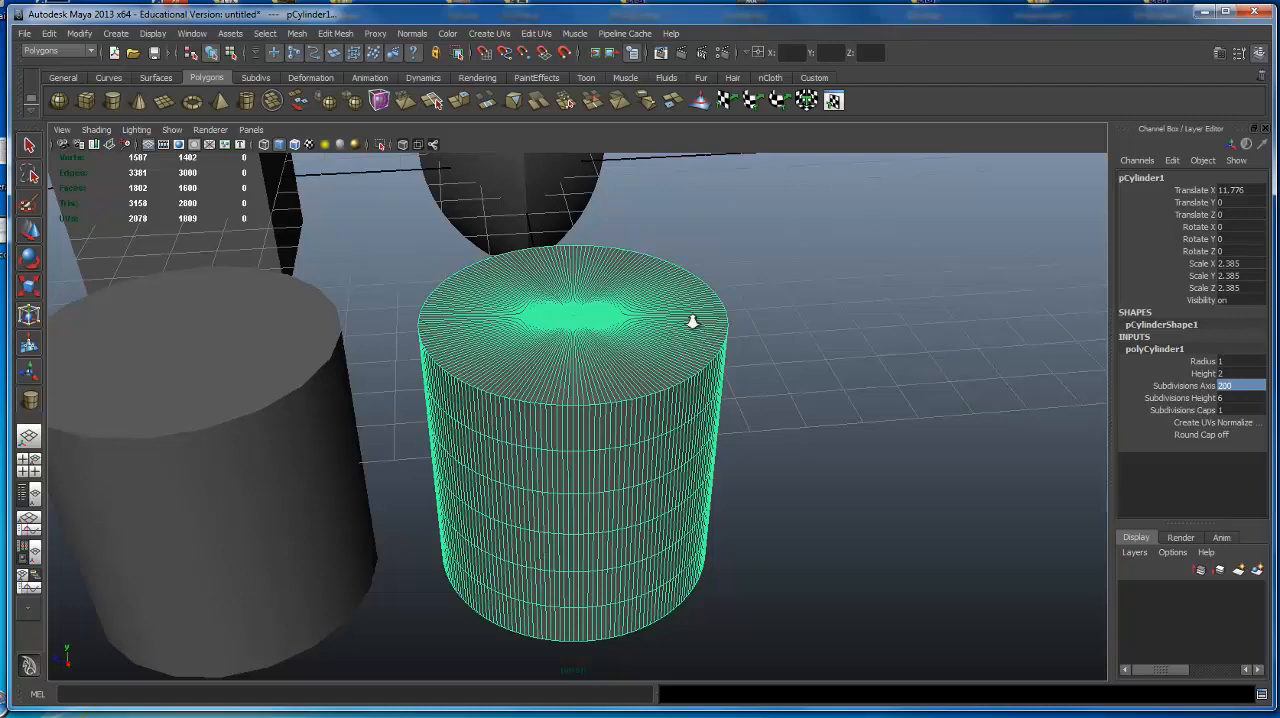
pyautogui.keyDown('alt'); pyautogui.moveTo(692, 321); pyautogui.dragTo(143, 321, button='right'); pyautogui.keyUp('alt')
pyautogui.keyDown('alt'); pyautogui.moveTo(460, 350); pyautogui.dragTo(474, 284); pyautogui.keyUp('alt')
pyautogui.keyDown('alt'); pyautogui.moveTo(600, 412); pyautogui.dragTo(872, 402, button='right'); pyautogui.keyUp('alt')
pyautogui.keyDown('alt'); pyautogui.moveTo(872, 402); pyautogui.dragTo(708, 431); pyautogui.keyUp('alt')
# Select the low-resolution and high-resolution cylinders in turn to compare their polygon counts and shading.
pyautogui.click(584, 449)
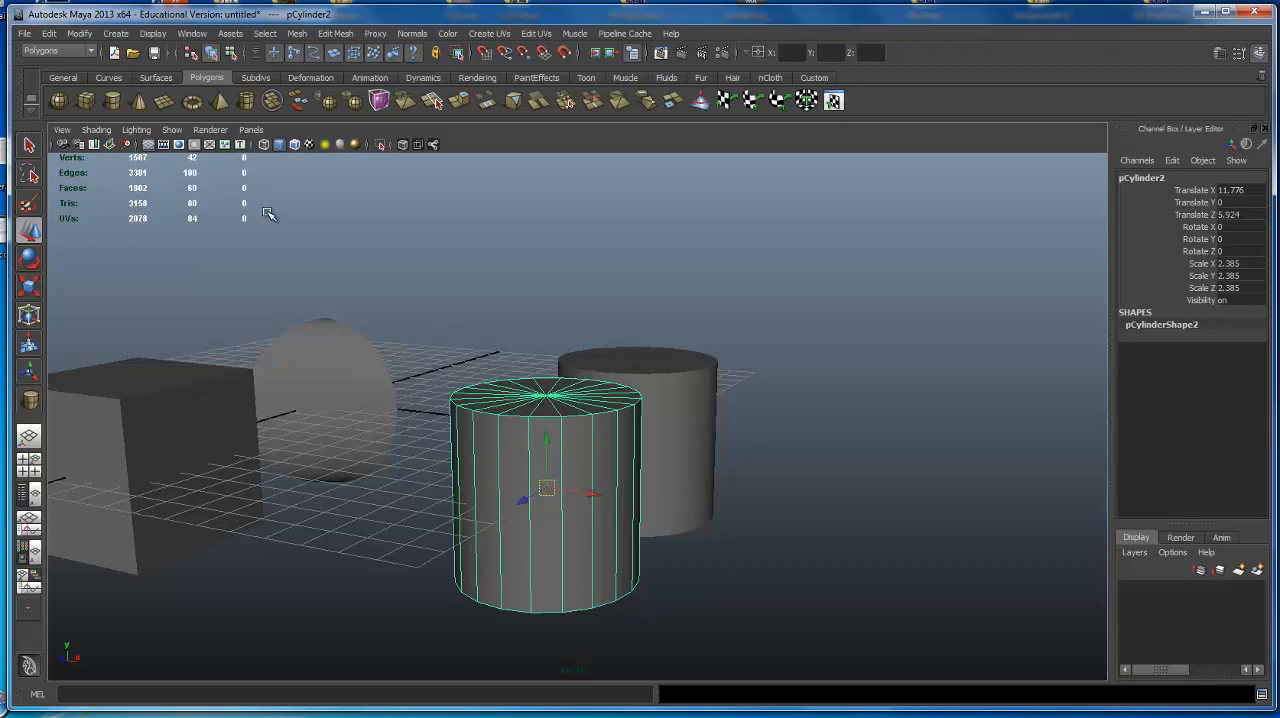
pyautogui.click(745, 471)
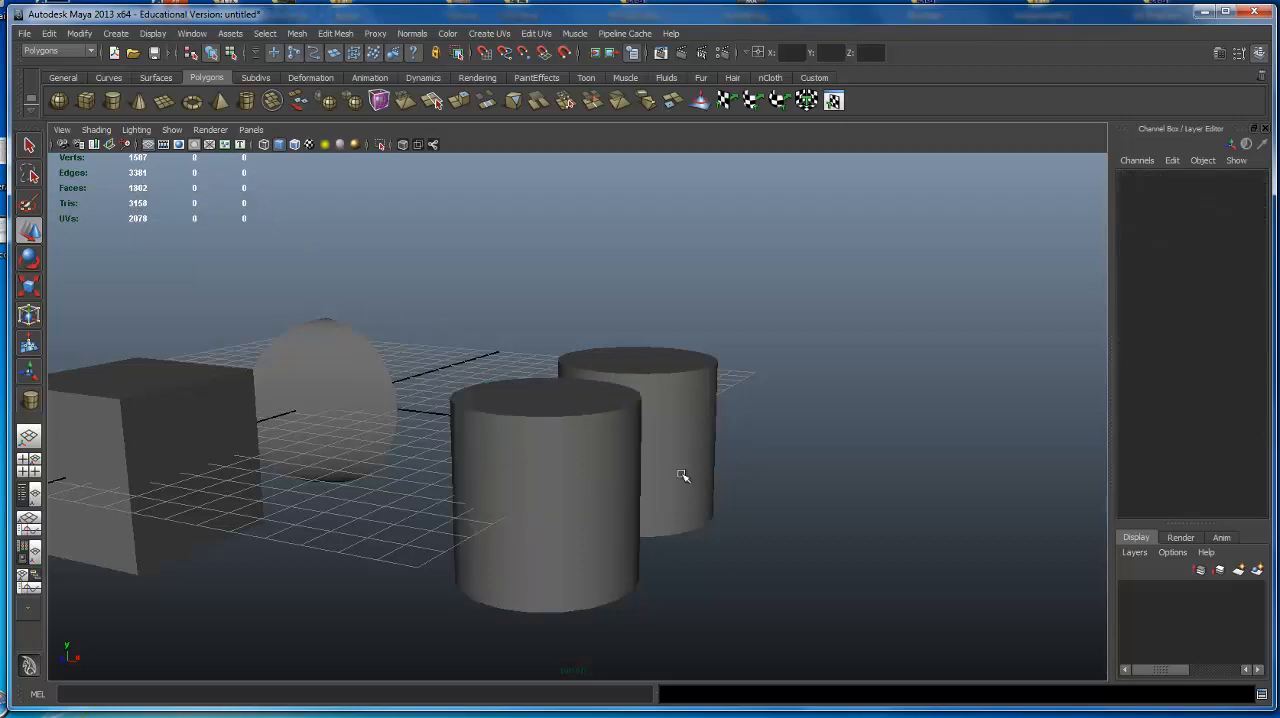
pyautogui.click(576, 445)
pyautogui.keyDown('alt'); pyautogui.moveTo(556, 328); pyautogui.dragTo(580, 271); pyautogui.keyUp('alt')
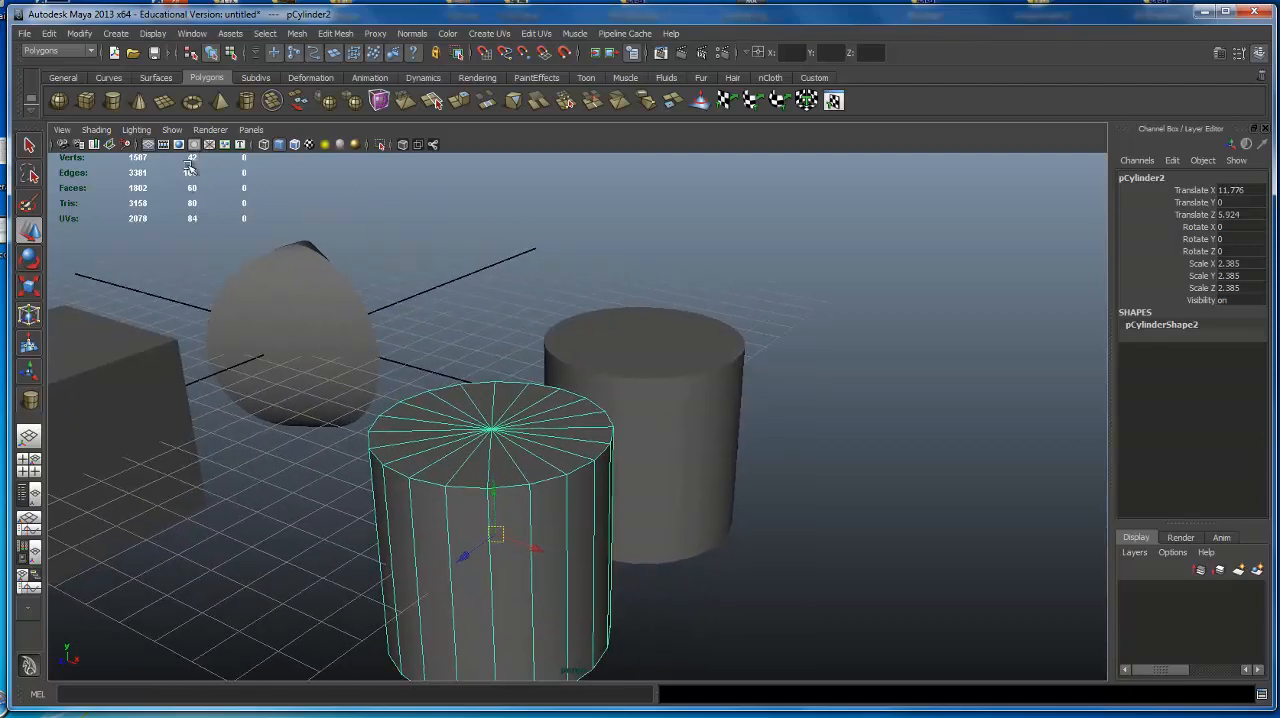
pyautogui.click(677, 350)
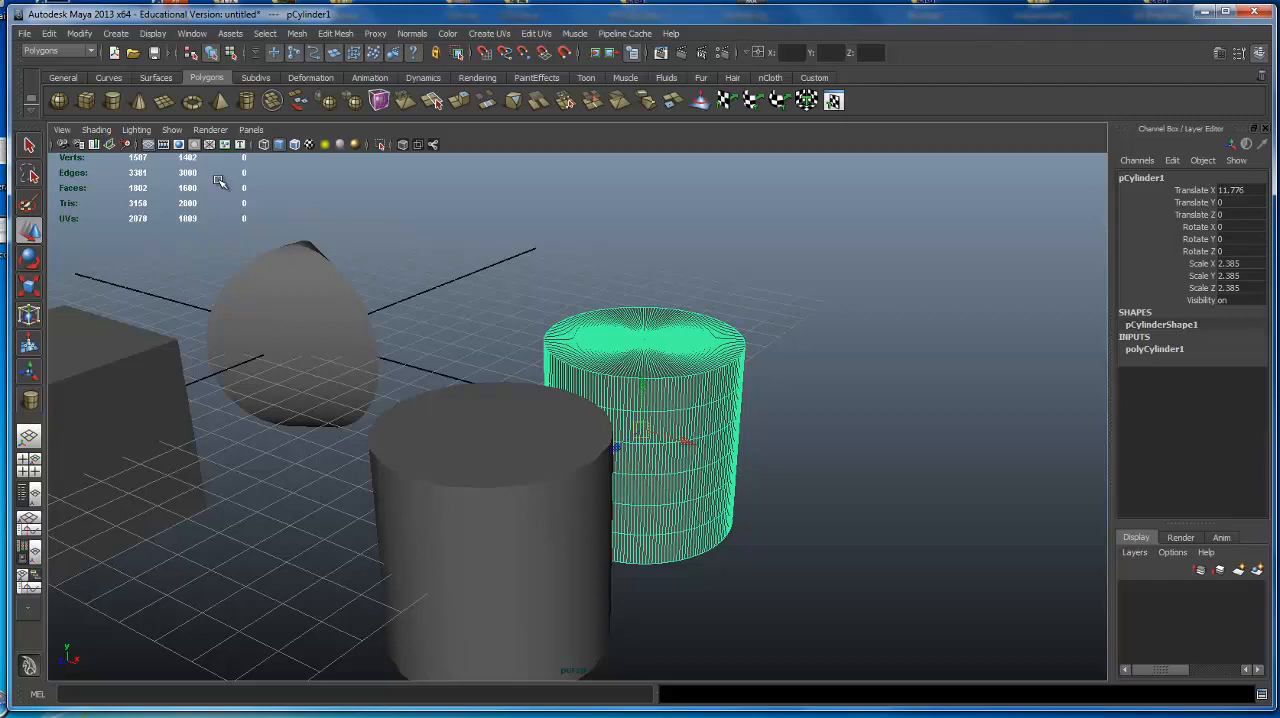
pyautogui.click(481, 540)
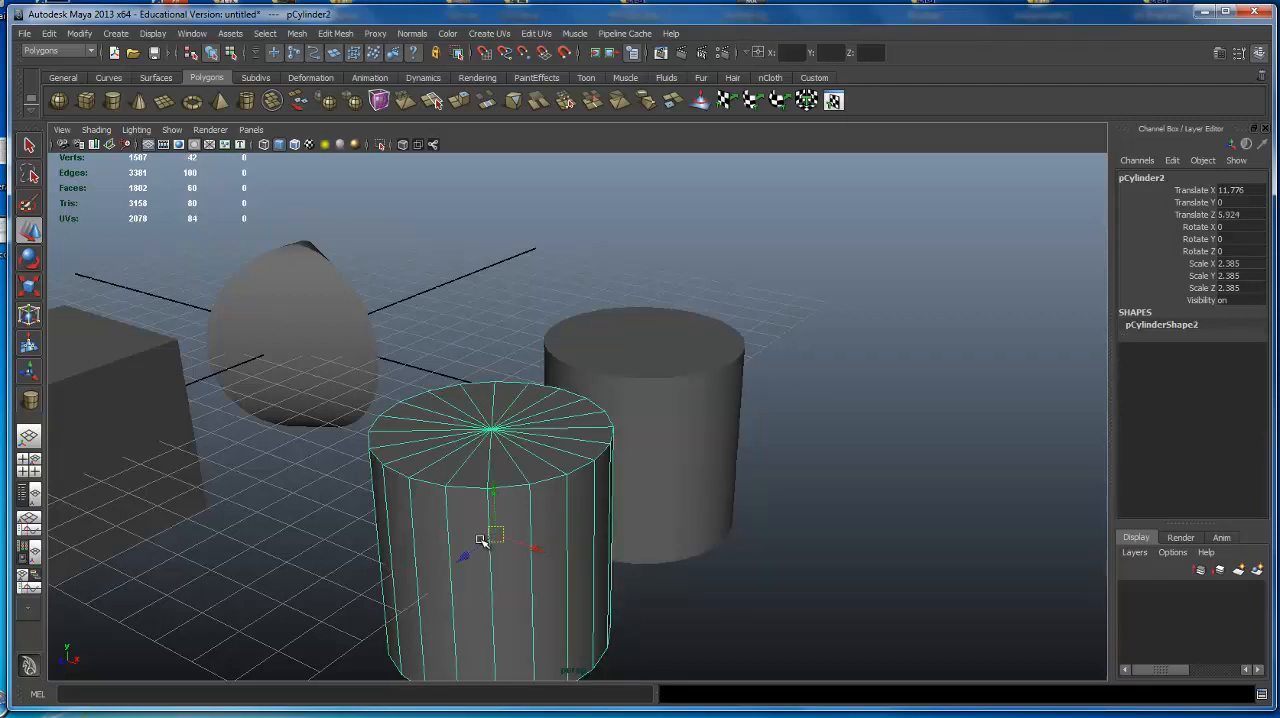
pyautogui.click(673, 421)
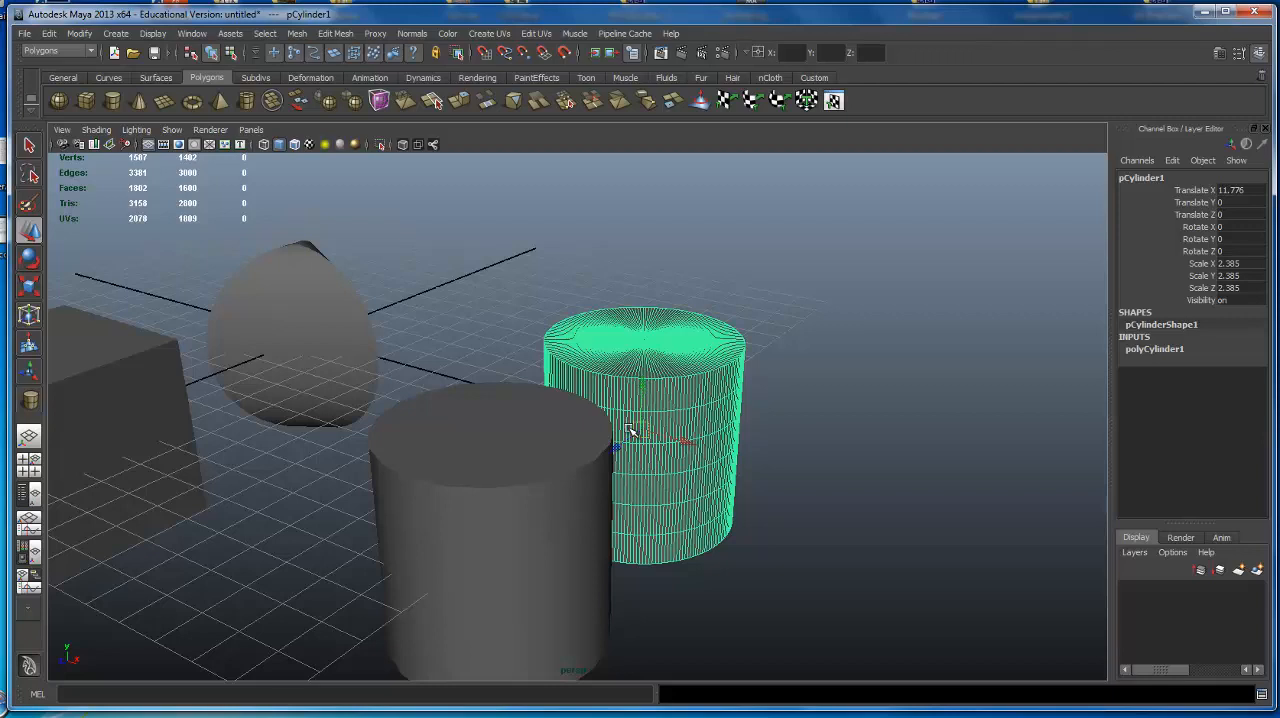
# Create a polygon sphere, place it beside the cylinders at about X 11.3, Z -6.2, and scale it to about 2.97.
pyautogui.click(61, 103)
pyautogui.keyDown('alt'); pyautogui.moveTo(610, 290); pyautogui.dragTo(411, 348); pyautogui.keyUp('alt')
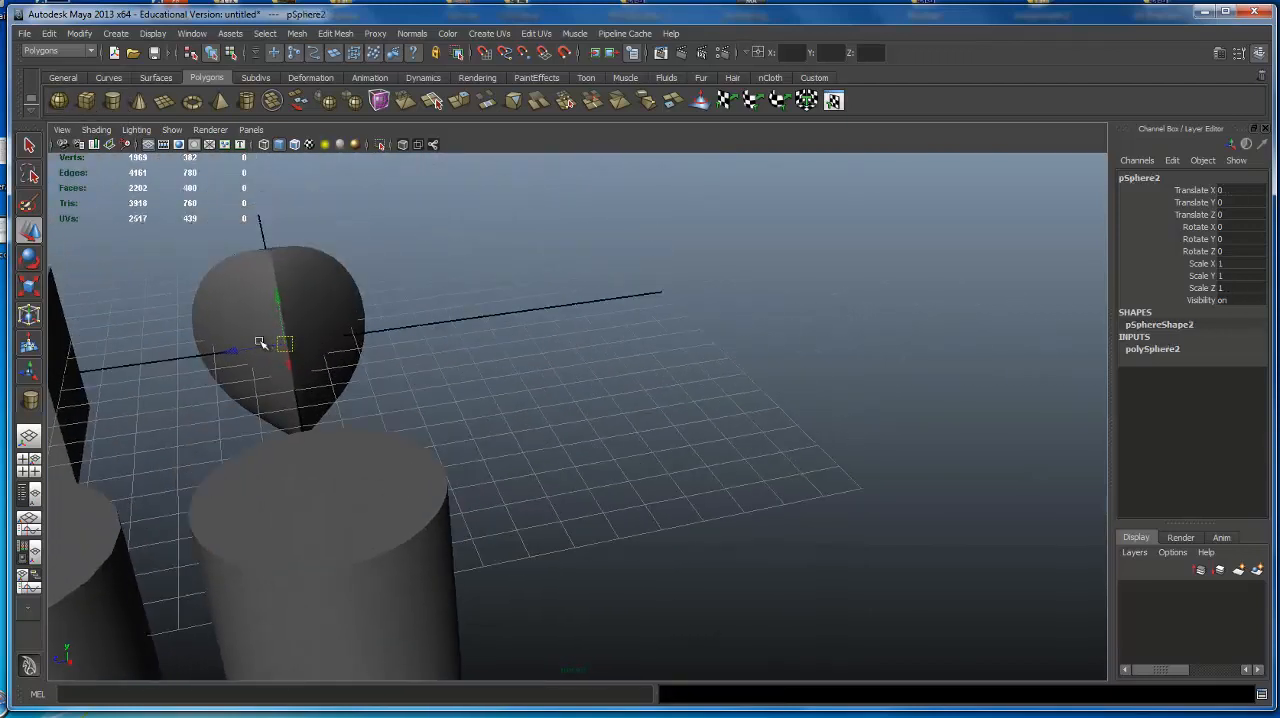
pyautogui.moveTo(238, 353); pyautogui.dragTo(866, 400)
# Expand the new sphere's polySphere2 inputs and set Subdivisions Axis to 500.
pyautogui.click(1168, 352)
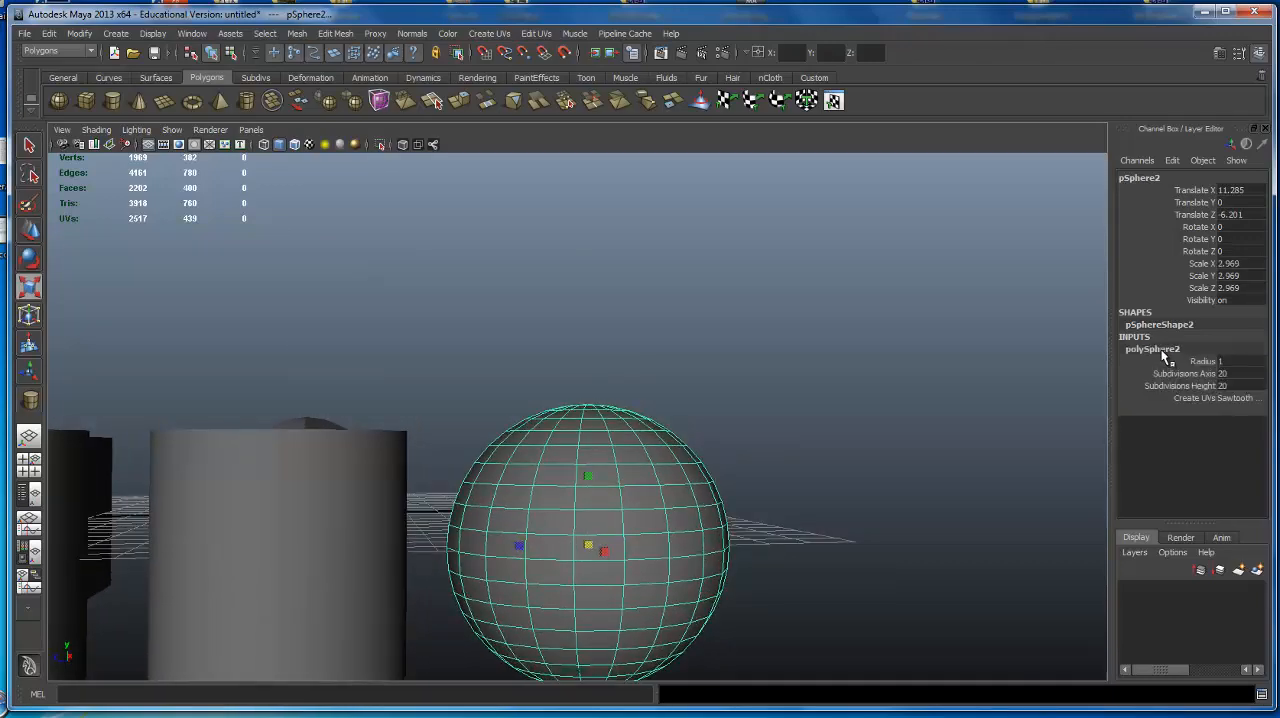
pyautogui.doubleClick(1224, 374)
pyautogui.press('Return')
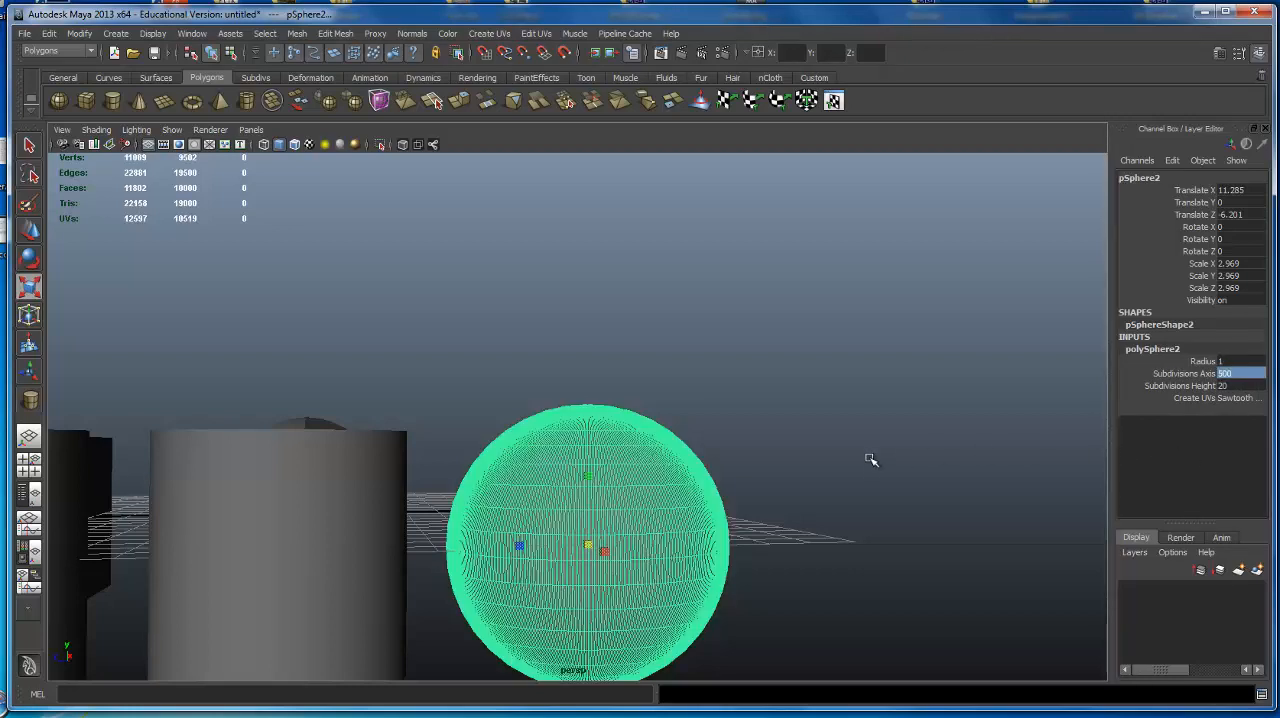
# Duplicate the dense sphere and move the copy along X toward the far side of the grid.
pyautogui.keyDown('alt'); pyautogui.moveTo(787, 405); pyautogui.dragTo(831, 449); pyautogui.keyUp('alt')
pyautogui.keyDown('alt'); pyautogui.moveTo(833, 455); pyautogui.dragTo(1074, 485, button='right'); pyautogui.keyUp('alt')
pyautogui.keyDown('alt'); pyautogui.moveTo(1074, 485); pyautogui.dragTo(714, 286); pyautogui.keyUp('alt')
pyautogui.keyDown('alt'); pyautogui.moveTo(714, 286); pyautogui.dragTo(354, 289, button='right'); pyautogui.keyUp('alt')
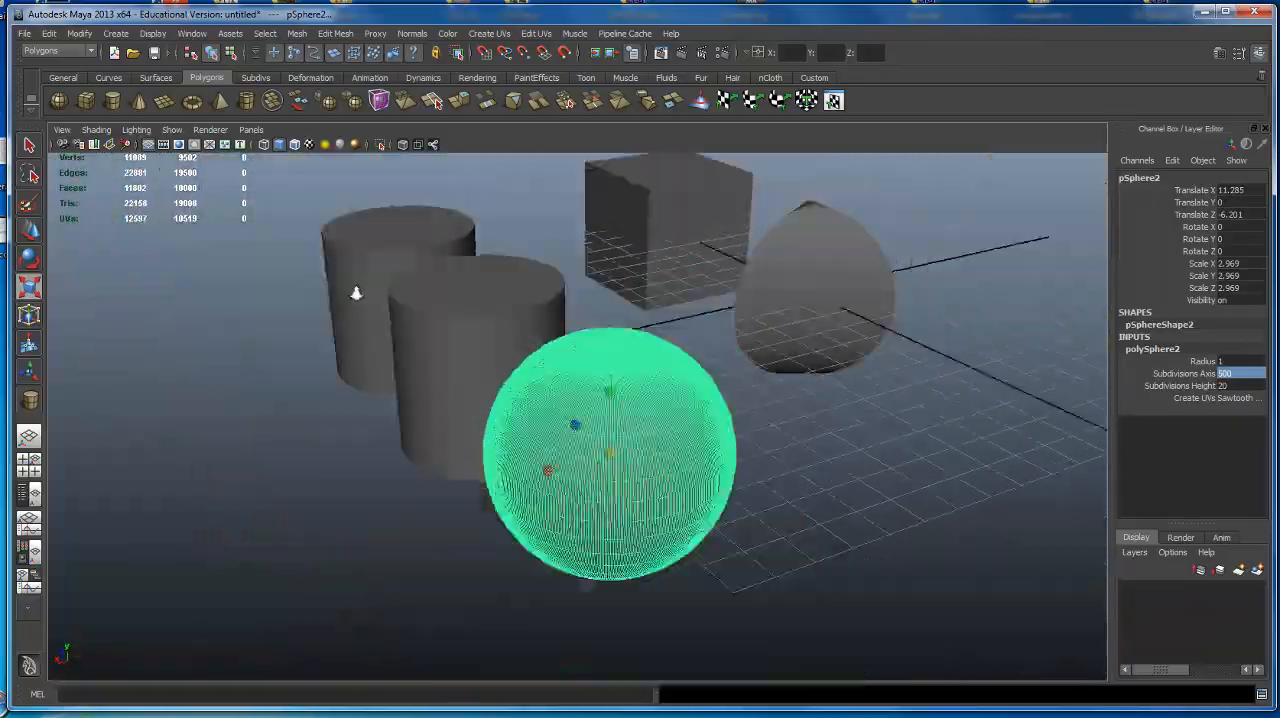
pyautogui.keyDown('alt'); pyautogui.moveTo(354, 289); pyautogui.dragTo(586, 444); pyautogui.keyUp('alt')
pyautogui.hotkey('ctrl', 'd')
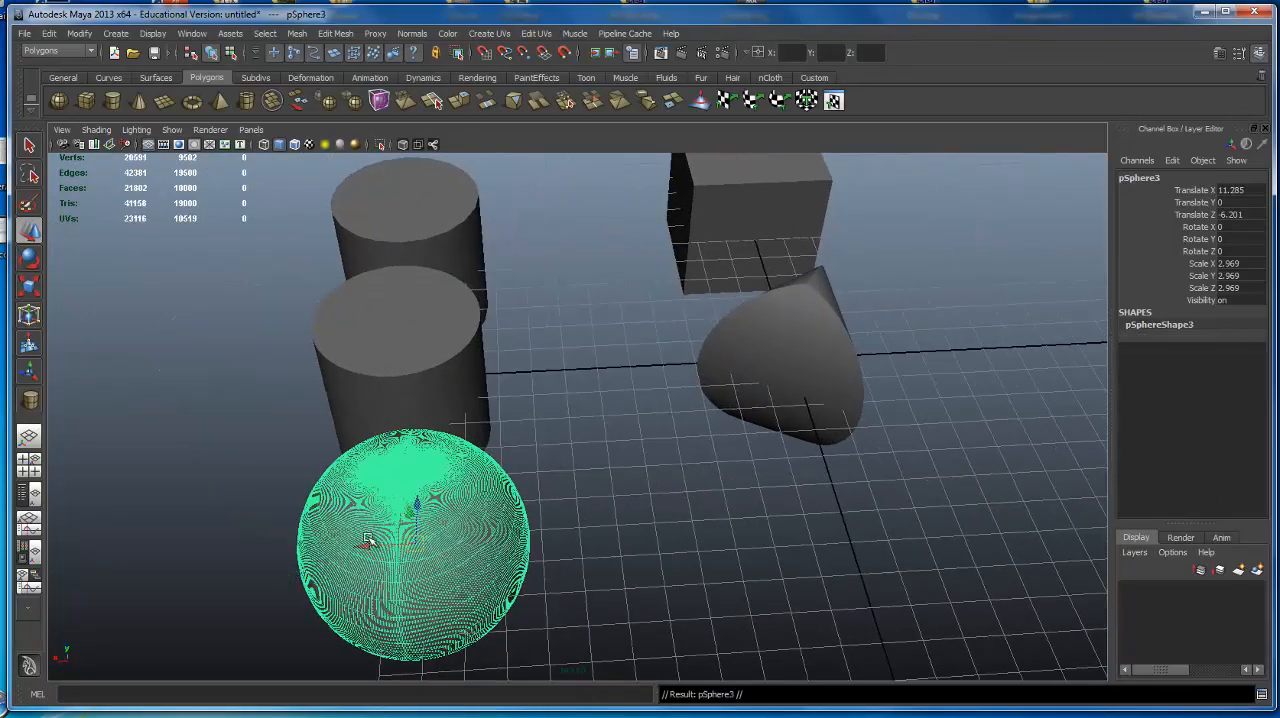
pyautogui.moveTo(365, 545); pyautogui.dragTo(562, 530)
pyautogui.keyDown('alt'); pyautogui.moveTo(562, 530); pyautogui.dragTo(775, 521); pyautogui.keyUp('alt')
# Repeat the duplication with the same X offset four more times to build a row of six spheres.
pyautogui.hotkey('shift', 'd')
pyautogui.hotkey('shift', 'd')
pyautogui.hotkey('shift', 'd')
pyautogui.scroll(-4, 646, 530)
pyautogui.hotkey('shift', 'd')
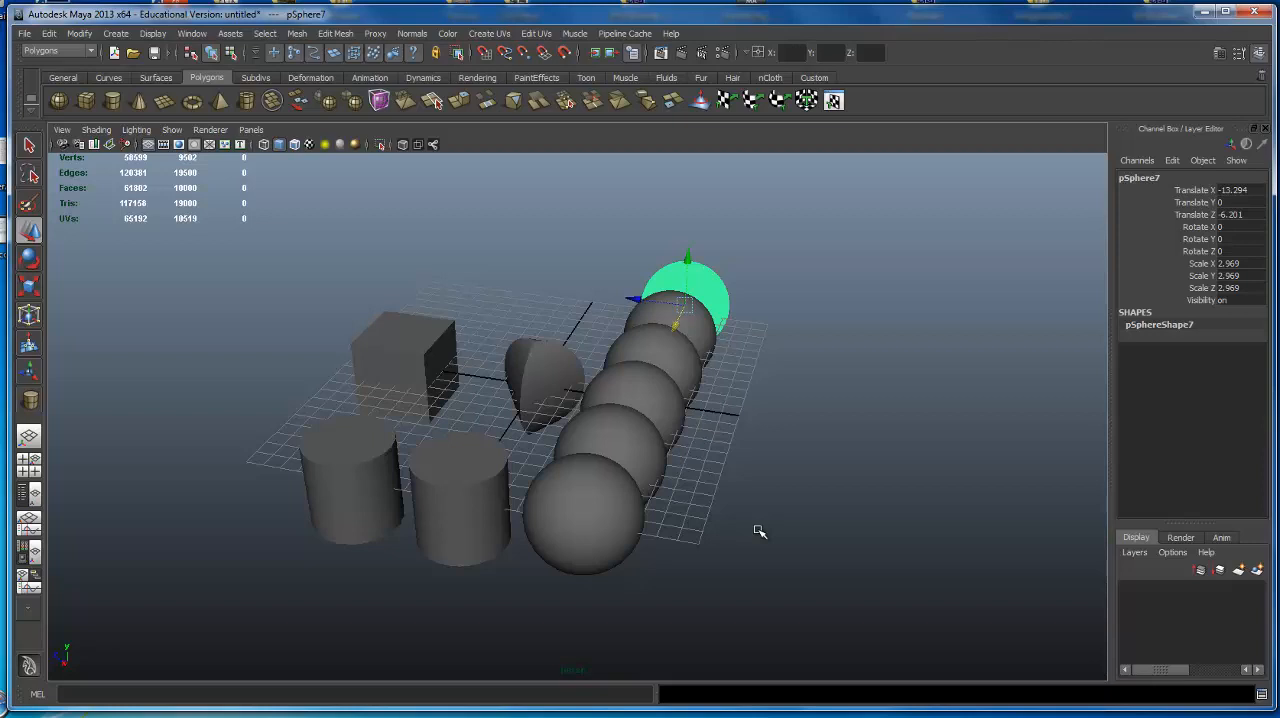
# Delete the three farthest spheres of the row one after another.
pyautogui.keyDown('alt'); pyautogui.moveTo(640, 366); pyautogui.dragTo(688, 418); pyautogui.keyUp('alt')
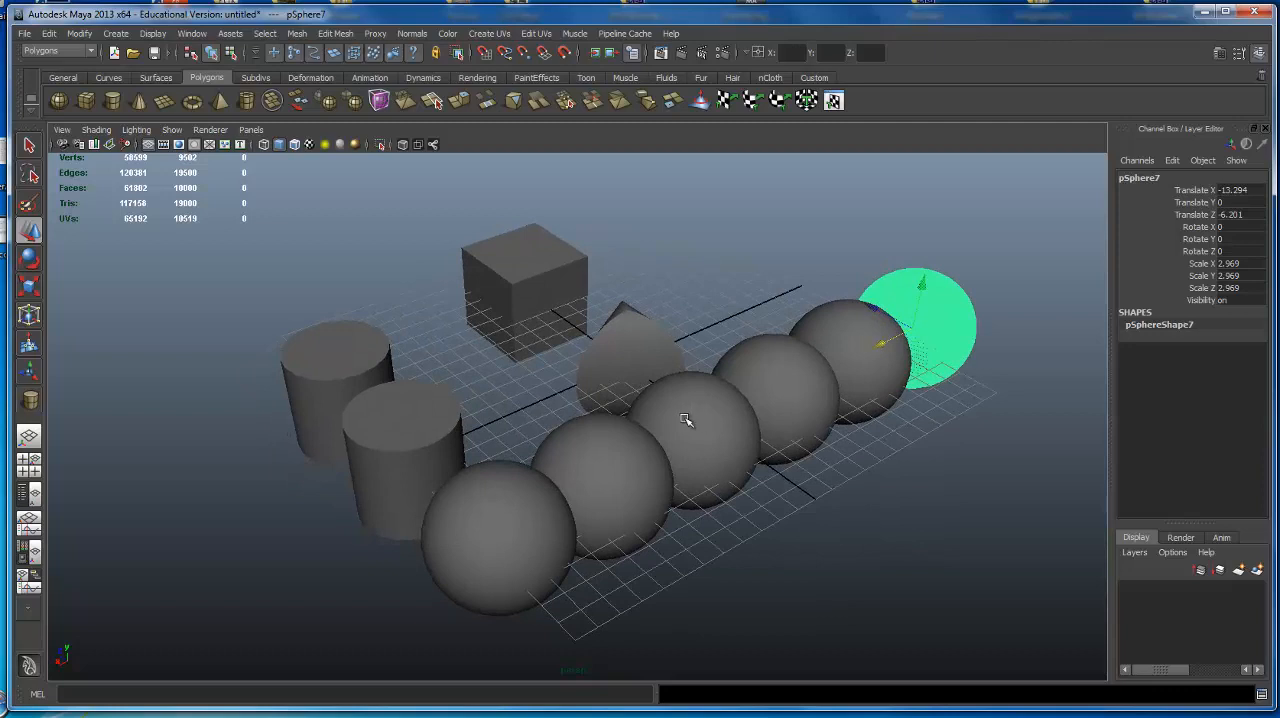
pyautogui.press('Delete')
pyautogui.click(847, 352)
pyautogui.press('Delete')
pyautogui.click(814, 380)
pyautogui.press('Delete')
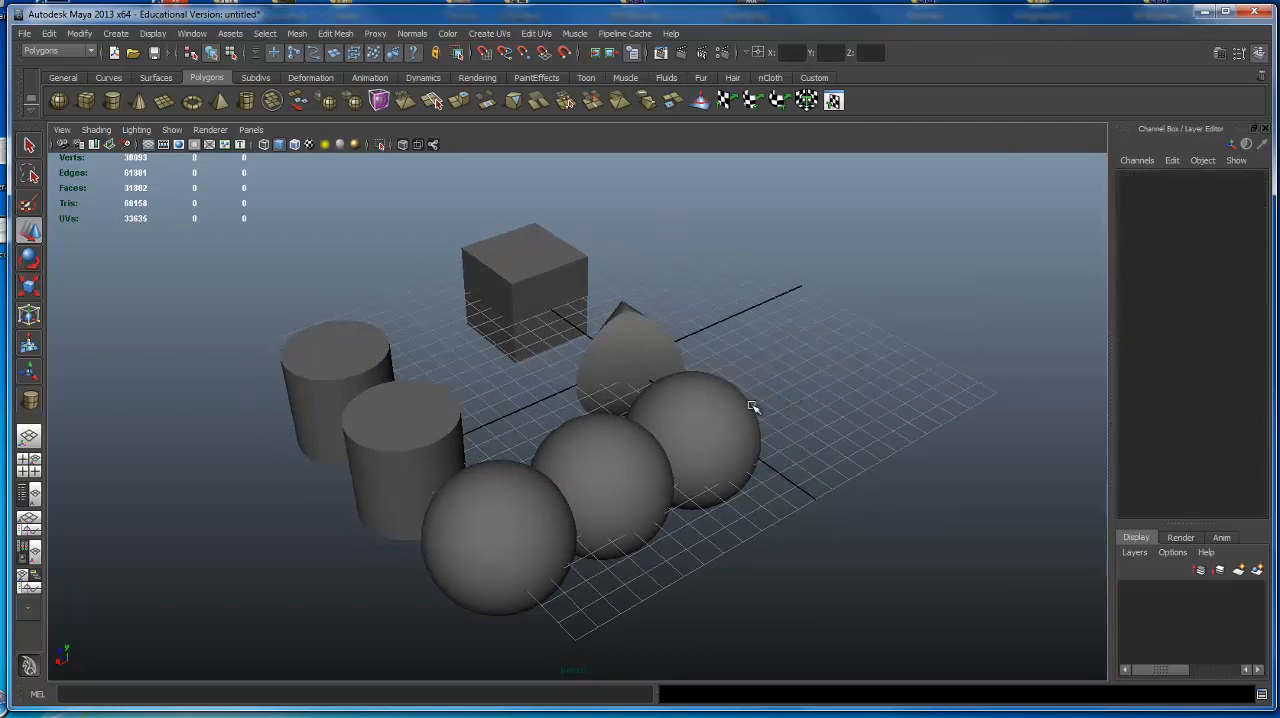
# Delete the three remaining spheres of the row one after another.
pyautogui.click(751, 408)
pyautogui.press('Delete')
pyautogui.click(663, 451)
pyautogui.press('Delete')
pyautogui.click(557, 488)
pyautogui.press('Delete')
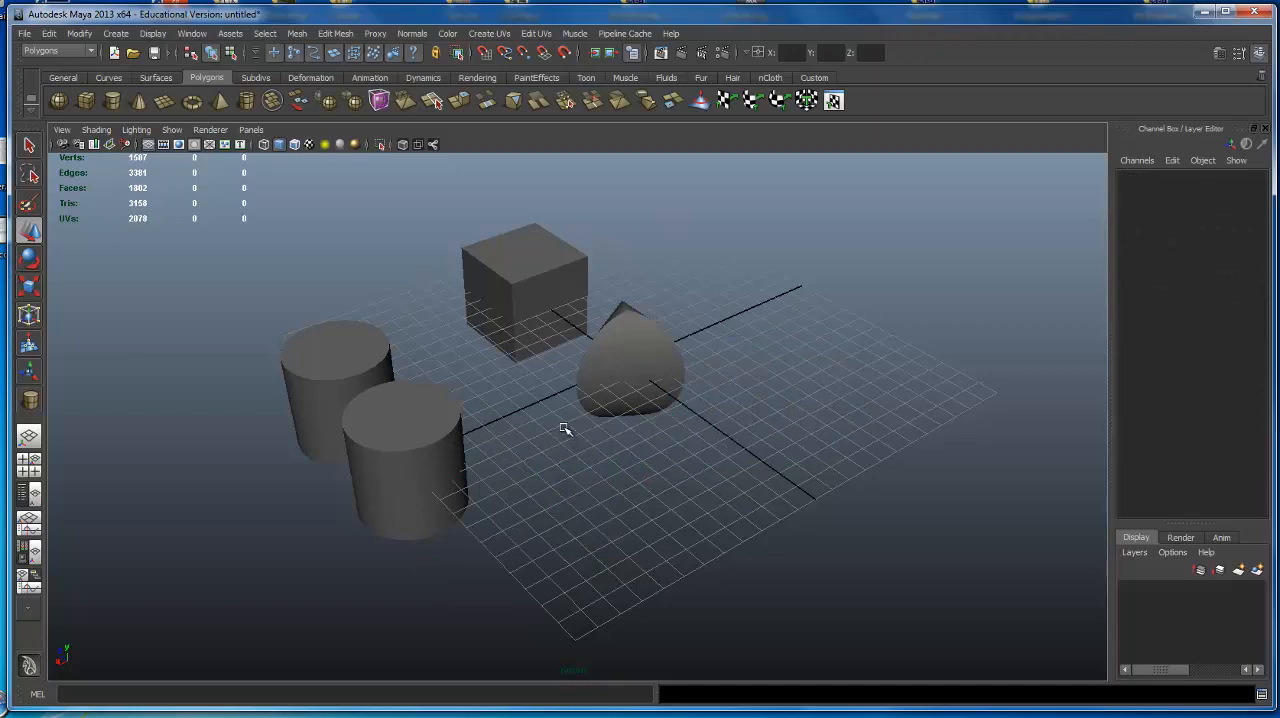
# Select the denser cylinder, pCylinder1, expand its polyCylinder1 inputs and set Subdivisions Axis to 50.
pyautogui.keyDown('alt'); pyautogui.moveTo(566, 429); pyautogui.dragTo(457, 331); pyautogui.keyUp('alt')
pyautogui.keyDown('alt'); pyautogui.moveTo(457, 331); pyautogui.dragTo(643, 417, button='right'); pyautogui.keyUp('alt')
pyautogui.click(687, 388)
pyautogui.keyDown('alt'); pyautogui.moveTo(687, 388); pyautogui.dragTo(589, 380); pyautogui.keyUp('alt')
pyautogui.keyDown('alt'); pyautogui.moveTo(589, 380); pyautogui.dragTo(349, 267, button='right'); pyautogui.keyUp('alt')
pyautogui.keyDown('alt'); pyautogui.moveTo(450, 443); pyautogui.dragTo(542, 396, button='middle'); pyautogui.keyUp('alt')
pyautogui.keyDown('alt'); pyautogui.moveTo(728, 394); pyautogui.dragTo(658, 414, button='middle'); pyautogui.keyUp('alt')
pyautogui.keyDown('alt'); pyautogui.moveTo(658, 414); pyautogui.dragTo(657, 384); pyautogui.keyUp('alt')
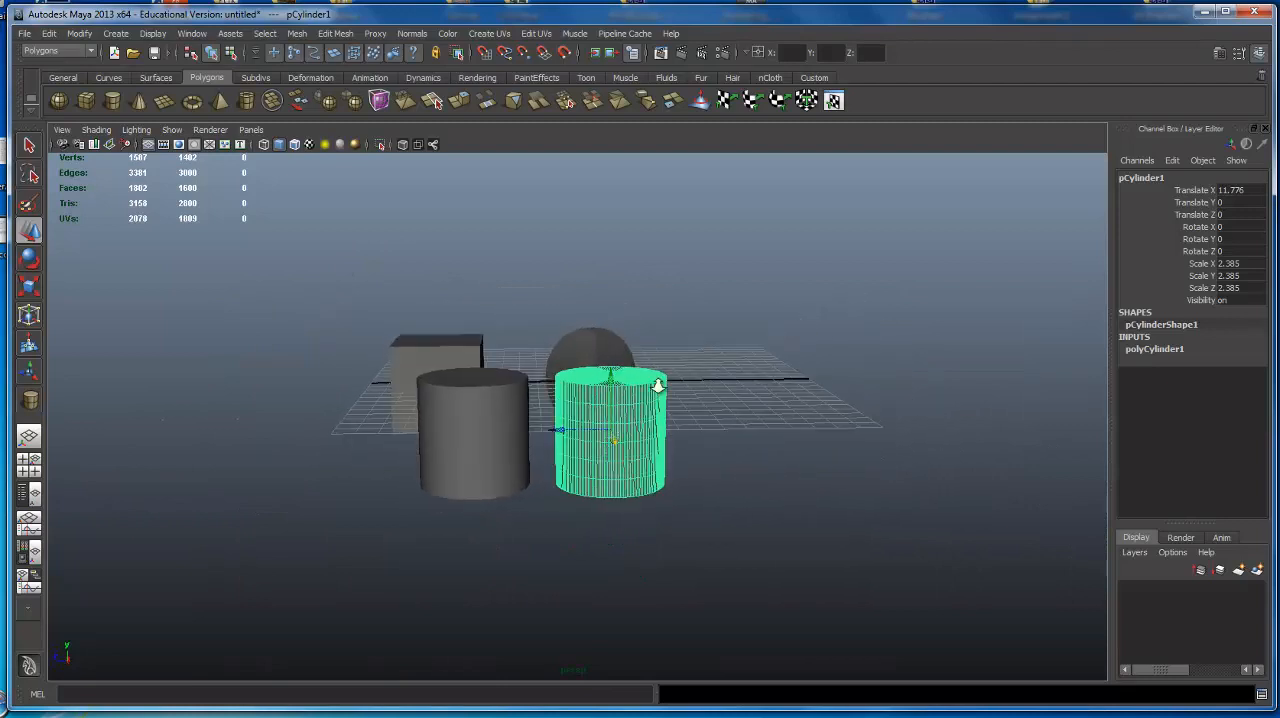
pyautogui.keyDown('alt'); pyautogui.moveTo(657, 384); pyautogui.dragTo(790, 385, button='right'); pyautogui.keyUp('alt')
pyautogui.click(1170, 350)
pyautogui.click(1226, 385)
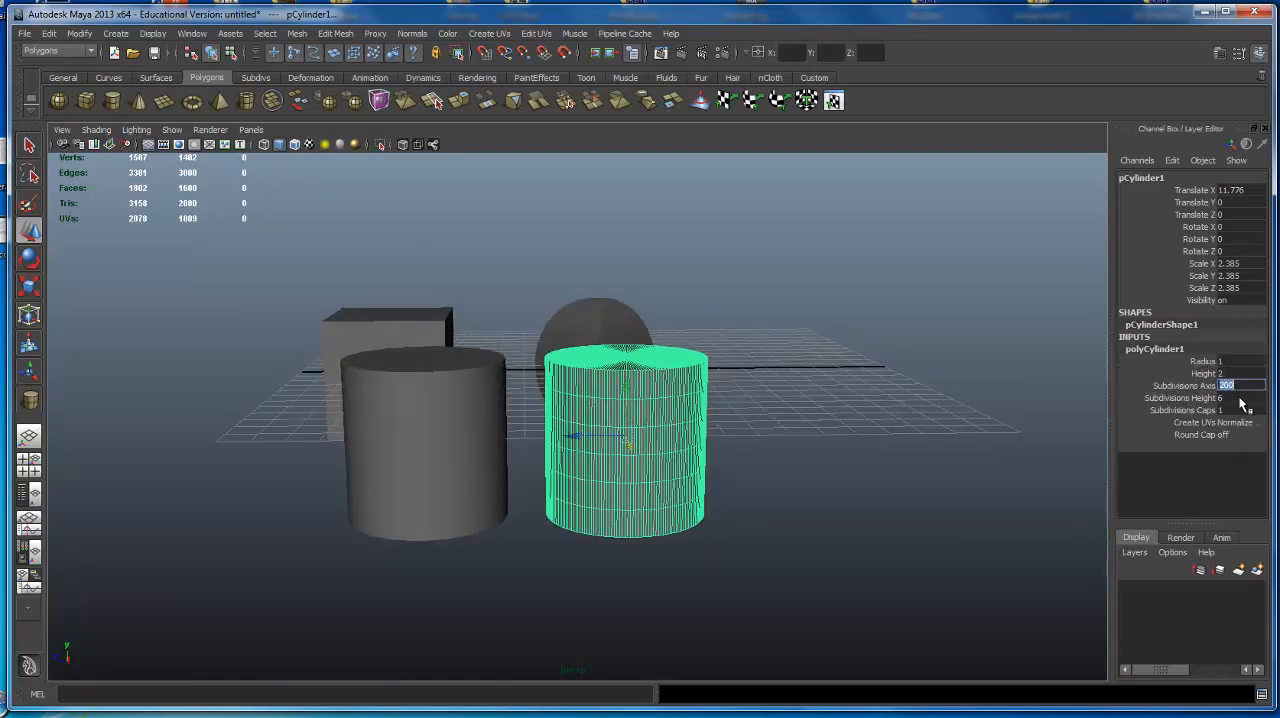
pyautogui.write('50')
pyautogui.press('Return')
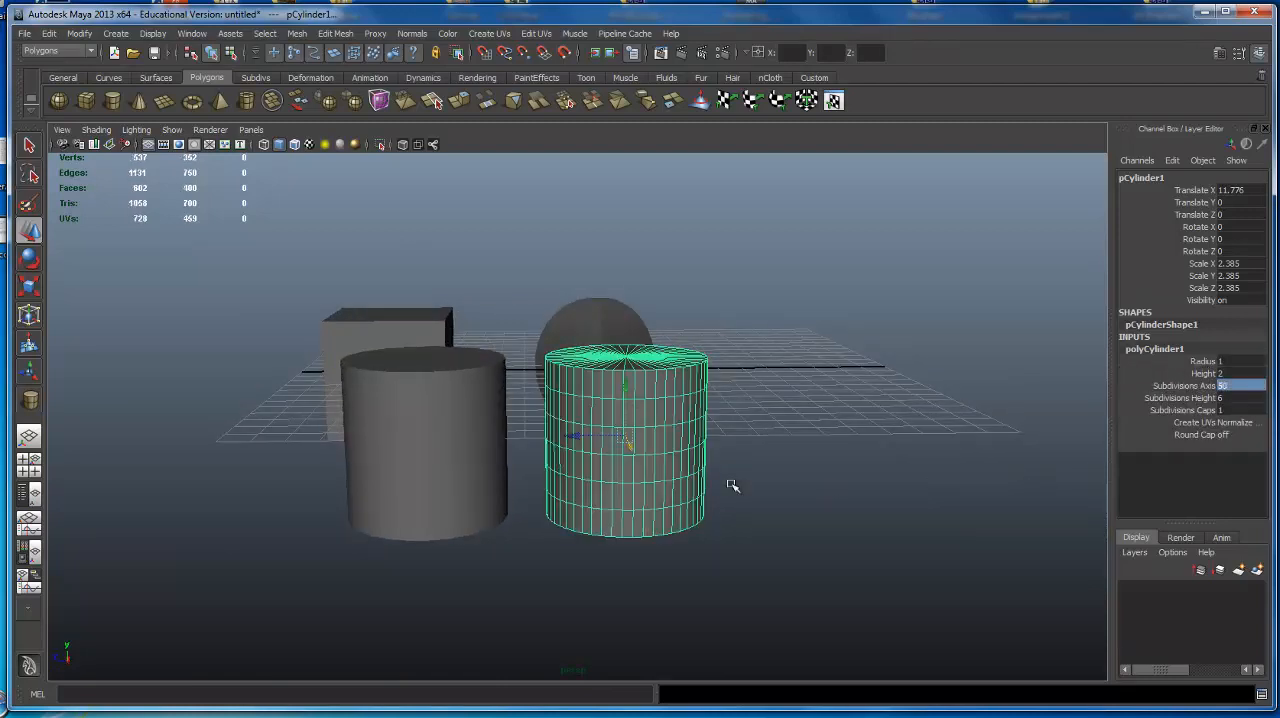
# Scale pCylinder1 into a wide flat disc, about 9.336 in X and Z and 1.504 in Y, and deselect it.
pyautogui.keyDown('alt'); pyautogui.moveTo(671, 444); pyautogui.dragTo(725, 348); pyautogui.keyUp('alt')
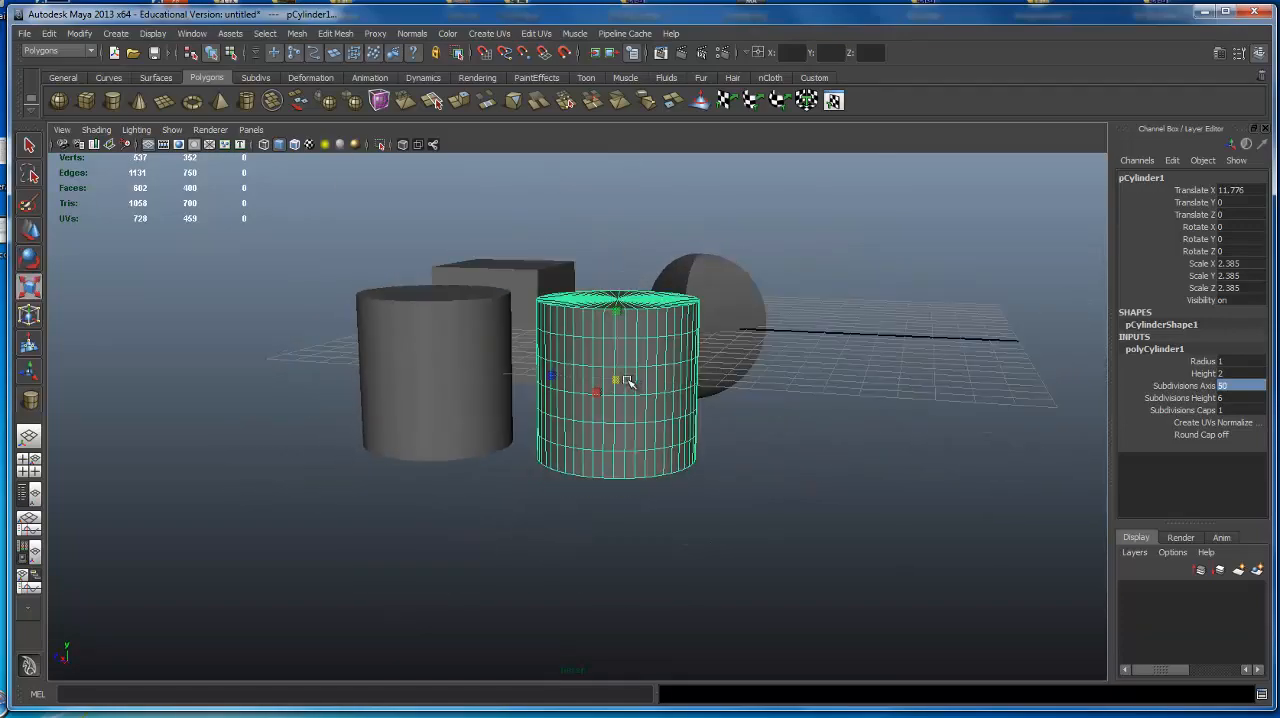
pyautogui.moveTo(613, 387); pyautogui.dragTo(1024, 368)
pyautogui.keyDown('alt'); pyautogui.moveTo(605, 380); pyautogui.dragTo(625, 362); pyautogui.keyUp('alt')
pyautogui.keyDown('alt'); pyautogui.moveTo(625, 362); pyautogui.dragTo(575, 345, button='right'); pyautogui.keyUp('alt')
pyautogui.keyDown('alt'); pyautogui.moveTo(575, 345); pyautogui.dragTo(797, 361); pyautogui.keyUp('alt')
pyautogui.click(712, 262)
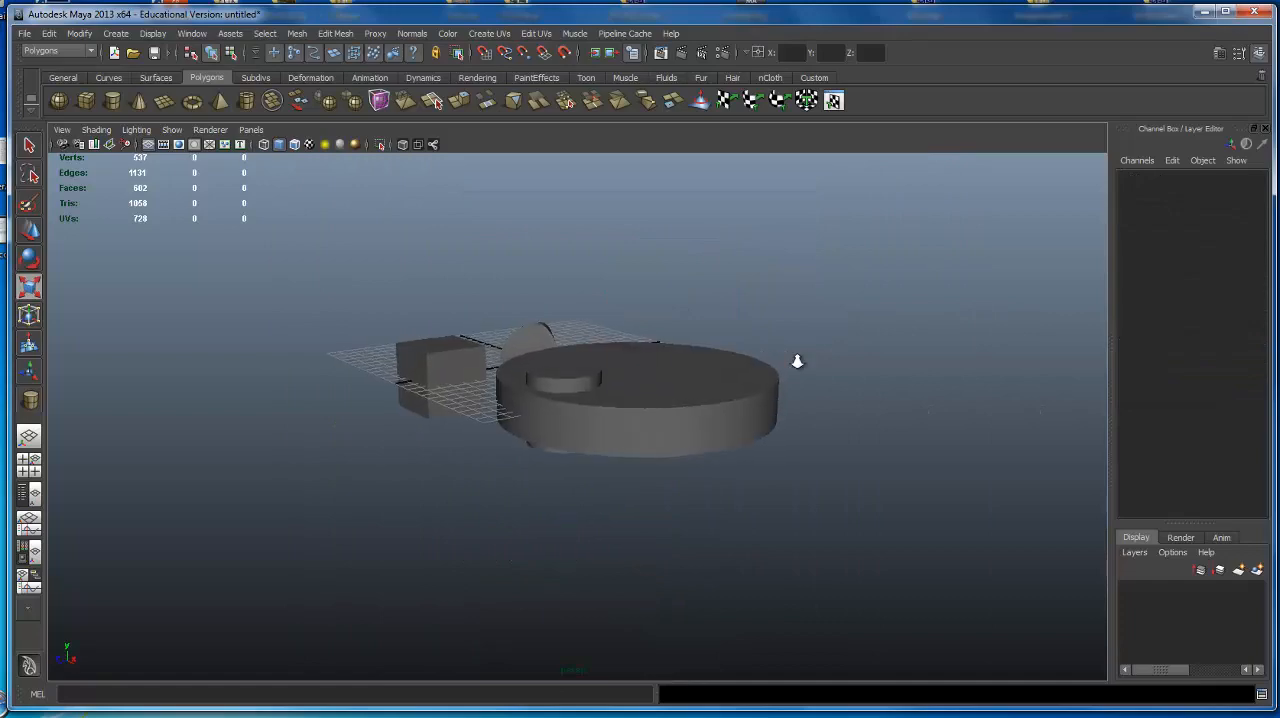
# Select the small cylinder overlapping the disc and move it along Z clear of the disc, to Translate Z about 15.526.
pyautogui.keyDown('alt'); pyautogui.moveTo(797, 361); pyautogui.dragTo(886, 366, button='right'); pyautogui.keyUp('alt')
pyautogui.keyDown('alt'); pyautogui.moveTo(839, 372); pyautogui.dragTo(766, 431, button='middle'); pyautogui.keyUp('alt')
pyautogui.keyDown('alt'); pyautogui.moveTo(766, 431); pyautogui.dragTo(870, 421, button='right'); pyautogui.keyUp('alt')
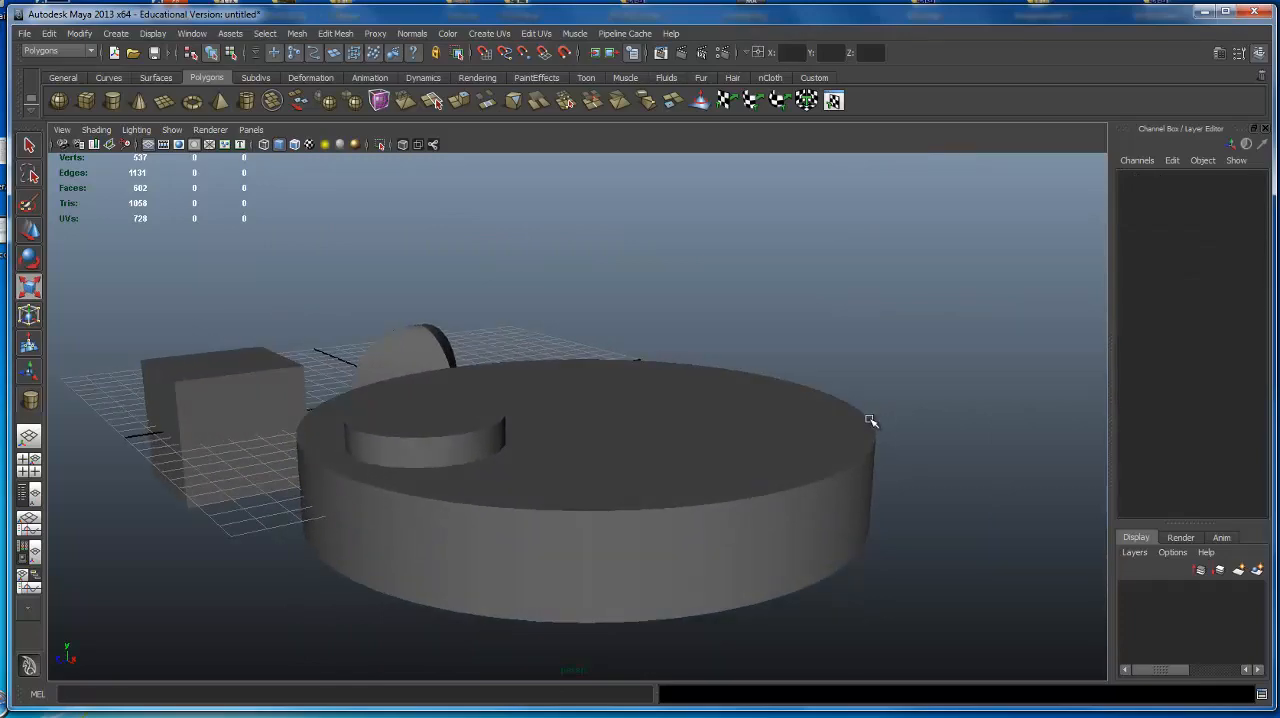
pyautogui.keyDown('alt'); pyautogui.moveTo(684, 411); pyautogui.dragTo(494, 434); pyautogui.keyUp('alt')
pyautogui.keyDown('alt'); pyautogui.moveTo(494, 434); pyautogui.dragTo(917, 280, button='middle'); pyautogui.keyUp('alt')
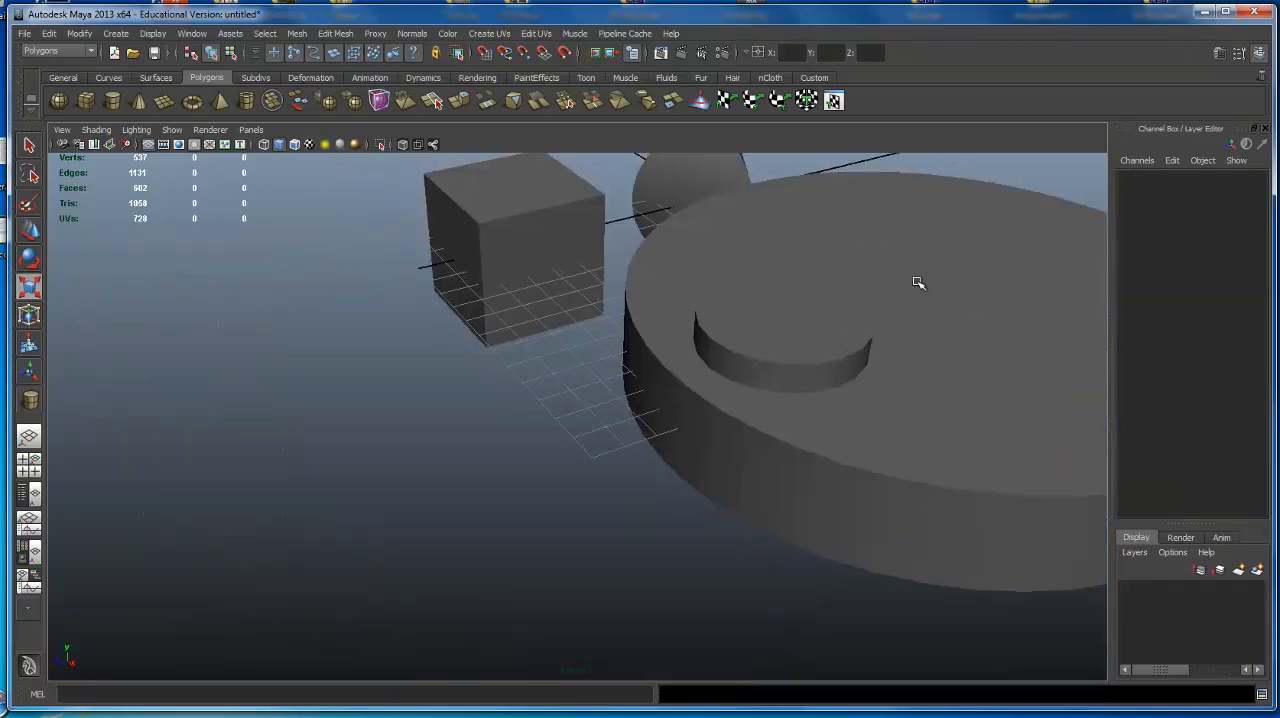
pyautogui.click(915, 282)
pyautogui.keyDown('shift'); pyautogui.click(854, 330); pyautogui.keyUp('shift')
pyautogui.keyDown('alt'); pyautogui.moveTo(849, 333); pyautogui.dragTo(740, 408); pyautogui.keyUp('alt')
pyautogui.click(786, 335)
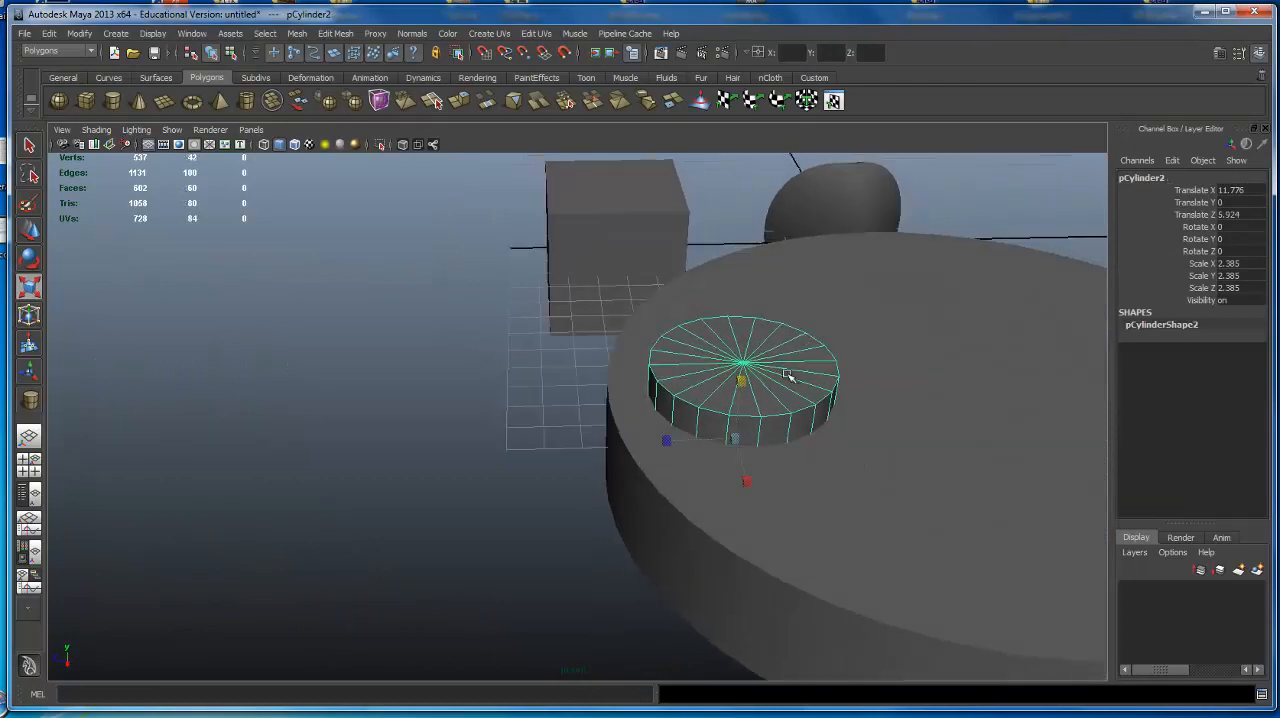
pyautogui.press('w')
pyautogui.moveTo(640, 444); pyautogui.dragTo(493, 345)
# Scale the small cylinder up uniformly to about 9.756 so its coarse side edges can be examined.
pyautogui.press('r')
pyautogui.keyDown('alt'); pyautogui.moveTo(572, 398); pyautogui.dragTo(586, 459); pyautogui.keyUp('alt')
pyautogui.moveTo(563, 509); pyautogui.dragTo(920, 417)
pyautogui.keyDown('alt'); pyautogui.moveTo(920, 417); pyautogui.dragTo(370, 341, button='right'); pyautogui.keyUp('alt')
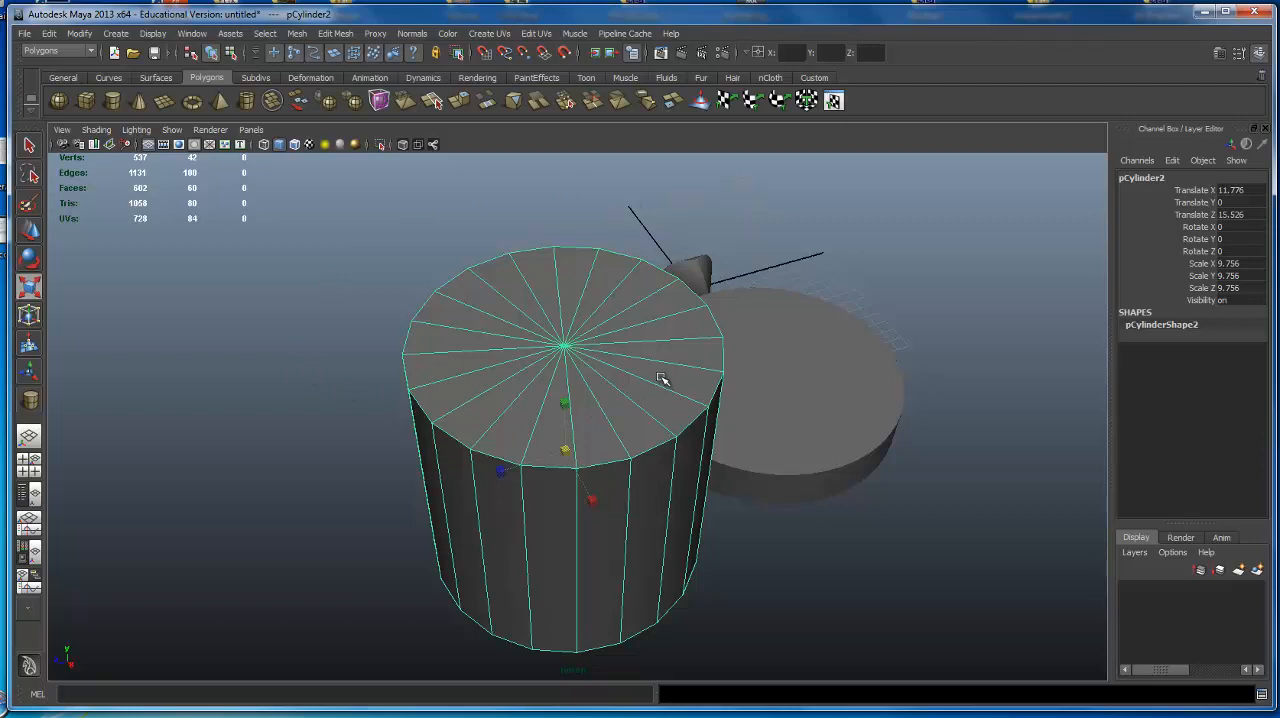
pyautogui.keyDown('alt'); pyautogui.moveTo(622, 260); pyautogui.dragTo(608, 292); pyautogui.keyUp('alt')
pyautogui.scroll(2, 608, 292)
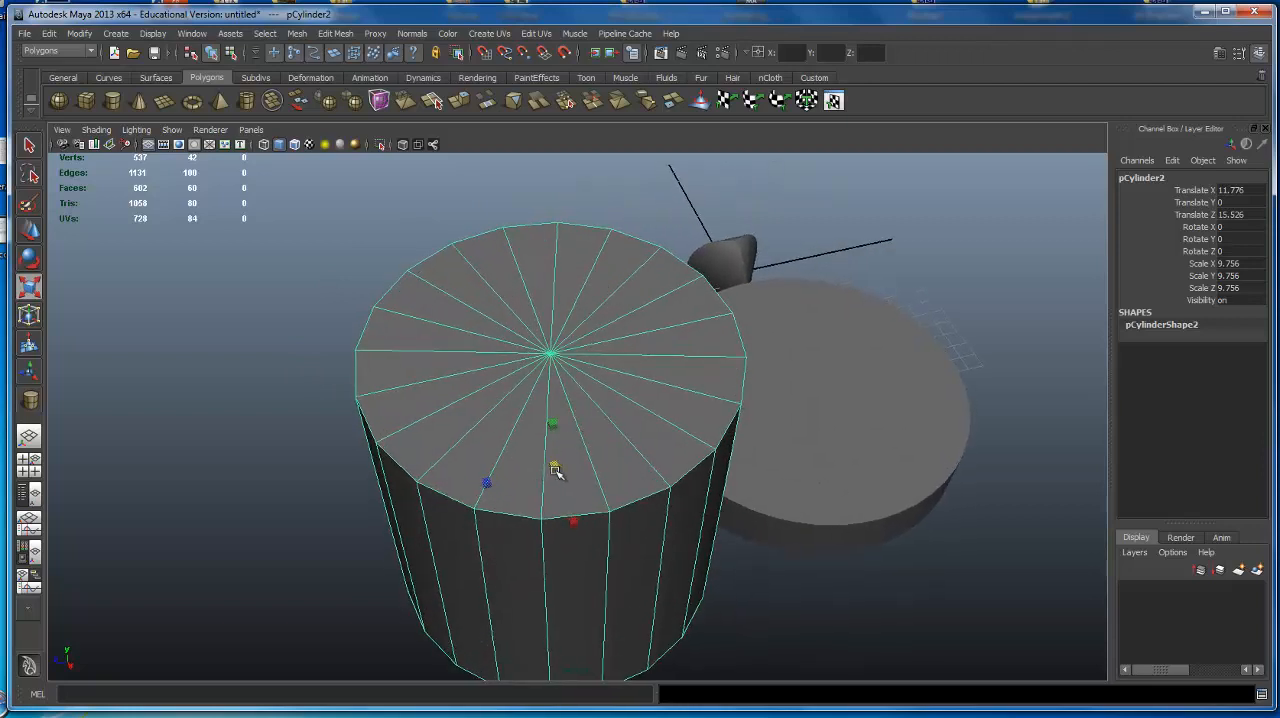
# Shrink the same cylinder uniformly to a scale of about 1.073.
pyautogui.moveTo(555, 466); pyautogui.dragTo(401, 500)
pyautogui.keyDown('alt'); pyautogui.moveTo(401, 500); pyautogui.dragTo(623, 457, button='right'); pyautogui.keyUp('alt')
pyautogui.keyDown('alt'); pyautogui.moveTo(623, 457); pyautogui.dragTo(563, 454, button='middle'); pyautogui.keyUp('alt')
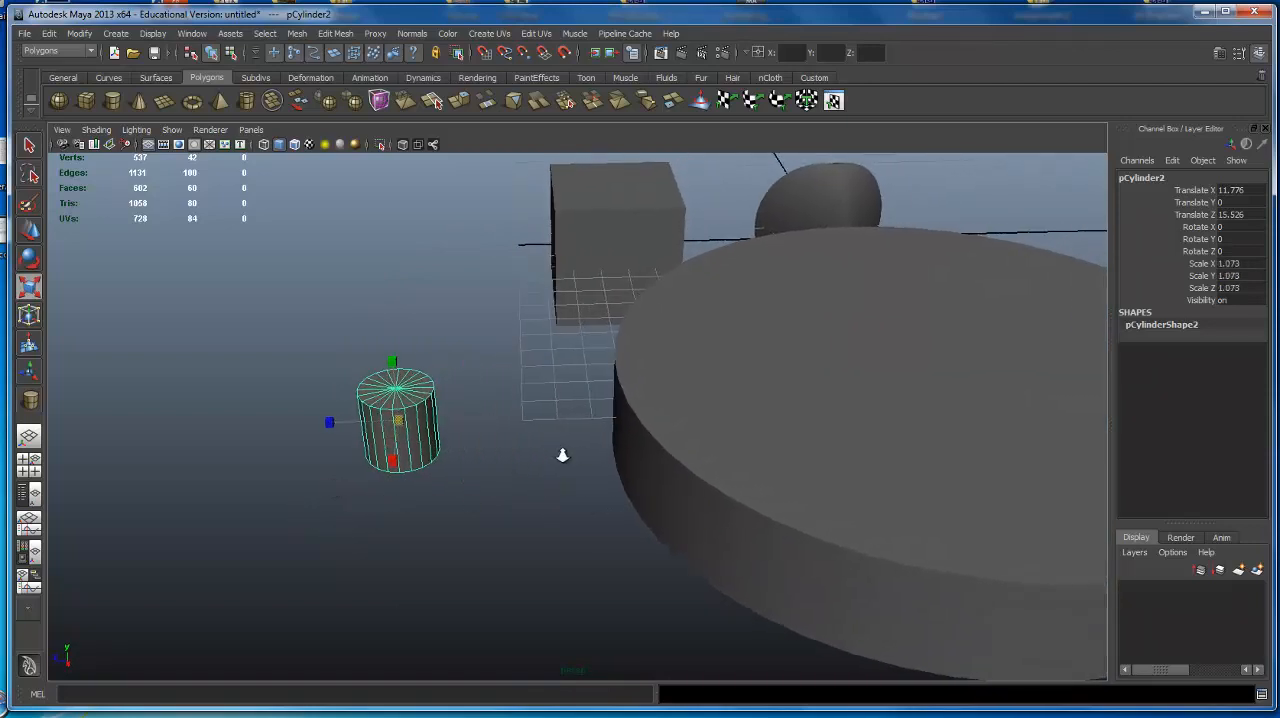
# Move the small cylinder onto the disc near its edge, at Translate Y about 2.683 and Translate Z about 7.689.
pyautogui.keyDown('alt'); pyautogui.moveTo(563, 454); pyautogui.dragTo(623, 433, button='right'); pyautogui.keyUp('alt')
pyautogui.keyDown('alt'); pyautogui.moveTo(623, 433); pyautogui.dragTo(592, 438); pyautogui.keyUp('alt')
pyautogui.press('w')
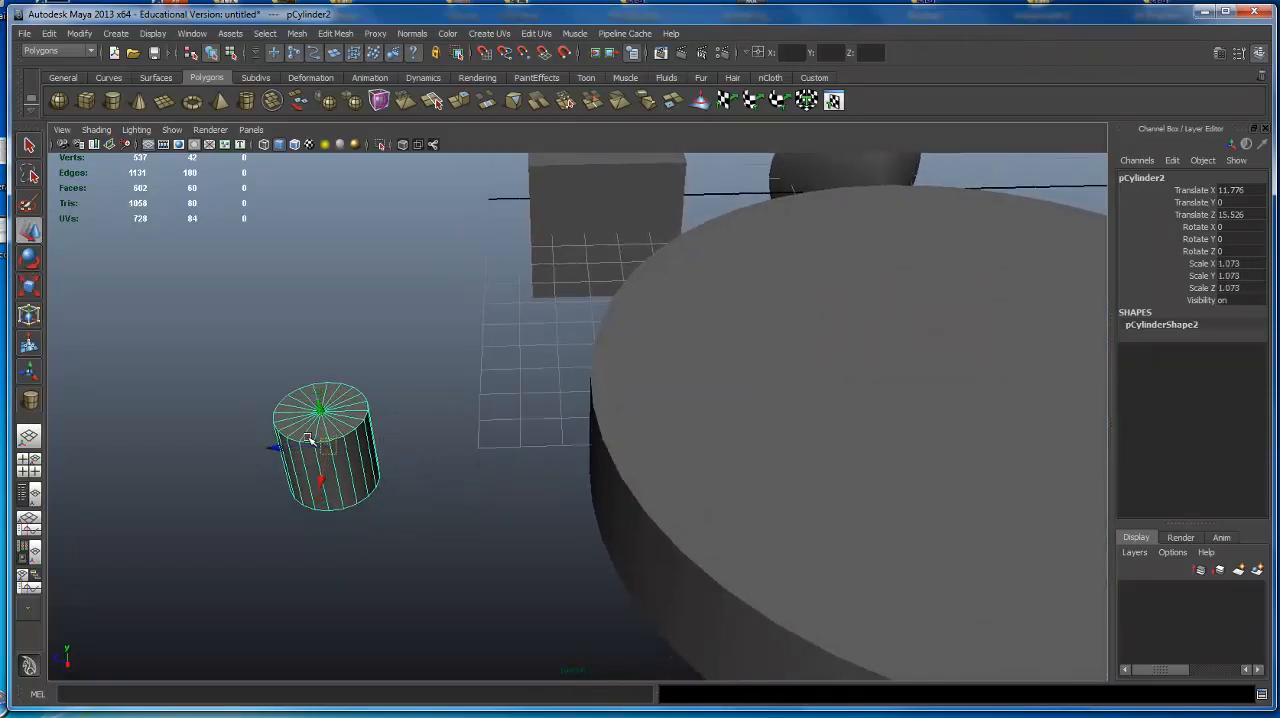
pyautogui.moveTo(276, 447); pyautogui.dragTo(704, 434)
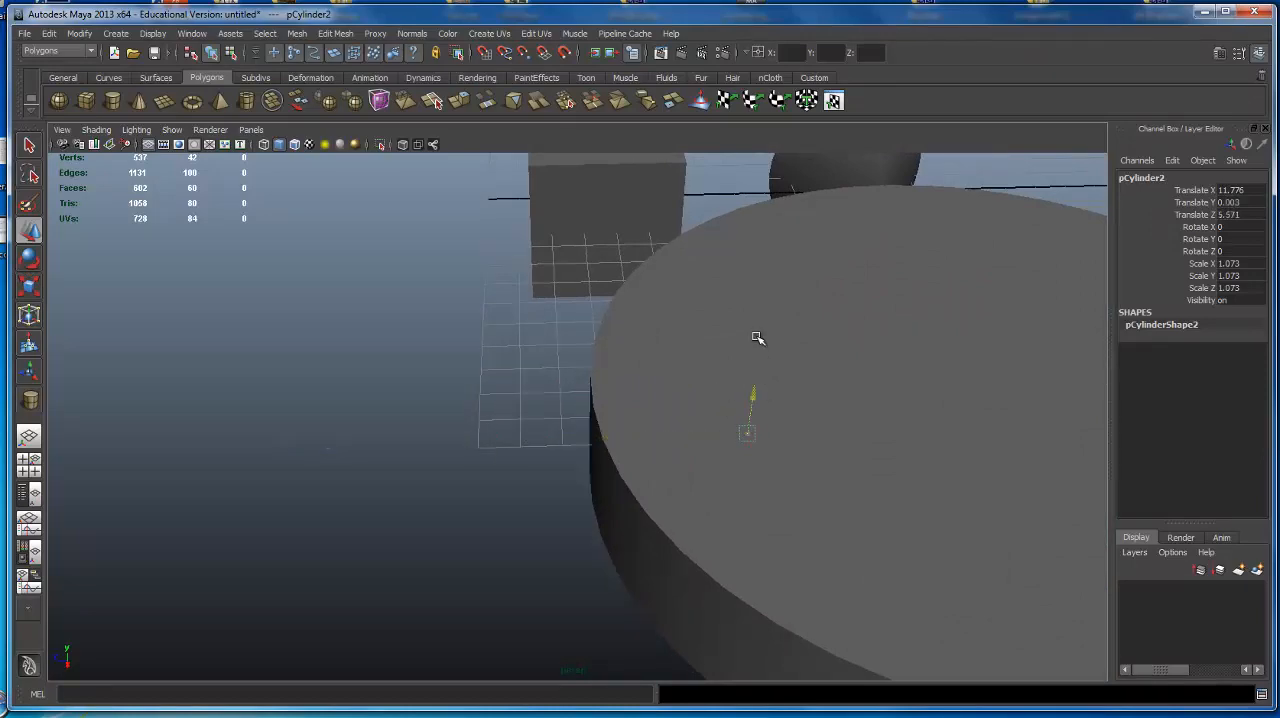
pyautogui.moveTo(757, 338); pyautogui.dragTo(768, 290)
pyautogui.moveTo(709, 342); pyautogui.dragTo(624, 346)
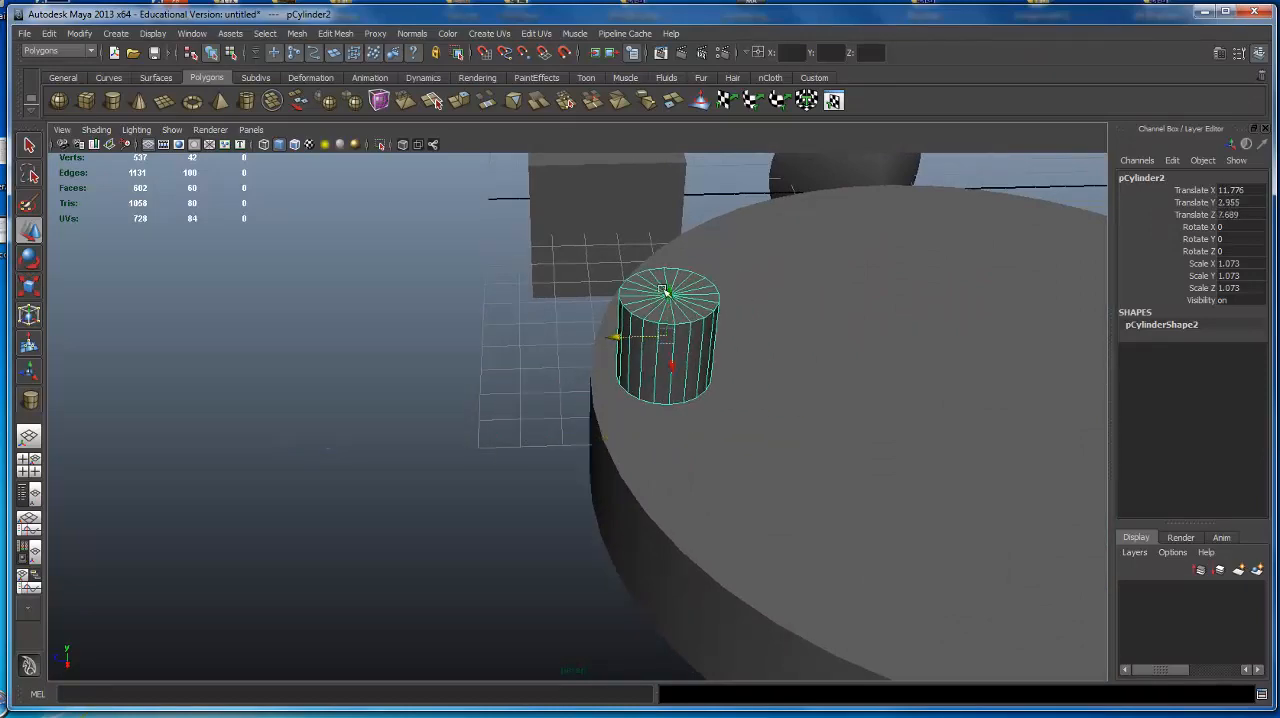
pyautogui.moveTo(664, 290); pyautogui.dragTo(1025, 366)
pyautogui.click(678, 338)
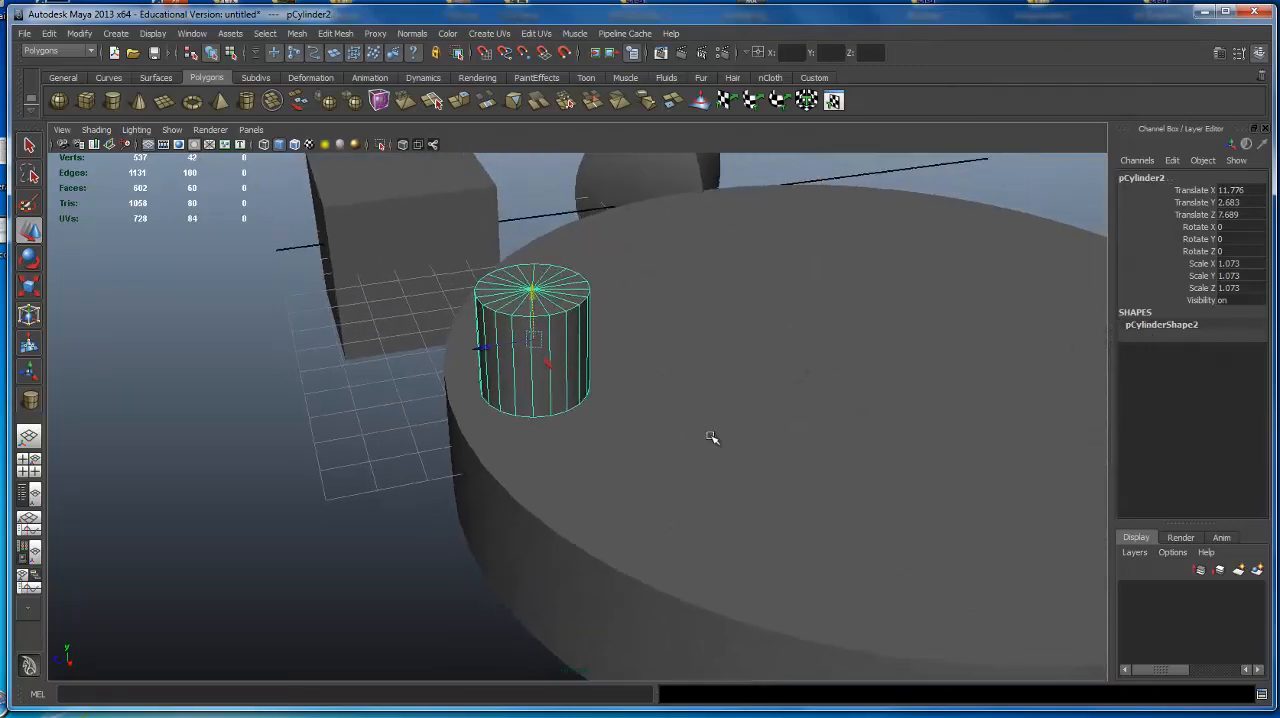
# Compare the disc's wireframe with the small cylinder's, lower the small cylinder to Translate Y about 2.187, and delete it.
pyautogui.click(783, 453)
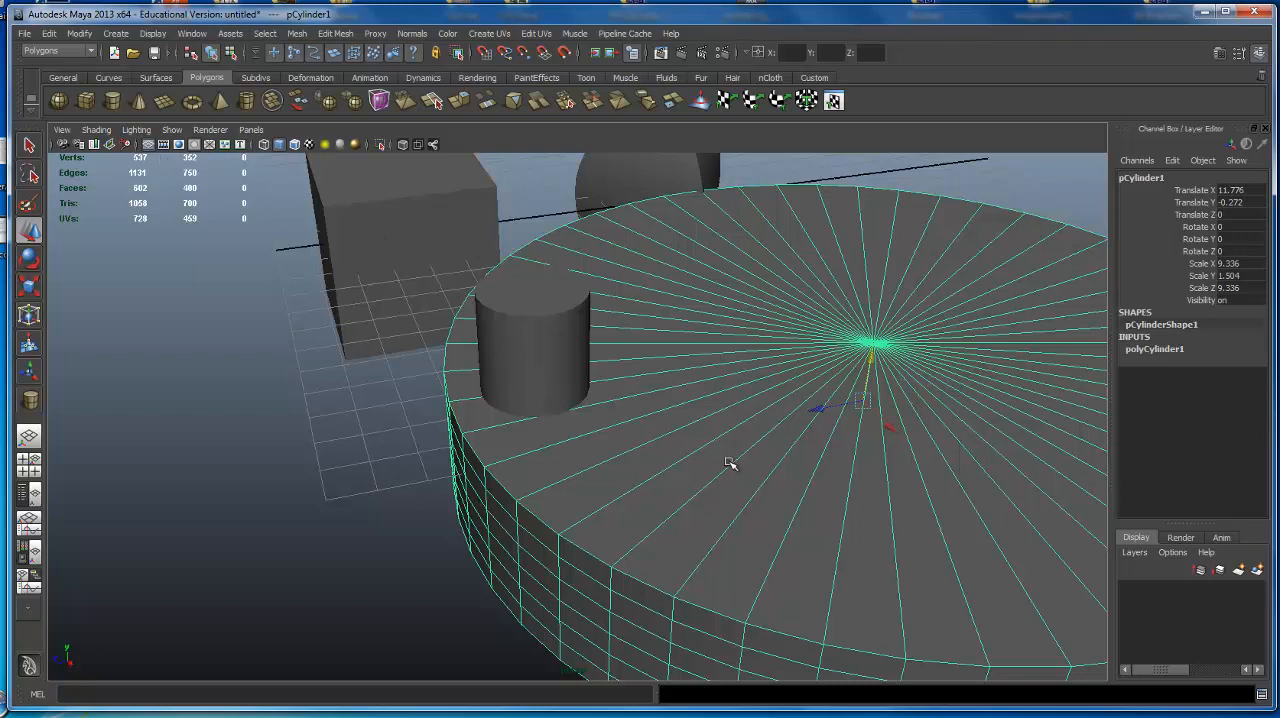
pyautogui.click(538, 362)
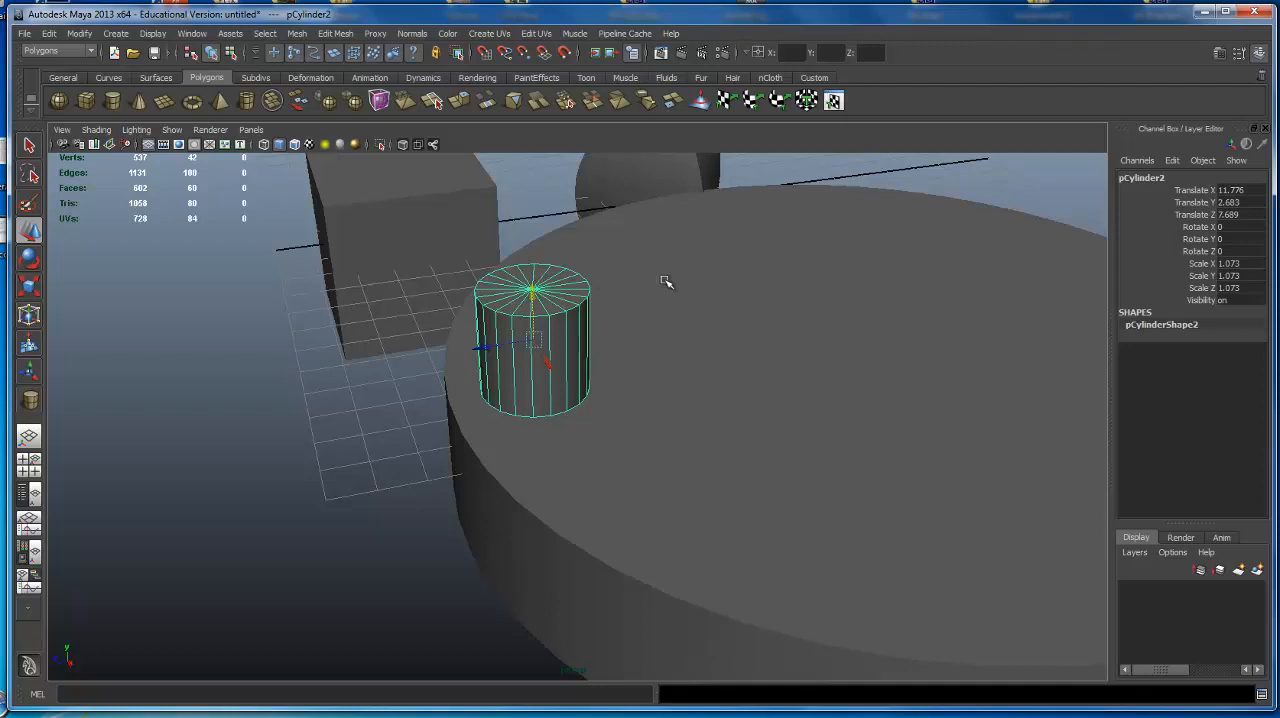
pyautogui.scroll(-6, 583, 293)
pyautogui.keyDown('alt'); pyautogui.moveTo(578, 364); pyautogui.dragTo(537, 266); pyautogui.keyUp('alt')
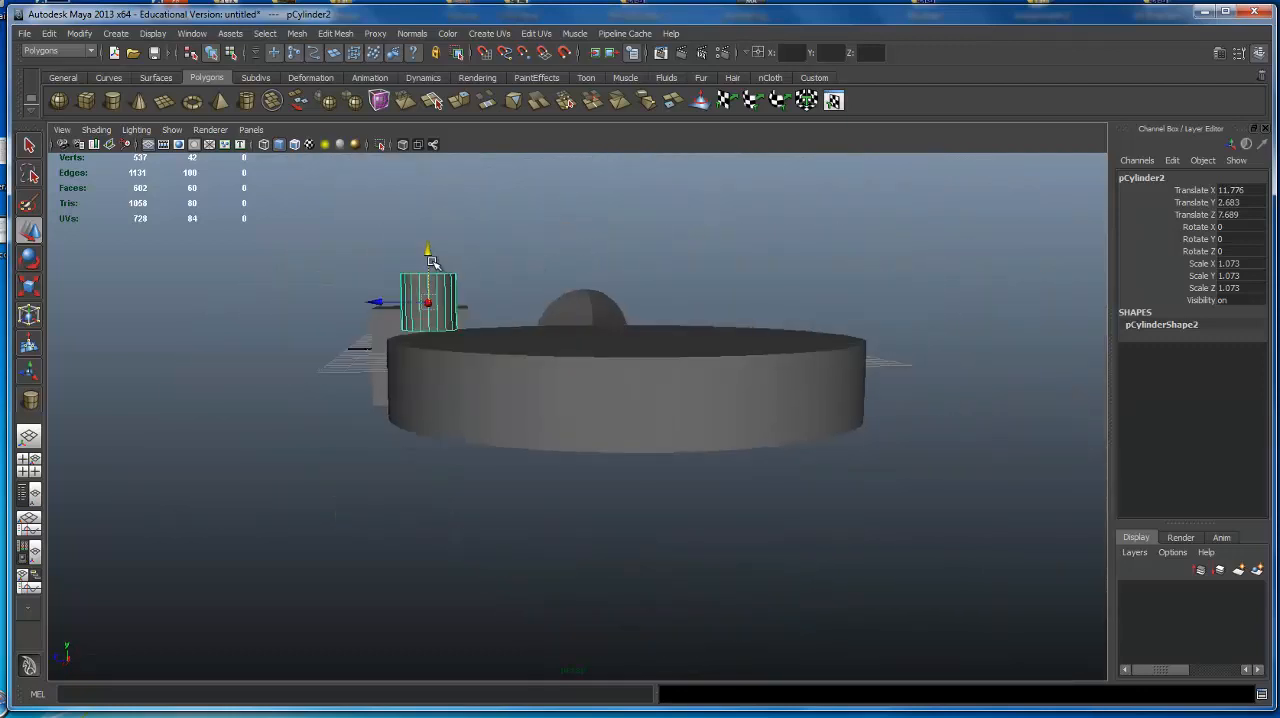
pyautogui.moveTo(432, 261); pyautogui.dragTo(534, 314)
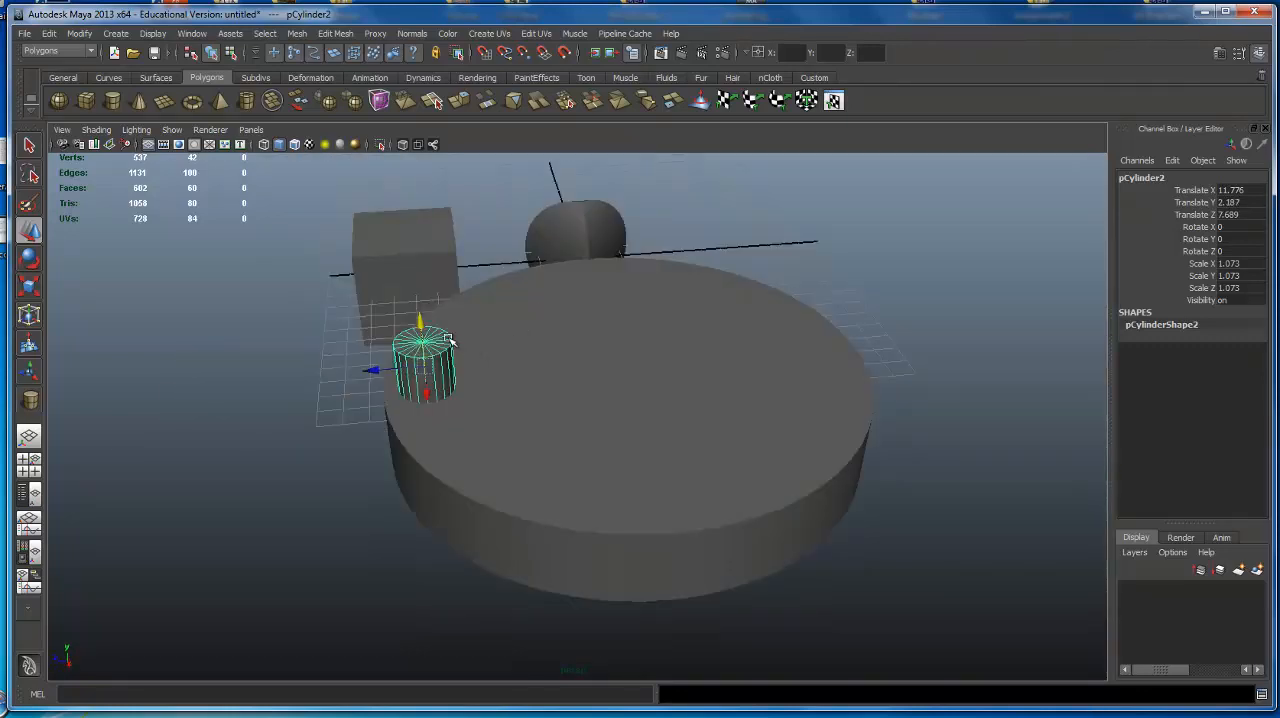
pyautogui.press('Delete')
# Duplicate the large disc and raise the copy above it to Translate Y about 4.456.
pyautogui.click(615, 388)
pyautogui.press('f')
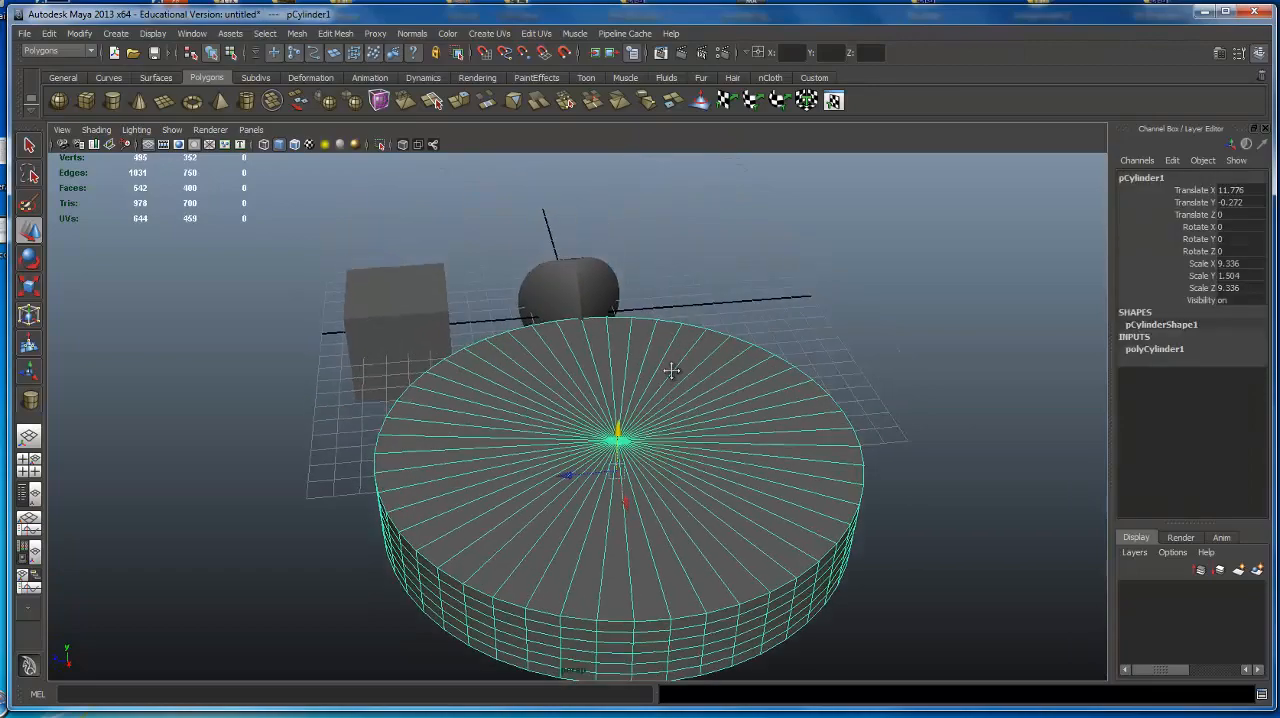
pyautogui.hotkey('ctrl', 'd')
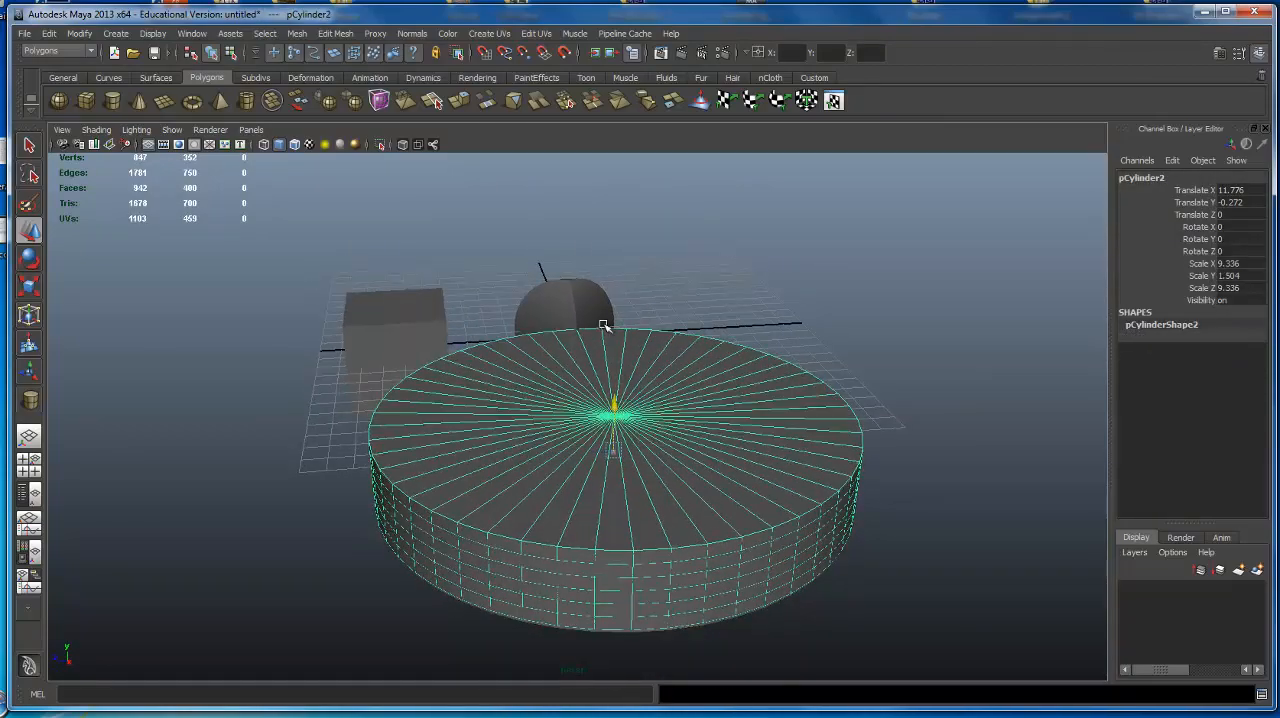
pyautogui.moveTo(603, 325); pyautogui.dragTo(600, 290)
pyautogui.keyDown('alt'); pyautogui.moveTo(600, 290); pyautogui.dragTo(604, 272); pyautogui.keyUp('alt')
# Scale the raised copy into a narrow cylinder, about 0.941 in X and Z and 1.179 in Y.
pyautogui.press('e')
pyautogui.press('r')
pyautogui.moveTo(626, 336); pyautogui.dragTo(348, 350)
pyautogui.keyDown('alt'); pyautogui.moveTo(805, 275); pyautogui.dragTo(752, 363, button='middle'); pyautogui.keyUp('alt')
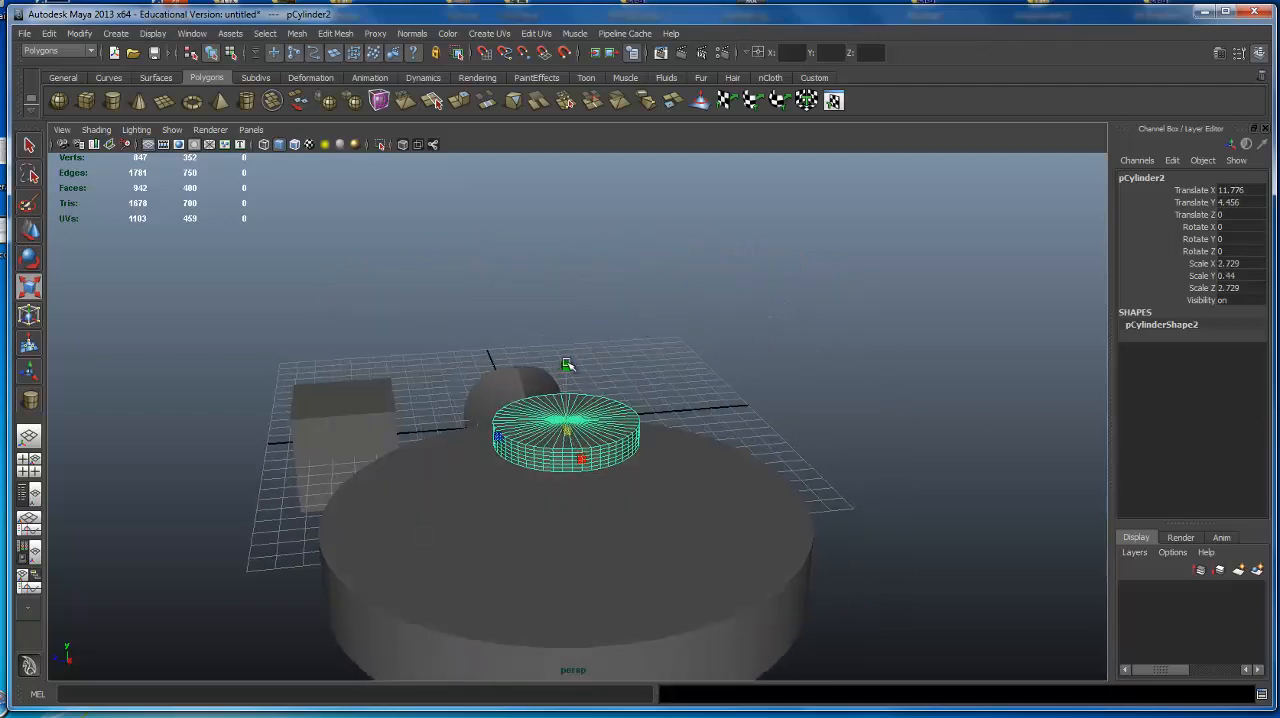
pyautogui.moveTo(567, 365); pyautogui.dragTo(566, 330)
pyautogui.keyDown('alt'); pyautogui.moveTo(566, 330); pyautogui.dragTo(573, 155); pyautogui.keyUp('alt')
pyautogui.keyDown('alt'); pyautogui.moveTo(622, 492); pyautogui.dragTo(700, 417); pyautogui.keyUp('alt')
pyautogui.moveTo(657, 371); pyautogui.dragTo(535, 390)
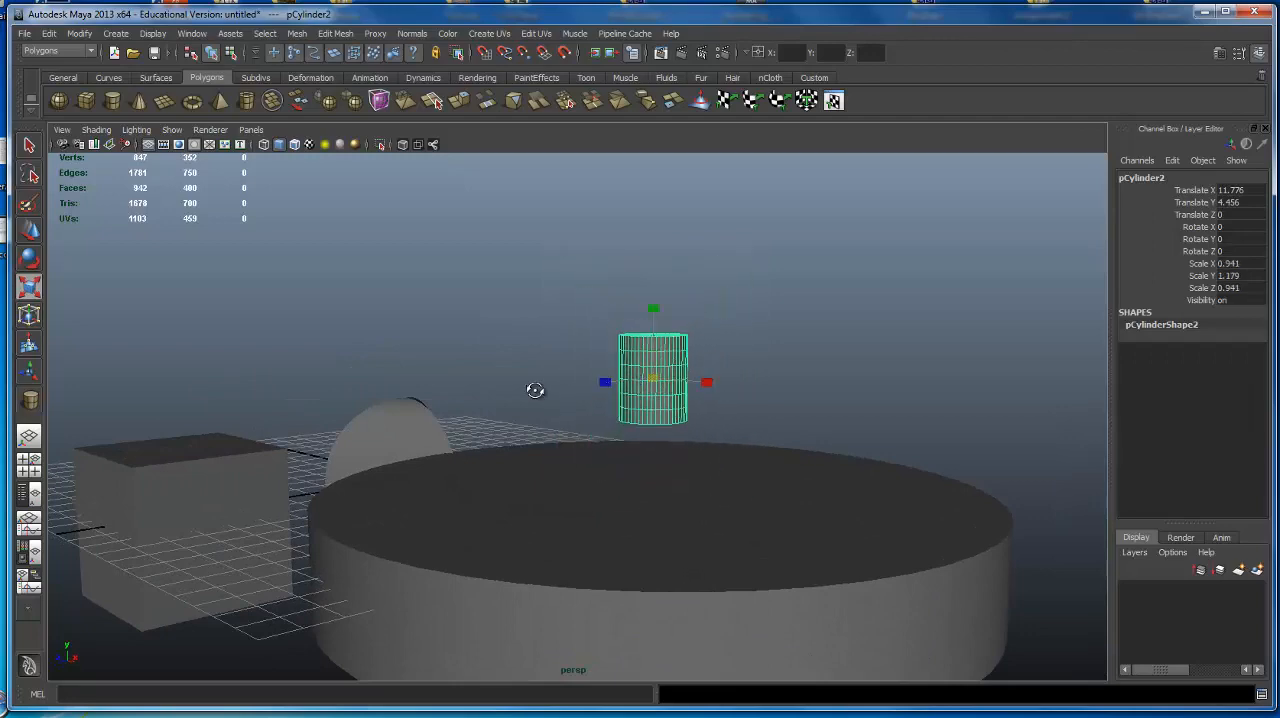
# Move the narrow cylinder to Translate X about 6.769 and stretch it into a tall pillar with Scale Y about 4.224.
pyautogui.keyDown('alt'); pyautogui.moveTo(535, 390); pyautogui.dragTo(703, 347, button='right'); pyautogui.keyUp('alt')
pyautogui.keyDown('alt'); pyautogui.moveTo(690, 349); pyautogui.dragTo(714, 373); pyautogui.keyUp('alt')
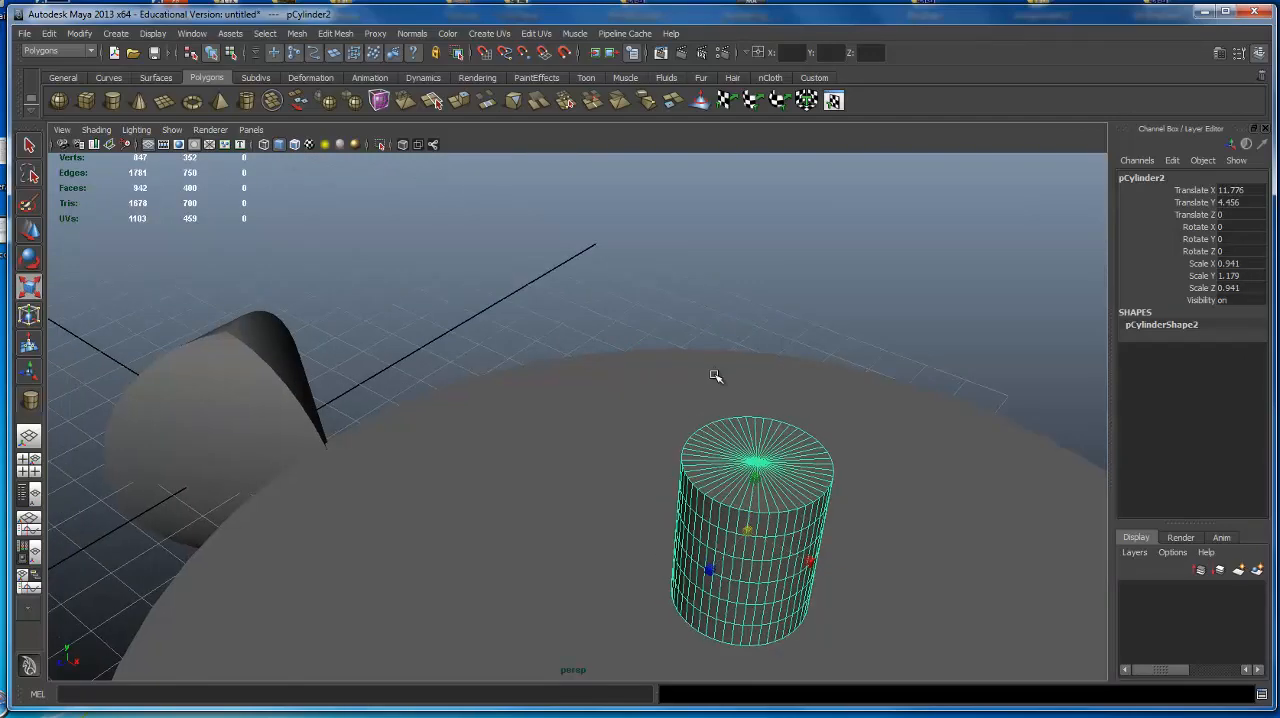
pyautogui.press('w')
pyautogui.moveTo(788, 550); pyautogui.dragTo(657, 334)
pyautogui.press('e')
pyautogui.press('r')
pyautogui.moveTo(580, 316); pyautogui.dragTo(660, 486)
# Place the pillar at the disc's edge, at Translate X about 4.175 and Translate Y about 5.215.
pyautogui.press('w')
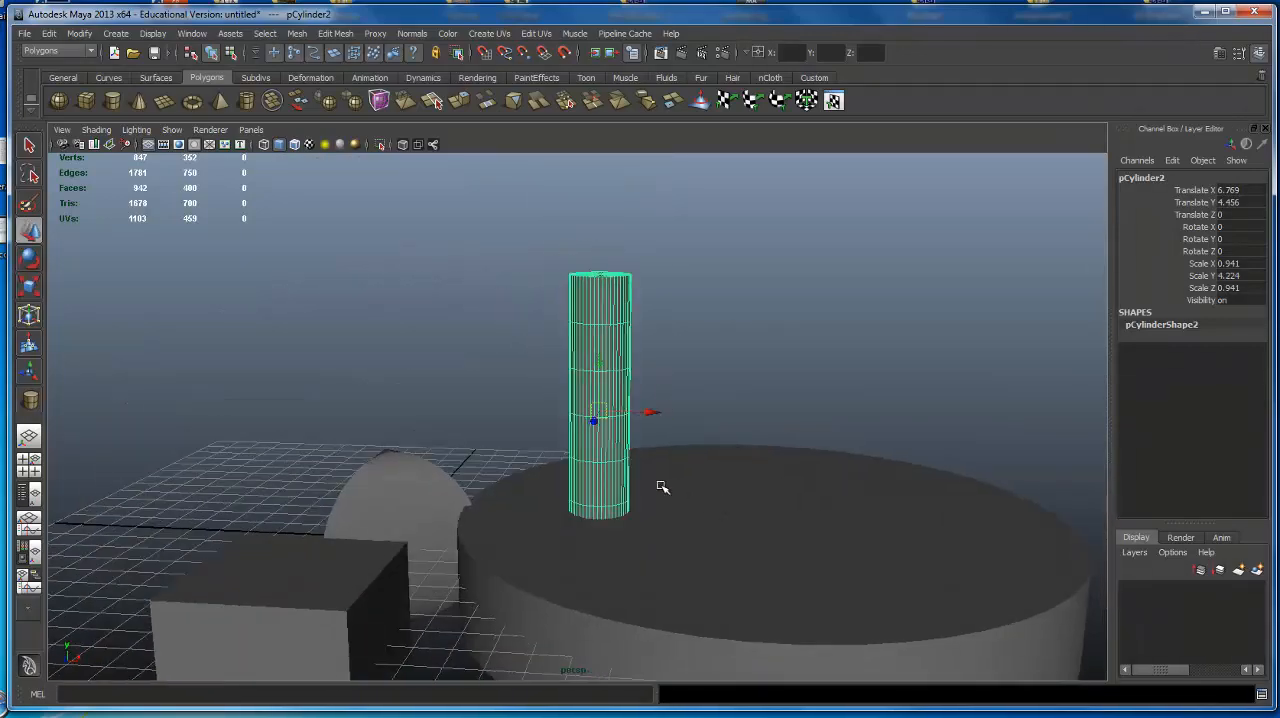
pyautogui.moveTo(651, 403); pyautogui.dragTo(566, 409)
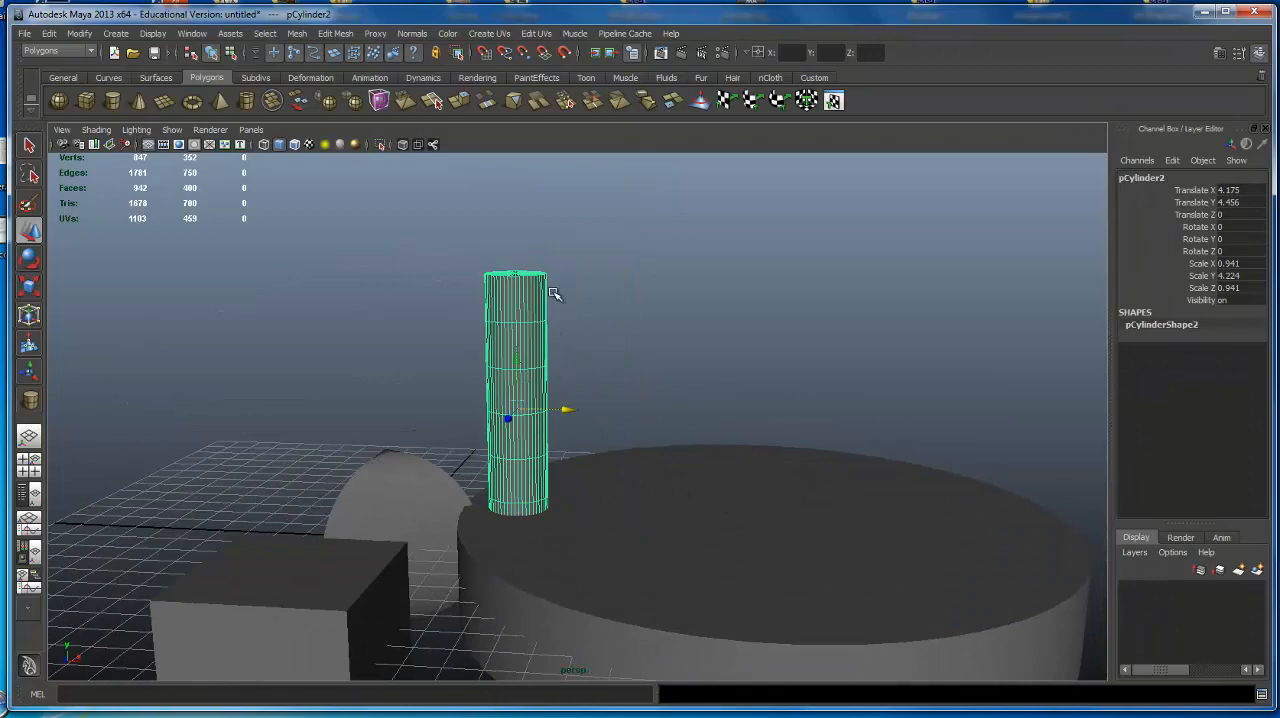
pyautogui.keyDown('alt'); pyautogui.moveTo(786, 277); pyautogui.dragTo(702, 246); pyautogui.keyUp('alt')
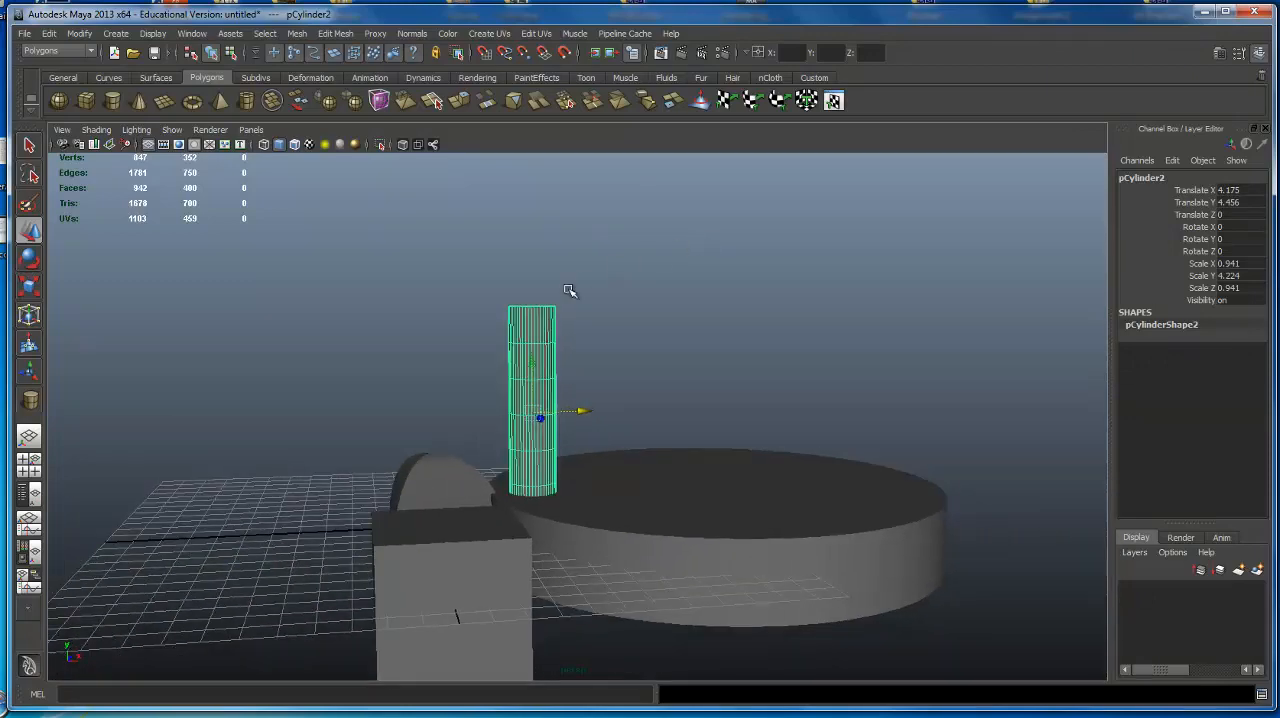
pyautogui.moveTo(532, 376); pyautogui.dragTo(533, 345)
pyautogui.keyDown('alt'); pyautogui.moveTo(597, 289); pyautogui.dragTo(583, 325); pyautogui.keyUp('alt')
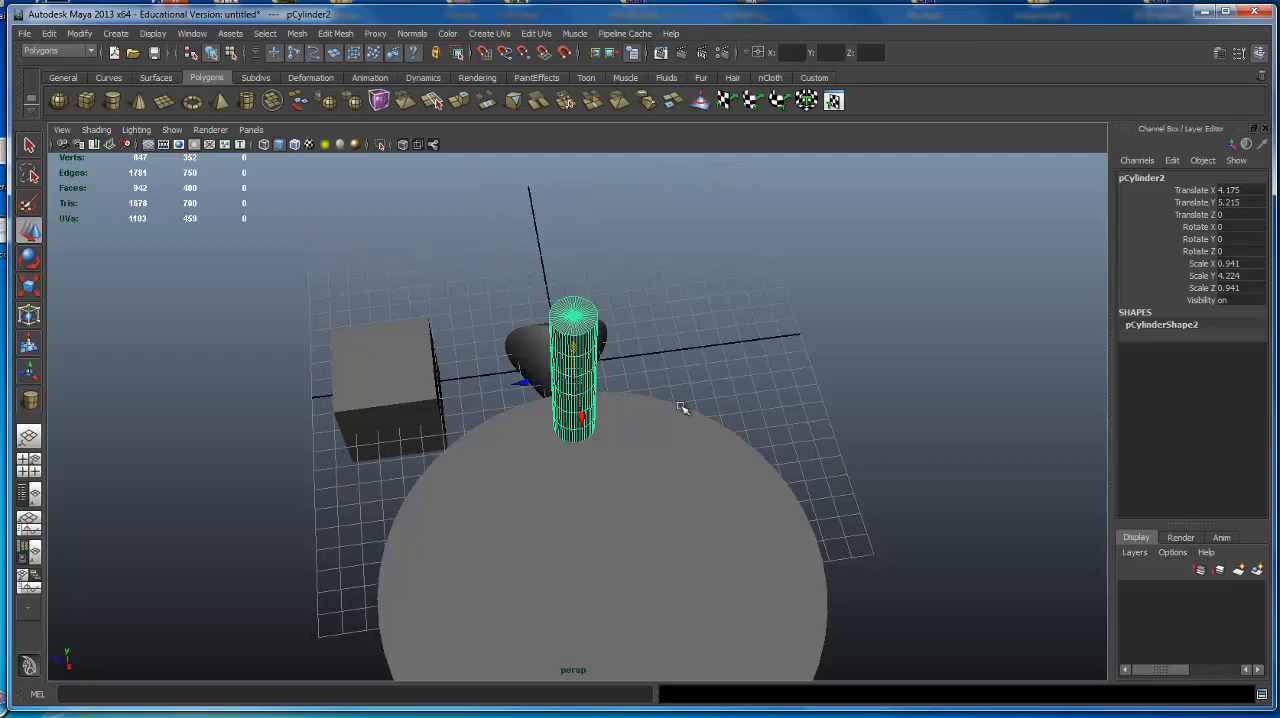
pyautogui.keyDown('alt'); pyautogui.moveTo(686, 409); pyautogui.dragTo(757, 337); pyautogui.keyUp('alt')
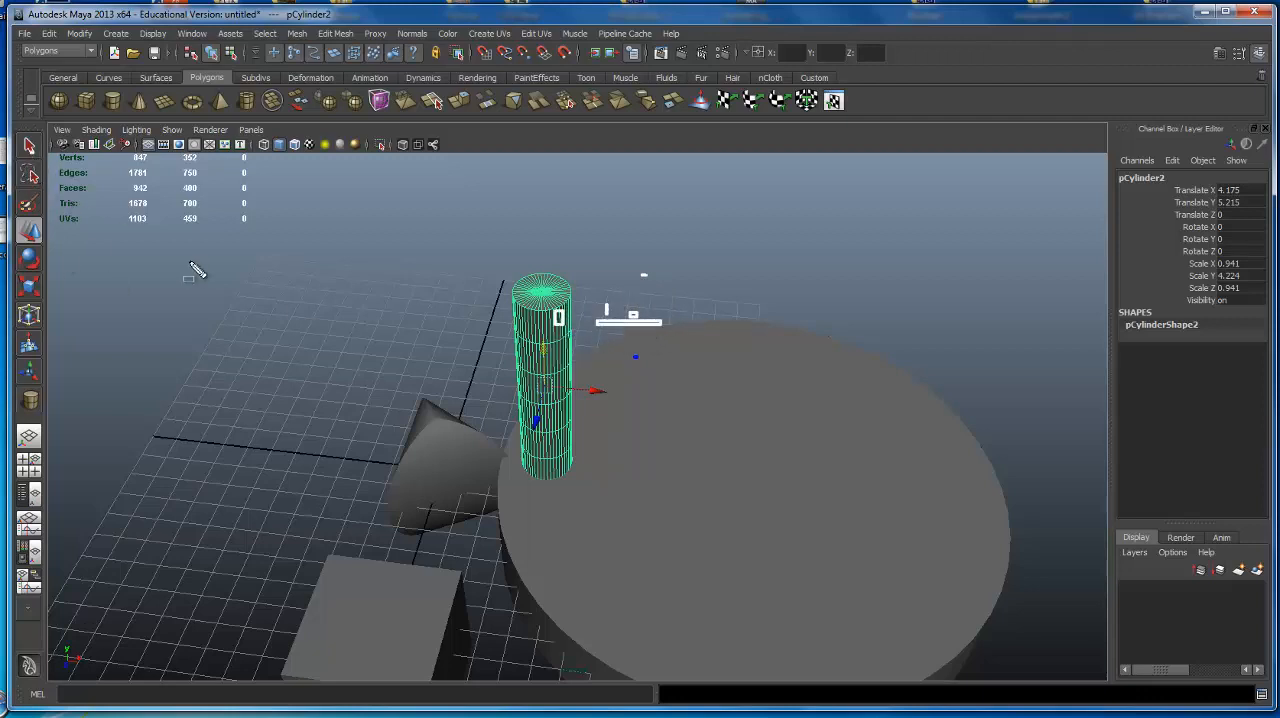
pyautogui.moveTo(197, 264); pyautogui.dragTo(303, 269)
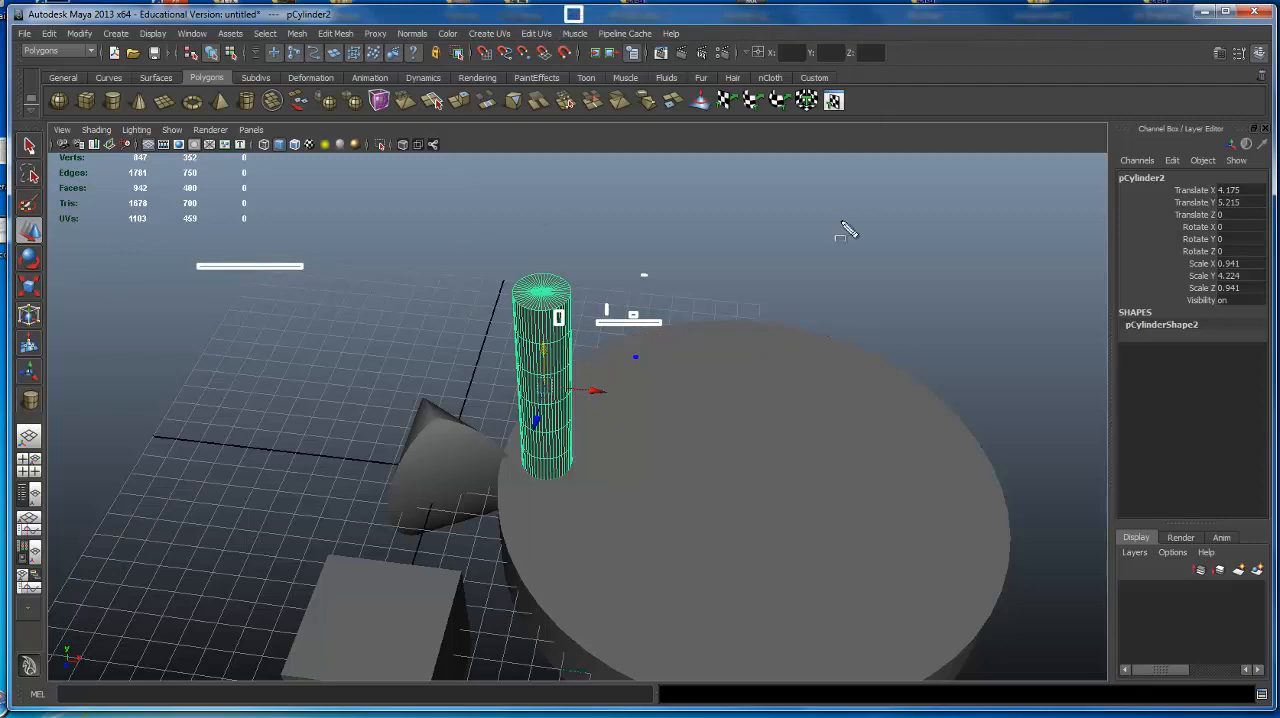
pyautogui.moveTo(765, 288)
pyautogui.mouseDown()
pyautogui.moveTo(774, 275)
pyautogui.moveTo(760, 243)
pyautogui.mouseUp()
pyautogui.moveTo(739, 318); pyautogui.dragTo(746, 298)
pyautogui.moveTo(253, 258); pyautogui.dragTo(290, 293)
pyautogui.moveTo(268, 263); pyautogui.dragTo(395, 283)
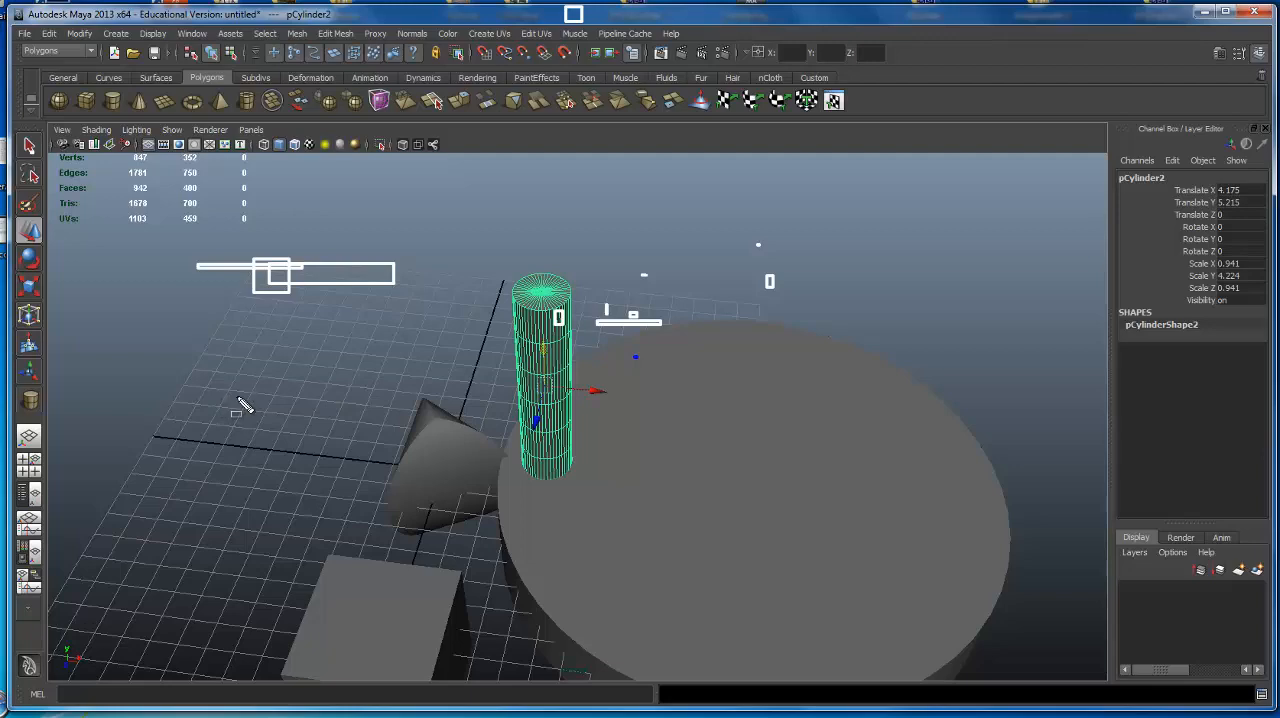
pyautogui.press('Escape')
# Duplicate the pillar and move the copy along X across the disc.
pyautogui.moveTo(586, 323)
pyautogui.keyDown('alt'); pyautogui.mouseDown()
pyautogui.moveTo(663, 302)
pyautogui.moveTo(668, 277)
pyautogui.moveTo(582, 315)
pyautogui.mouseUp(); pyautogui.keyUp('alt')
pyautogui.keyDown('alt'); pyautogui.moveTo(573, 347); pyautogui.dragTo(571, 343); pyautogui.keyUp('alt')
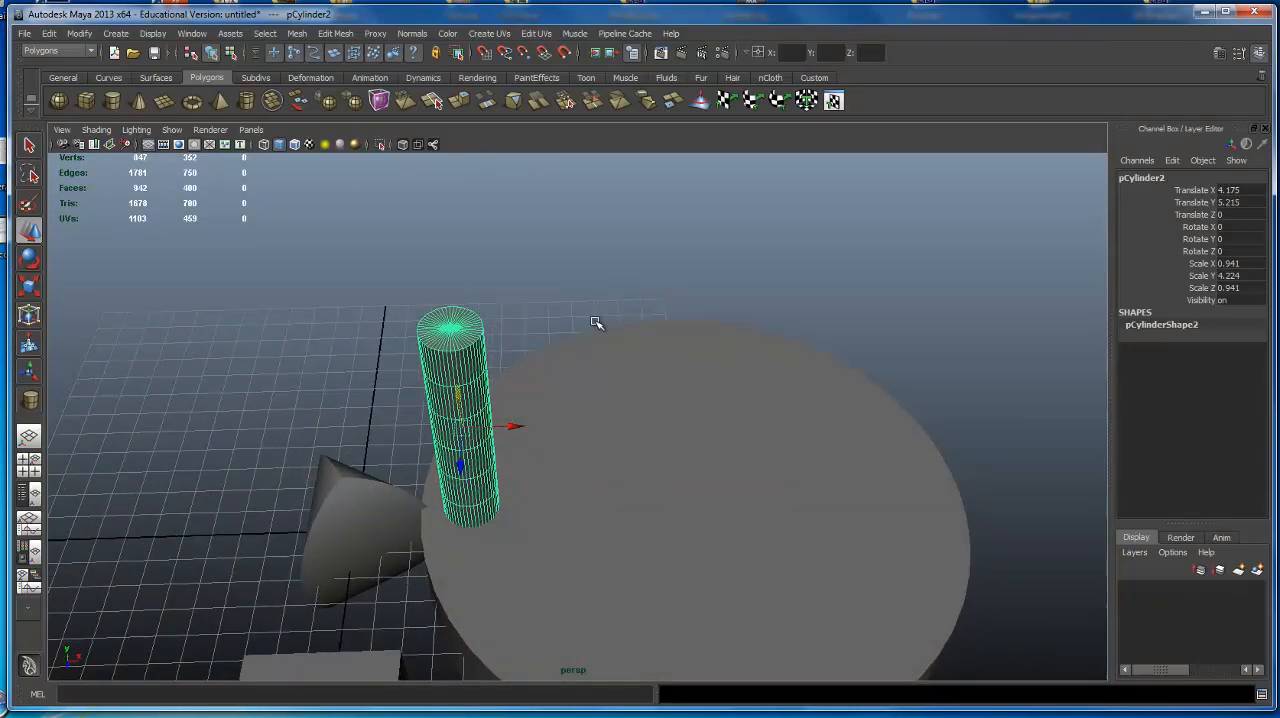
pyautogui.keyDown('alt'); pyautogui.moveTo(697, 366); pyautogui.dragTo(531, 328); pyautogui.keyUp('alt')
pyautogui.hotkey('ctrl', 'd')
pyautogui.moveTo(512, 428); pyautogui.dragTo(680, 405)
pyautogui.keyDown('alt'); pyautogui.moveTo(680, 406); pyautogui.dragTo(683, 406, button='middle'); pyautogui.keyUp('alt')
# Duplicate the pillar twice more and spread the copies along X into a row of four, the farthest at Translate X about 18.053.
pyautogui.hotkey('ctrl', 'd')
pyautogui.hotkey('ctrl', 'd')
pyautogui.moveTo(606, 431); pyautogui.dragTo(950, 457)
pyautogui.click(573, 435)
pyautogui.moveTo(605, 430); pyautogui.dragTo(776, 437)
pyautogui.keyDown('alt'); pyautogui.moveTo(822, 346); pyautogui.dragTo(810, 287); pyautogui.keyUp('alt')
# Select all four pillars together and delete them.
pyautogui.moveTo(304, 297); pyautogui.dragTo(1002, 256)
pyautogui.keyDown('alt'); pyautogui.moveTo(770, 264); pyautogui.dragTo(760, 303, button='middle'); pyautogui.keyUp('alt')
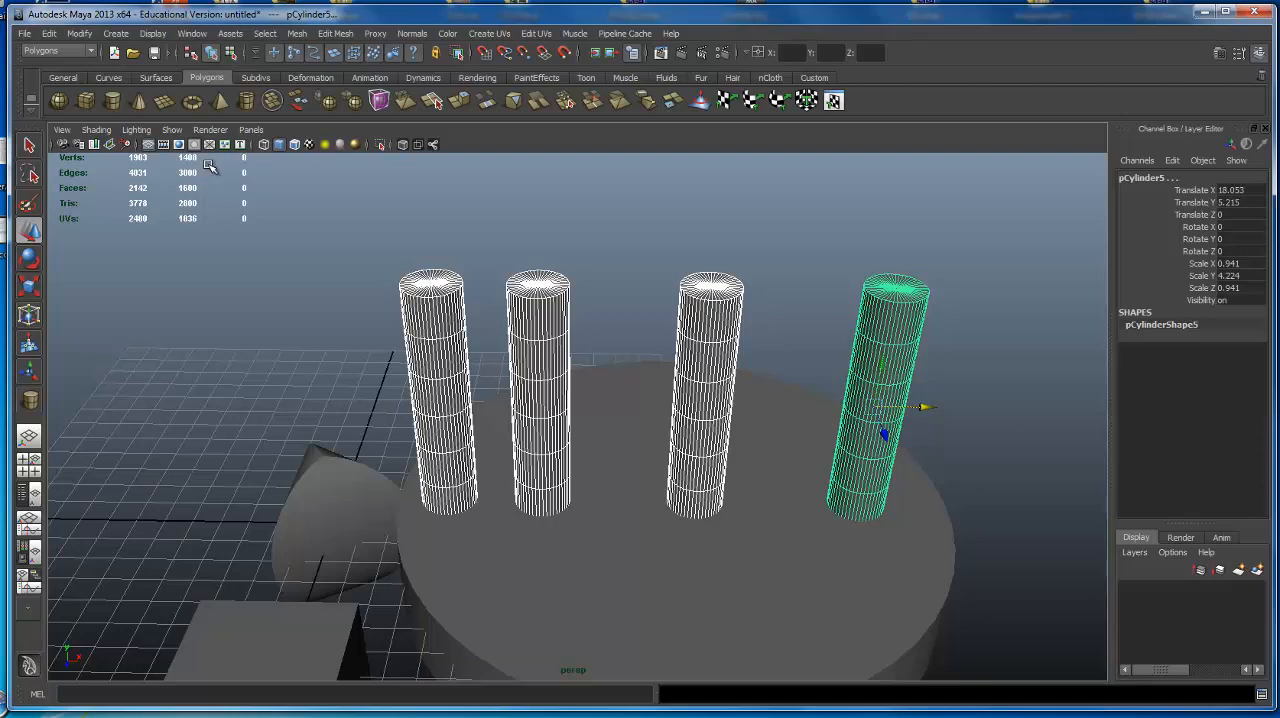
pyautogui.press('Delete')
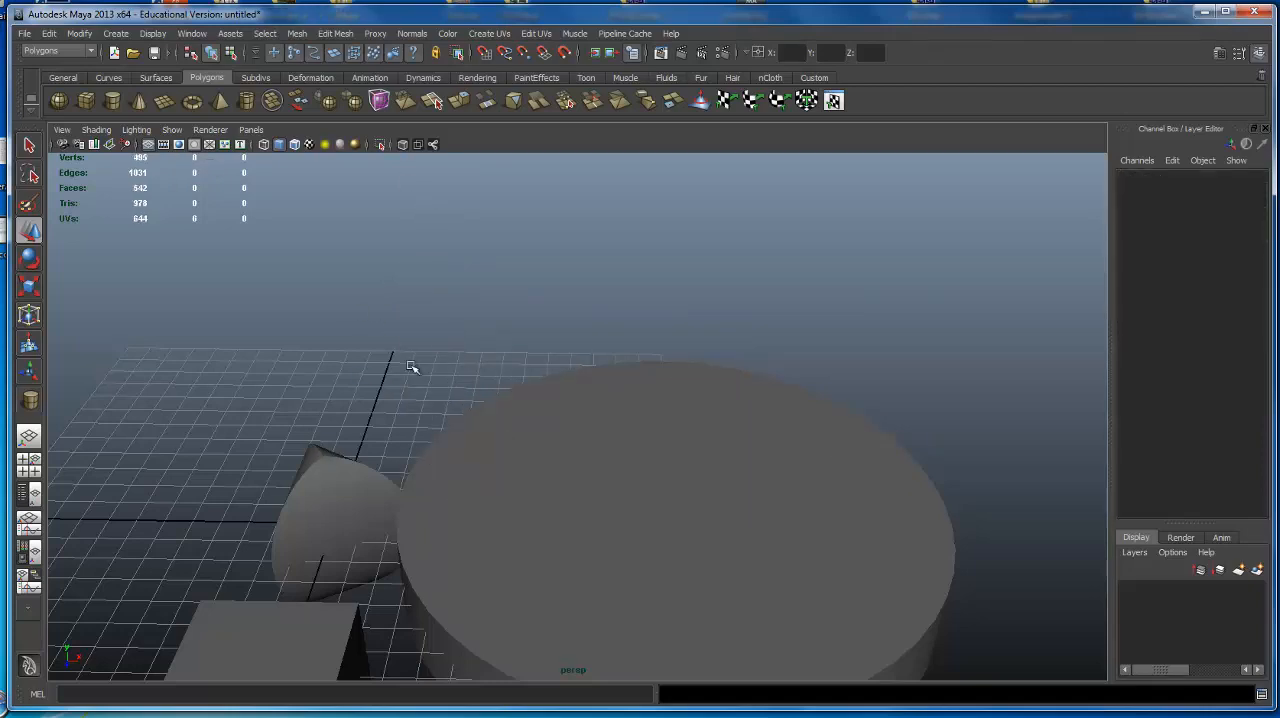
pyautogui.keyDown('alt'); pyautogui.moveTo(414, 366); pyautogui.dragTo(740, 397); pyautogui.keyUp('alt')
pyautogui.keyDown('alt'); pyautogui.moveTo(740, 397); pyautogui.dragTo(297, 402, button='right'); pyautogui.keyUp('alt')
pyautogui.keyDown('alt'); pyautogui.moveTo(657, 417); pyautogui.dragTo(340, 400); pyautogui.keyUp('alt')
pyautogui.keyDown('alt'); pyautogui.moveTo(340, 400); pyautogui.dragTo(654, 383, button='right'); pyautogui.keyUp('alt')
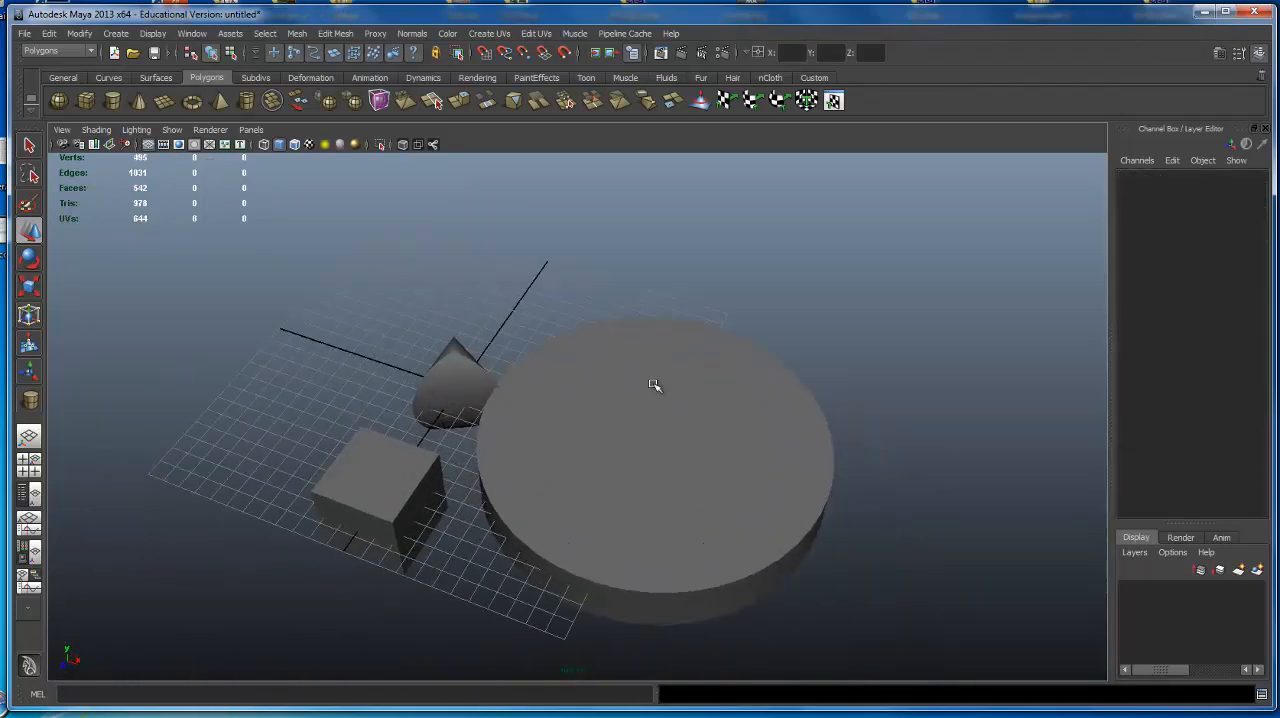
pyautogui.moveTo(654, 383)
pyautogui.keyDown('alt'); pyautogui.mouseDown()
pyautogui.moveTo(642, 314)
pyautogui.moveTo(686, 303)
pyautogui.moveTo(609, 360)
pyautogui.moveTo(631, 374)
pyautogui.mouseUp(); pyautogui.keyUp('alt')
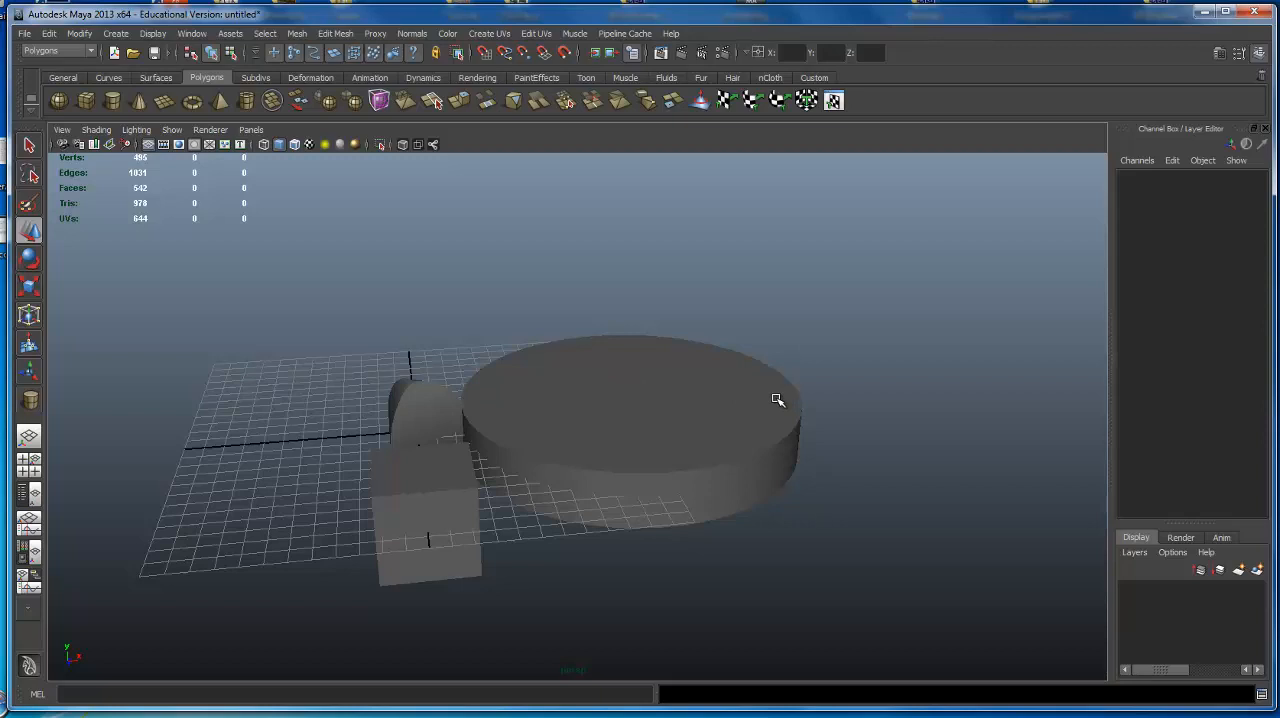
pyautogui.keyDown('alt'); pyautogui.moveTo(766, 443); pyautogui.dragTo(742, 455); pyautogui.keyUp('alt')
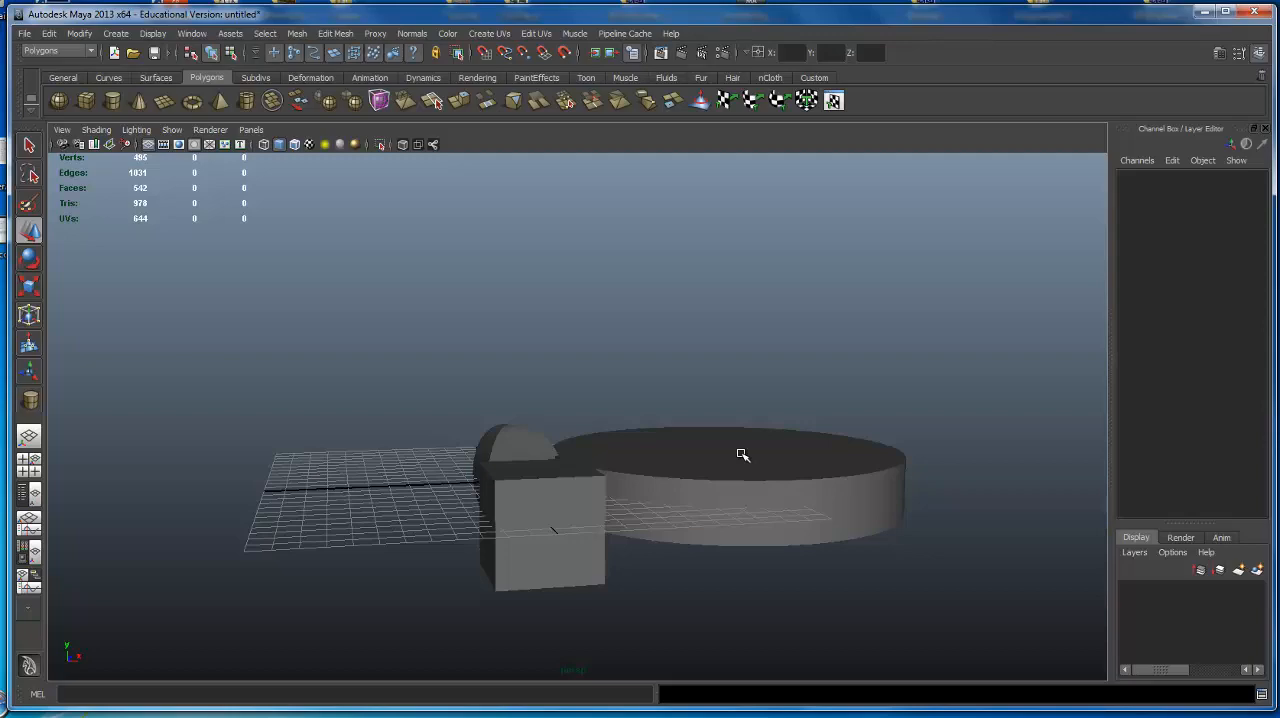
# Delete the large disc, the cube and the cone to empty the scene.
pyautogui.keyDown('alt'); pyautogui.moveTo(611, 523); pyautogui.dragTo(1008, 473); pyautogui.keyUp('alt')
pyautogui.click(803, 448)
pyautogui.keyDown('alt'); pyautogui.moveTo(700, 408); pyautogui.dragTo(490, 305); pyautogui.keyUp('alt')
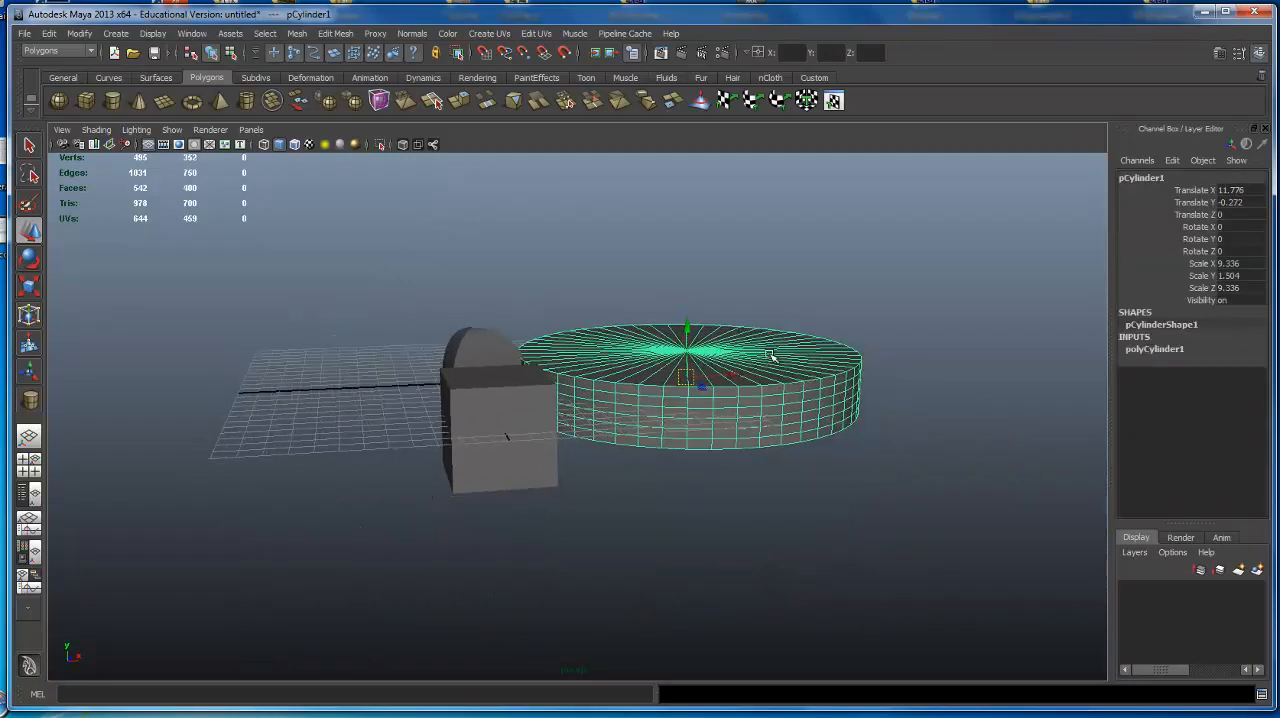
pyautogui.keyDown('alt'); pyautogui.moveTo(774, 357); pyautogui.dragTo(451, 384); pyautogui.keyUp('alt')
pyautogui.press('Delete')
pyautogui.moveTo(265, 333); pyautogui.dragTo(574, 583)
pyautogui.press('Delete')
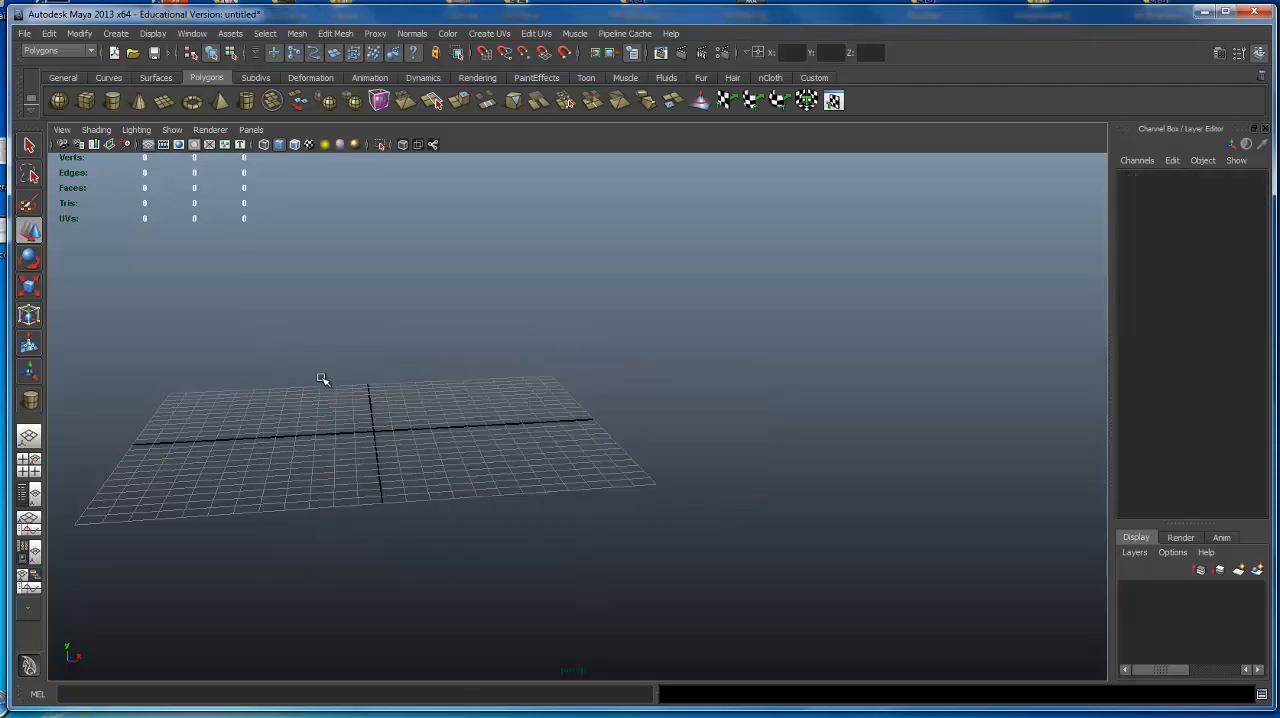
# Create a polygon sphere at the grid's origin and scale it uniformly to about 2.513.
pyautogui.keyDown('alt'); pyautogui.moveTo(443, 300); pyautogui.dragTo(453, 332); pyautogui.keyUp('alt')
pyautogui.click(58, 102)
pyautogui.moveTo(480, 397)
pyautogui.keyDown('alt'); pyautogui.mouseDown()
pyautogui.moveTo(491, 395)
pyautogui.moveTo(477, 400)
pyautogui.mouseUp(); pyautogui.keyUp('alt')
pyautogui.keyDown('alt'); pyautogui.moveTo(477, 400); pyautogui.dragTo(538, 378, button='right'); pyautogui.keyUp('alt')
pyautogui.keyDown('alt'); pyautogui.moveTo(538, 378); pyautogui.dragTo(552, 370, button='middle'); pyautogui.keyUp('alt')
pyautogui.keyDown('alt'); pyautogui.moveTo(552, 370); pyautogui.dragTo(545, 345); pyautogui.keyUp('alt')
pyautogui.press('e')
pyautogui.press('r')
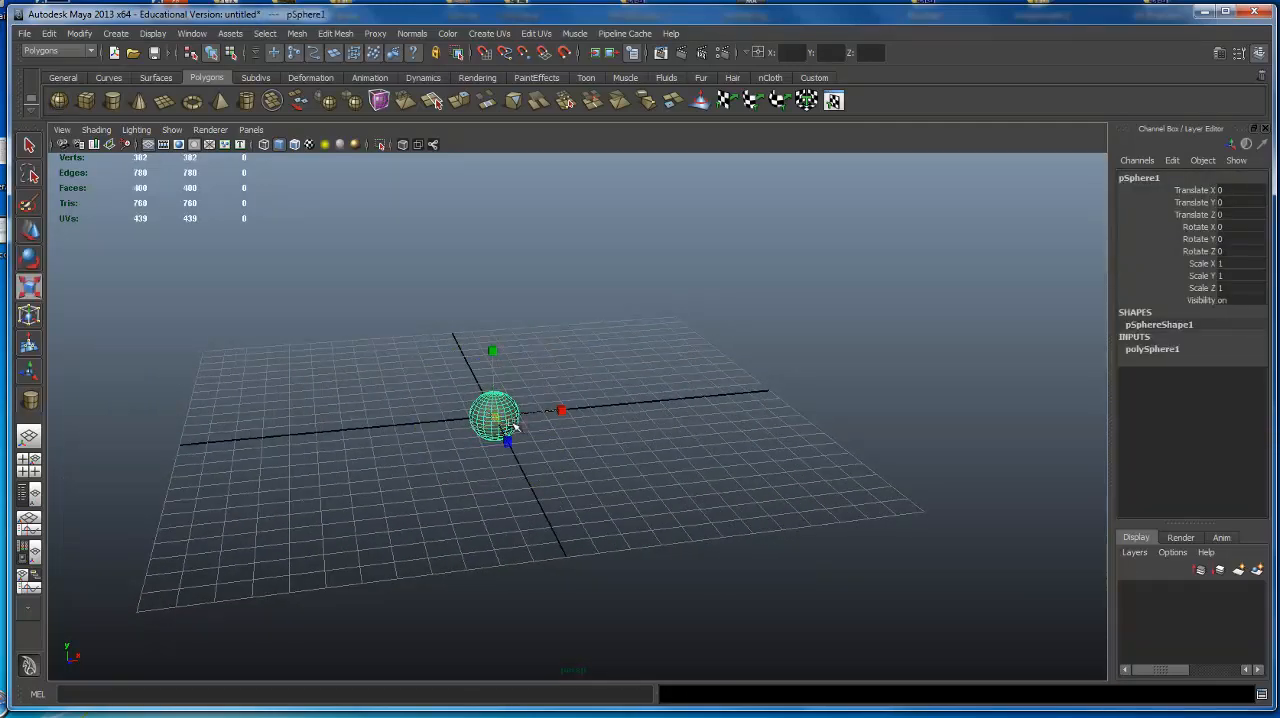
pyautogui.moveTo(495, 417); pyautogui.dragTo(638, 418)
pyautogui.keyDown('alt'); pyautogui.moveTo(636, 405); pyautogui.dragTo(552, 368); pyautogui.keyUp('alt')
# Raise the sphere above the grid to Translate Y about 2.419.
pyautogui.press('w')
pyautogui.keyDown('alt'); pyautogui.moveTo(552, 368); pyautogui.dragTo(571, 266, button='middle'); pyautogui.keyUp('alt')
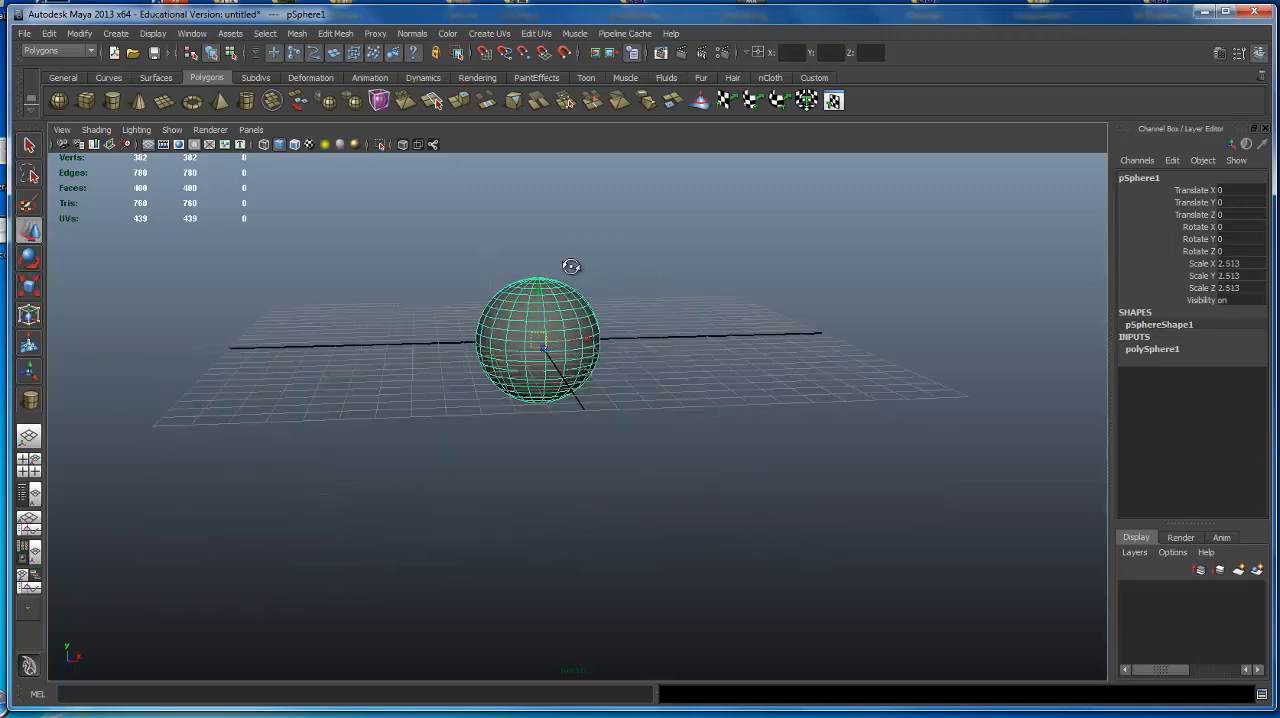
pyautogui.keyDown('alt'); pyautogui.moveTo(571, 266); pyautogui.dragTo(560, 208); pyautogui.keyUp('alt')
pyautogui.keyDown('alt'); pyautogui.moveTo(560, 203); pyautogui.dragTo(551, 256, button='middle'); pyautogui.keyUp('alt')
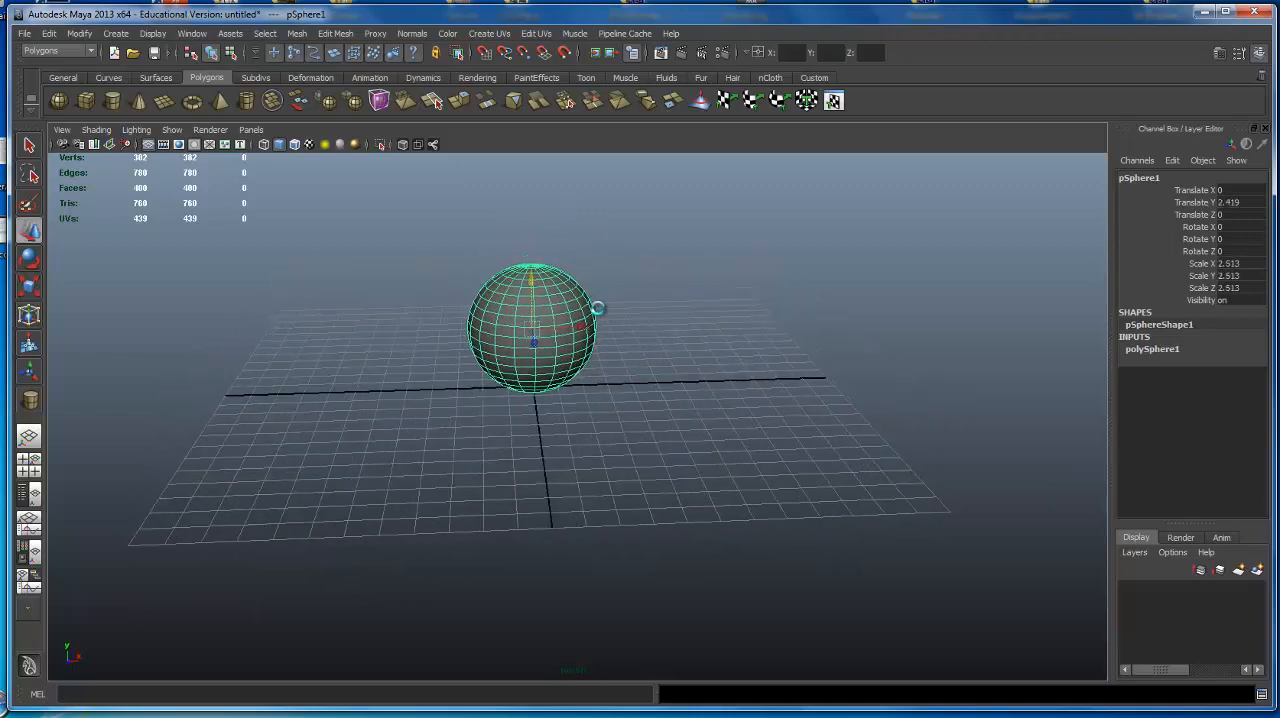
# Duplicate the sphere and move the copy along X to Translate X about 7.646.
pyautogui.hotkey('ctrl', 'd')
pyautogui.moveTo(582, 326); pyautogui.dragTo(773, 313)
pyautogui.keyDown('alt'); pyautogui.moveTo(772, 311); pyautogui.dragTo(718, 276, button='right'); pyautogui.keyUp('alt')
pyautogui.moveTo(718, 276)
pyautogui.keyDown('alt'); pyautogui.mouseDown(button='middle')
pyautogui.moveTo(730, 291)
pyautogui.moveTo(714, 292)
pyautogui.mouseUp(button='middle'); pyautogui.keyUp('alt')
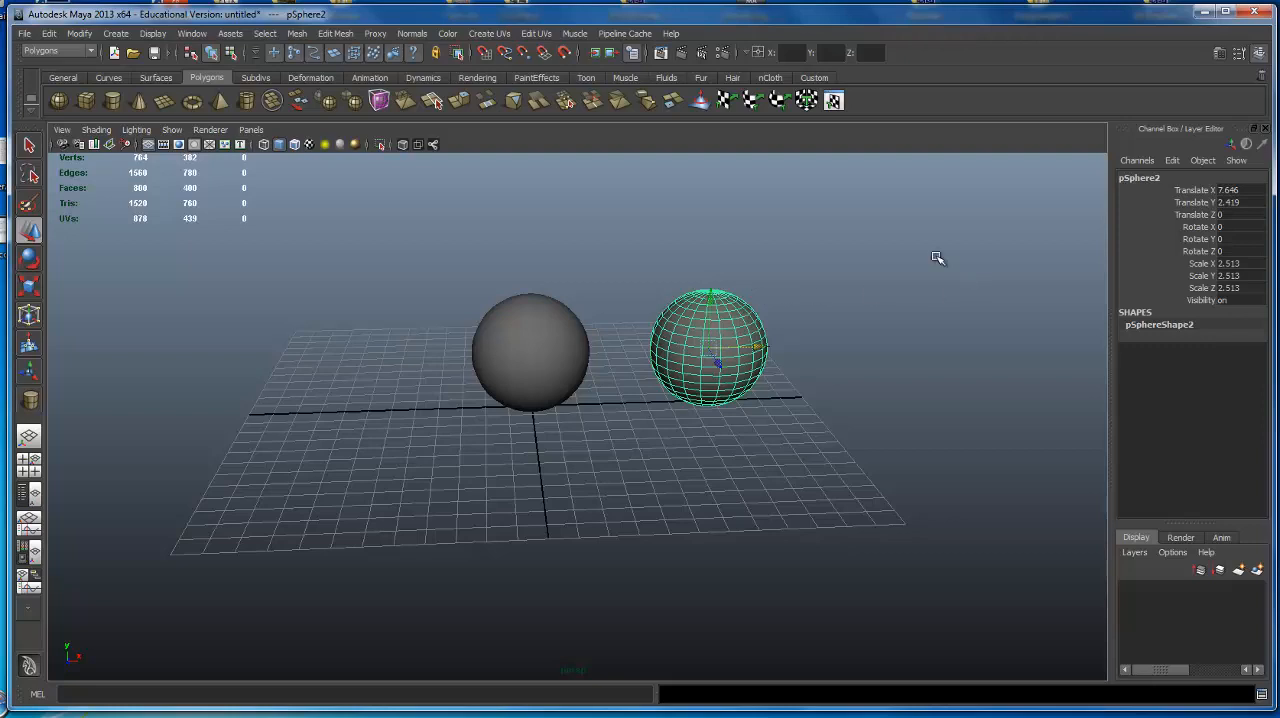
# Start saving the scene as a new file in the Desktop folder, entering the file name Chair01.
pyautogui.click(31, 34)
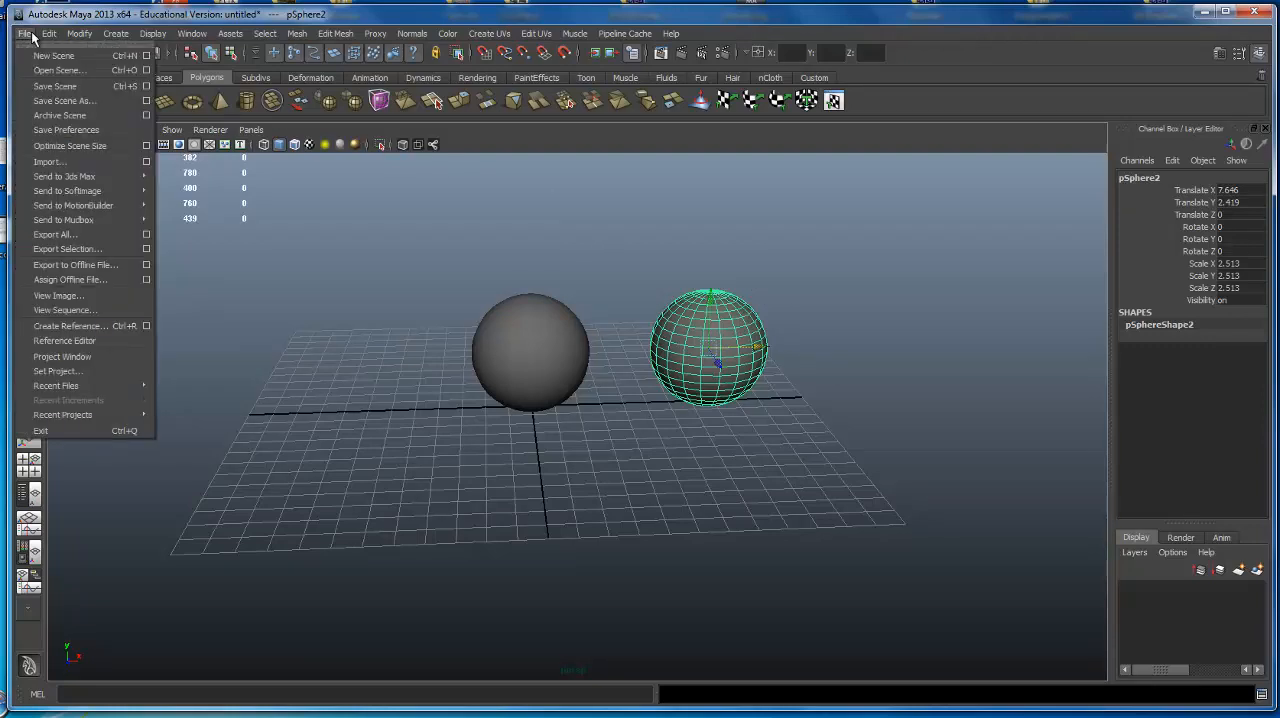
pyautogui.click(65, 101)
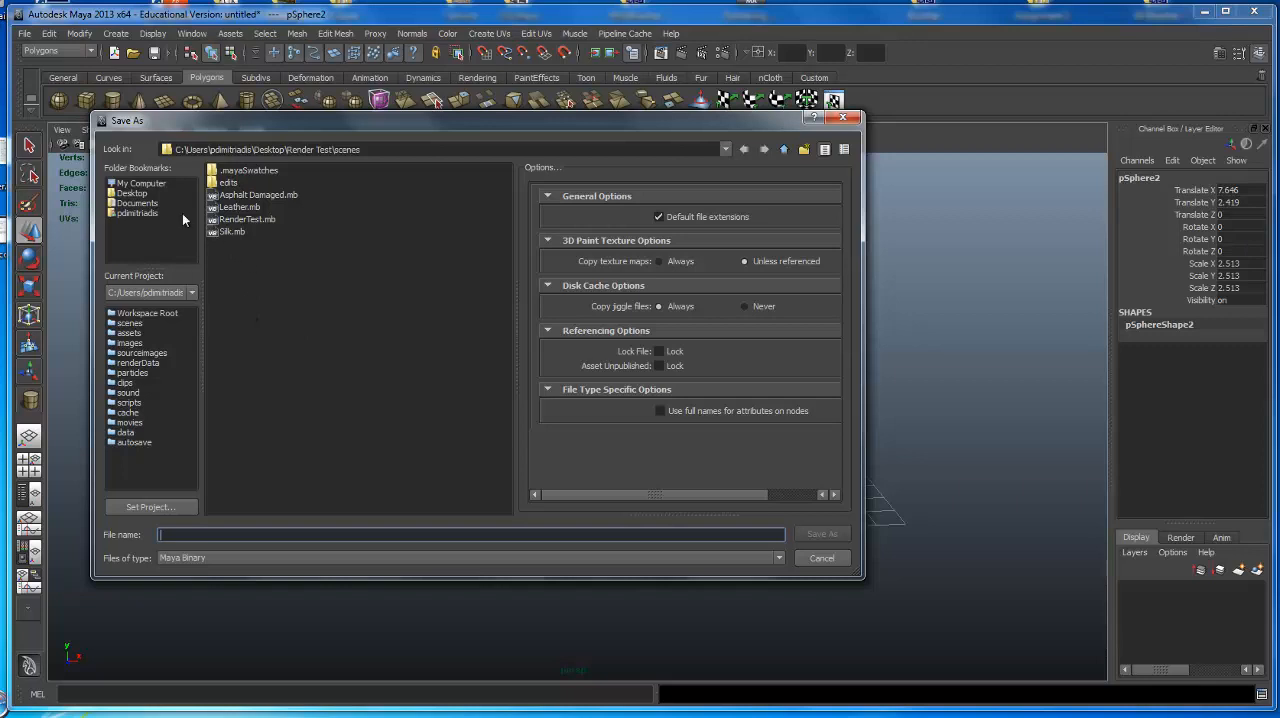
pyautogui.click(132, 193)
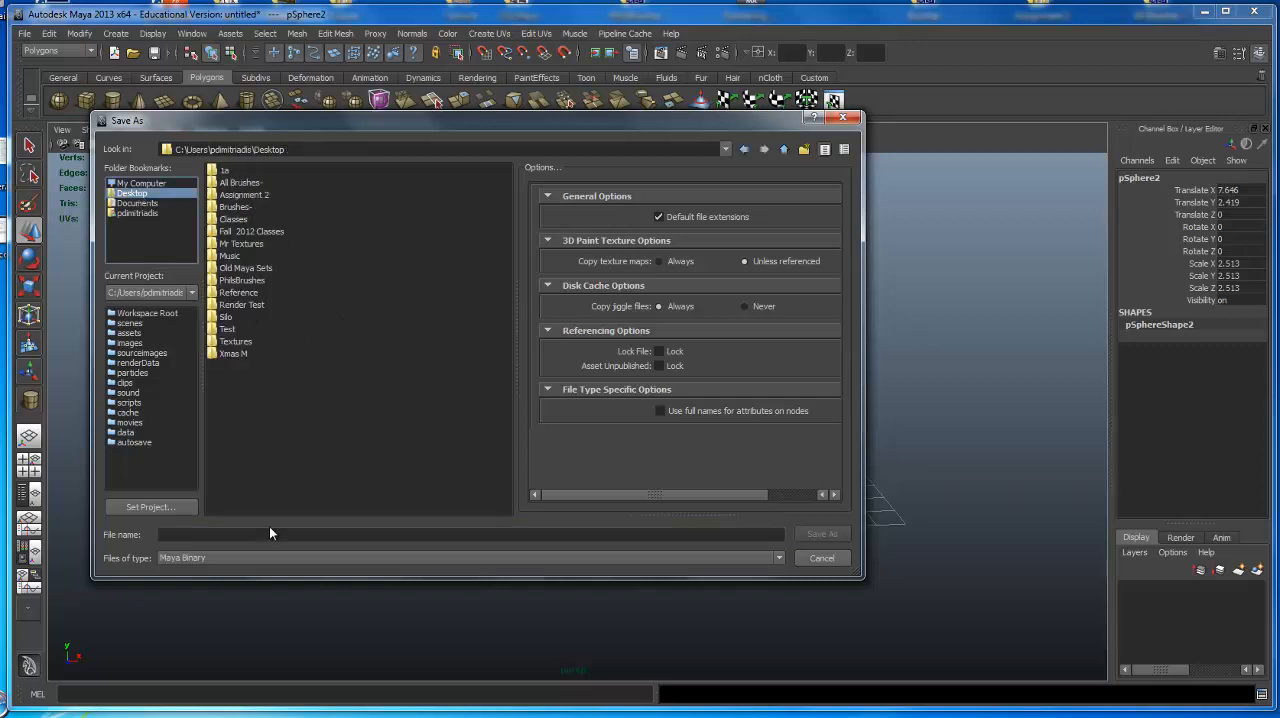
pyautogui.click(245, 536)
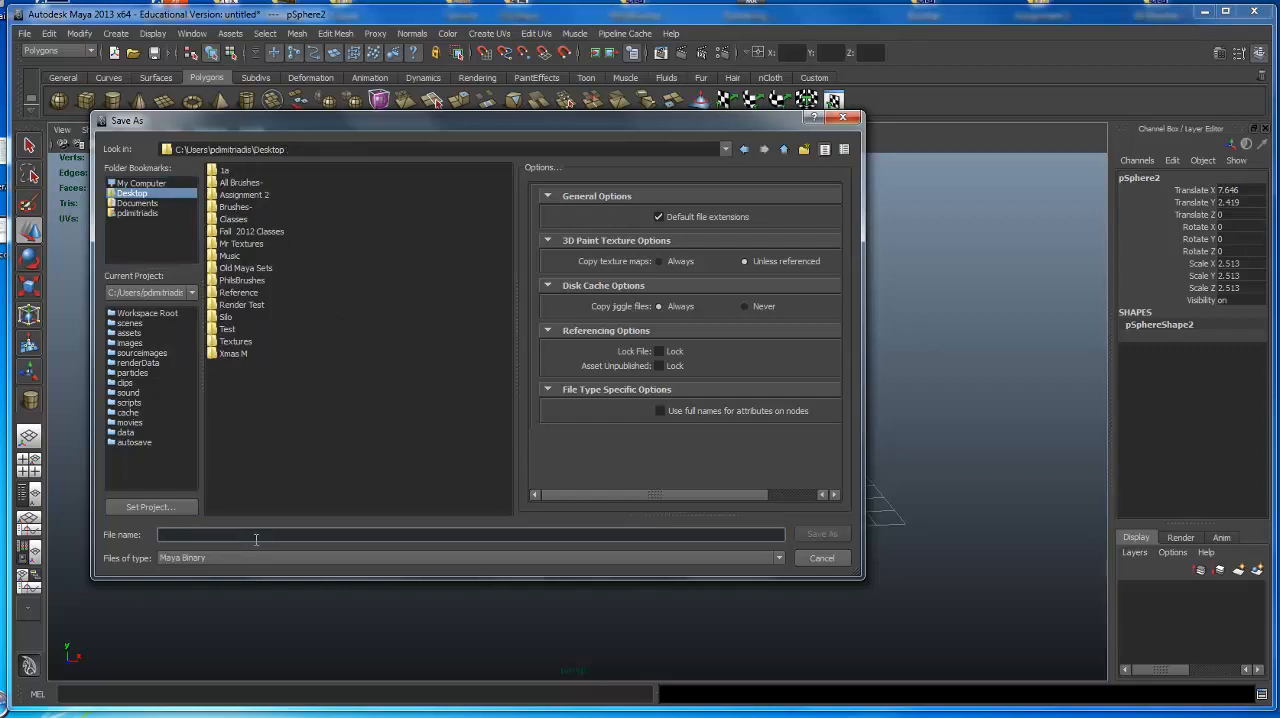
pyautogui.write('Chair01')
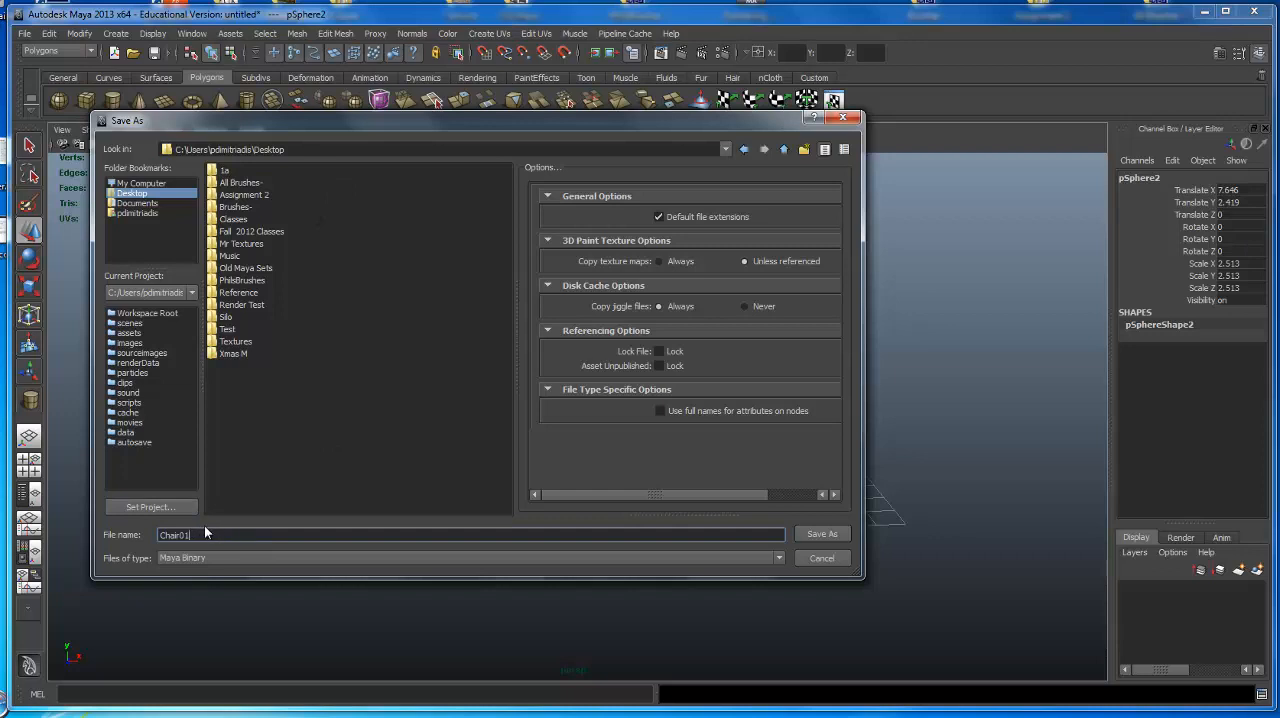
pyautogui.moveTo(204, 527); pyautogui.dragTo(142, 535)
pyautogui.press('BackSpace')
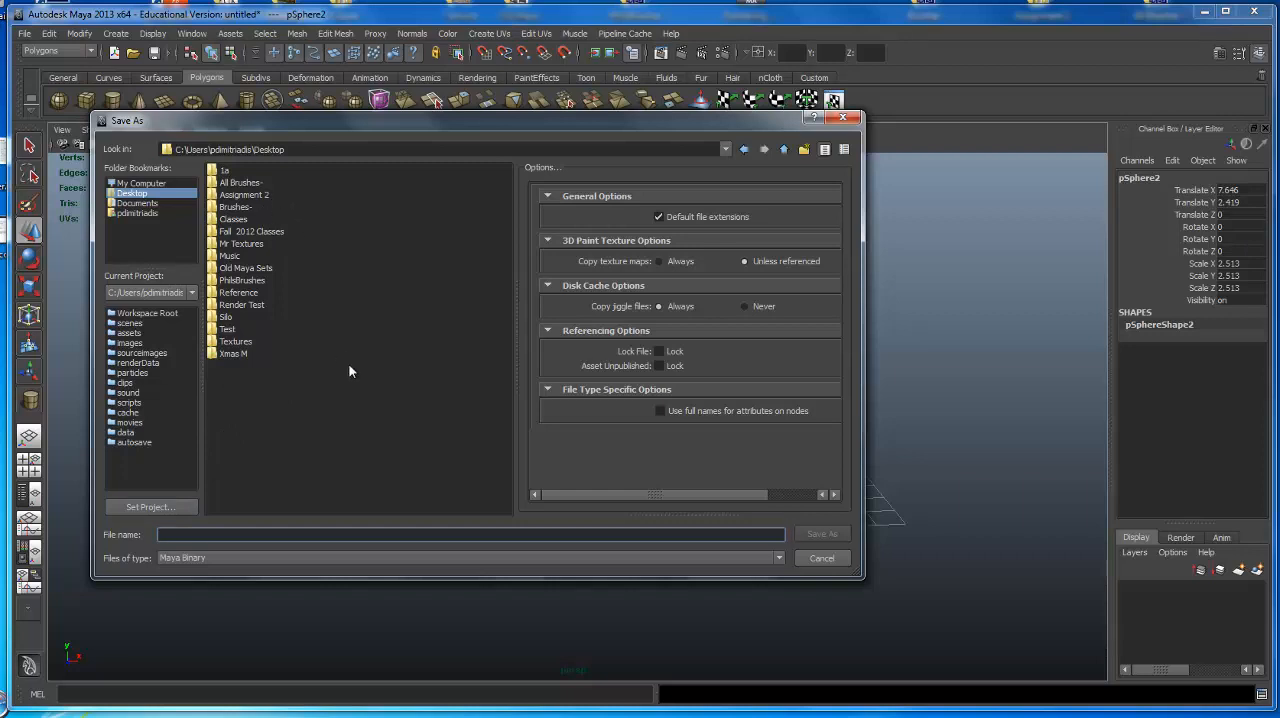
pyautogui.write('Chair01')
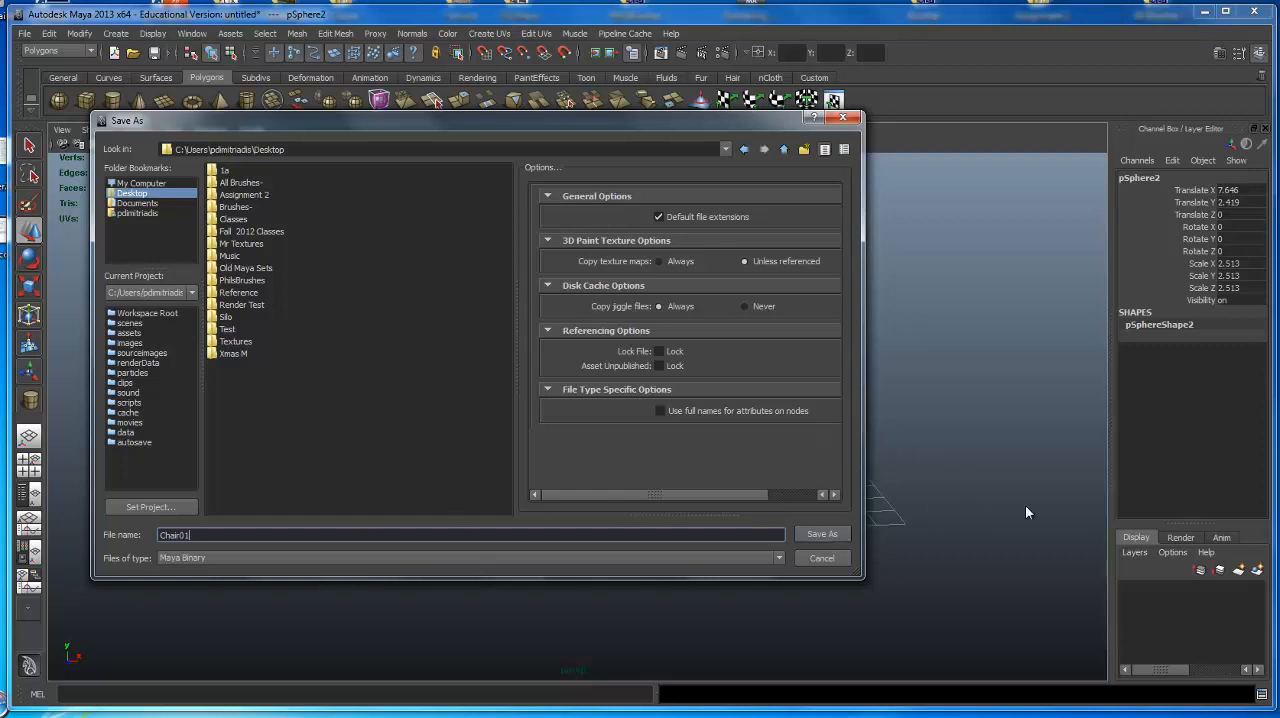
# Try a file name with spaces, stray letters and an underscore after Chair, and erase the extra characters.
pyautogui.press('BackSpace')
pyautogui.press('BackSpace')
pyautogui.press('BackSpace')
pyautogui.write('r  rougjf  dfgdf')
pyautogui.press('BackSpace')
pyautogui.press('BackSpace')
pyautogui.press('BackSpace')
pyautogui.press('BackSpace')
pyautogui.press('BackSpace')
pyautogui.press('BackSpace')
pyautogui.press('BackSpace')
pyautogui.press('BackSpace')
pyautogui.press('BackSpace')
pyautogui.press('BackSpace')
pyautogui.press('BackSpace')
pyautogui.press('BackSpace')
pyautogui.press('BackSpace')
pyautogui.press('BackSpace')
pyautogui.press('BackSpace')
pyautogui.write('_')
pyautogui.press('BackSpace')
# Complete the file name as Chair01 and save the scene to the Desktop as Maya Binary.
pyautogui.write('01')
pyautogui.click(137, 195)
pyautogui.click(822, 533)
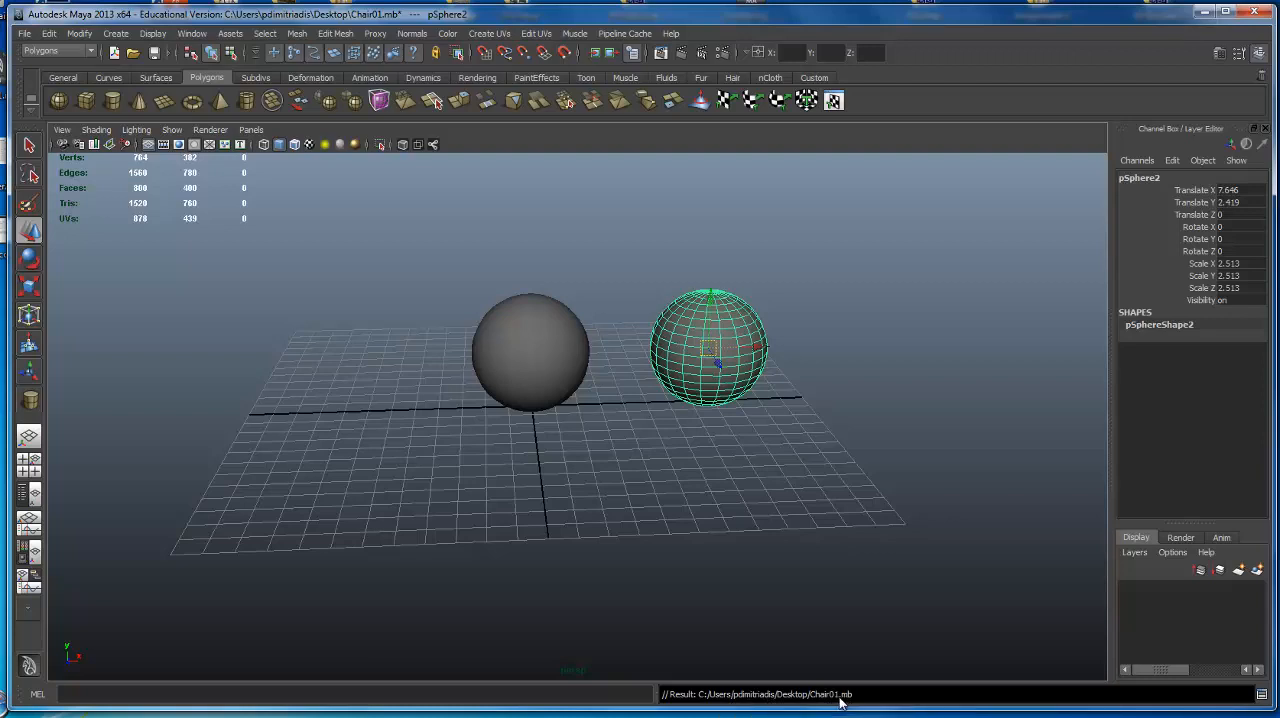
# Close Maya without saving changes and reopen Chair01.mb from the Desktop, dismissing the Essential Skills Movies window.
pyautogui.click(1256, 13)
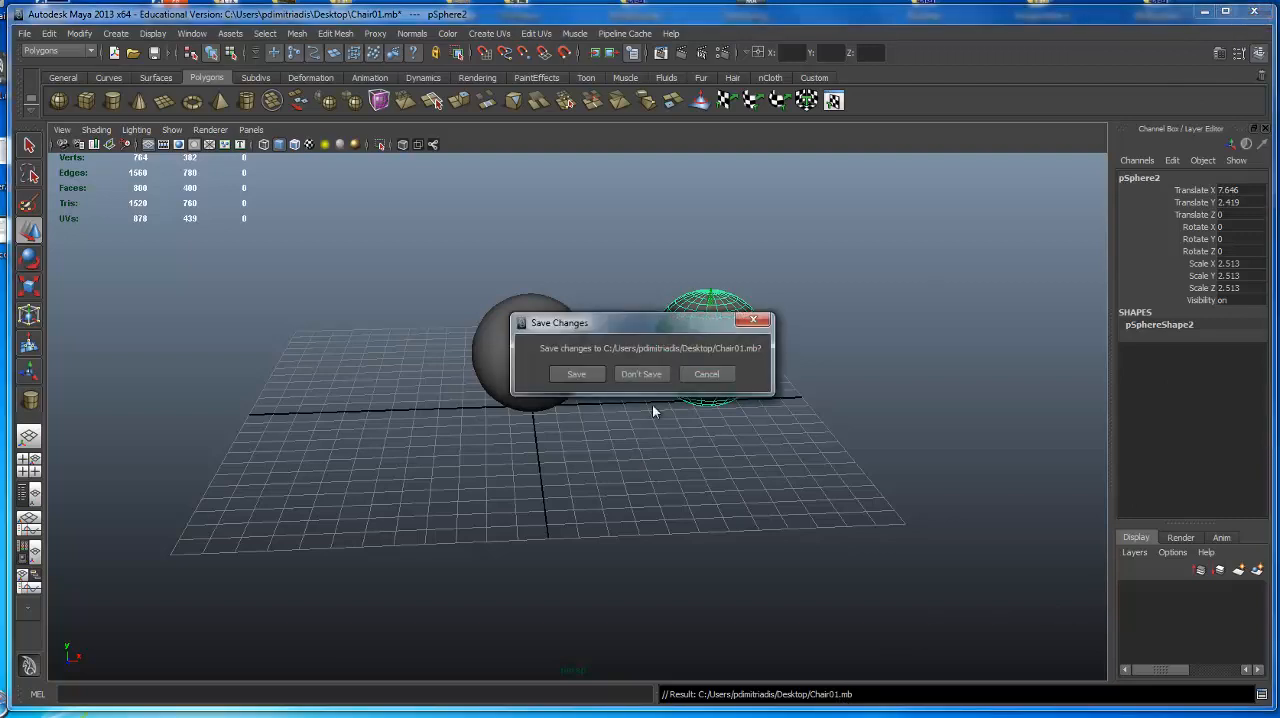
pyautogui.click(653, 370)
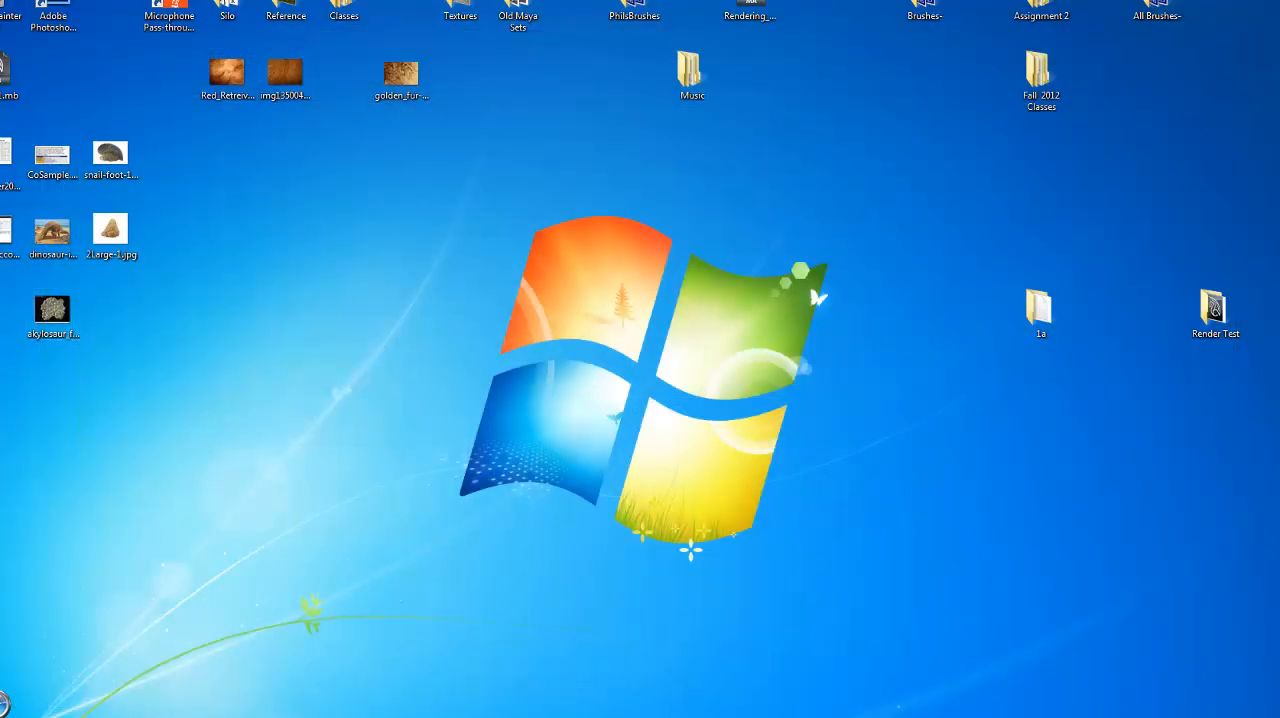
pyautogui.doubleClick(8, 76)
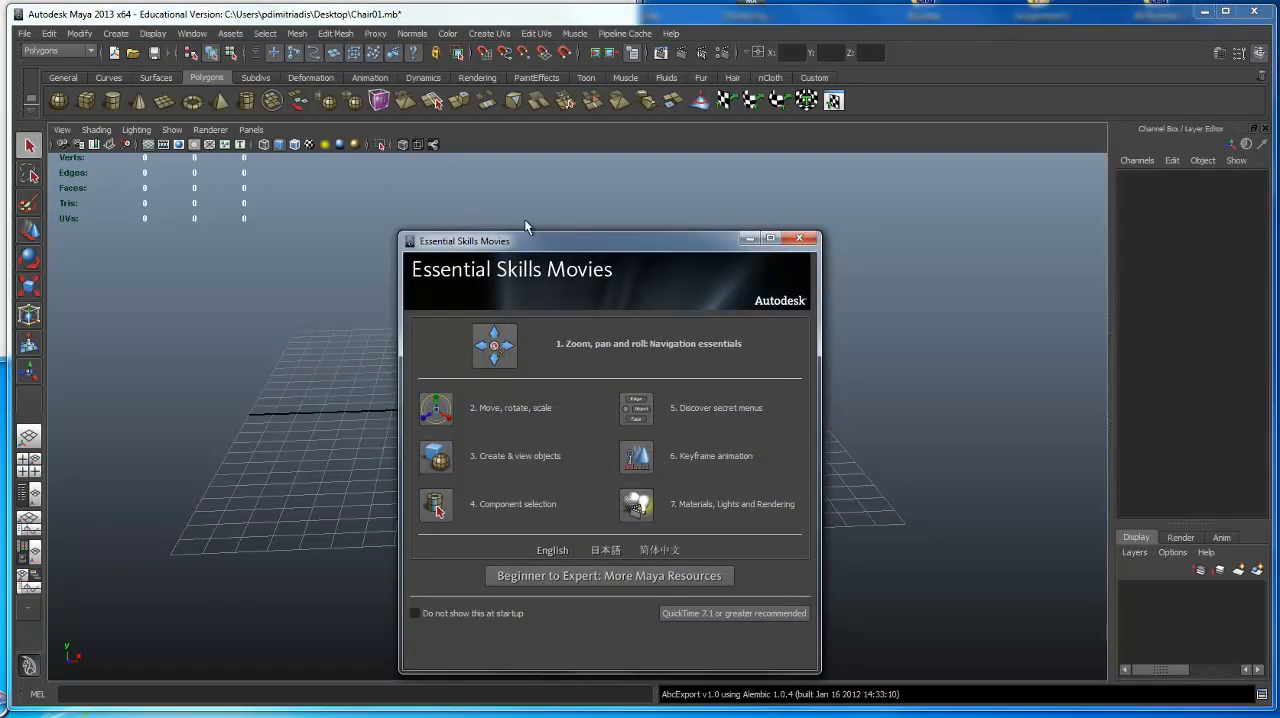
pyautogui.click(804, 238)
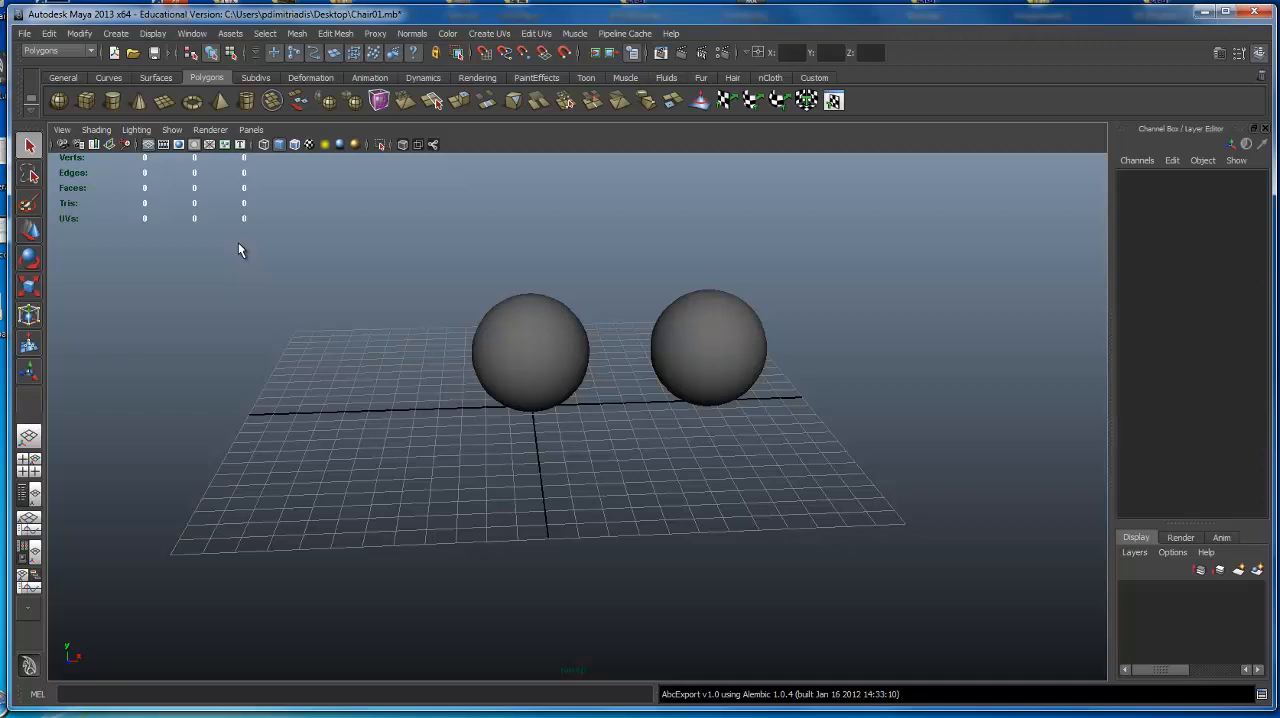
# Inspect the two spheres in the reopened scene and minimize the Maya window.
pyautogui.scroll(-2, 520, 382)
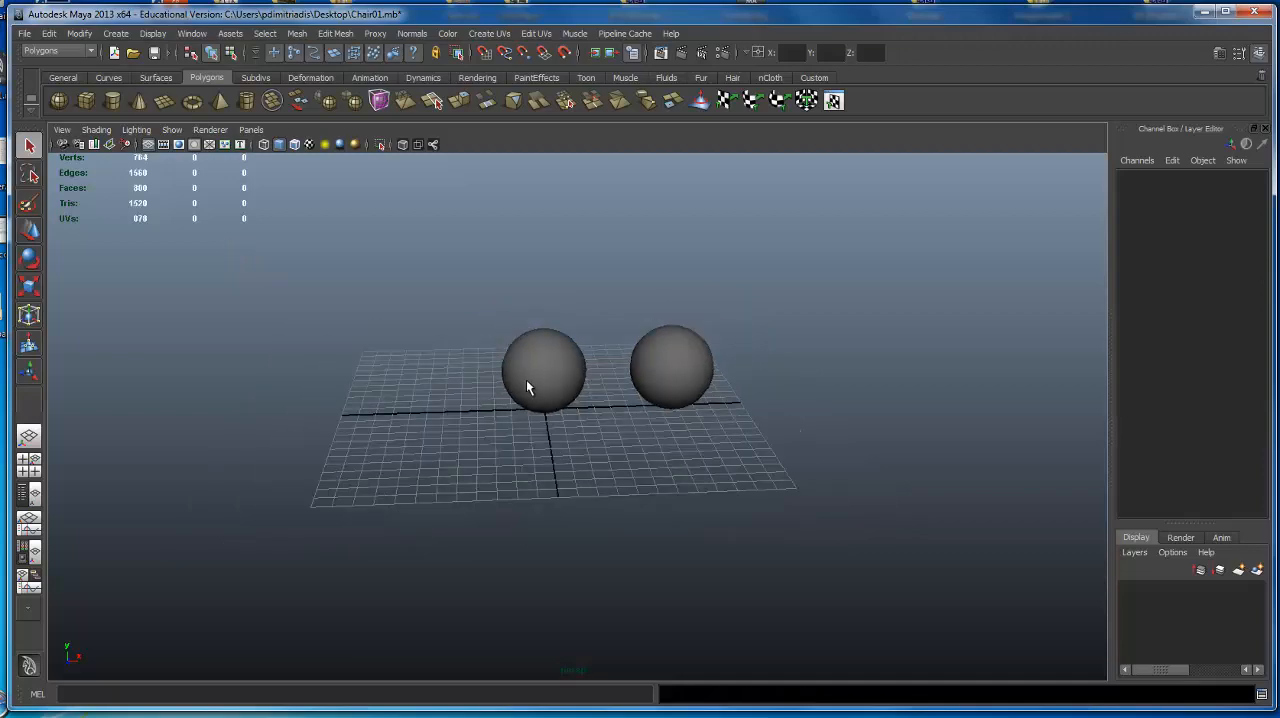
pyautogui.scroll(3, 524, 381)
pyautogui.keyDown('alt'); pyautogui.moveTo(392, 424); pyautogui.dragTo(681, 352); pyautogui.keyUp('alt')
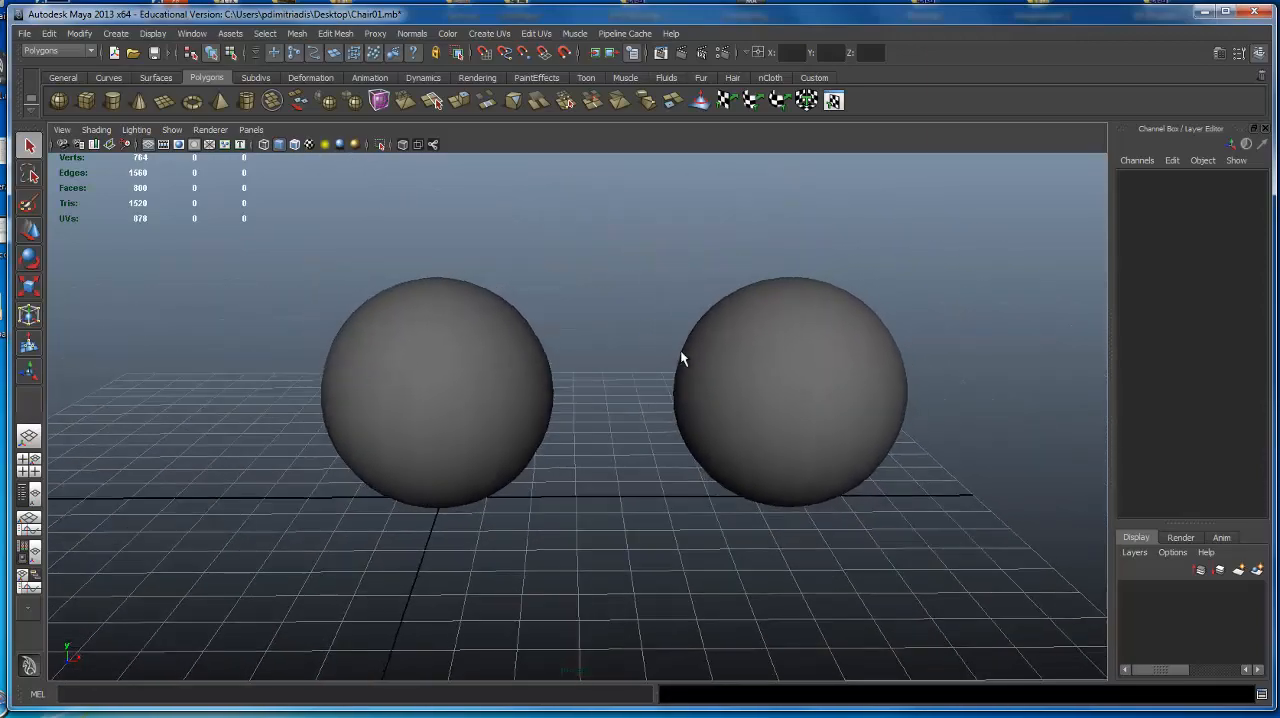
pyautogui.click(1204, 12)
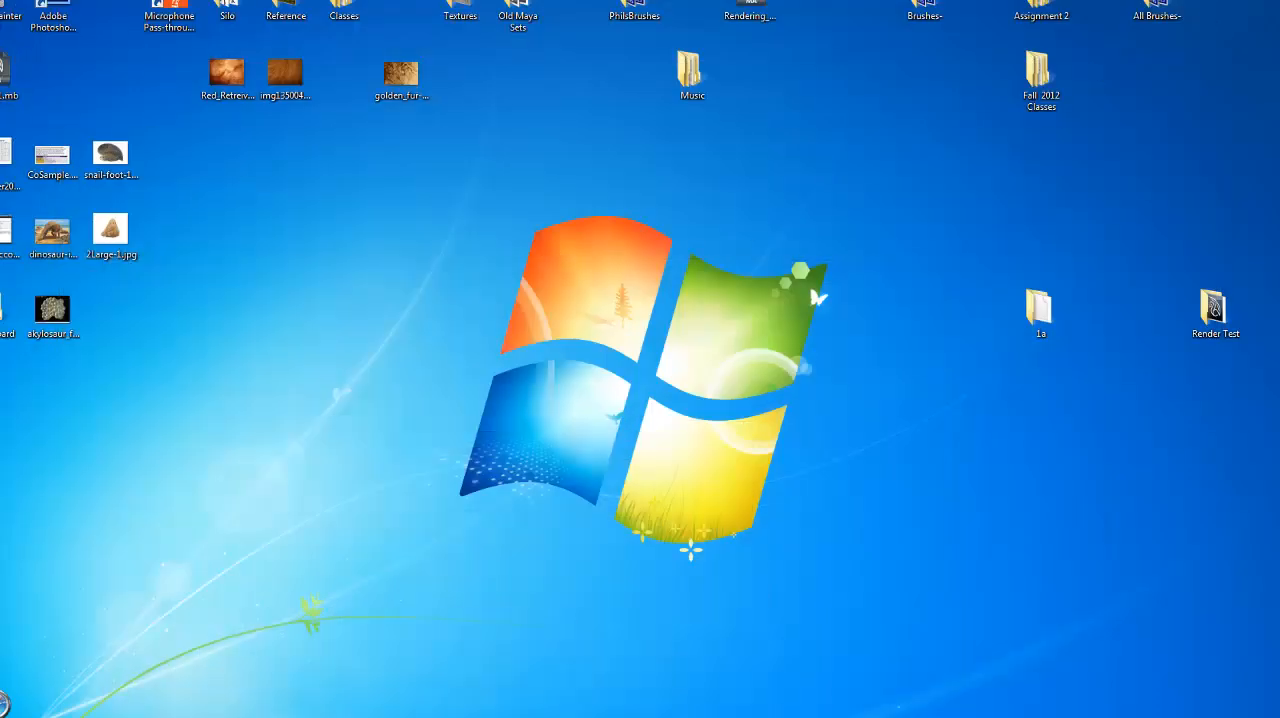